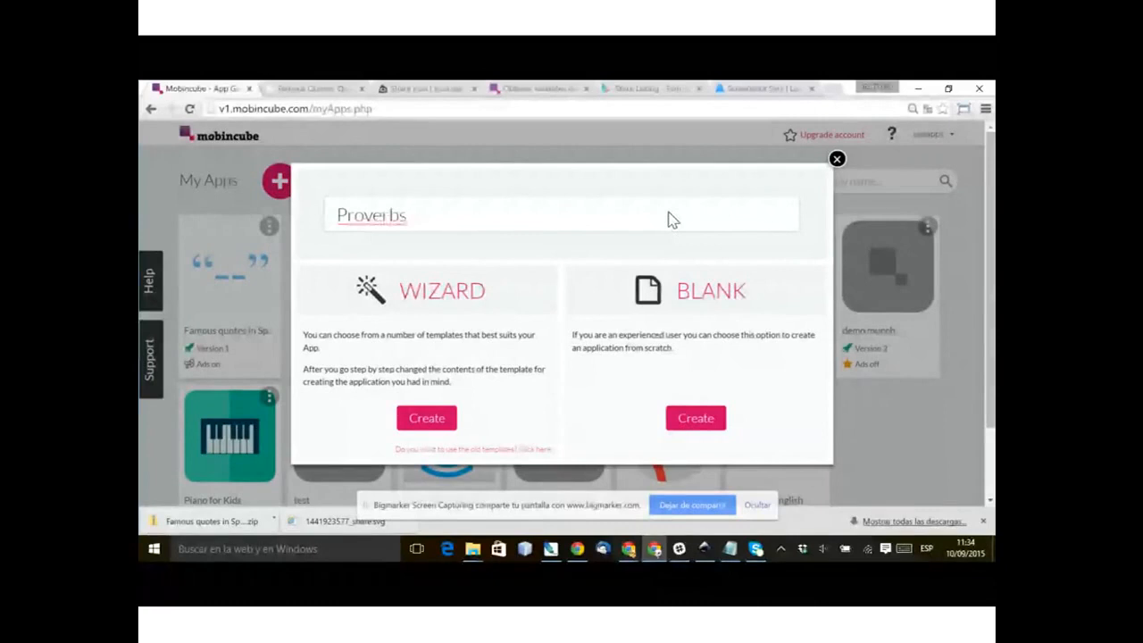
# Step: Name the new app "World Proverbs in English" and create it
pyautogui.press('Home')
pyautogui.write('World')
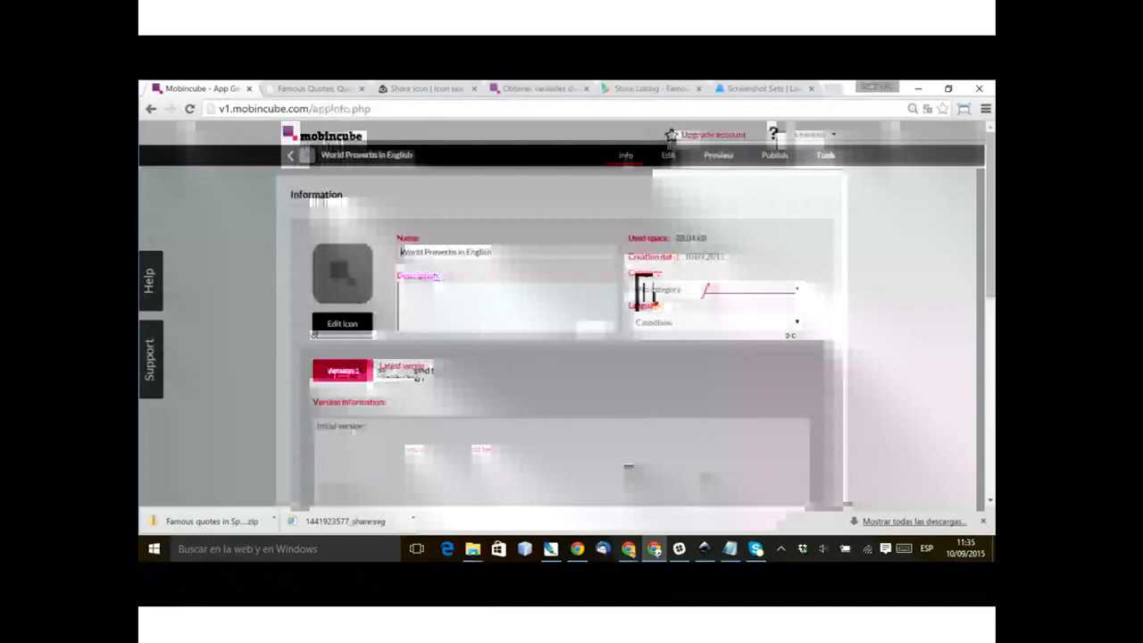
# Step: Set the app's language to English and its category to Education
pyautogui.click(666, 323)
pyautogui.click(652, 349)
pyautogui.click(659, 290)
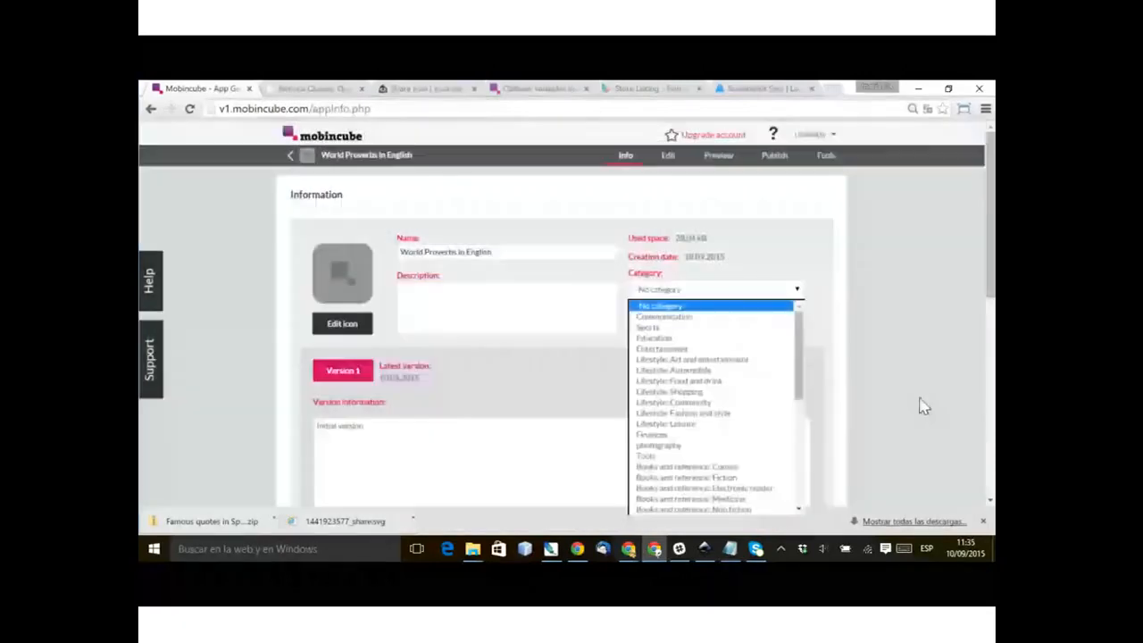
pyautogui.click(670, 340)
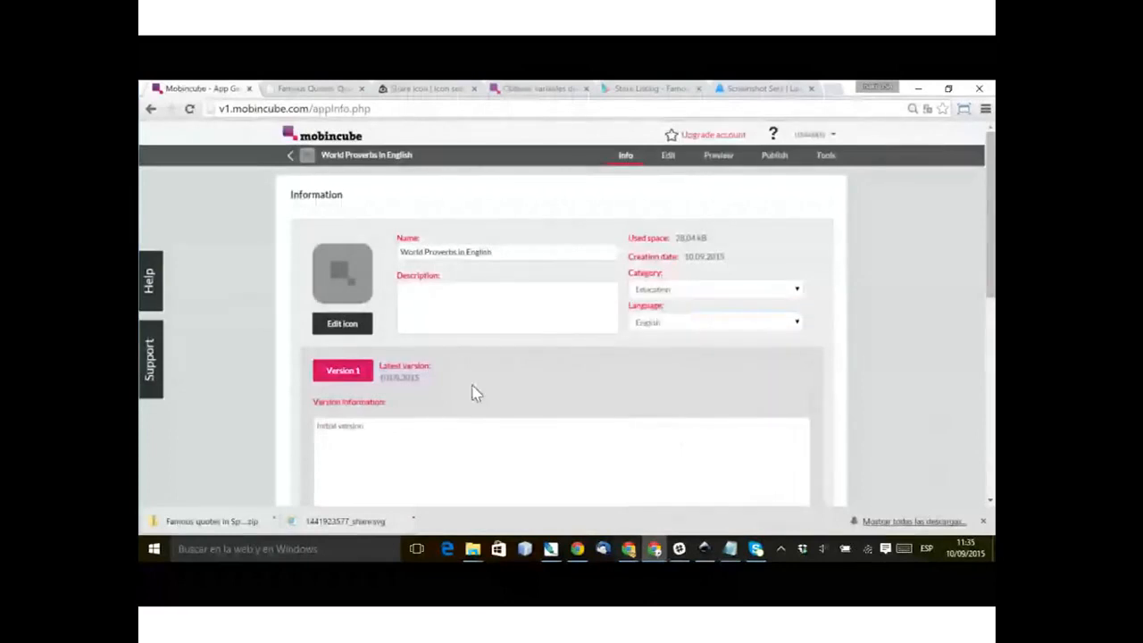
# Step: Replace the app icon with icon.png from the Quotes folder
pyautogui.click(342, 324)
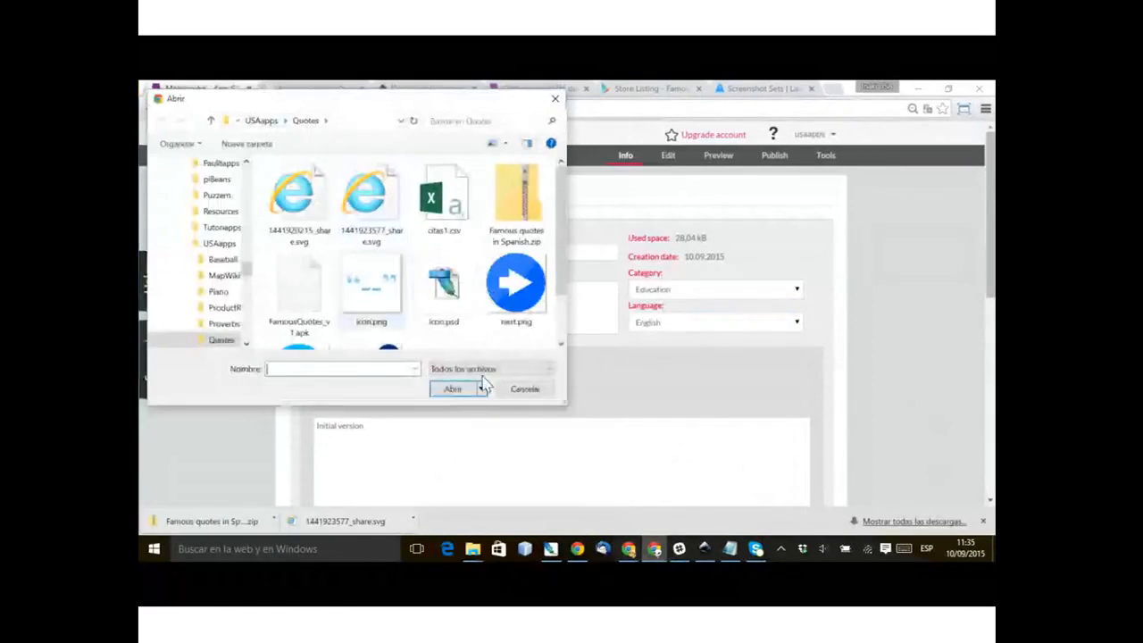
pyautogui.doubleClick(371, 285)
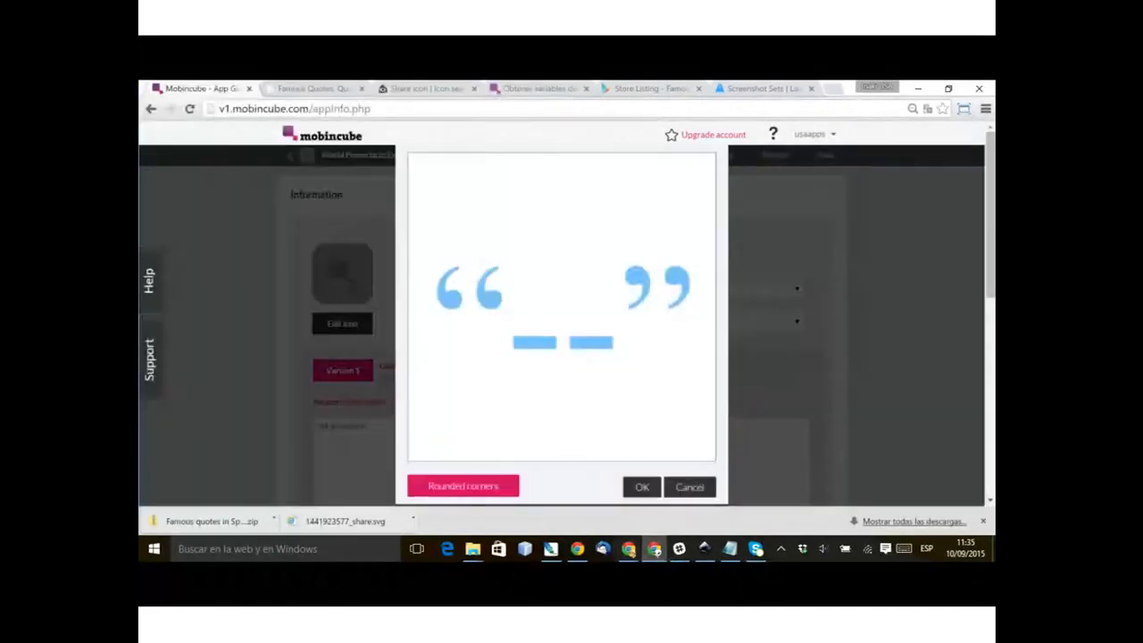
pyautogui.click(642, 488)
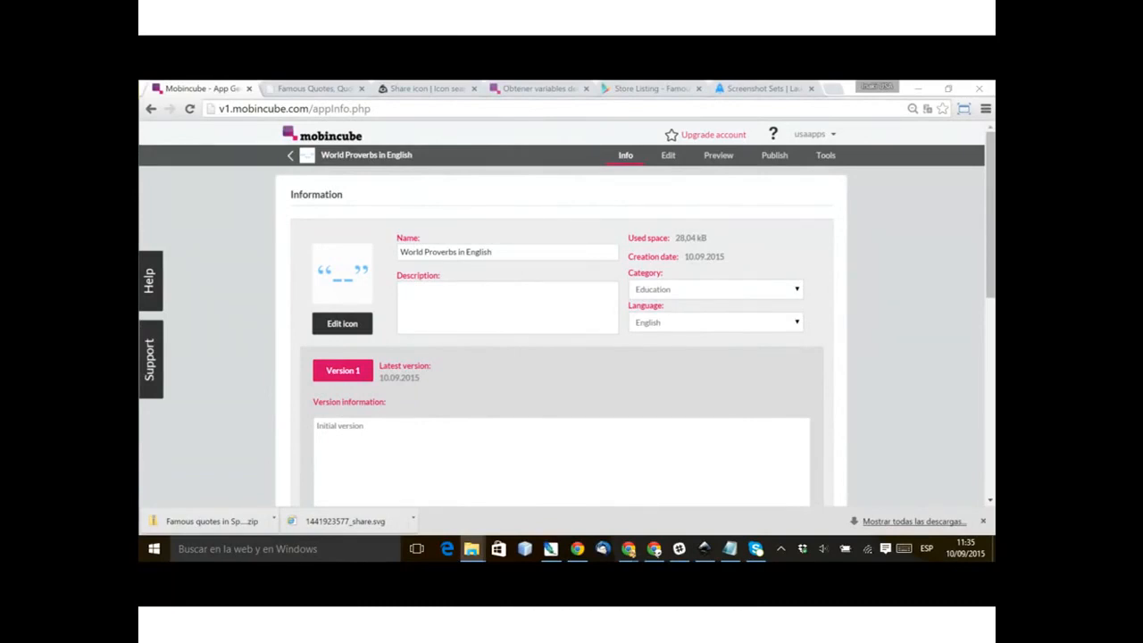
# Step: Switch to File Explorer and display the Proverbs folder's files as extra large icons
pyautogui.moveTo(140, 87); pyautogui.dragTo(287, 126)
pyautogui.click(351, 127)
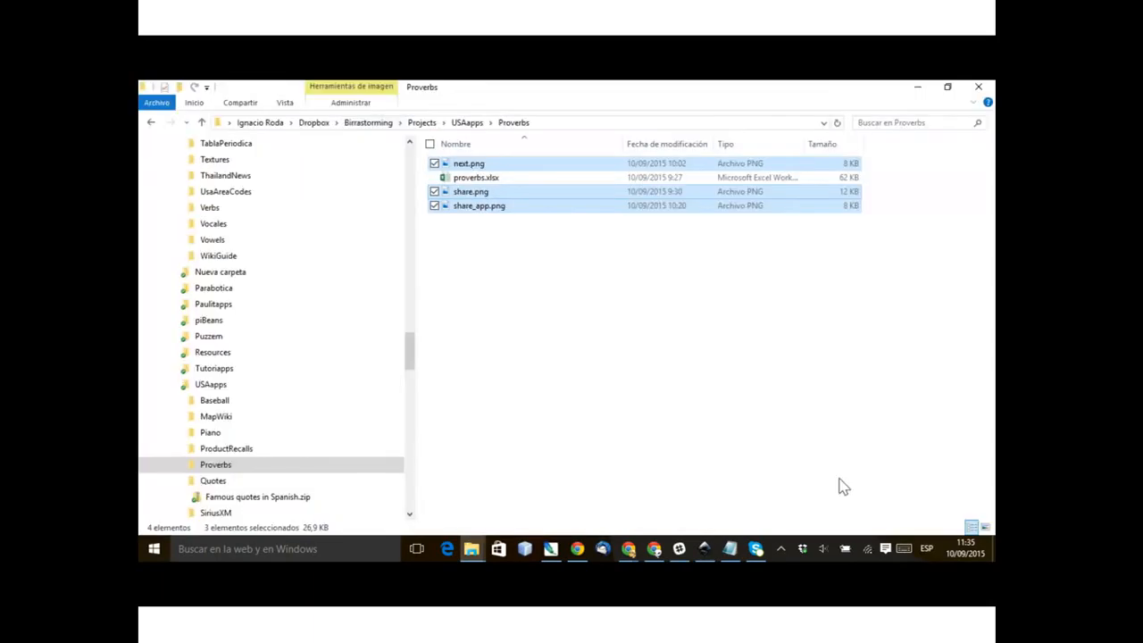
pyautogui.rightClick(676, 422)
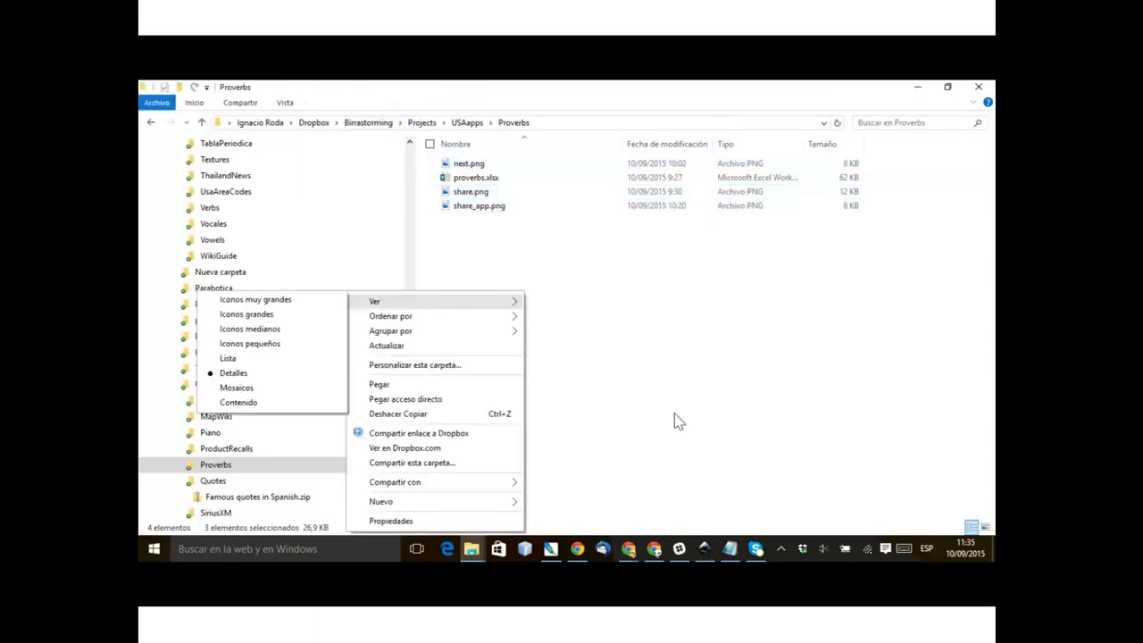
pyautogui.click(250, 328)
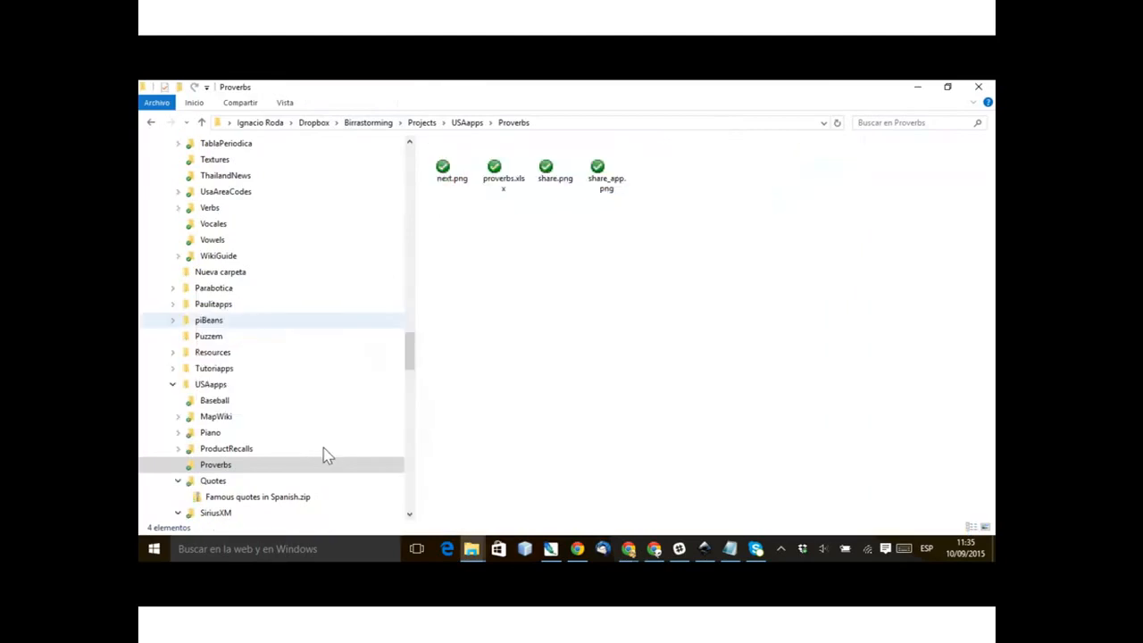
pyautogui.rightClick(714, 430)
pyautogui.moveTo(377, 304)
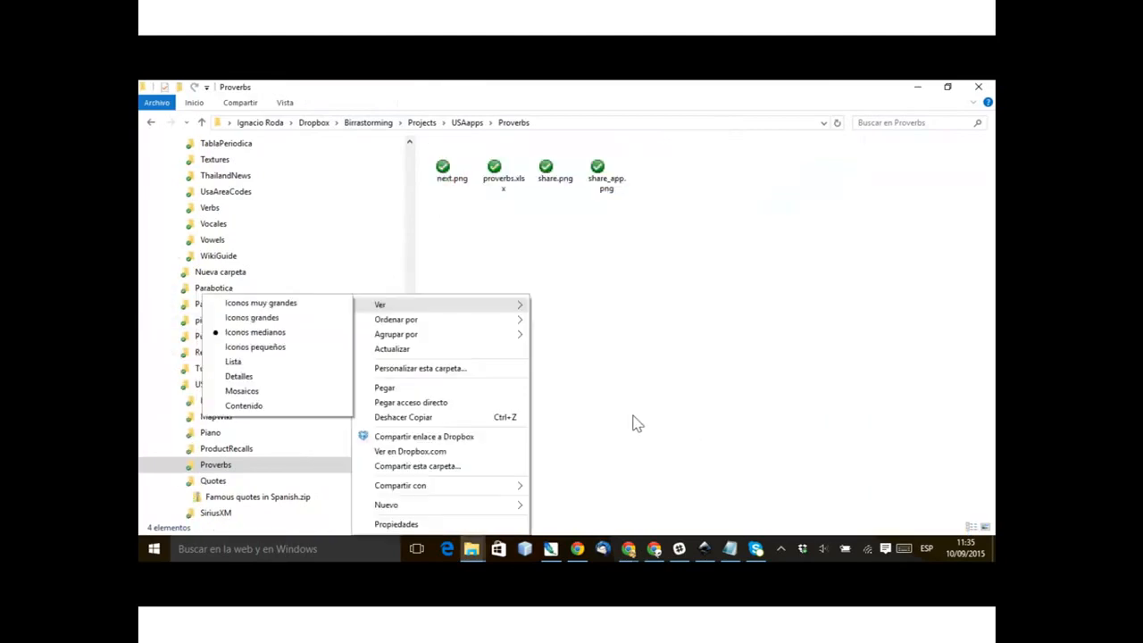
pyautogui.click(250, 318)
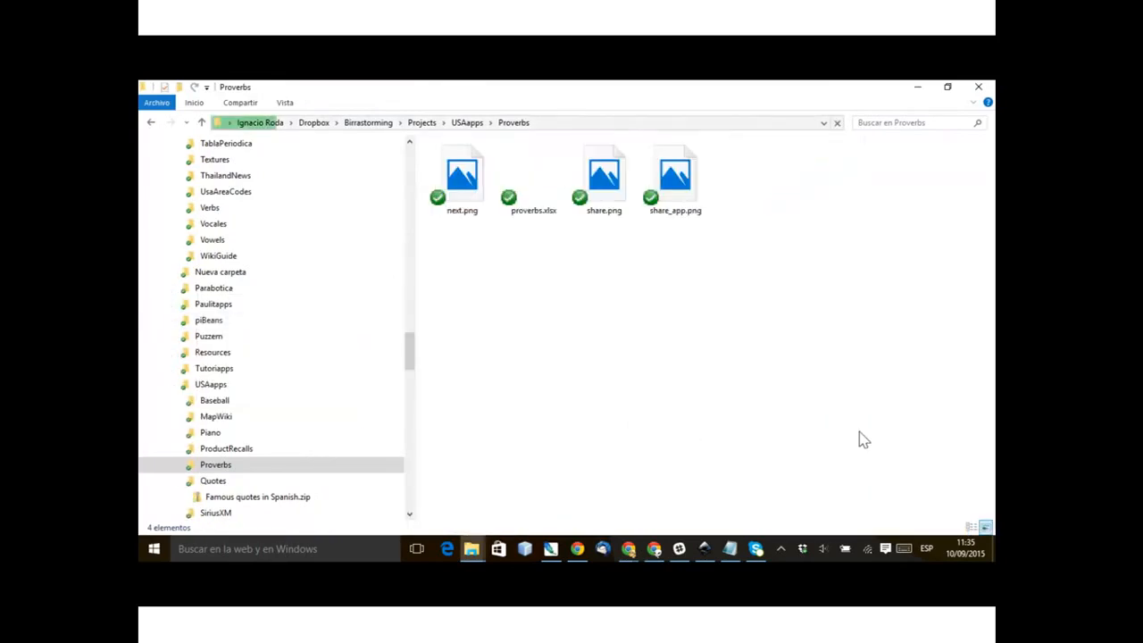
pyautogui.rightClick(862, 429)
pyautogui.moveTo(527, 304)
pyautogui.click(348, 302)
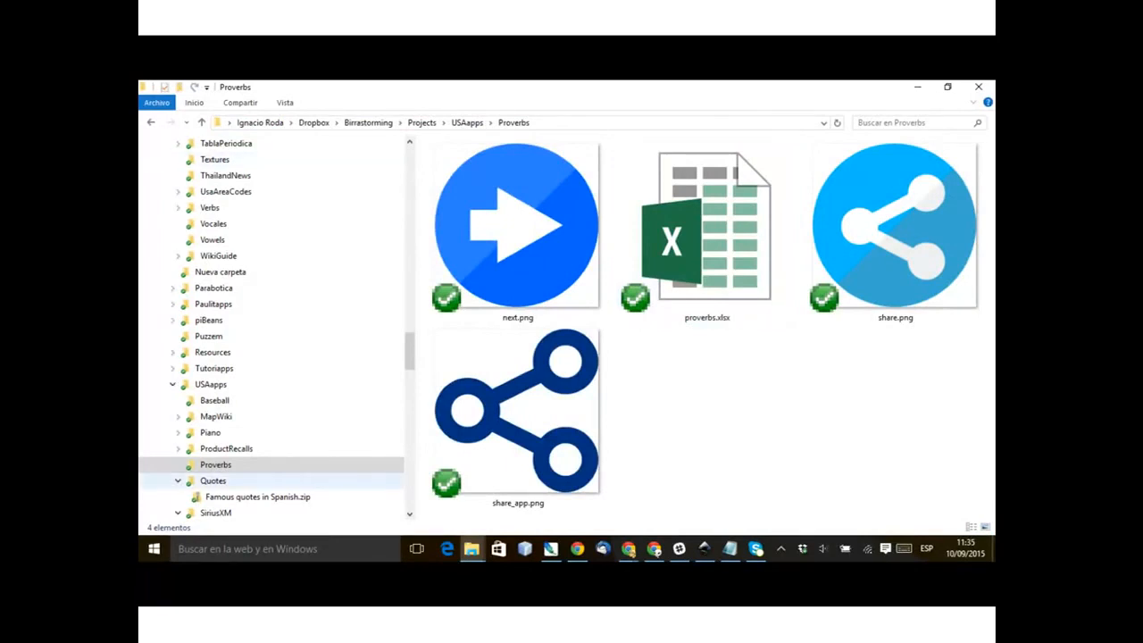
# Step: Copy trans_128x64.png from the Quotes folder into the Proverbs folder
pyautogui.click(214, 480)
pyautogui.click(604, 268)
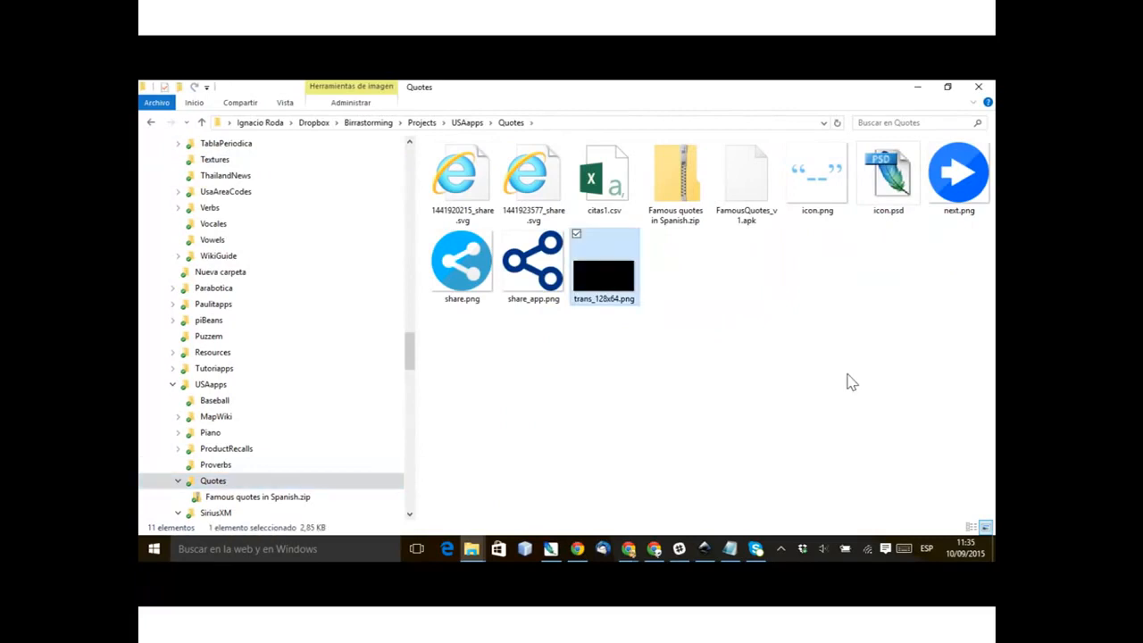
pyautogui.click(215, 464)
pyautogui.click(758, 252)
pyautogui.hotkey('ctrl', 'v')
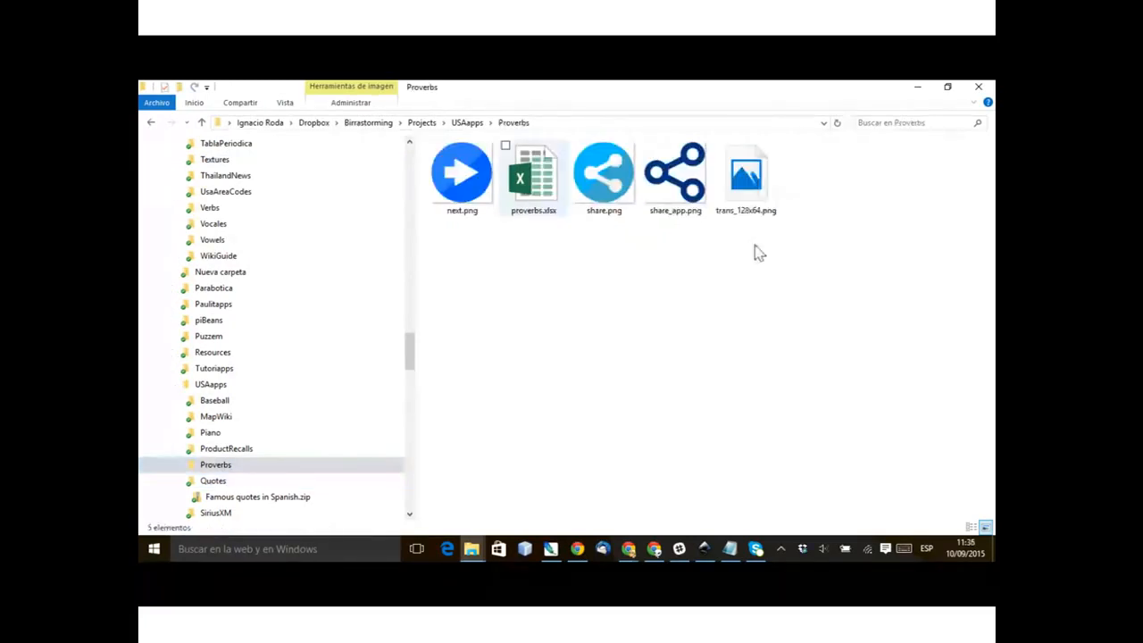
# Step: Open proverbs.xlsx in Excel and check how far column B is filled with proverb origins, ending at cell A1
pyautogui.doubleClick(533, 178)
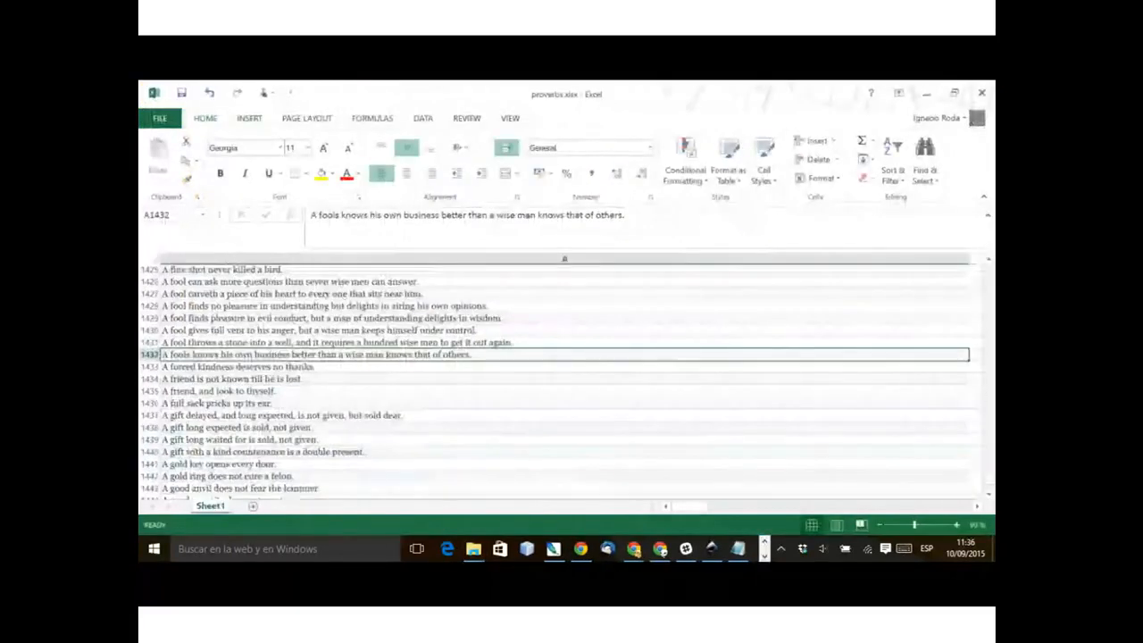
pyautogui.scroll(-4, 564, 380)
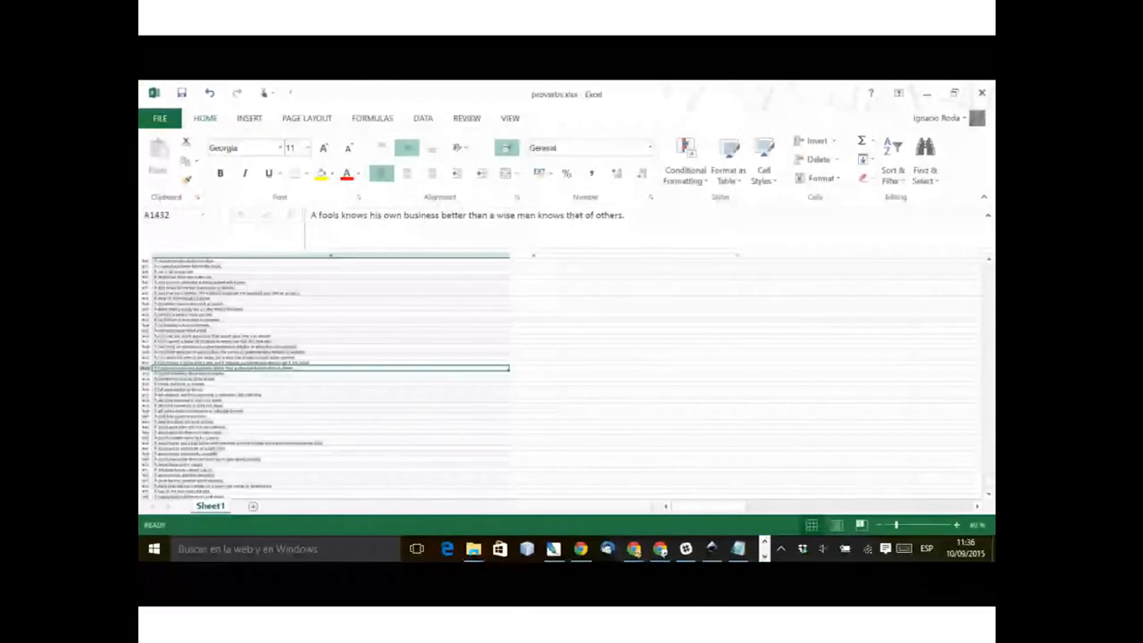
pyautogui.press('Right')
pyautogui.hotkey('ctrl', 'Up')
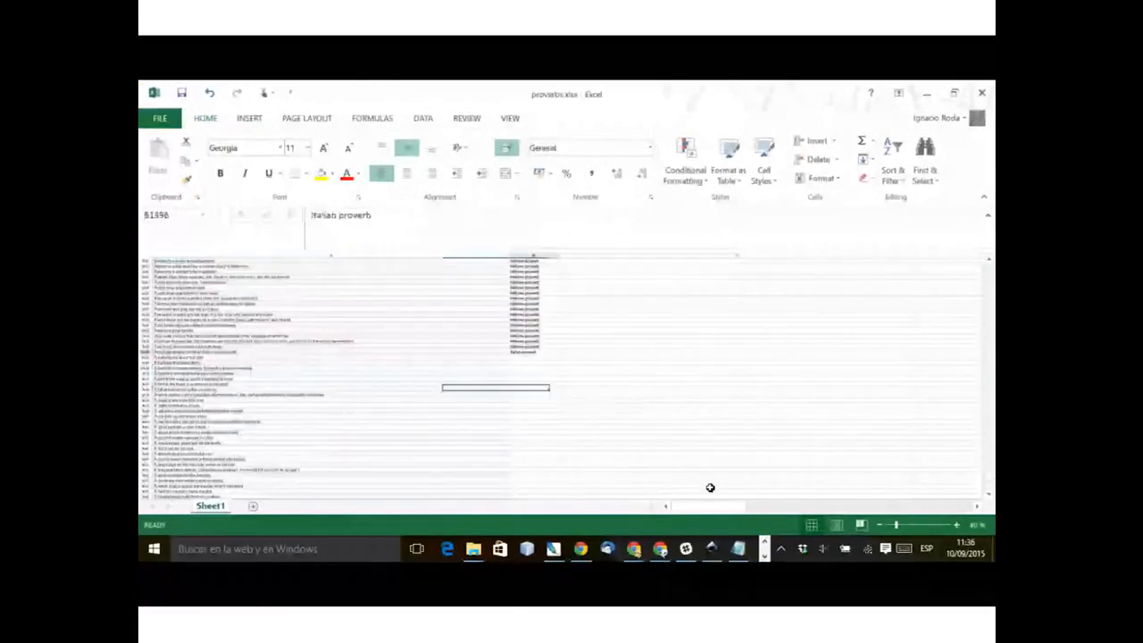
pyautogui.hotkey('ctrl', 'shift', 'End')
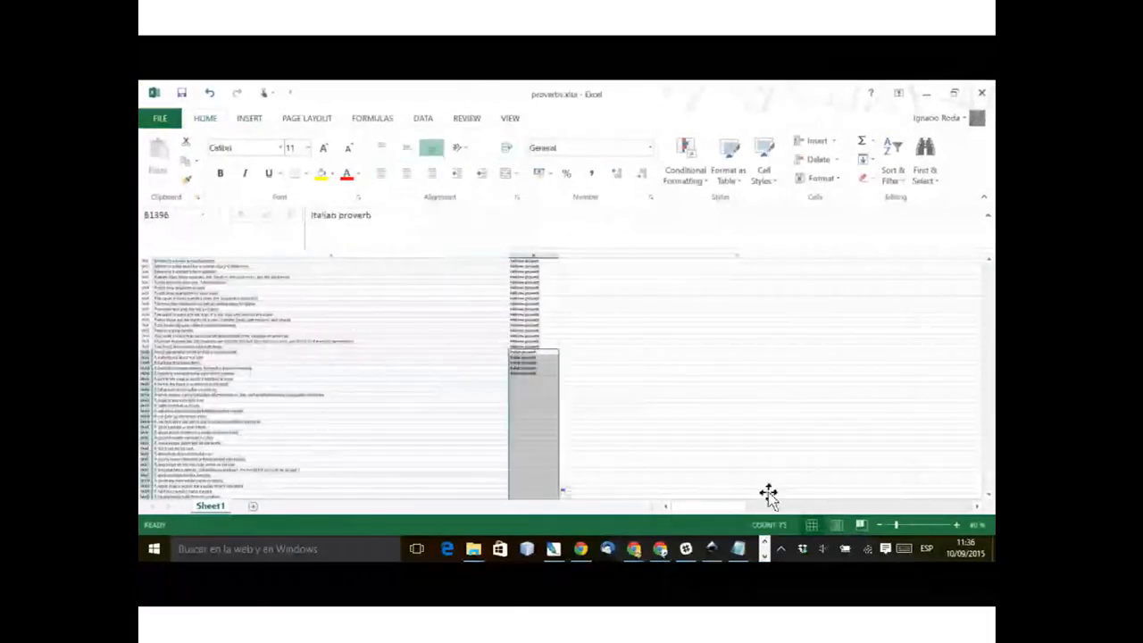
pyautogui.scroll(-5, 769, 493)
pyautogui.scroll(-3, 562, 375)
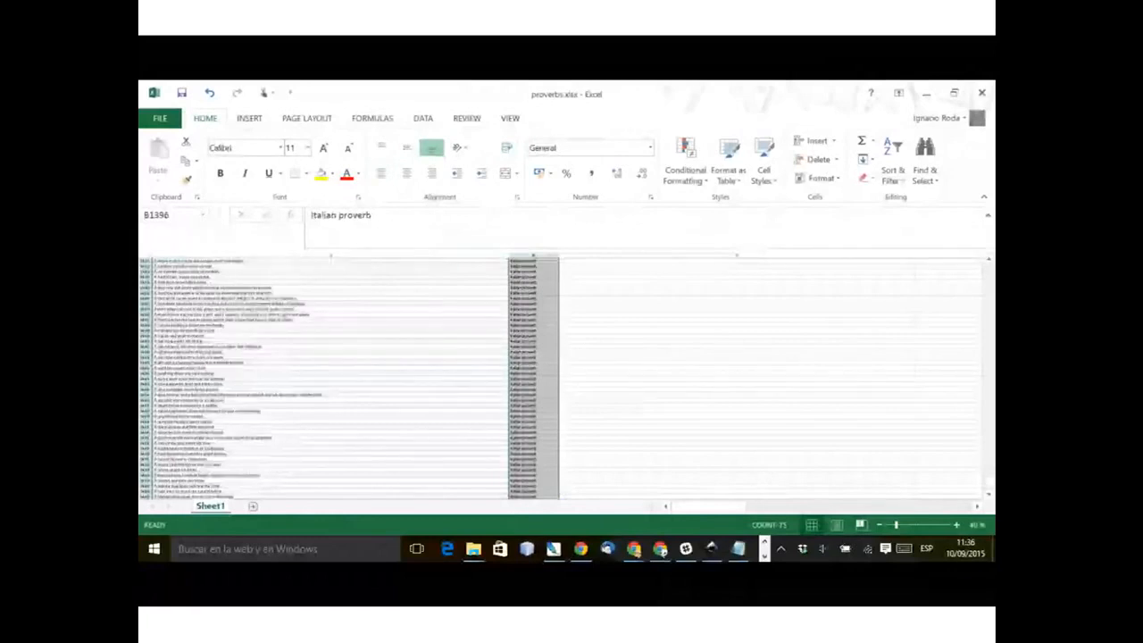
pyautogui.scroll(-3, 348, 375)
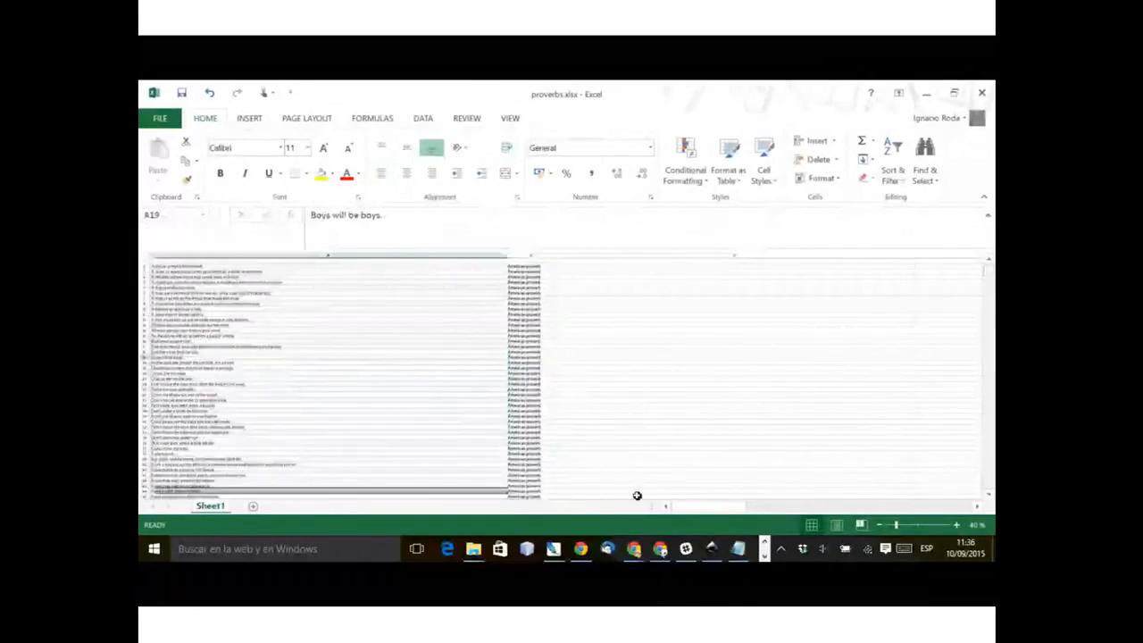
pyautogui.hotkey('ctrl', 'Home')
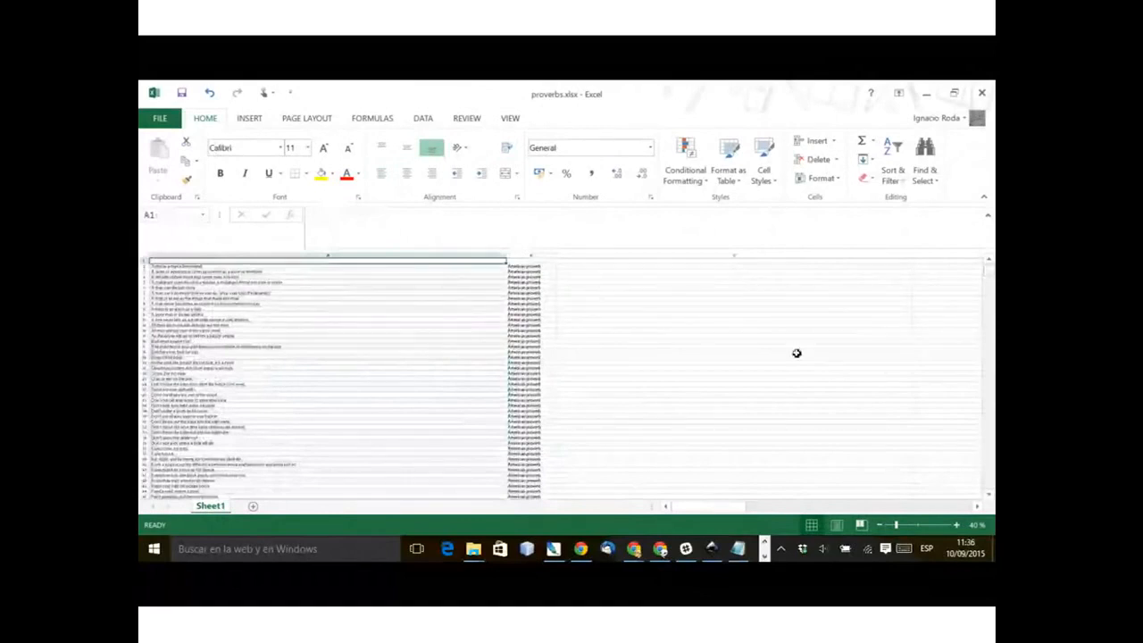
# Step: Examine the proverbs in column A and their origins in column B from the start of the list
pyautogui.click(414, 359)
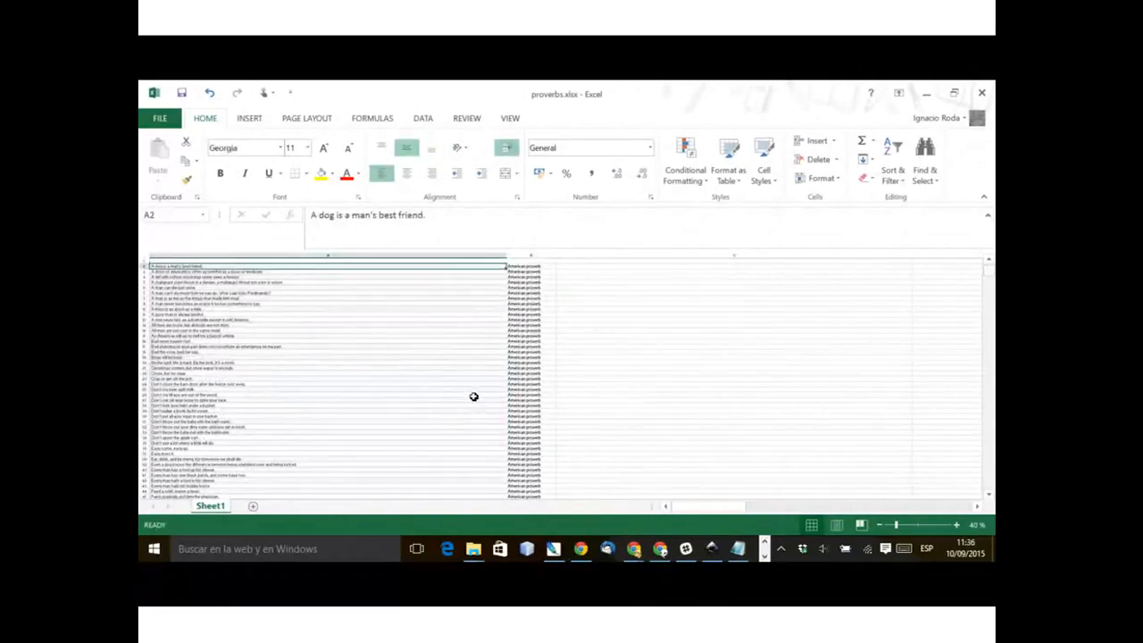
pyautogui.press('Right')
pyautogui.scroll(-7, 398, 349)
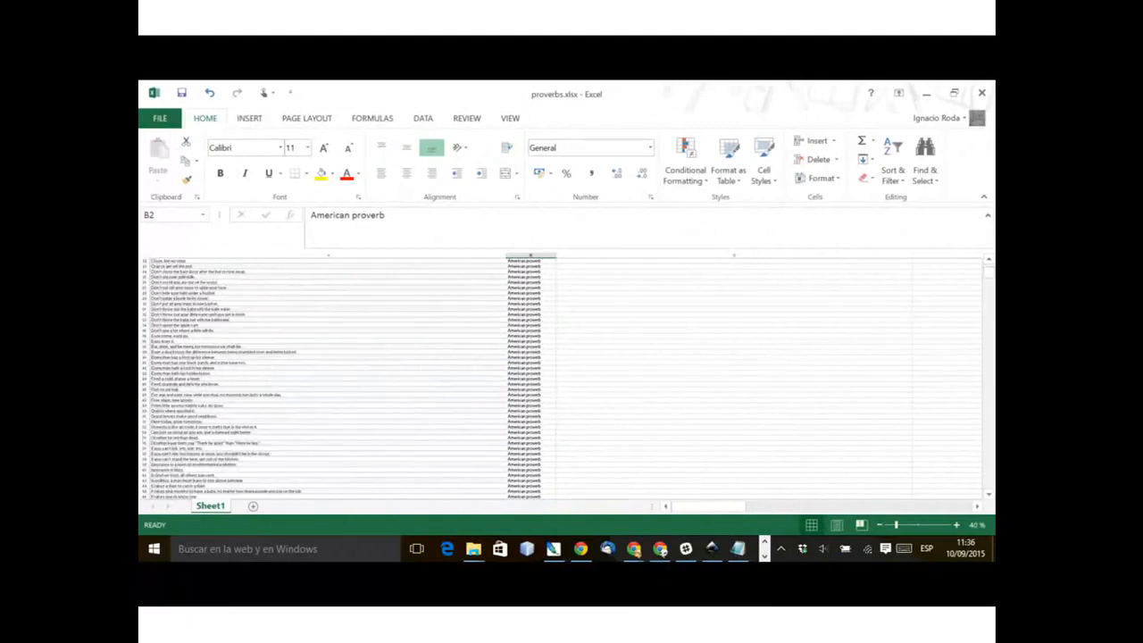
pyautogui.moveTo(988, 272); pyautogui.dragTo(988, 285)
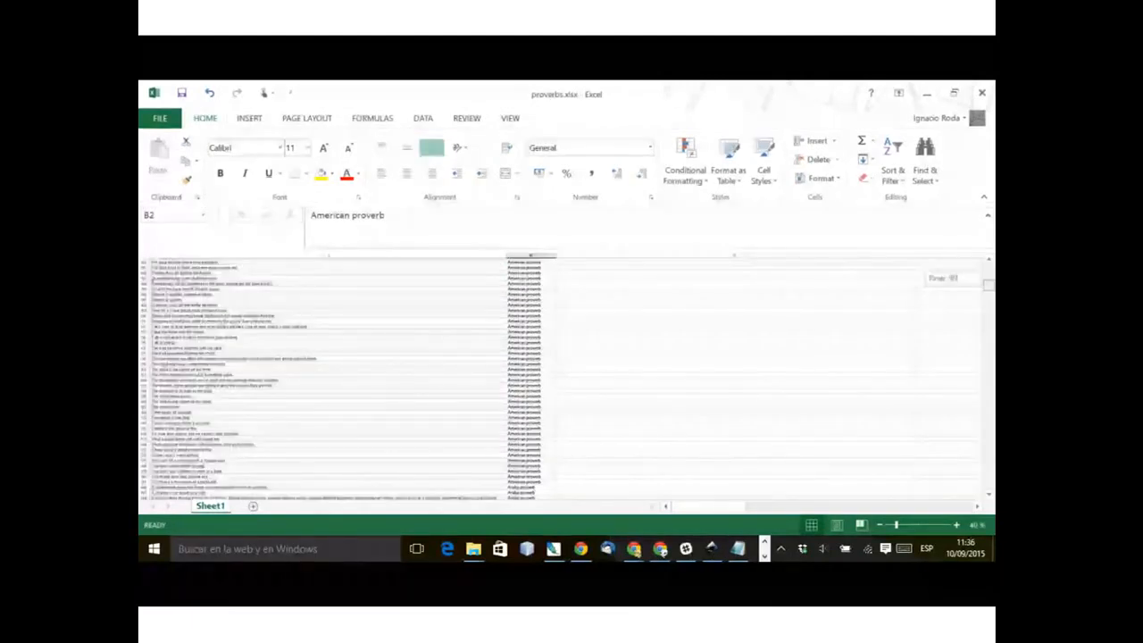
pyautogui.moveTo(989, 285); pyautogui.dragTo(989, 328)
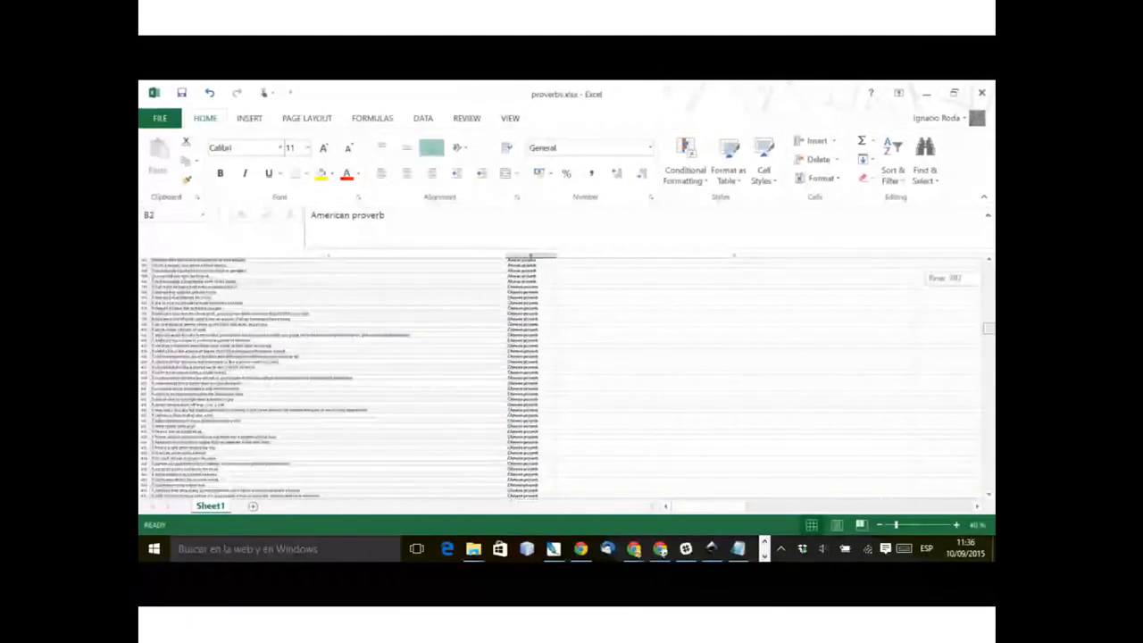
pyautogui.moveTo(988, 328); pyautogui.dragTo(989, 270)
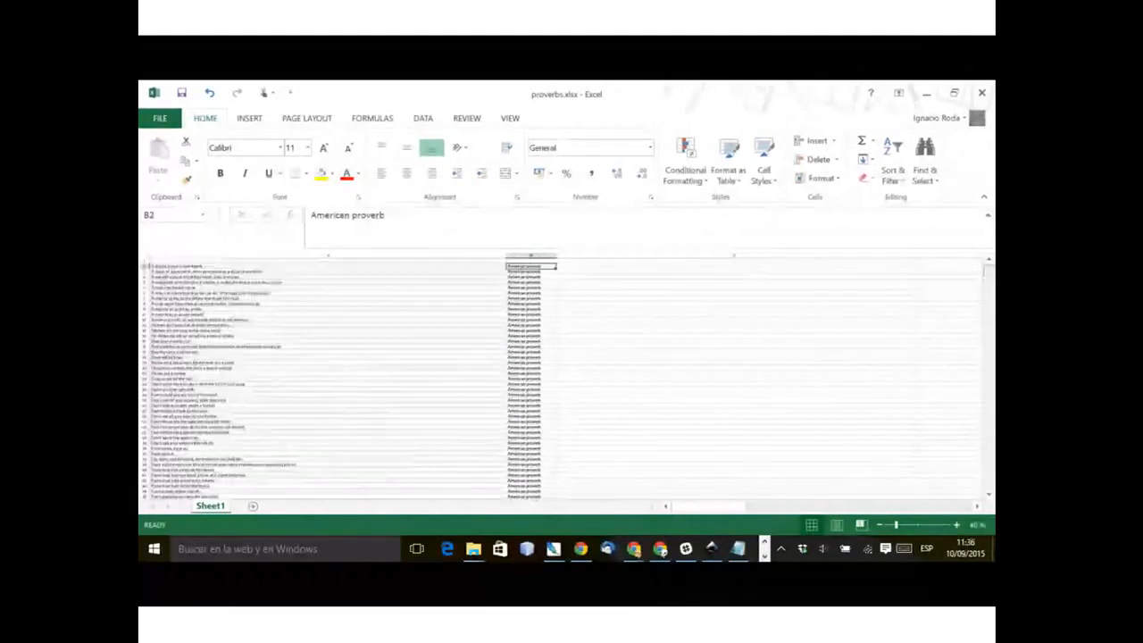
# Step: Enter the header "Proverb" in cell A1 and a header for the origin column in B1
pyautogui.press('Left')
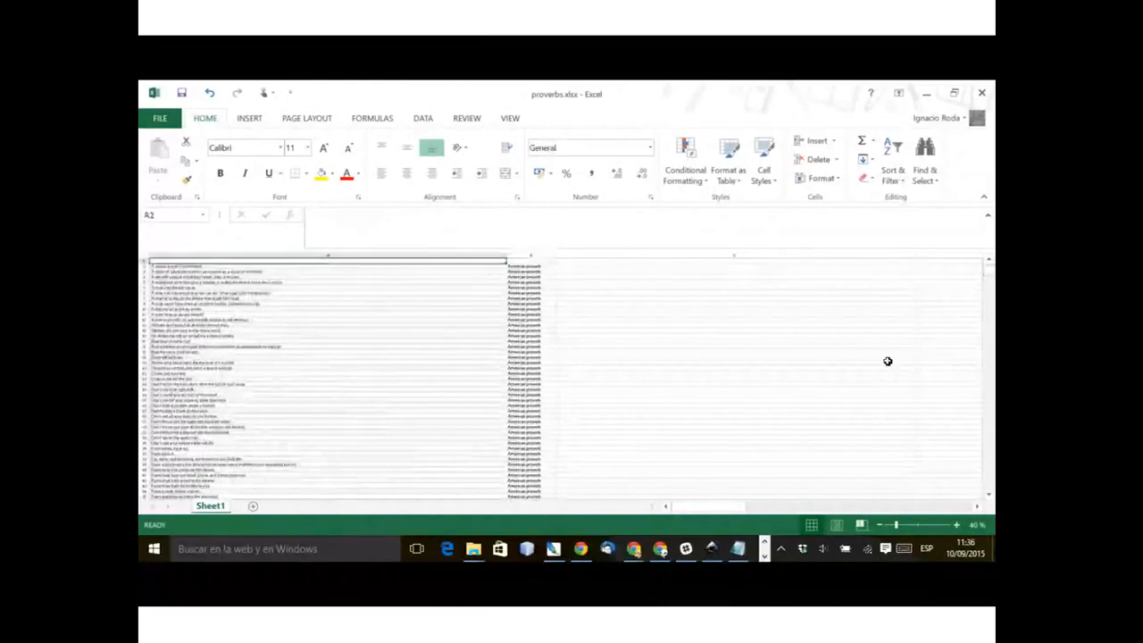
pyautogui.write('Proverdb')
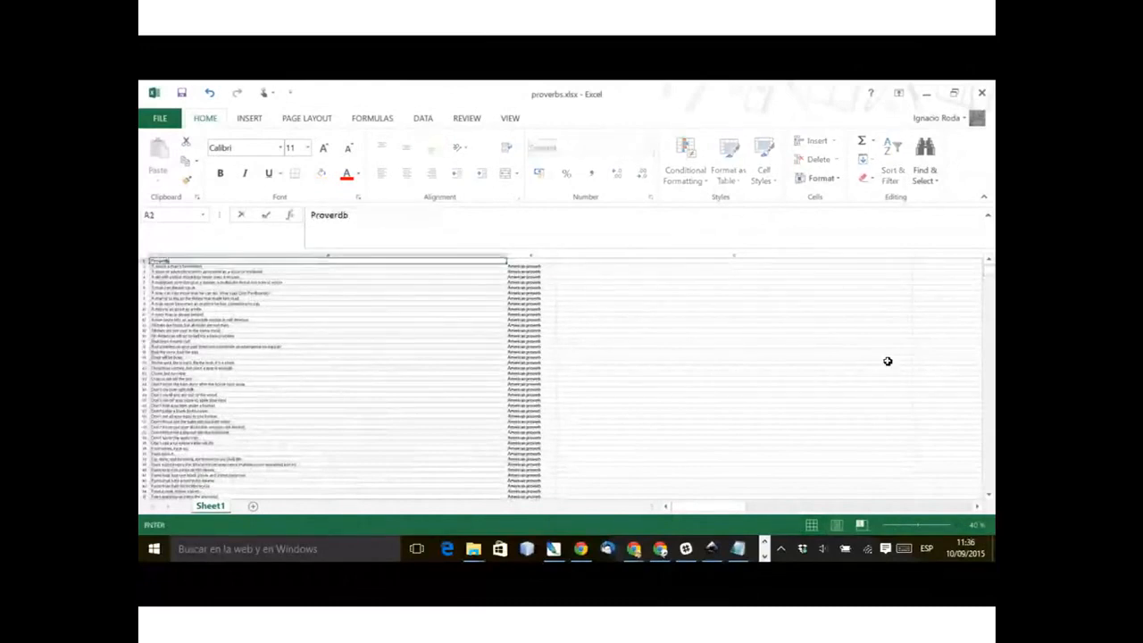
pyautogui.press('BackSpace')
pyautogui.press('BackSpace')
pyautogui.write('b')
pyautogui.press('Delete')
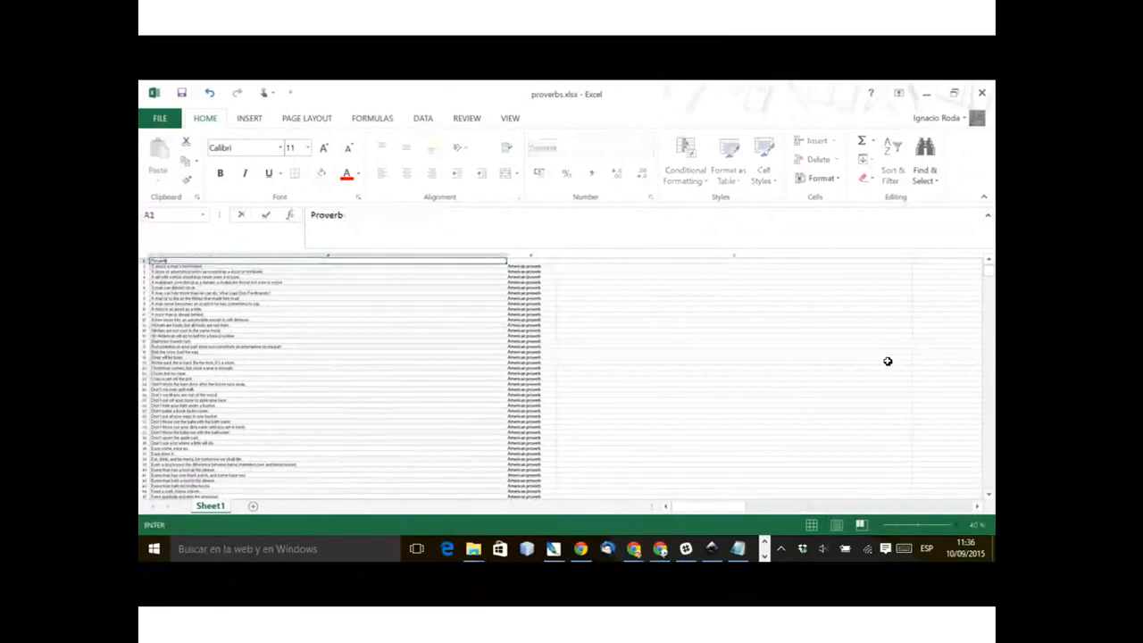
pyautogui.press('Tab')
pyautogui.write('T')
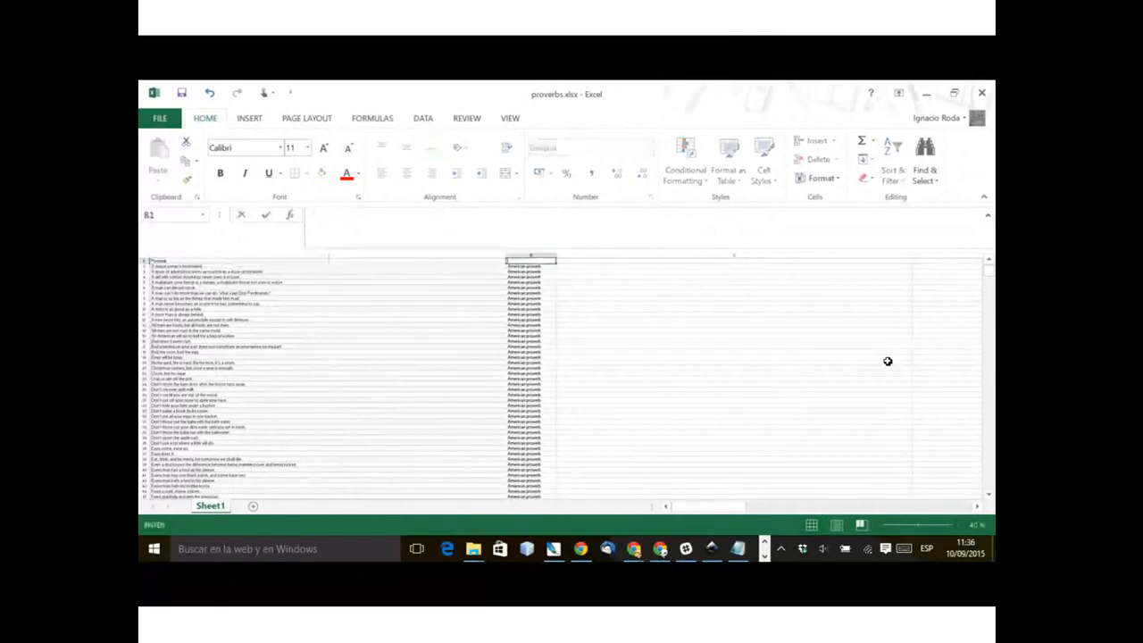
pyautogui.write('Or')
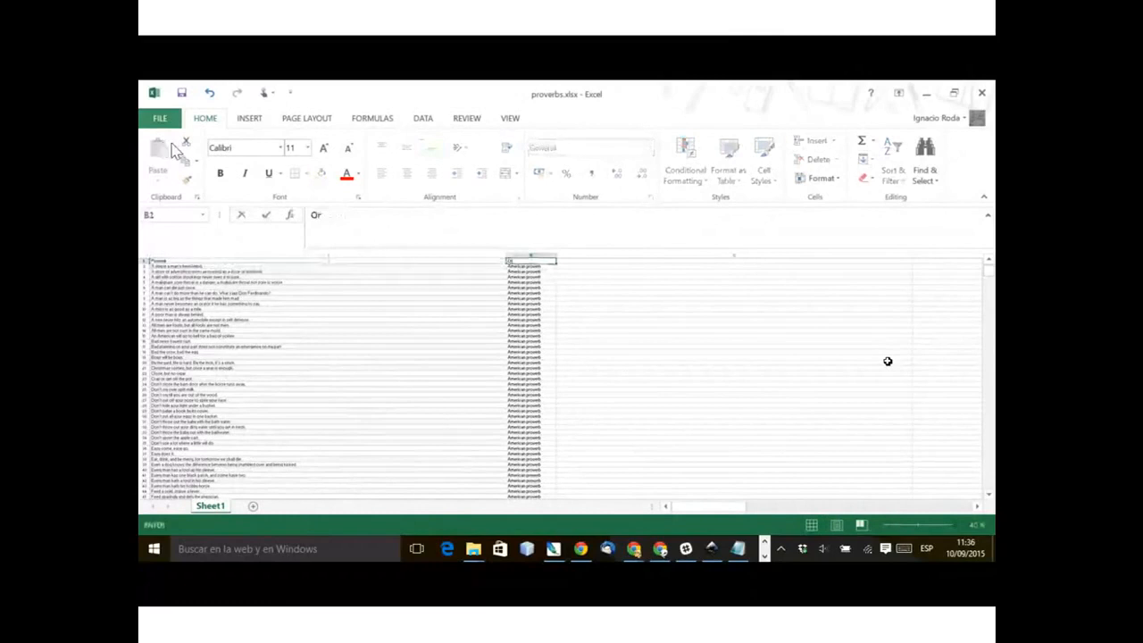
# Step: Save the workbook as proverbs.csv in the Proverbs folder and return to File Explorer
pyautogui.click(160, 119)
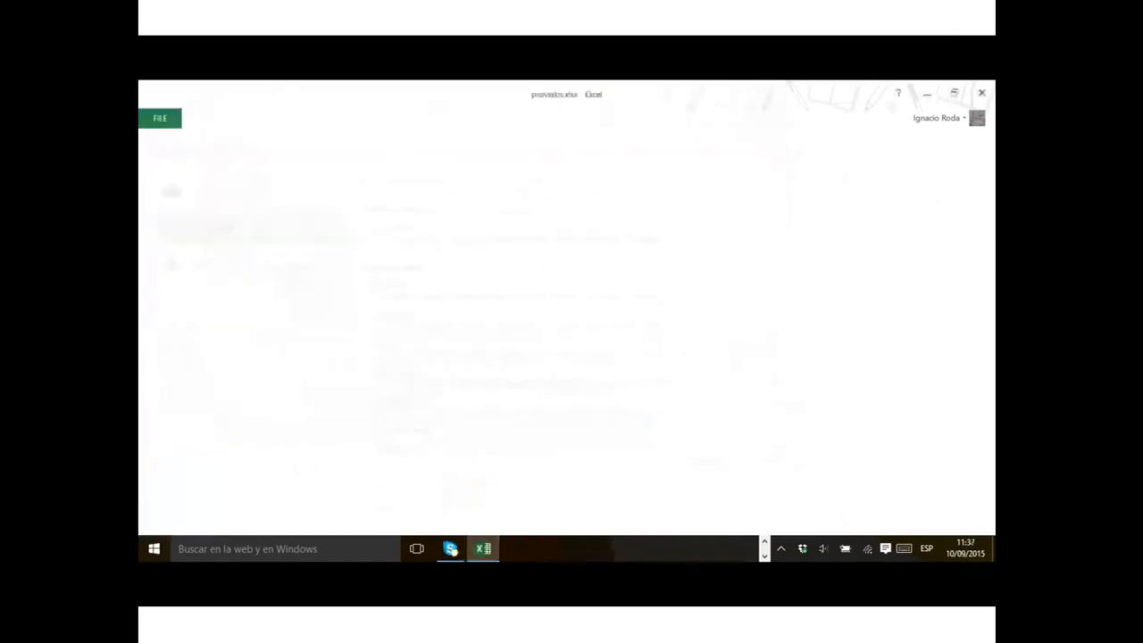
pyautogui.press('Return')
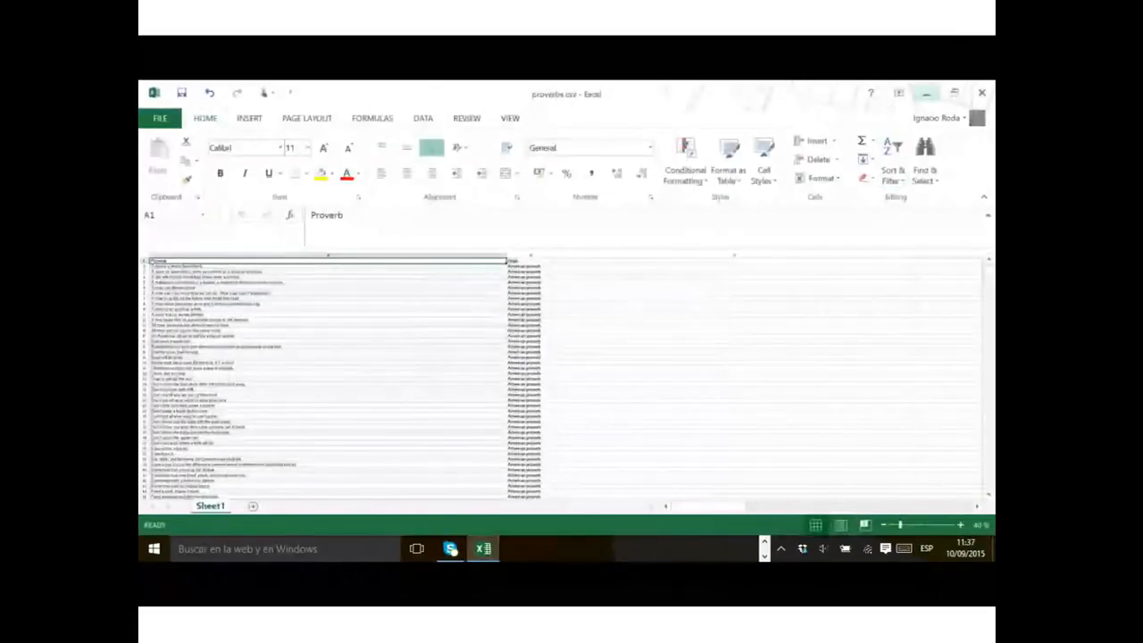
pyautogui.click(926, 93)
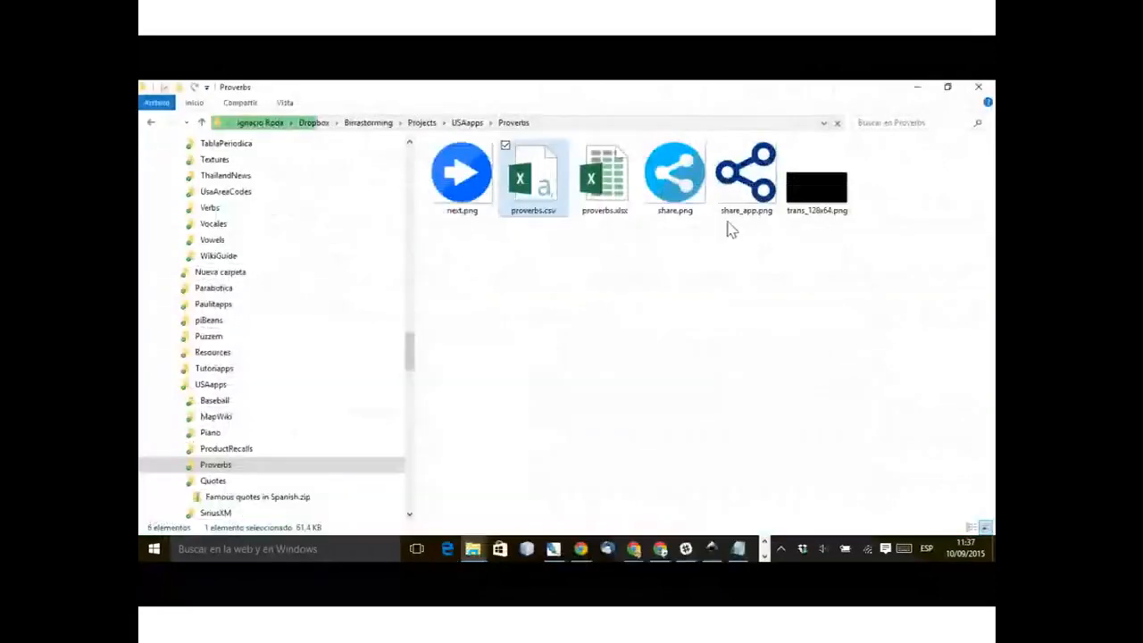
# Step: Open proverbs.csv in Notepad, check its header row and the separators between proverbs and origins, and return to File Explorer
pyautogui.rightClick(532, 161)
pyautogui.moveTo(525, 280)
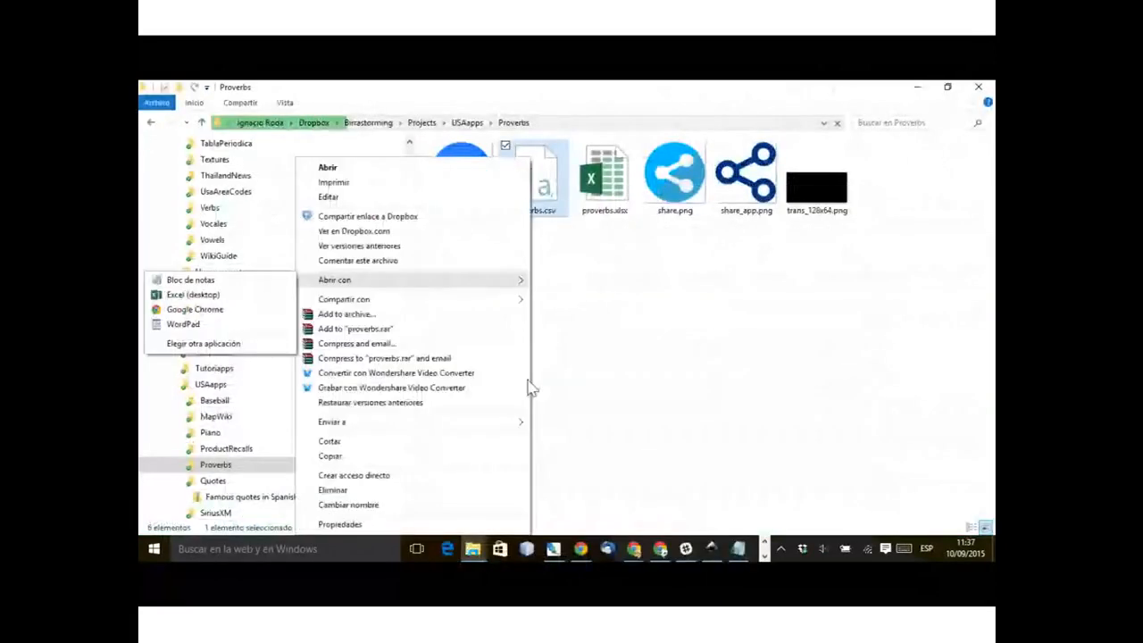
pyautogui.click(190, 279)
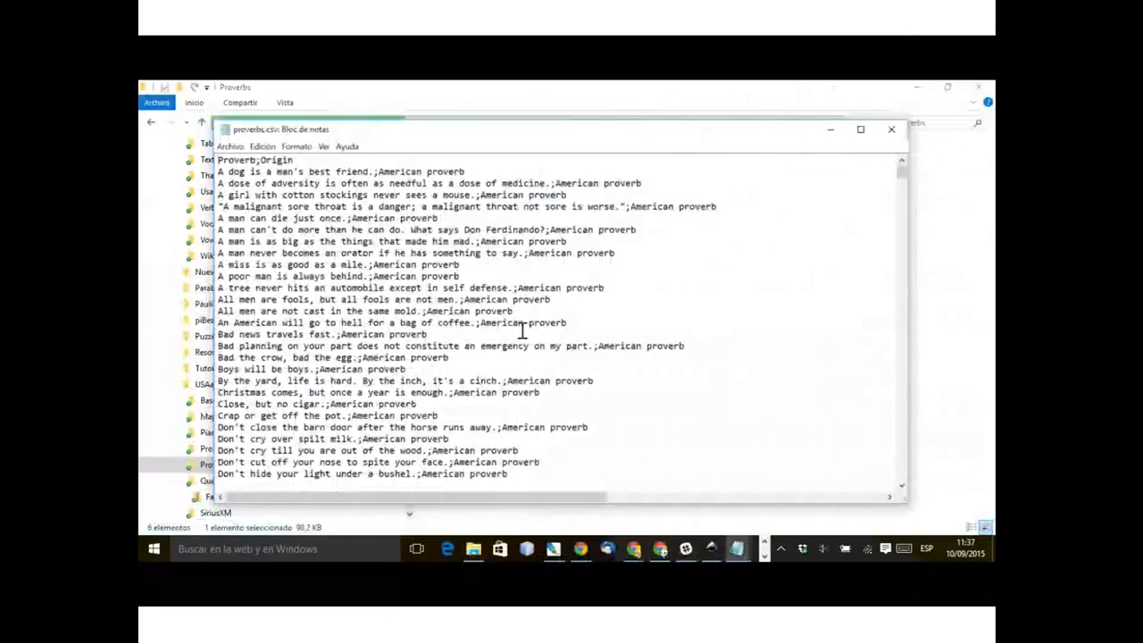
pyautogui.moveTo(902, 170)
pyautogui.mouseDown()
pyautogui.moveTo(901, 454)
pyautogui.moveTo(902, 169)
pyautogui.mouseUp()
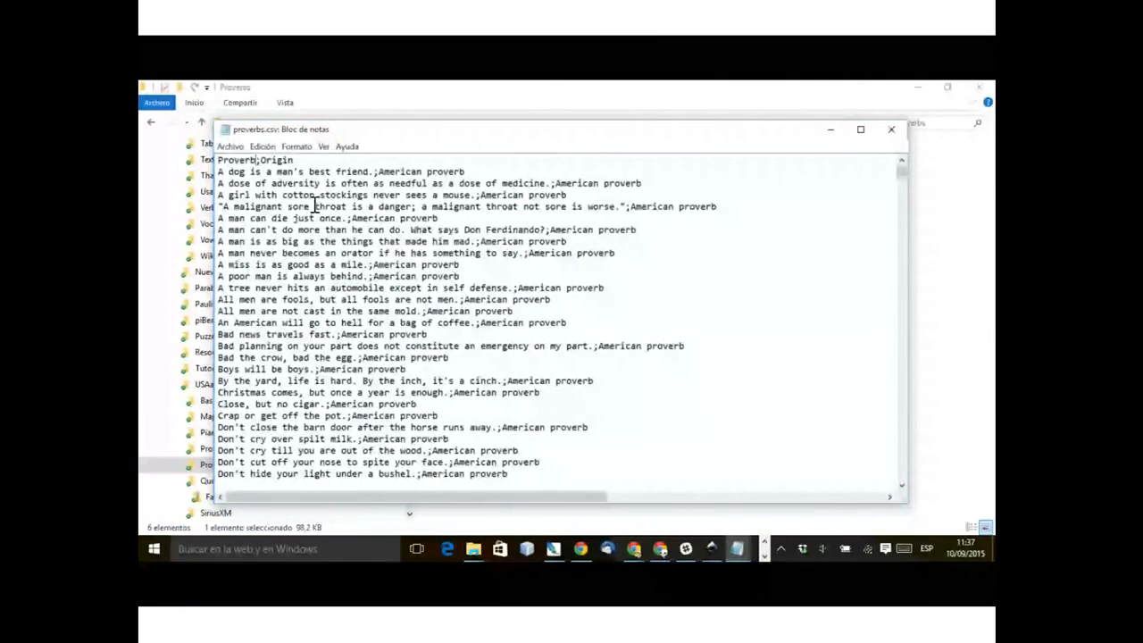
pyautogui.hotkey('alt', 'Tab')
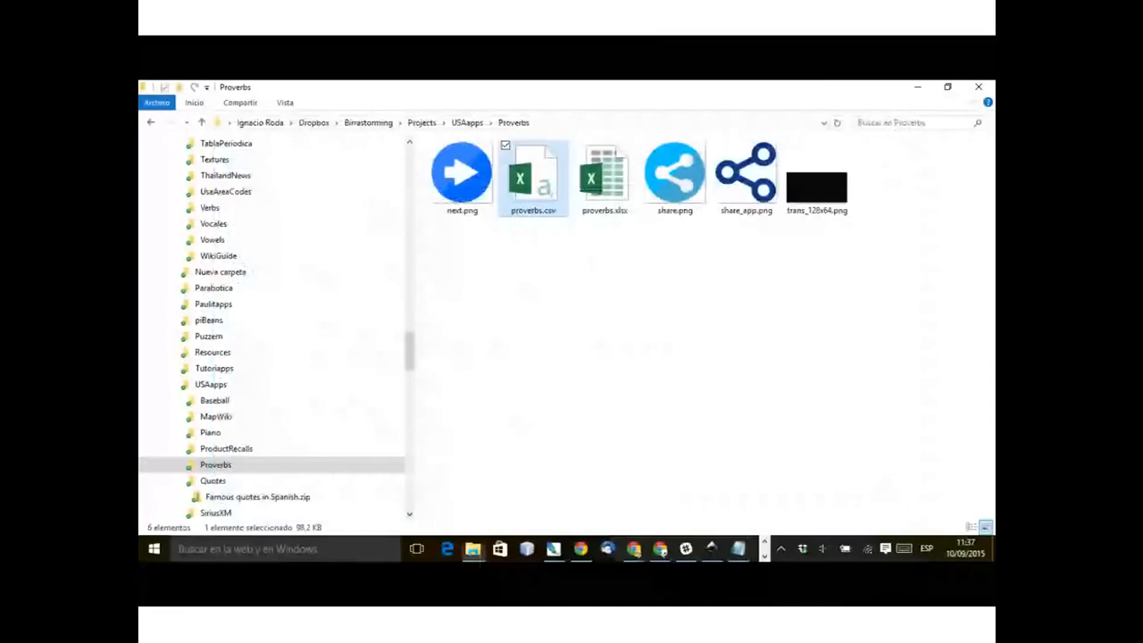
# Step: Switch to Mobincube in Chrome, open the World Proverbs in English app for editing, and make "mainscreen" a Detail screen
pyautogui.click(607, 348)
pyautogui.click(633, 549)
pyautogui.click(631, 489)
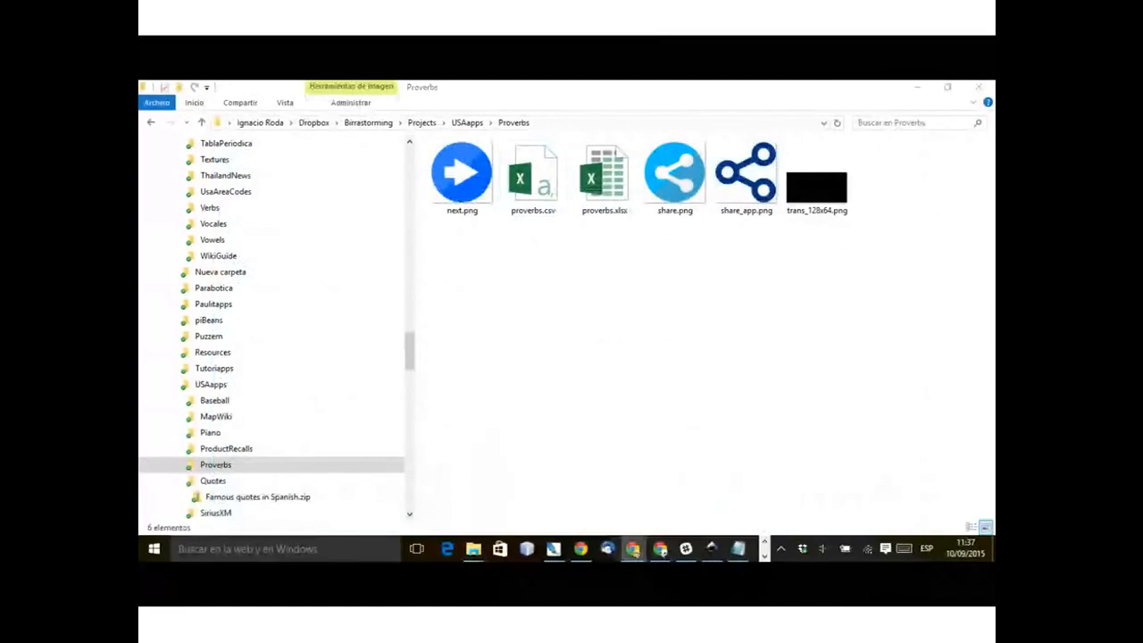
pyautogui.click(660, 549)
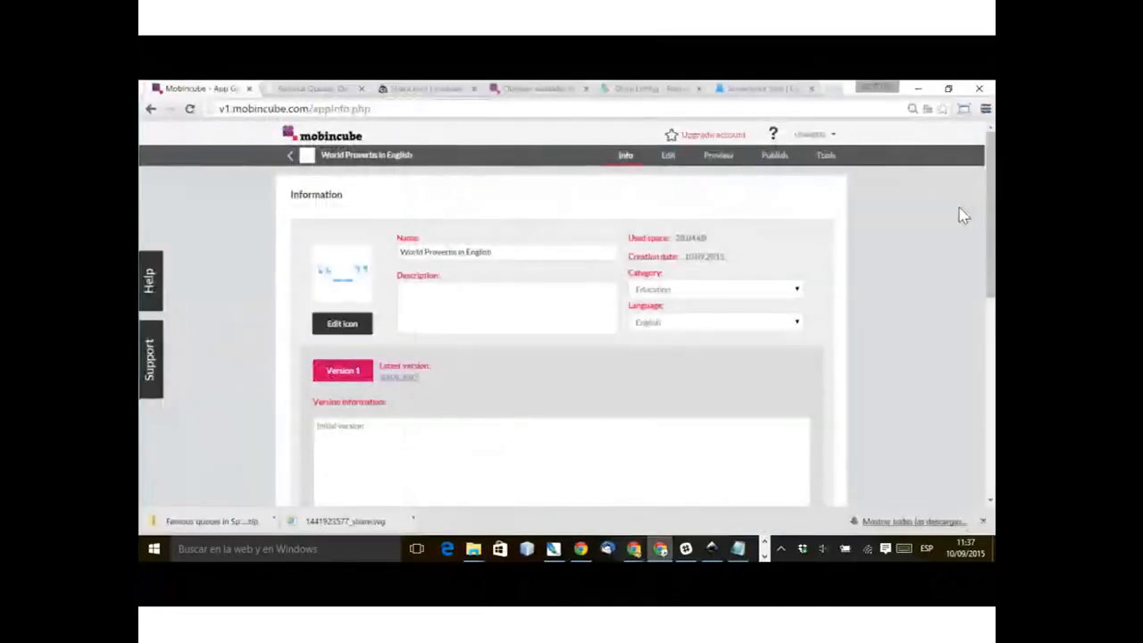
pyautogui.click(668, 156)
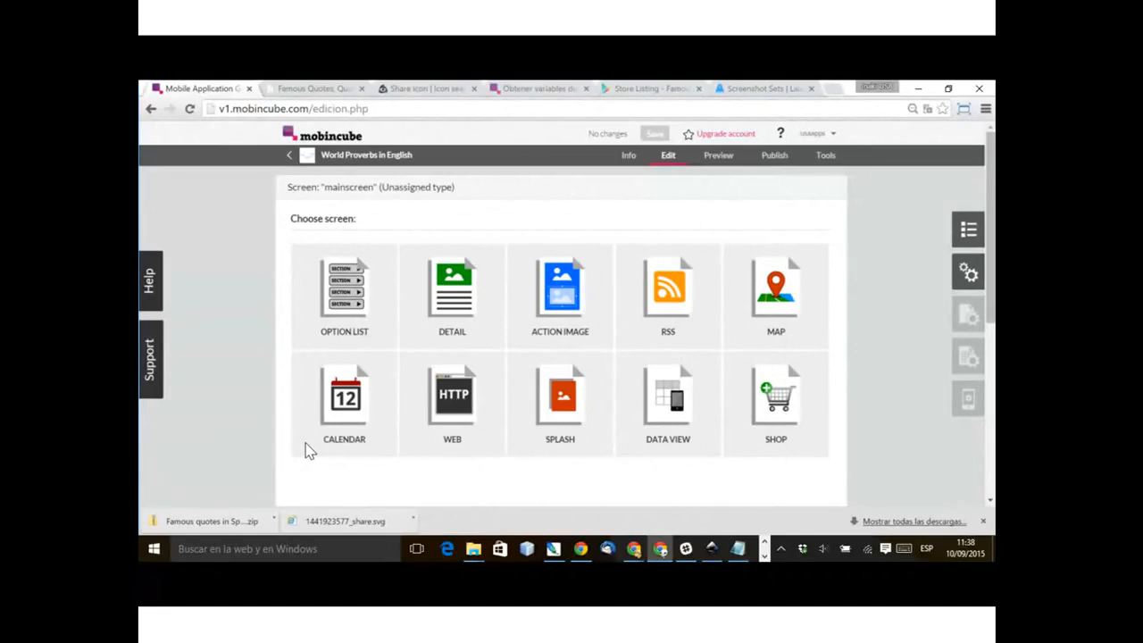
pyautogui.click(453, 303)
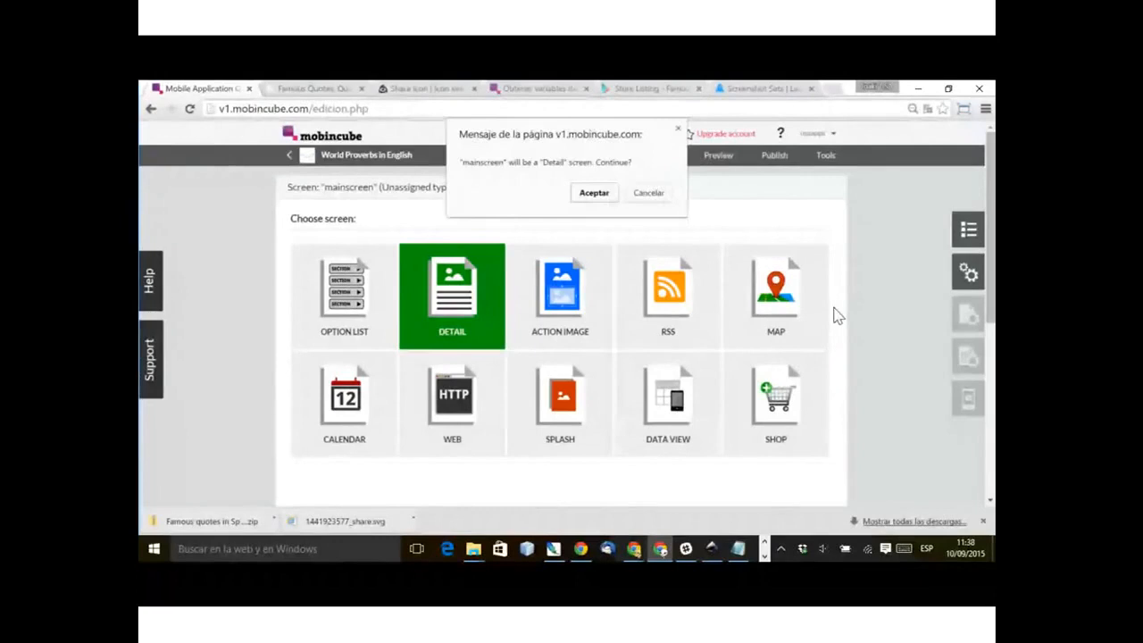
pyautogui.press('Escape')
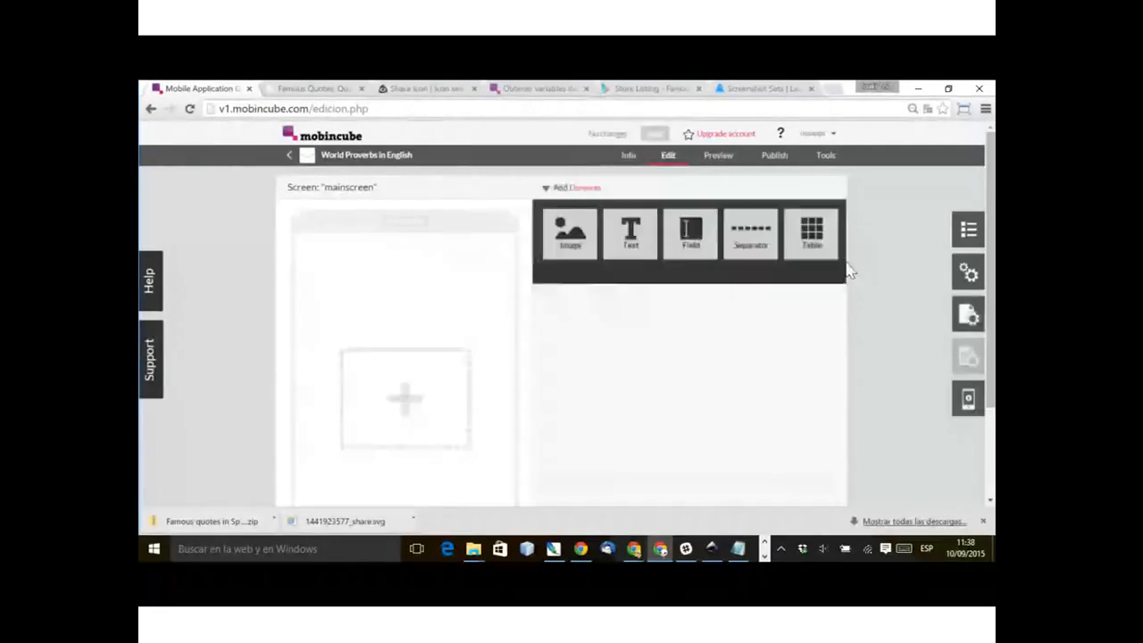
# Step: Add a table element to the main screen and remove its second cell so that it has a single cell
pyautogui.moveTo(810, 234); pyautogui.dragTo(556, 462)
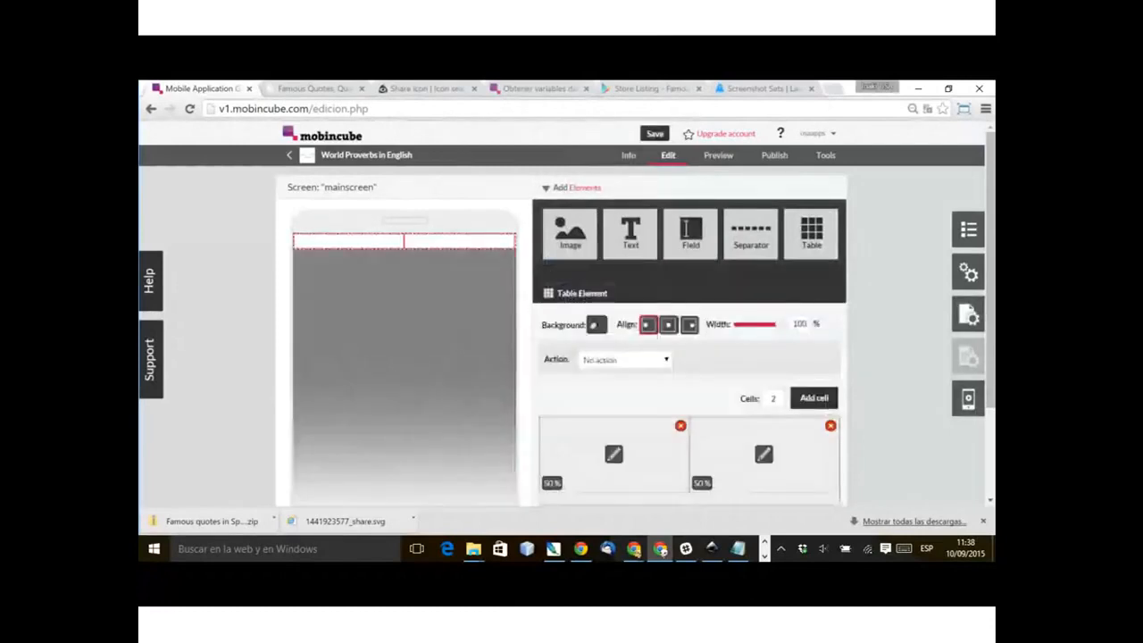
pyautogui.click(830, 425)
pyautogui.press('Return')
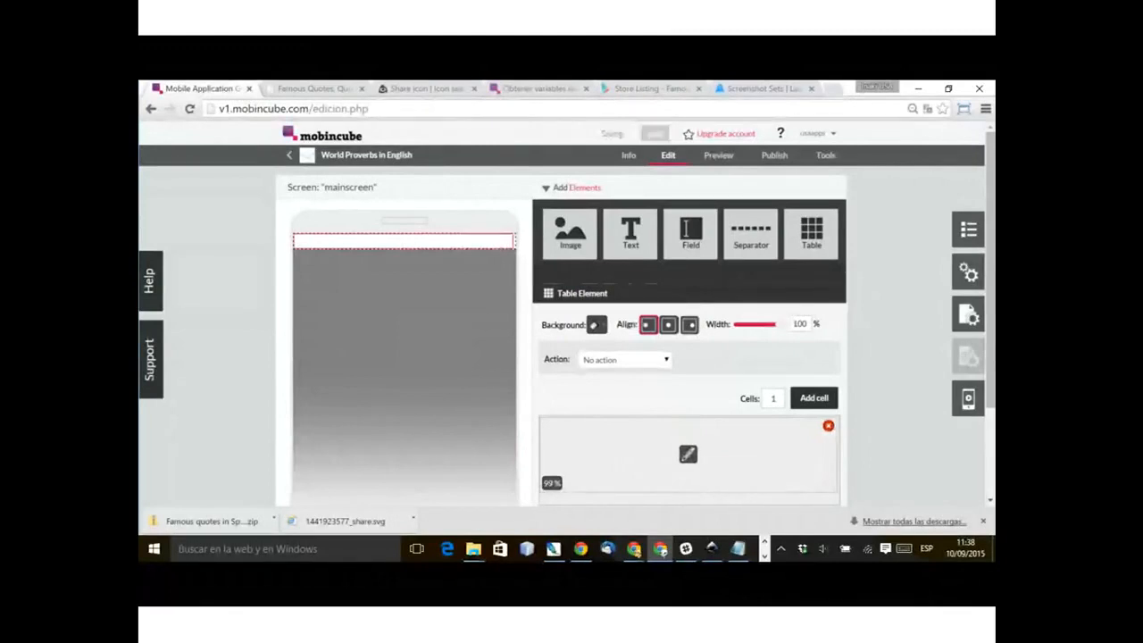
# Step: Set the table's width to 90% and align it to the center
pyautogui.doubleClick(800, 324)
pyautogui.write('90')
pyautogui.click(668, 324)
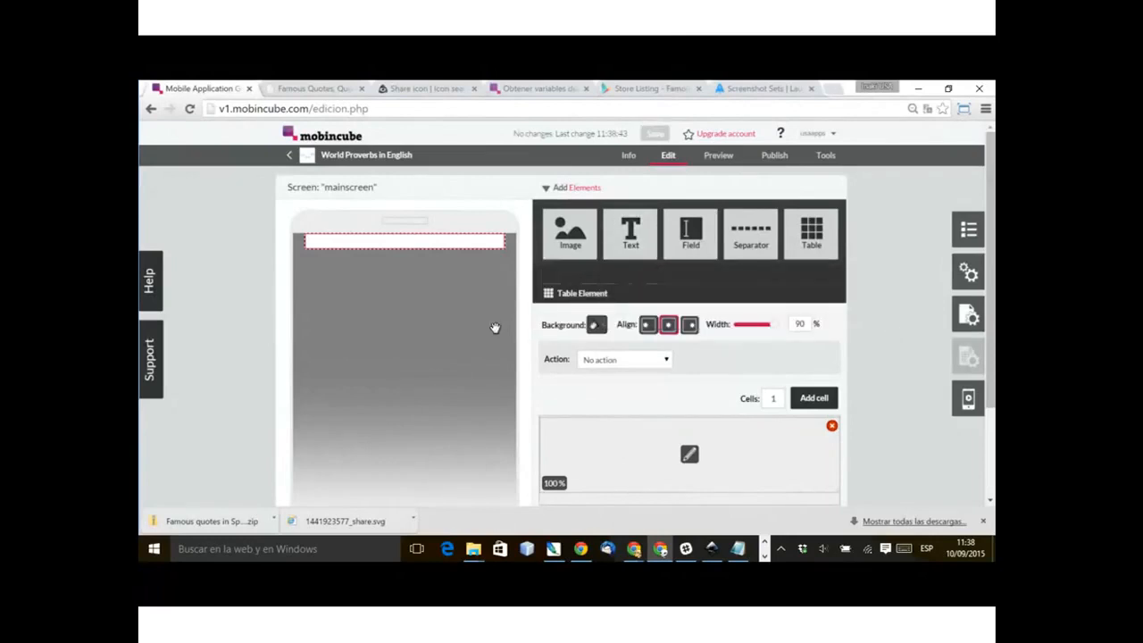
# Step: Add an image element inside the table cell and open the resource library to choose its picture
pyautogui.moveTo(570, 234); pyautogui.dragTo(676, 464)
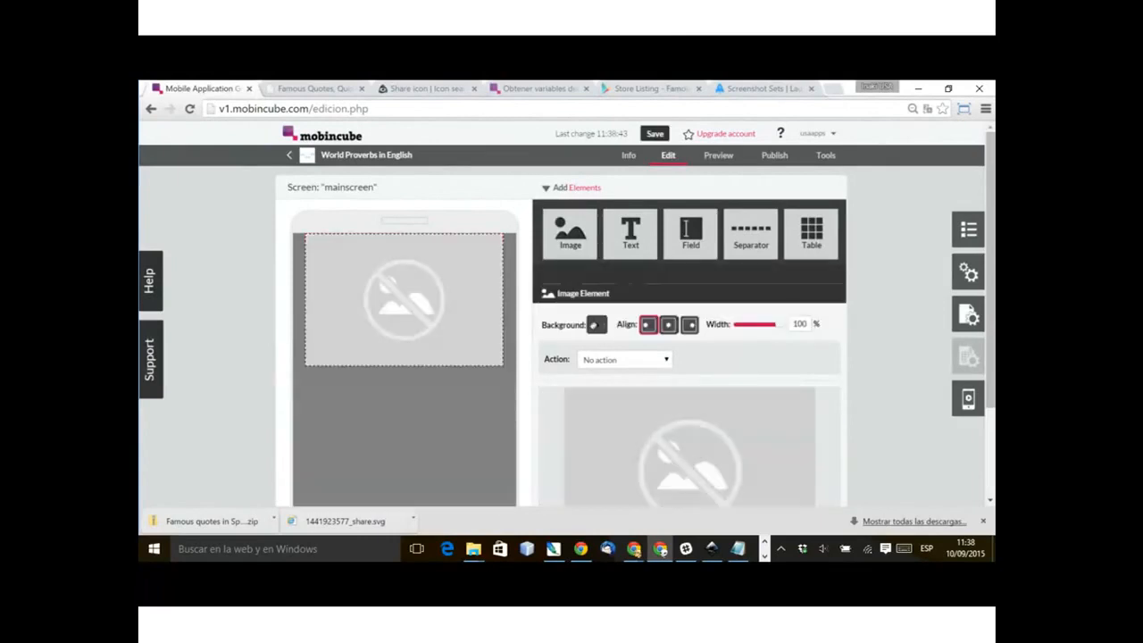
pyautogui.scroll(-2, 562, 339)
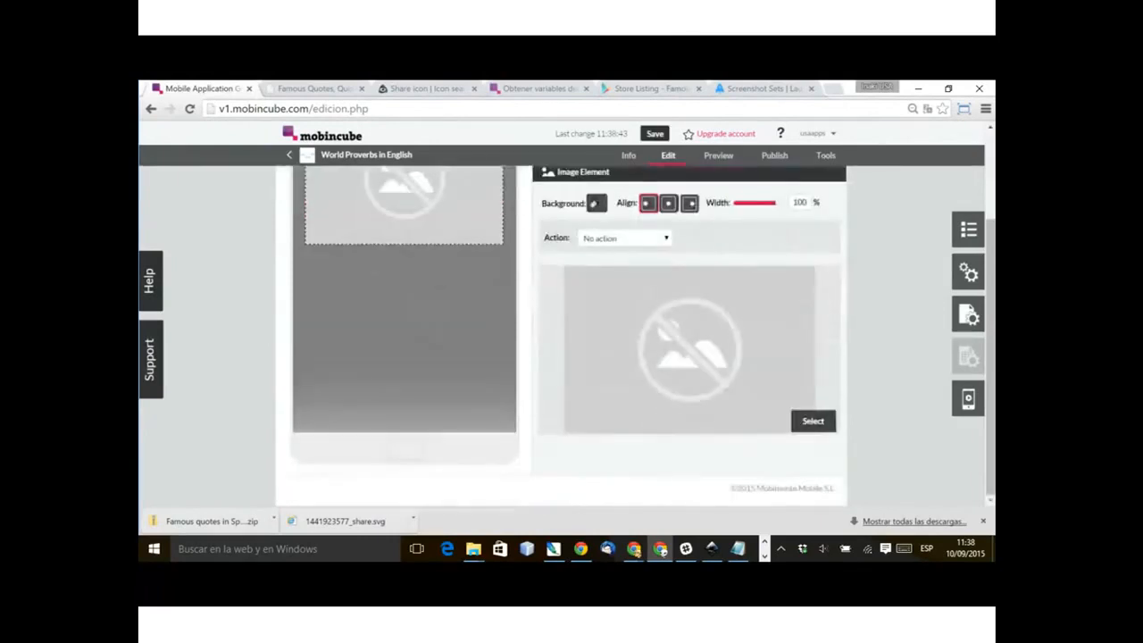
pyautogui.click(813, 421)
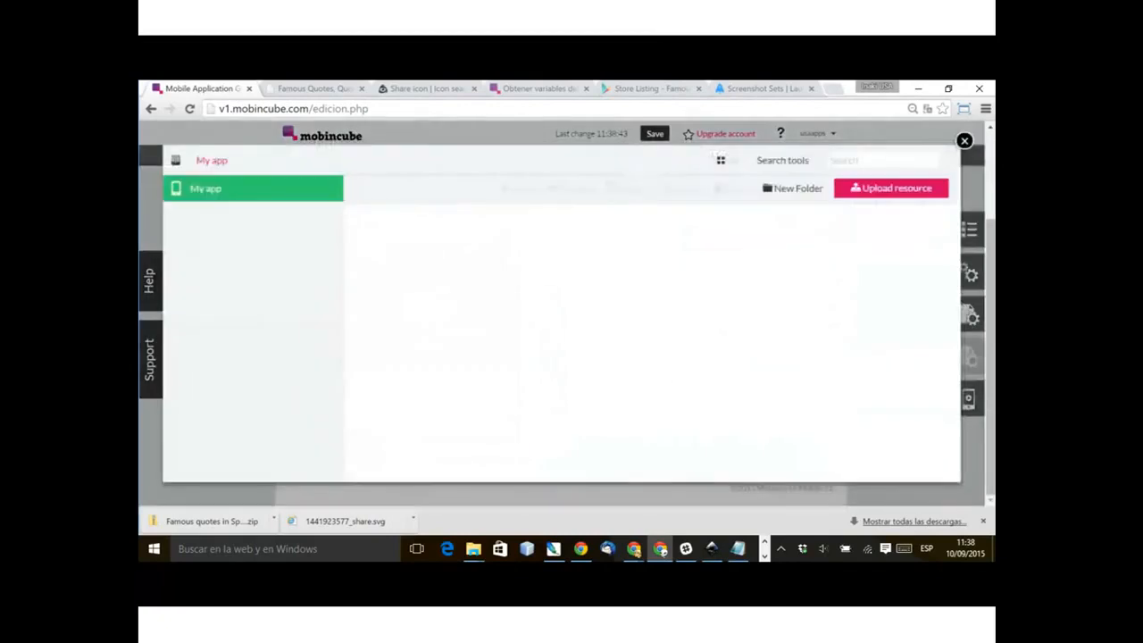
# Step: Try to bring next.png, share.png, share_app.png and trans_128x64.png together from the Proverbs folder into the app's resource library
pyautogui.click(473, 549)
pyautogui.click(441, 493)
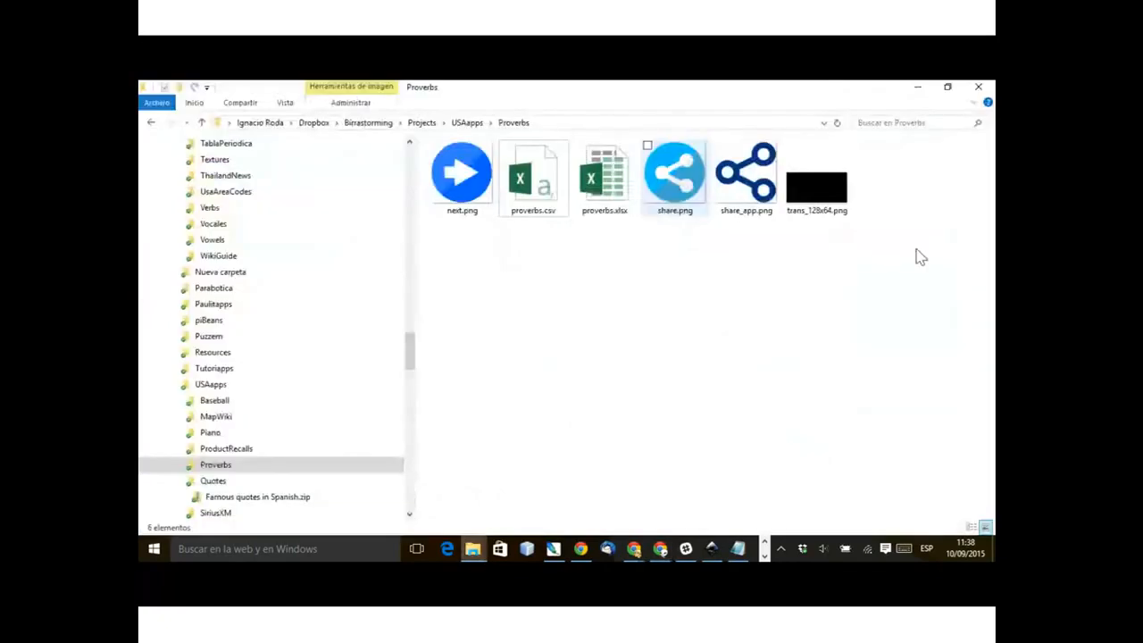
pyautogui.click(817, 186)
pyautogui.keyDown('ctrl'); pyautogui.click(747, 174); pyautogui.keyUp('ctrl')
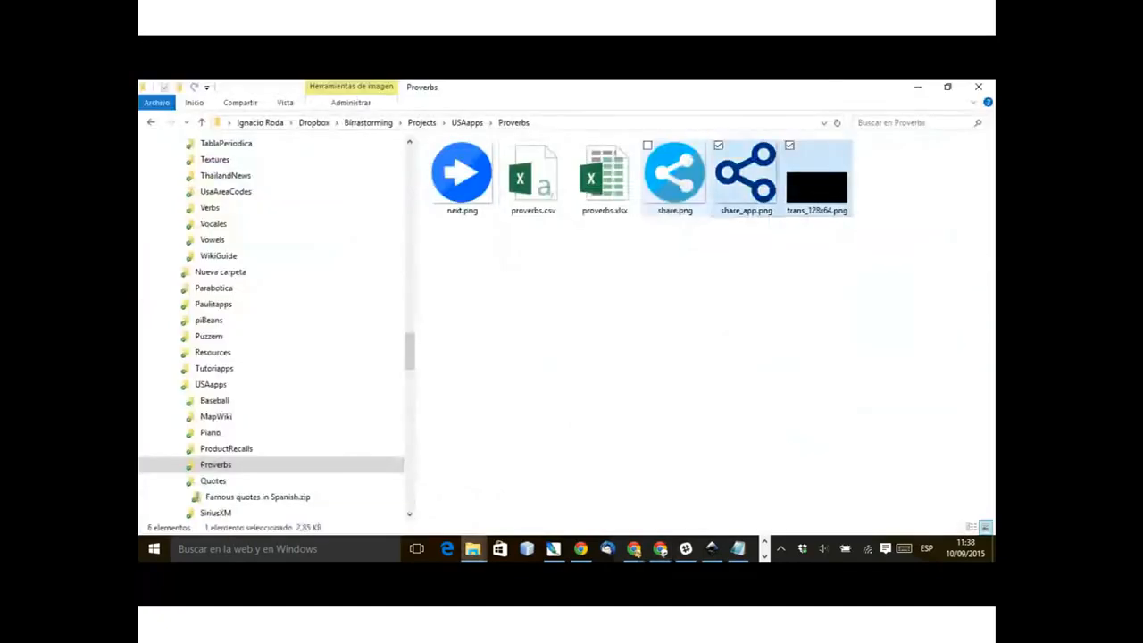
pyautogui.keyDown('ctrl'); pyautogui.click(675, 174); pyautogui.keyUp('ctrl')
pyautogui.keyDown('ctrl'); pyautogui.click(460, 174); pyautogui.keyUp('ctrl')
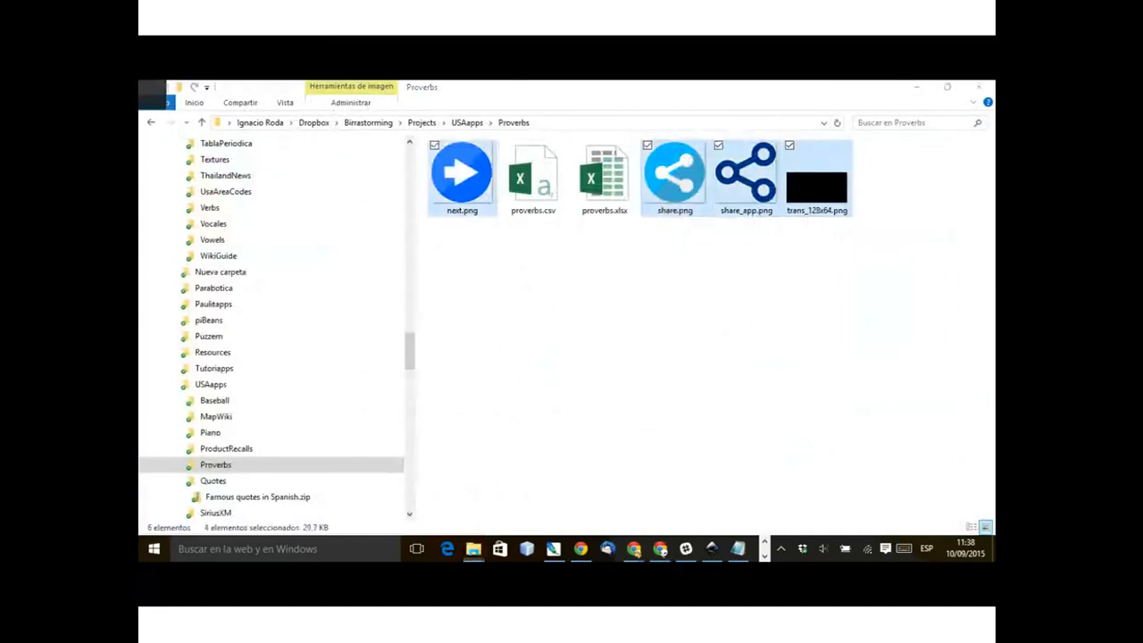
pyautogui.hotkey('alt', 'Tab')
pyautogui.hotkey('alt', 'Tab')
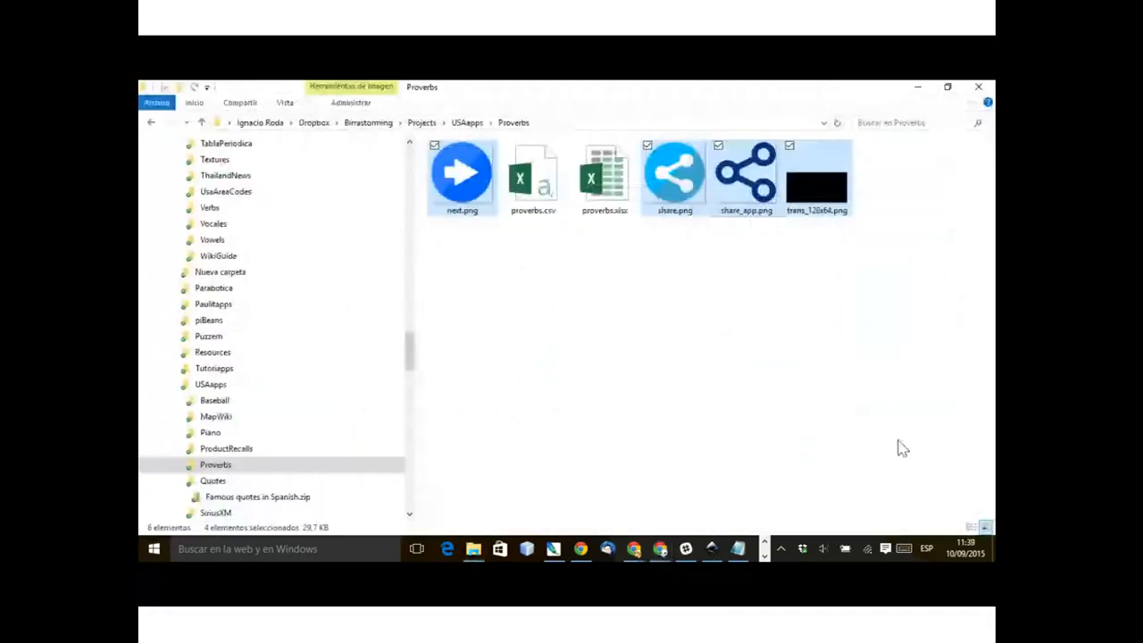
pyautogui.press('alt')
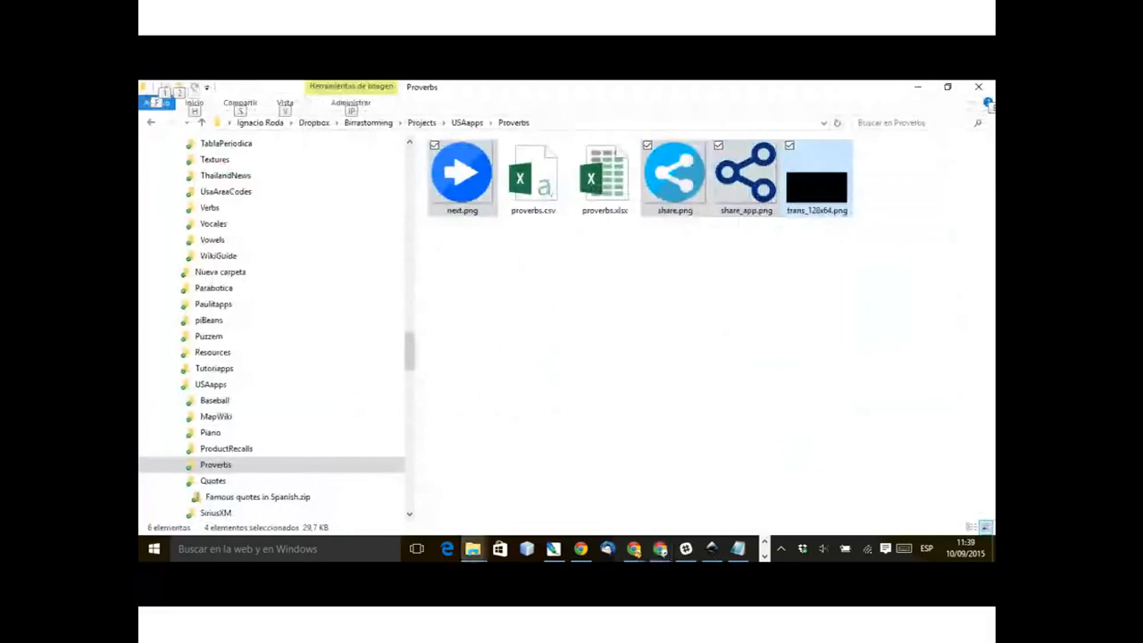
pyautogui.press('alt')
pyautogui.click(947, 87)
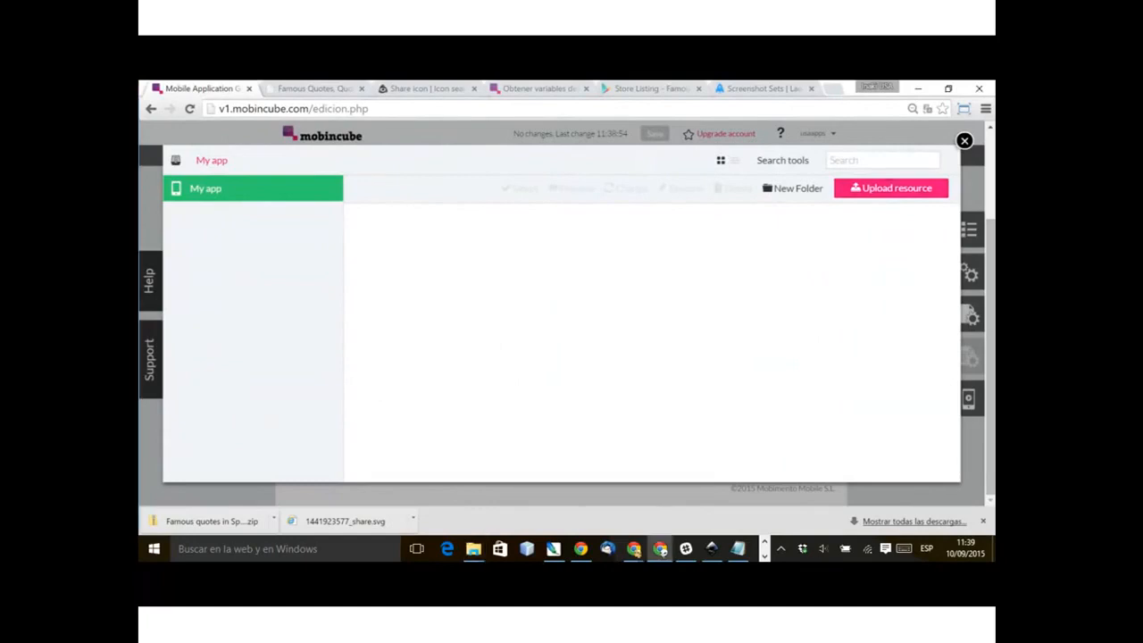
# Step: Upload next.png from the Proverbs folder under USAapps to the app's resource library as a local file
pyautogui.click(891, 188)
pyautogui.click(473, 549)
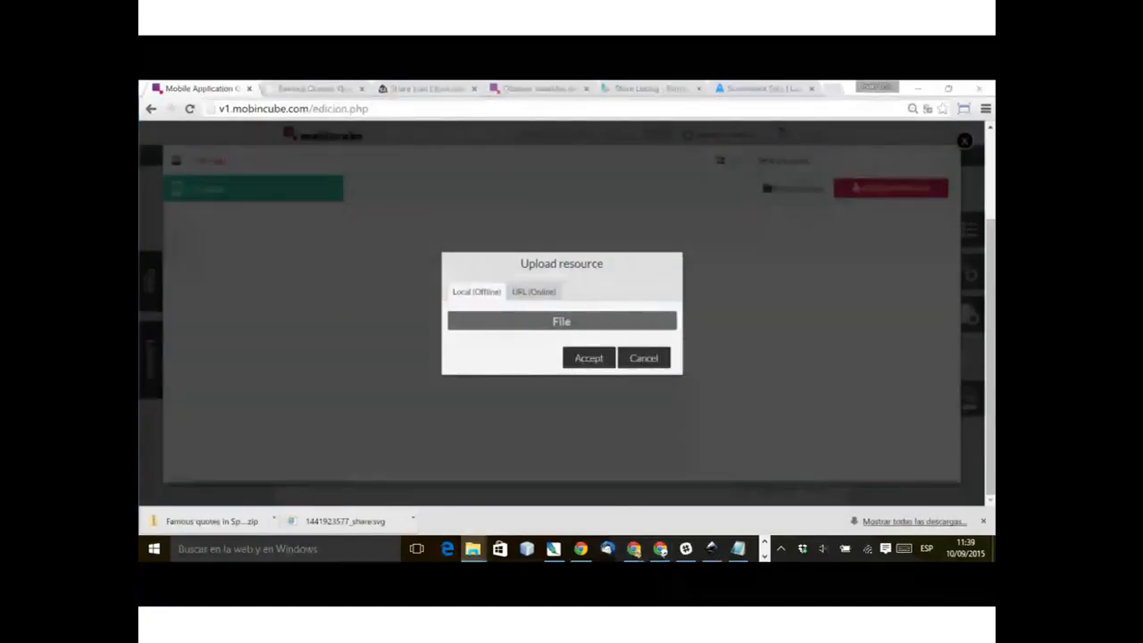
pyautogui.click(814, 447)
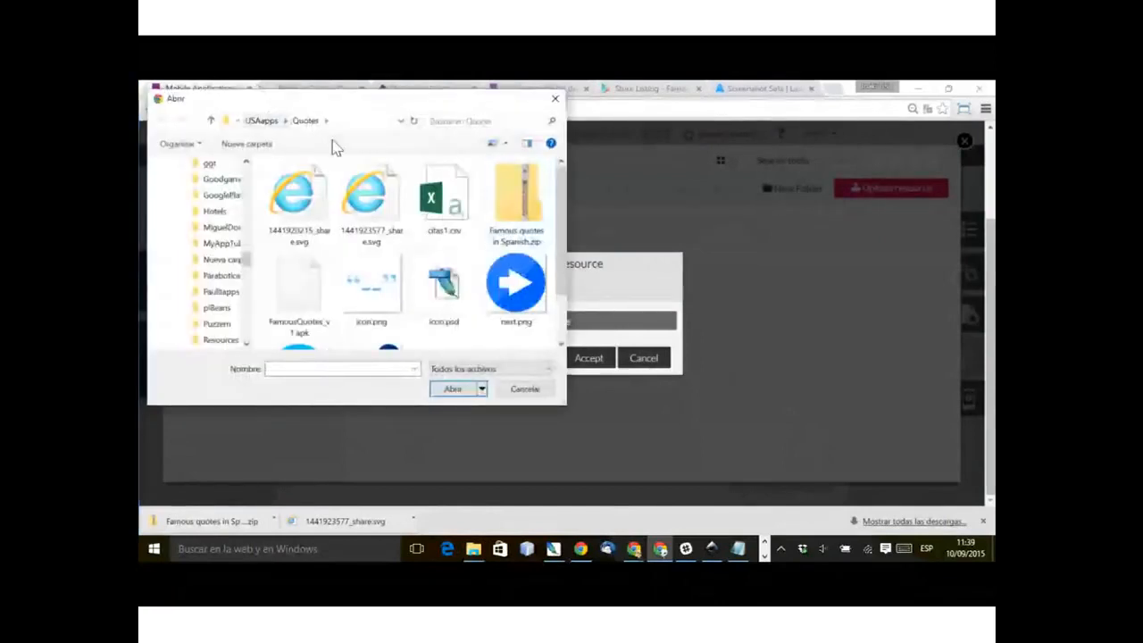
pyautogui.scroll(-1, 429, 207)
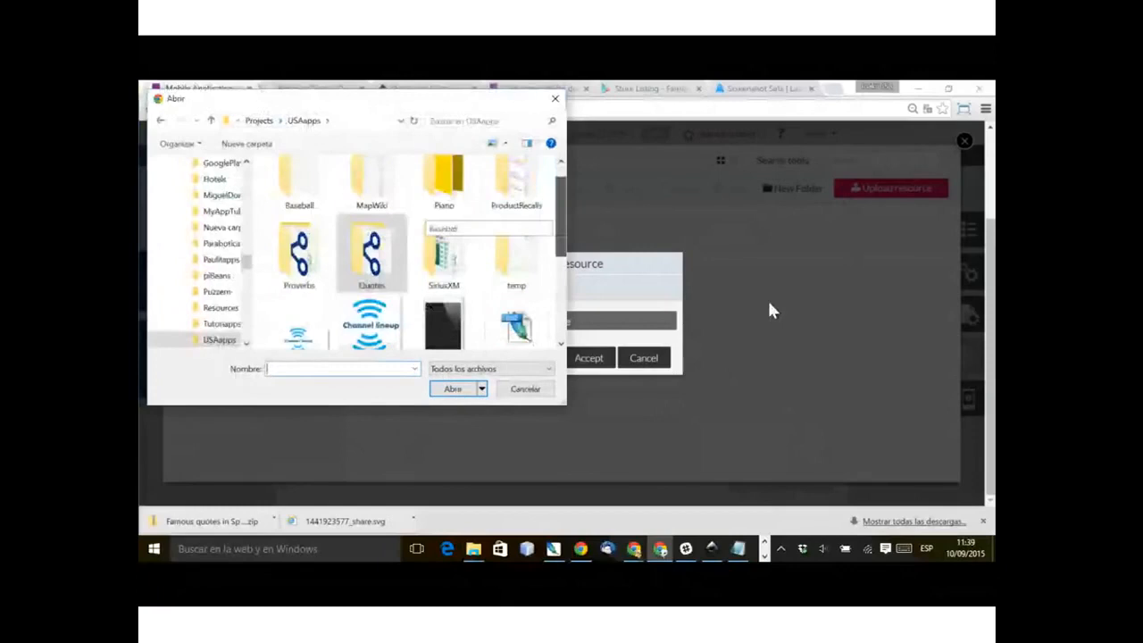
pyautogui.scroll(-1, 429, 330)
pyautogui.doubleClick(304, 224)
pyautogui.click(304, 215)
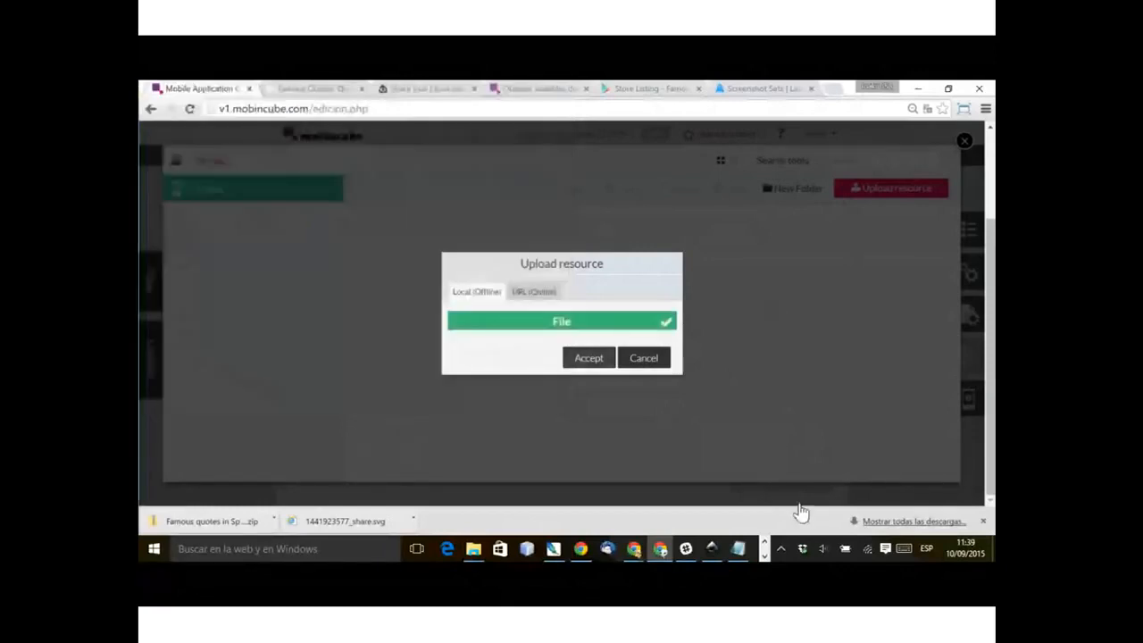
pyautogui.click(589, 358)
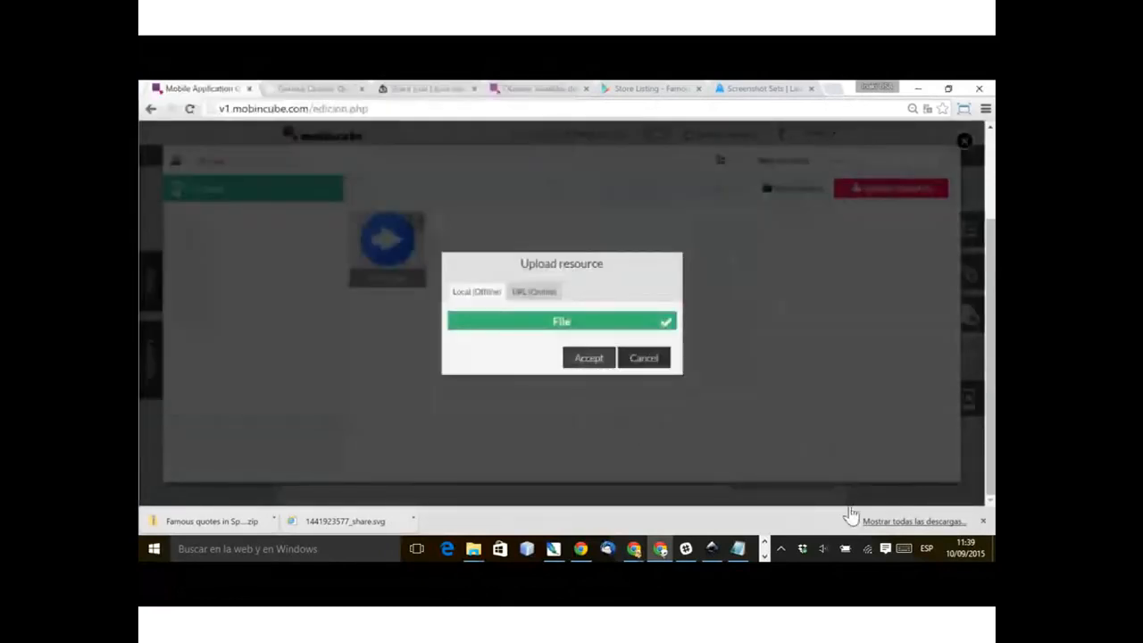
# Step: Upload the blank trans_128x64.png for the image element in the table cell and set the element's width to 37%
pyautogui.click(588, 358)
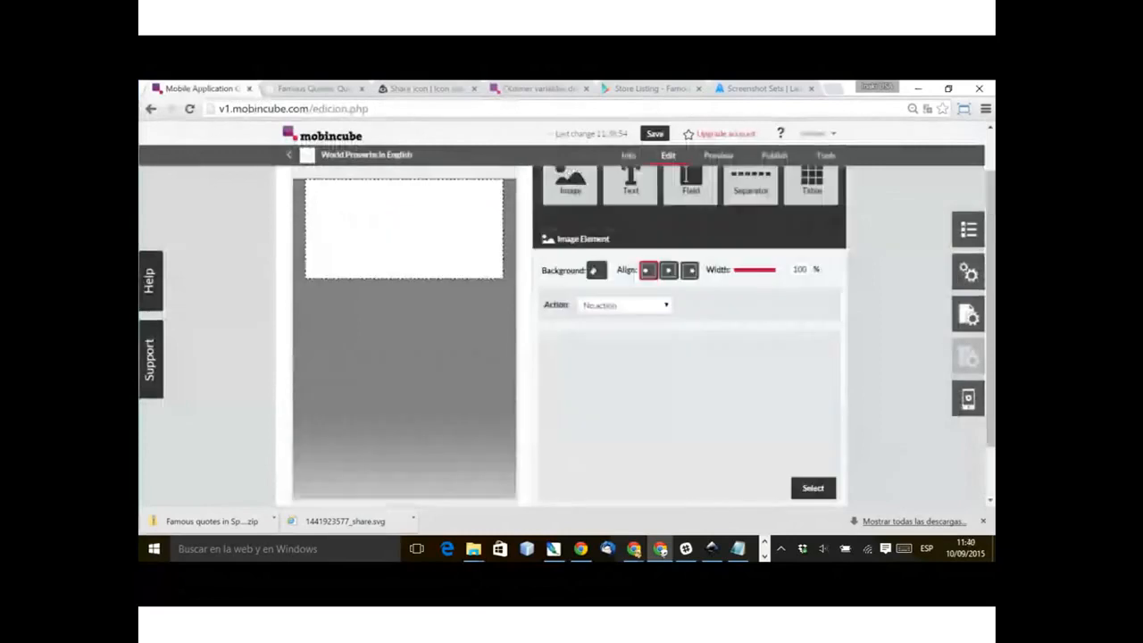
pyautogui.moveTo(774, 269); pyautogui.dragTo(740, 270)
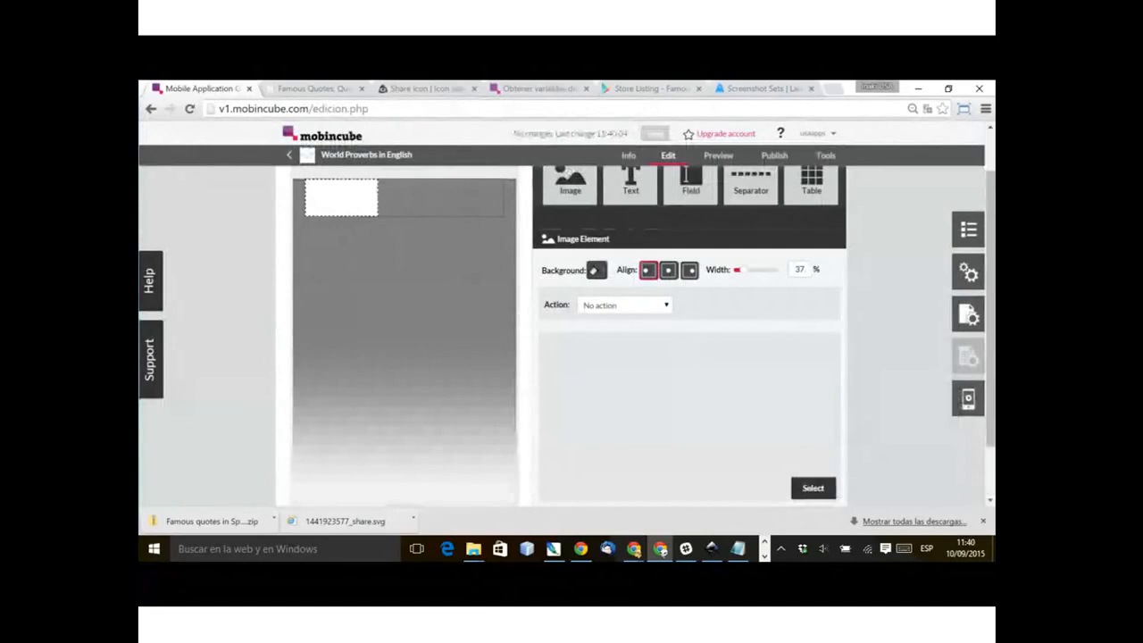
# Step: Below the image, add Small-size text reading "Welcome to this app that shows random proverbs. Press START to read the first one."
pyautogui.click(442, 198)
pyautogui.moveTo(630, 183); pyautogui.dragTo(623, 408)
pyautogui.write('W')
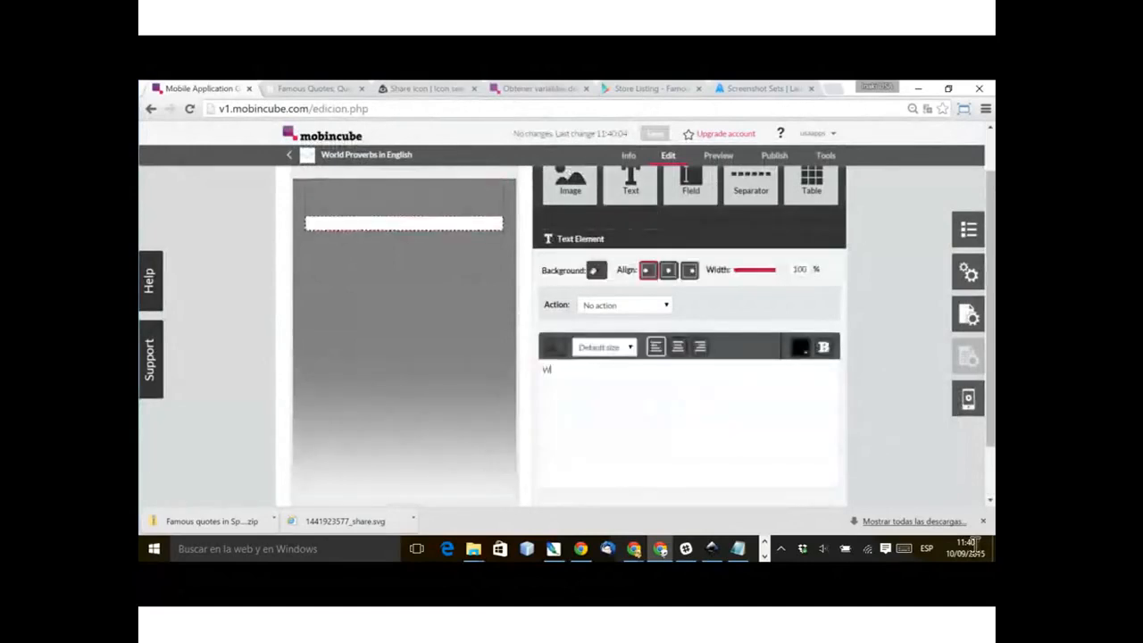
pyautogui.write('elcome to this app')
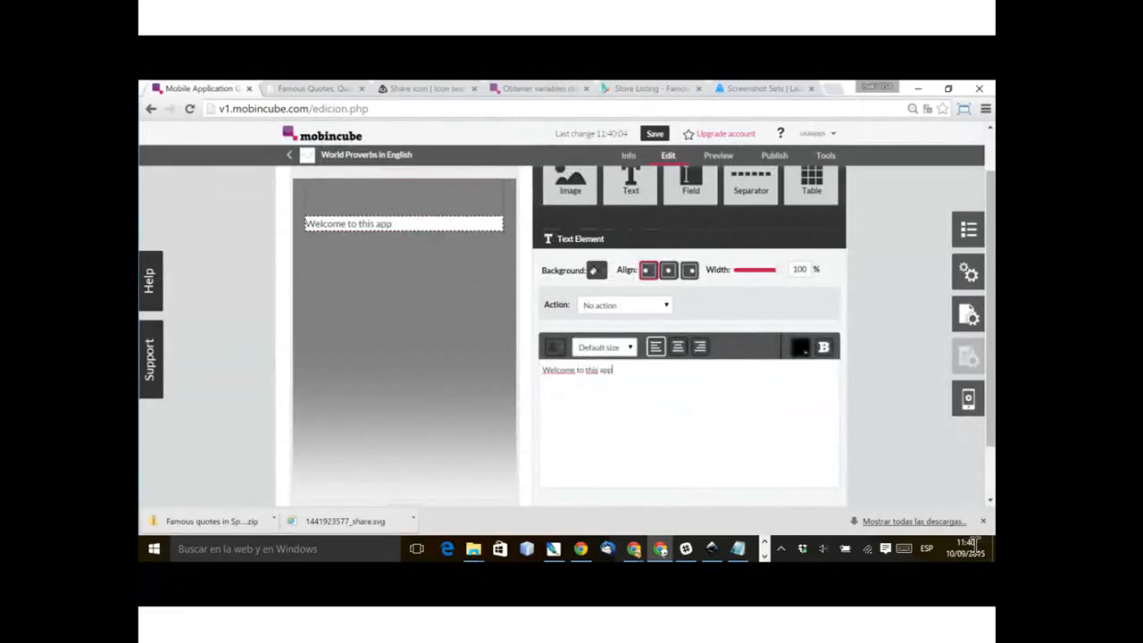
pyautogui.write(' that shows random')
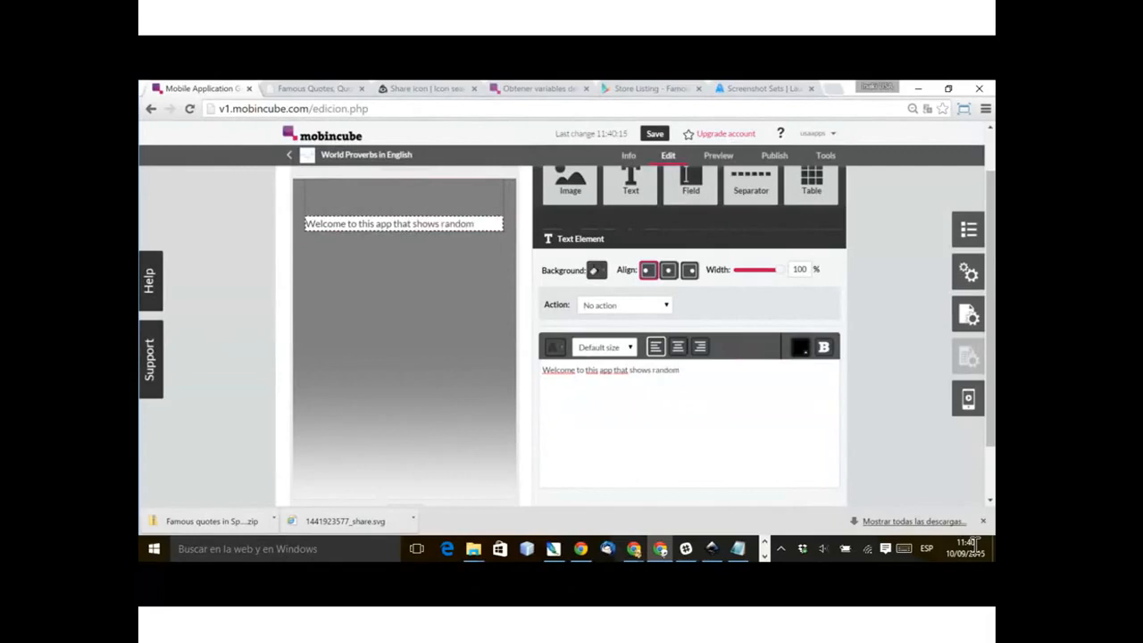
pyautogui.write(' proverbs.')
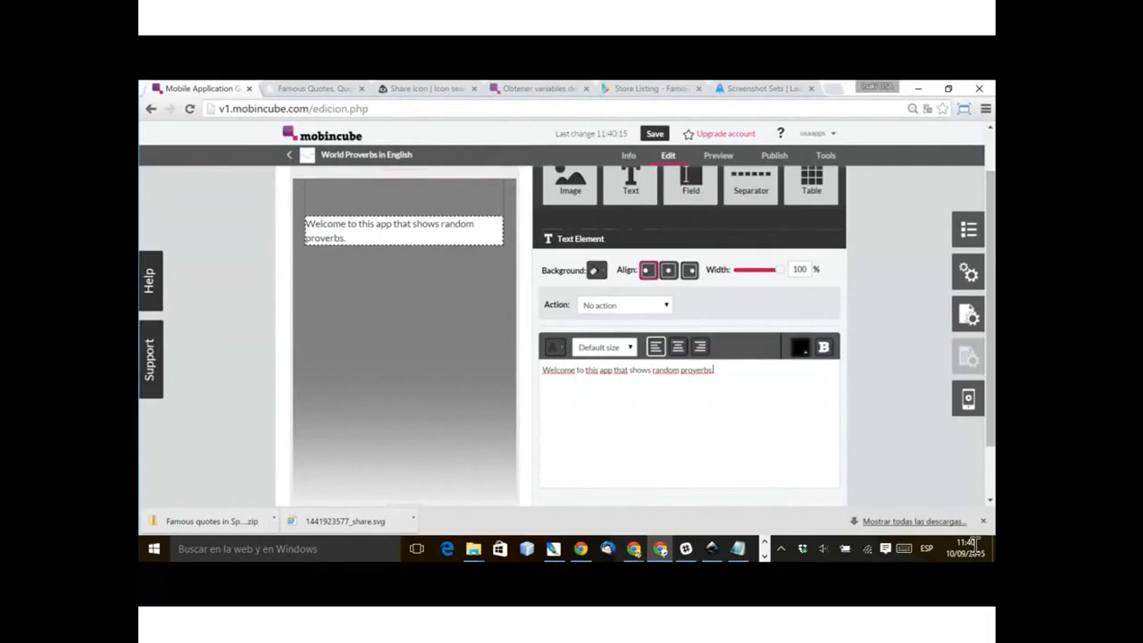
pyautogui.write(' Press START to')
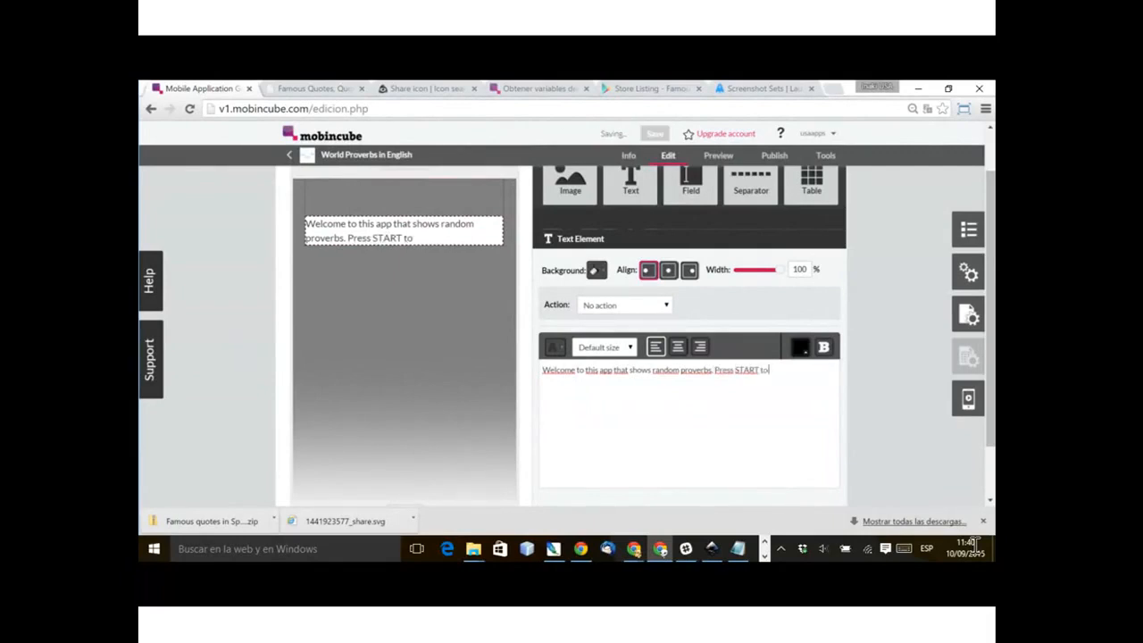
pyautogui.write(' read the first one.')
pyautogui.click(605, 347)
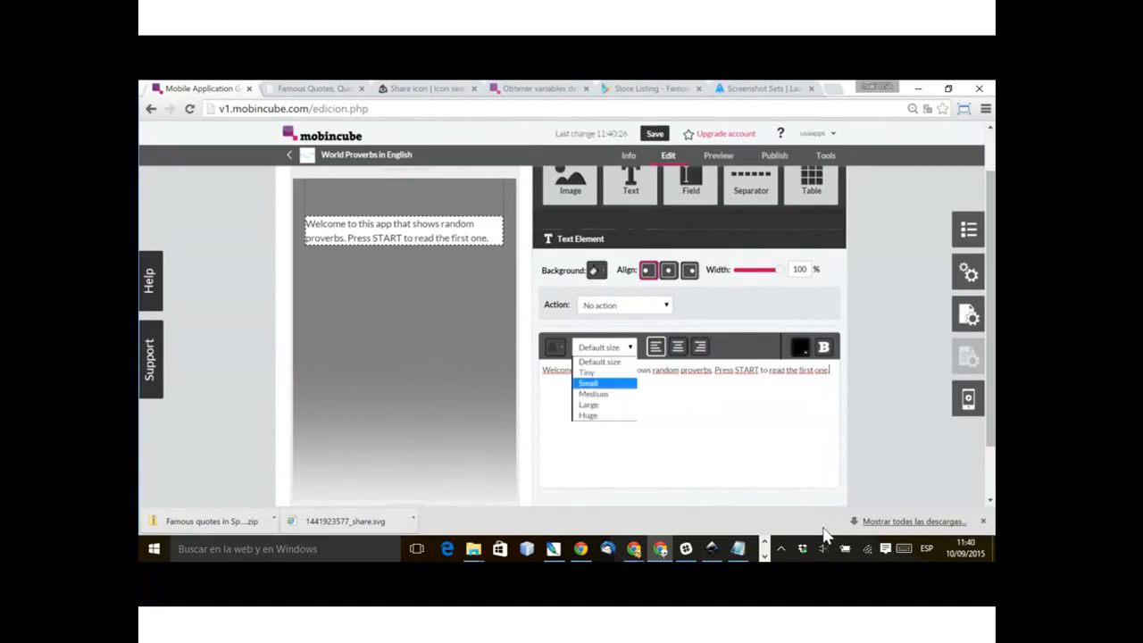
pyautogui.click(594, 383)
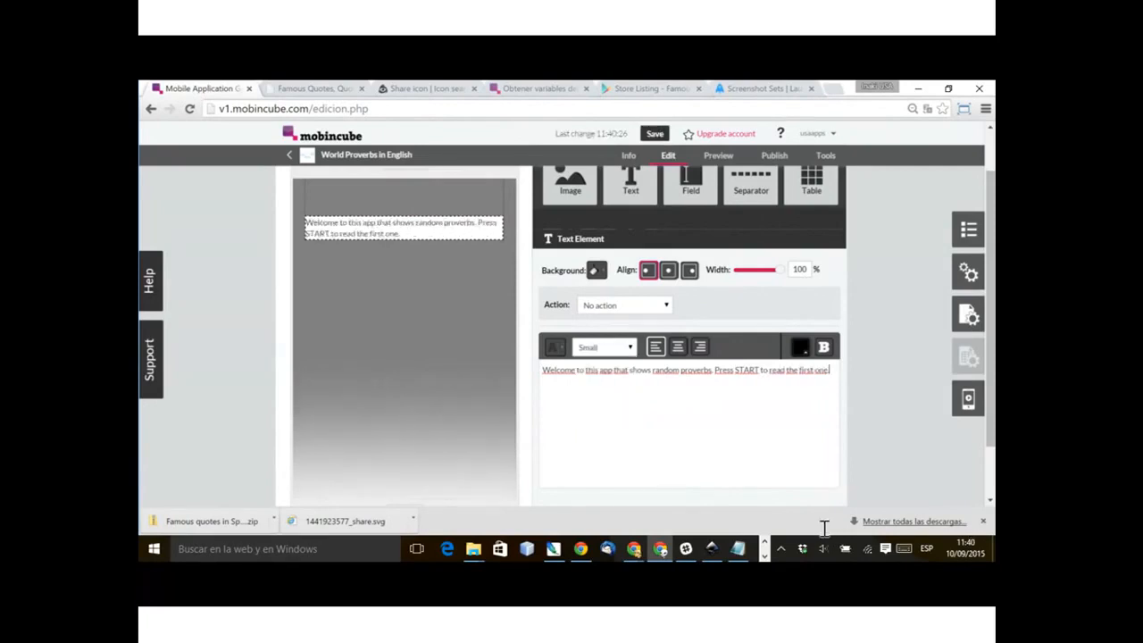
# Step: Insert an image element below the welcome text using trans_128x64.png and set its width to 37%
pyautogui.click(259, 446)
pyautogui.click(570, 183)
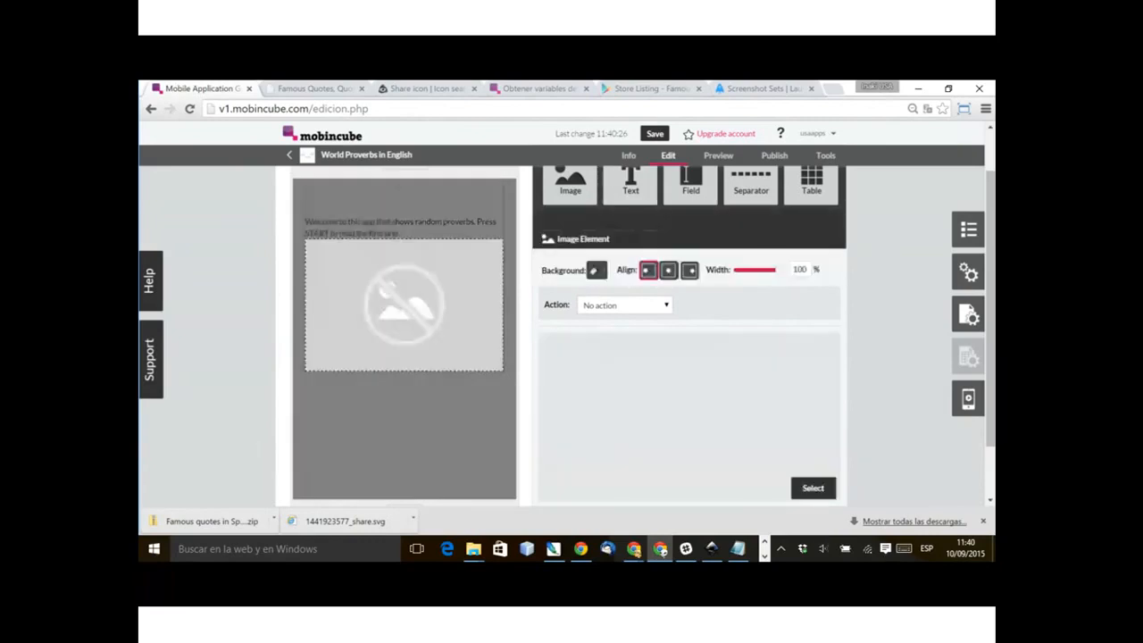
pyautogui.click(812, 487)
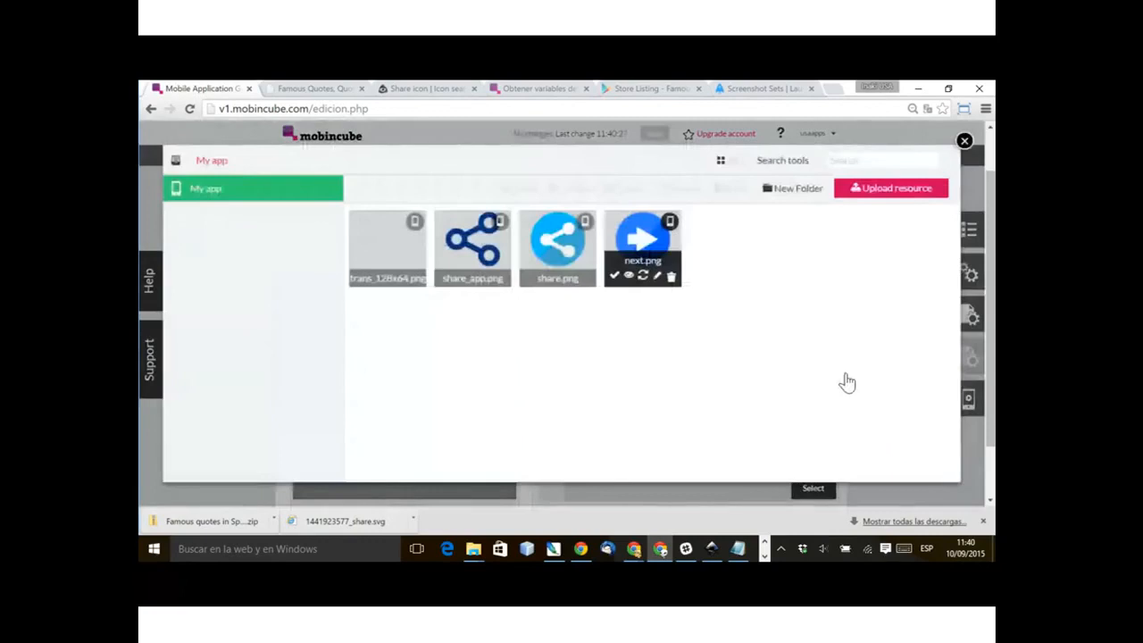
pyautogui.click(359, 275)
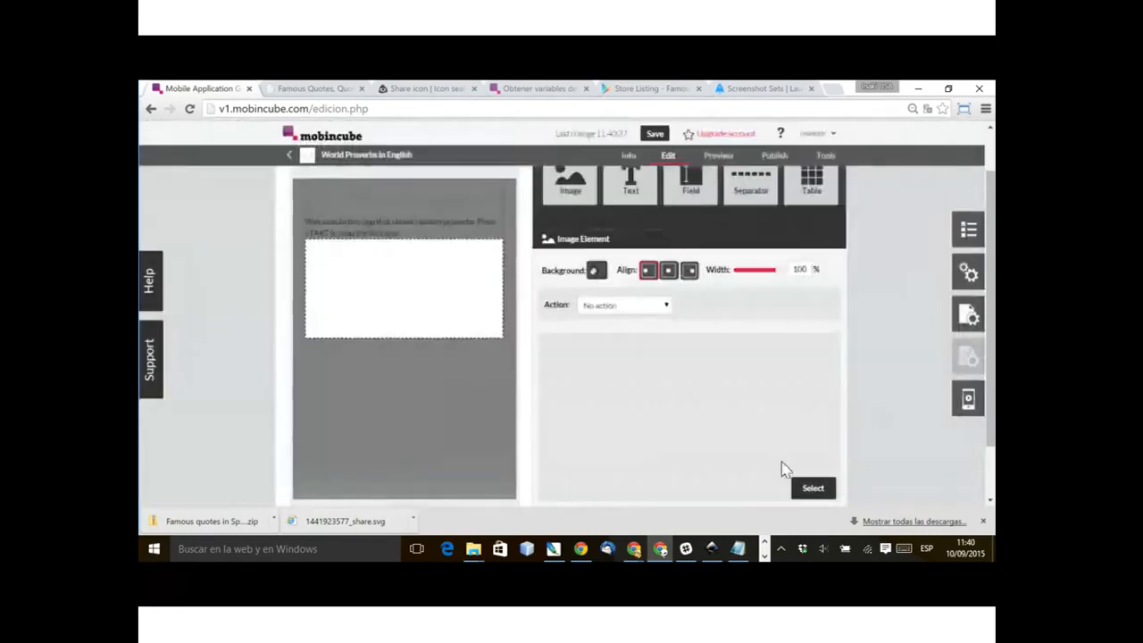
pyautogui.moveTo(776, 270); pyautogui.dragTo(752, 269)
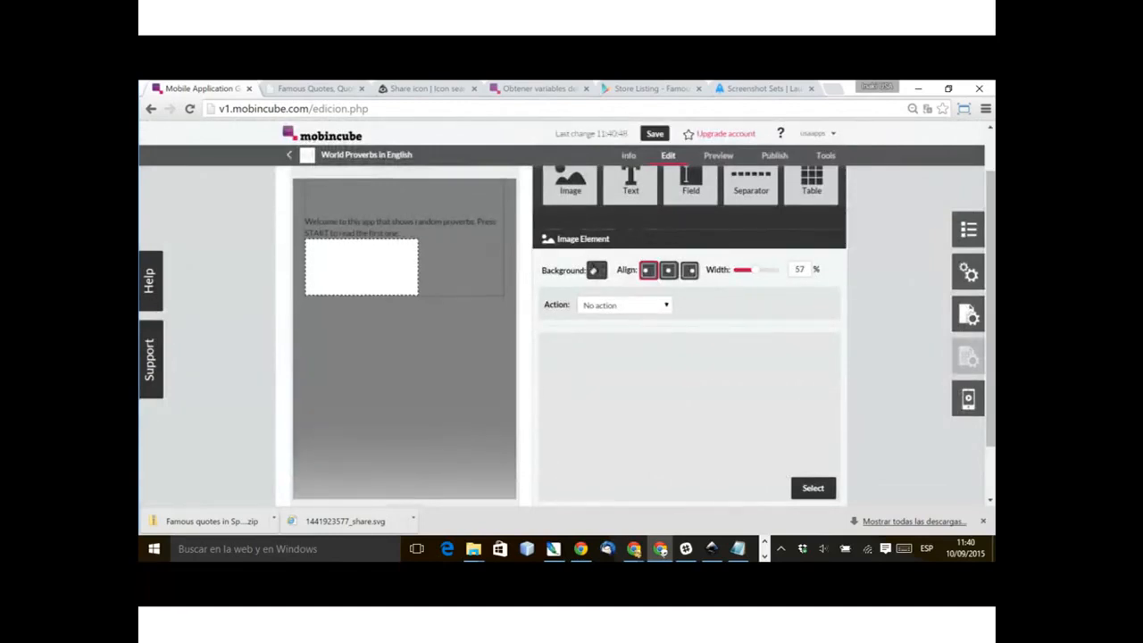
pyautogui.scroll(1, 752, 270)
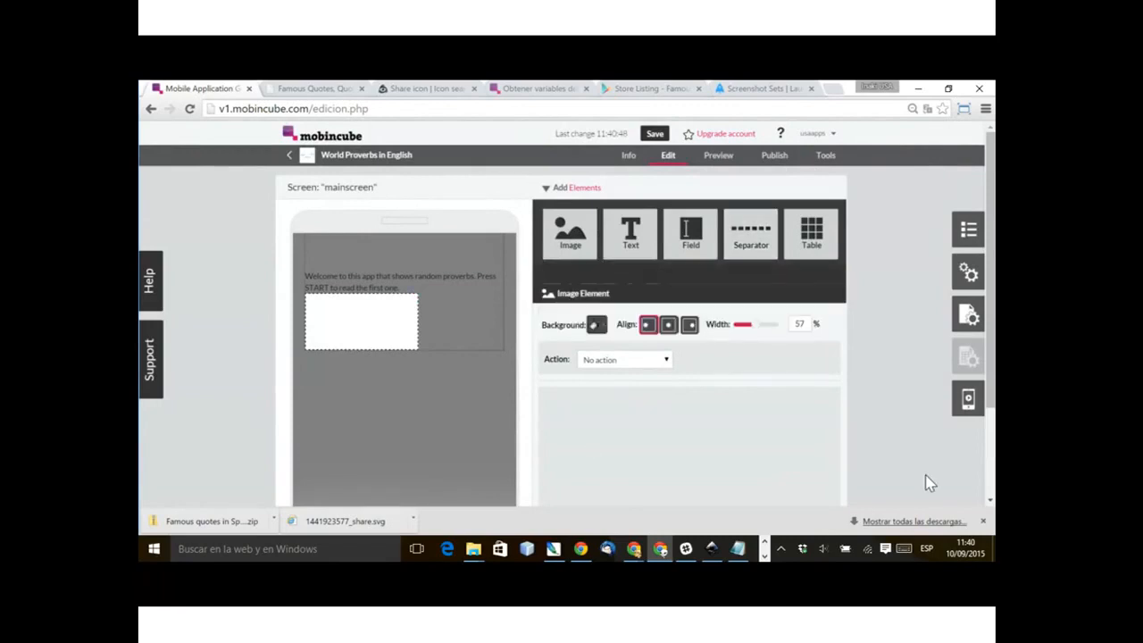
pyautogui.moveTo(752, 324); pyautogui.dragTo(740, 324)
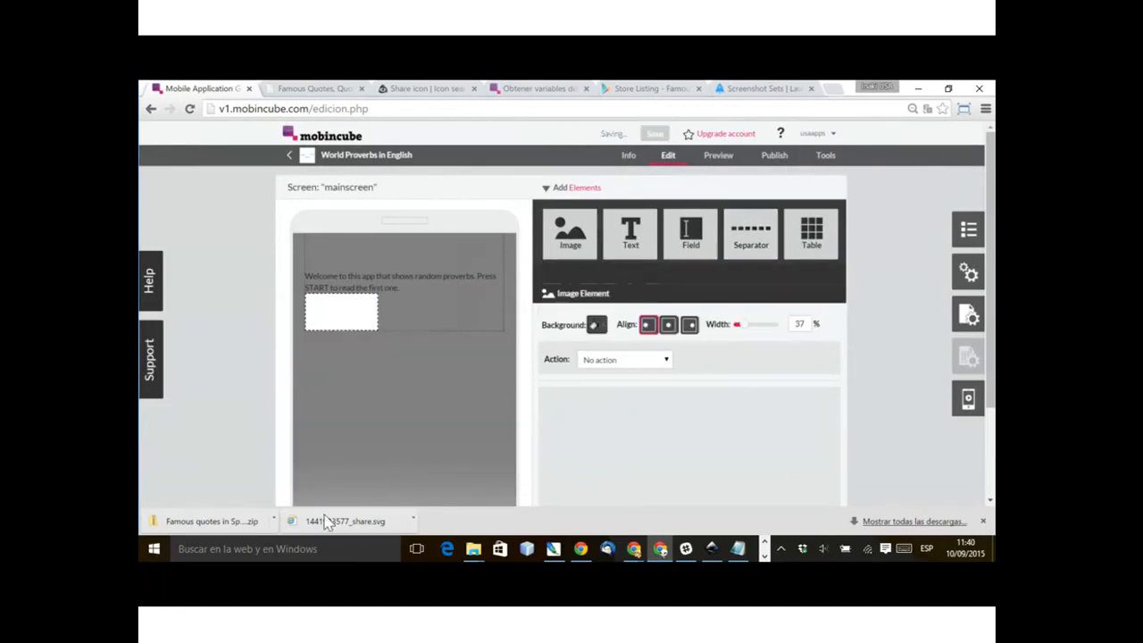
# Step: Add a centred text element at 50% width below the second blank image, with the centre-aligned text "START"
pyautogui.moveTo(630, 232); pyautogui.dragTo(686, 451)
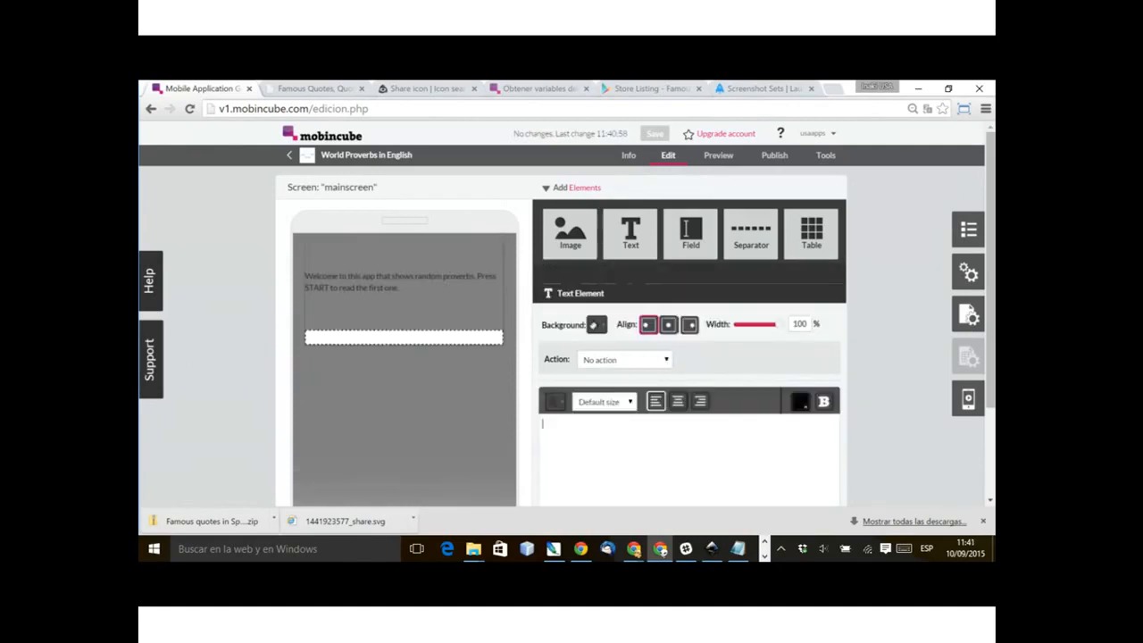
pyautogui.moveTo(793, 324); pyautogui.dragTo(803, 325)
pyautogui.write('50')
pyautogui.click(928, 447)
pyautogui.click(668, 325)
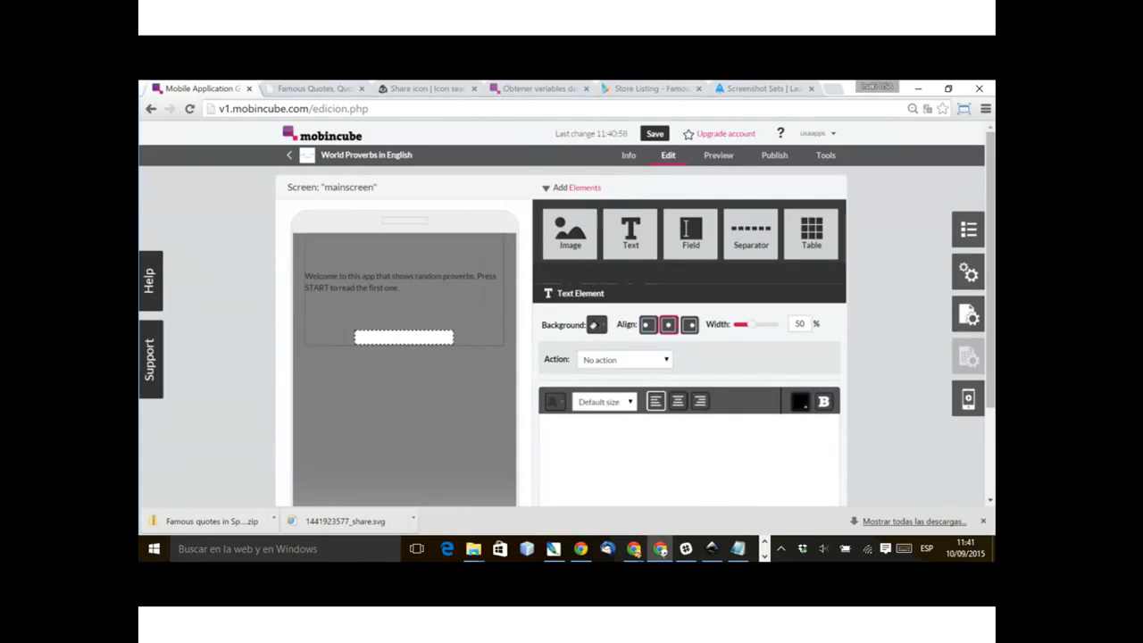
pyautogui.write('START')
pyautogui.click(678, 402)
# Step: Make the START text bold and pad it with one blank line above and one below
pyautogui.doubleClick(689, 424)
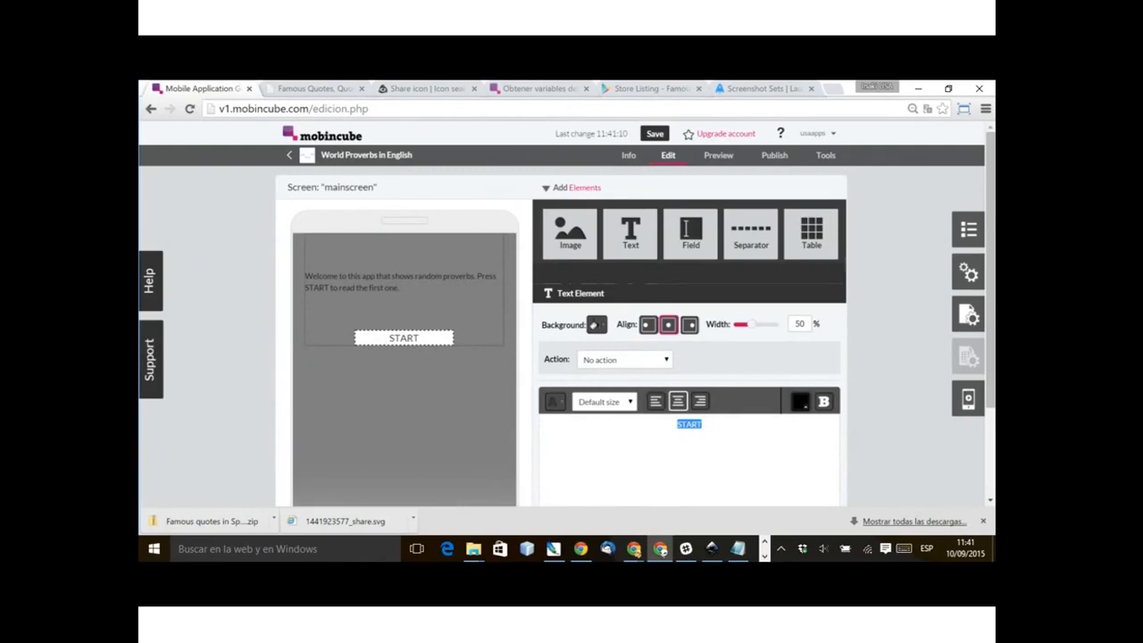
pyautogui.click(823, 402)
pyautogui.press('Return')
pyautogui.press('Return')
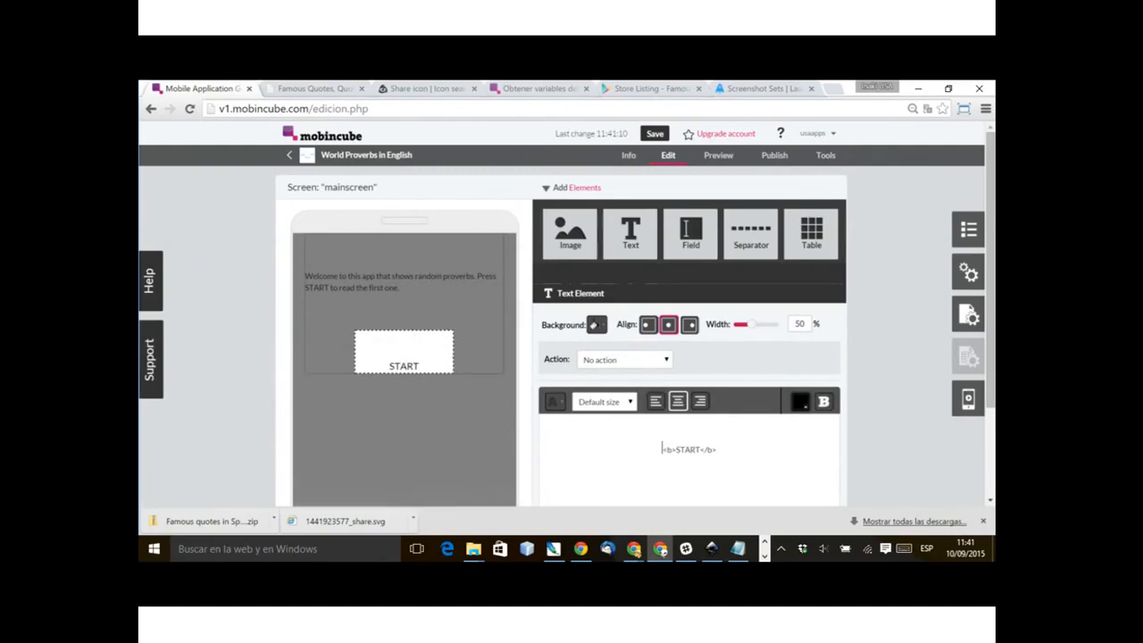
pyautogui.press('Up')
pyautogui.press('BackSpace')
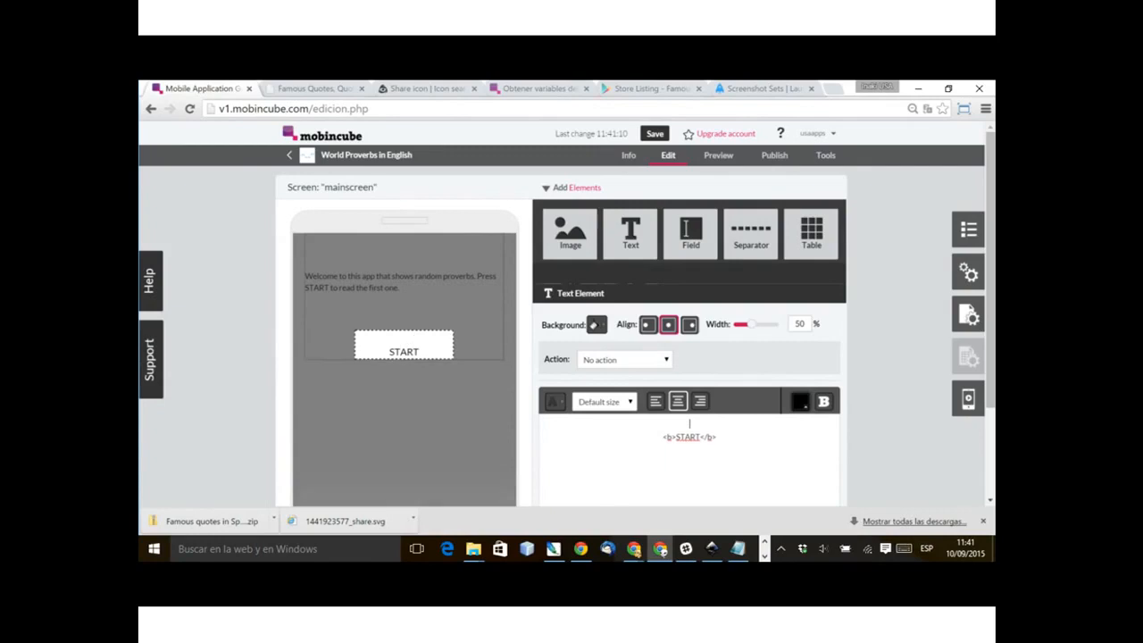
pyautogui.click(716, 437)
pyautogui.press('Return')
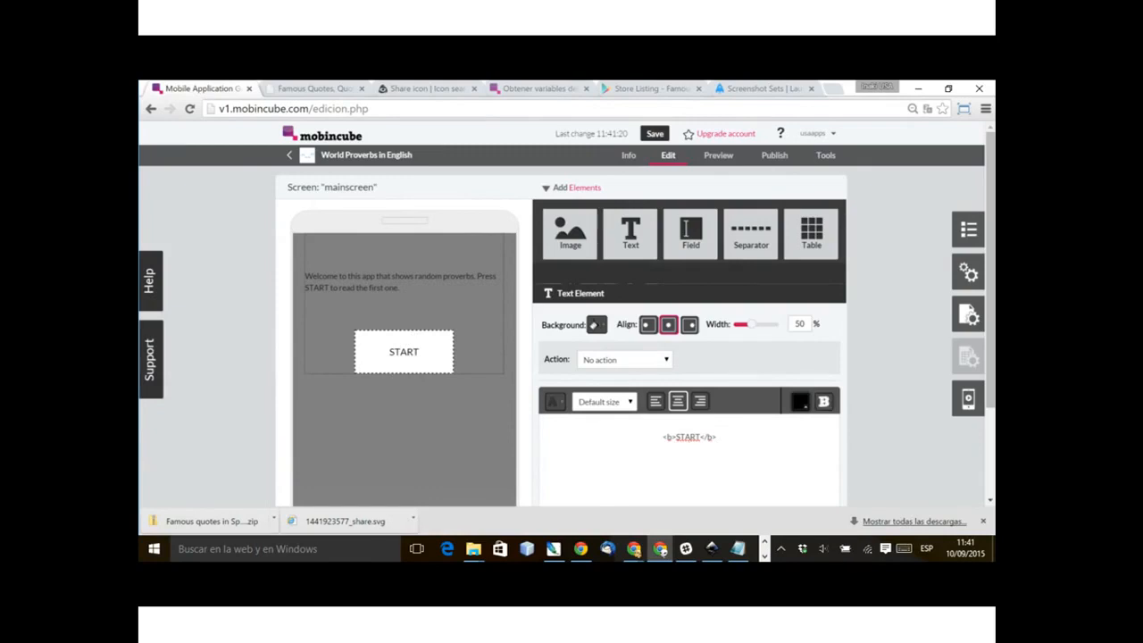
# Step: Colour the START text white and give its element a solid medium-blue background
pyautogui.click(801, 403)
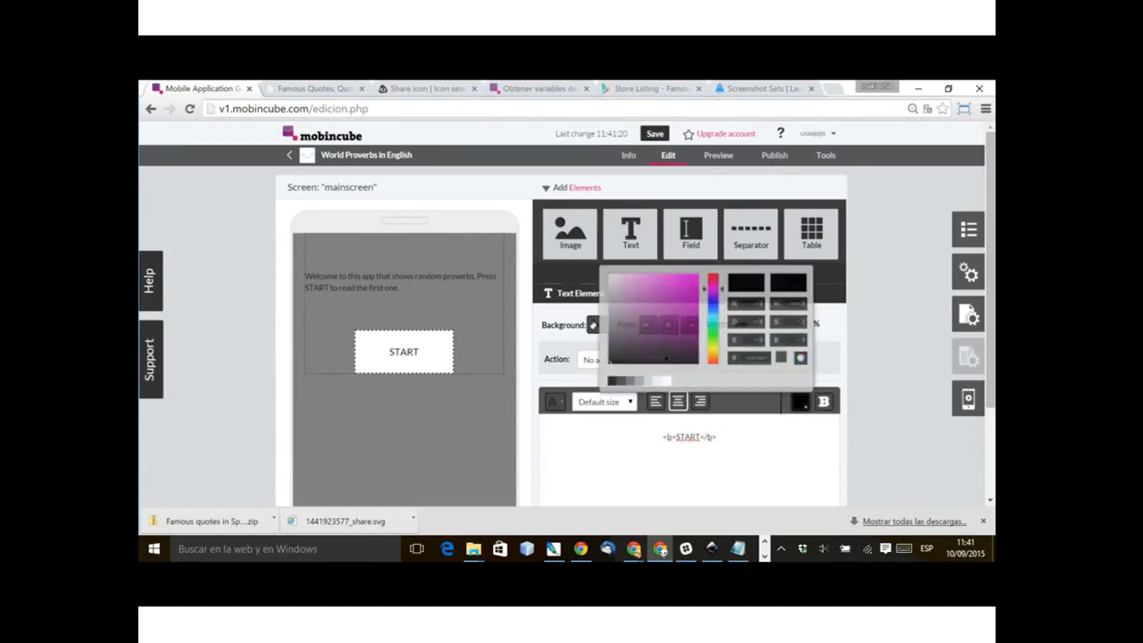
pyautogui.click(937, 528)
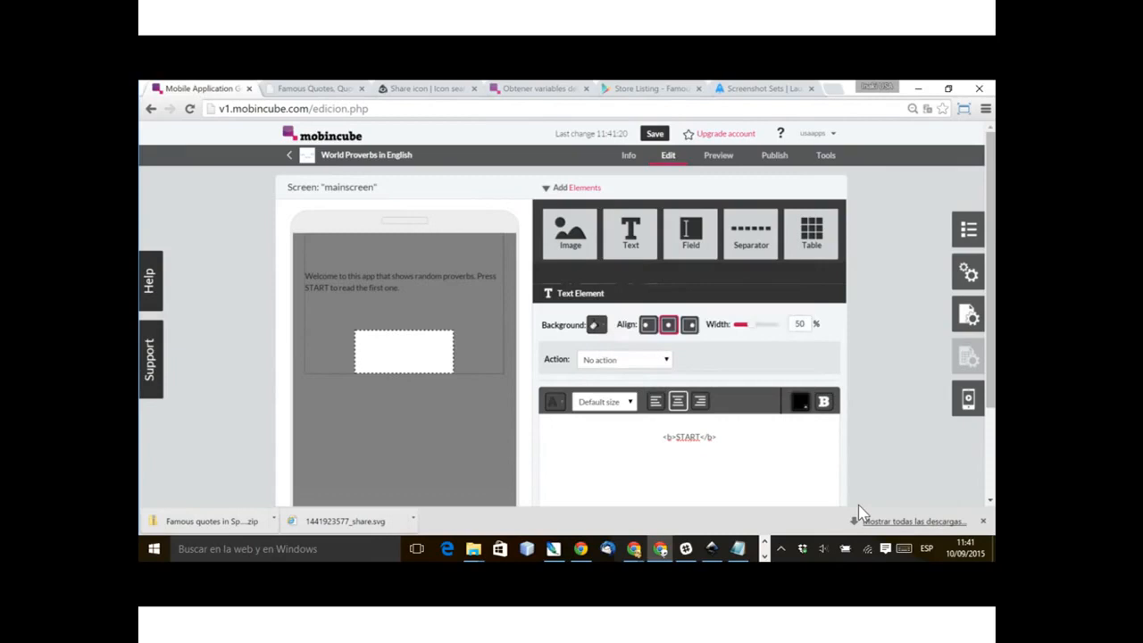
pyautogui.click(597, 325)
pyautogui.click(718, 344)
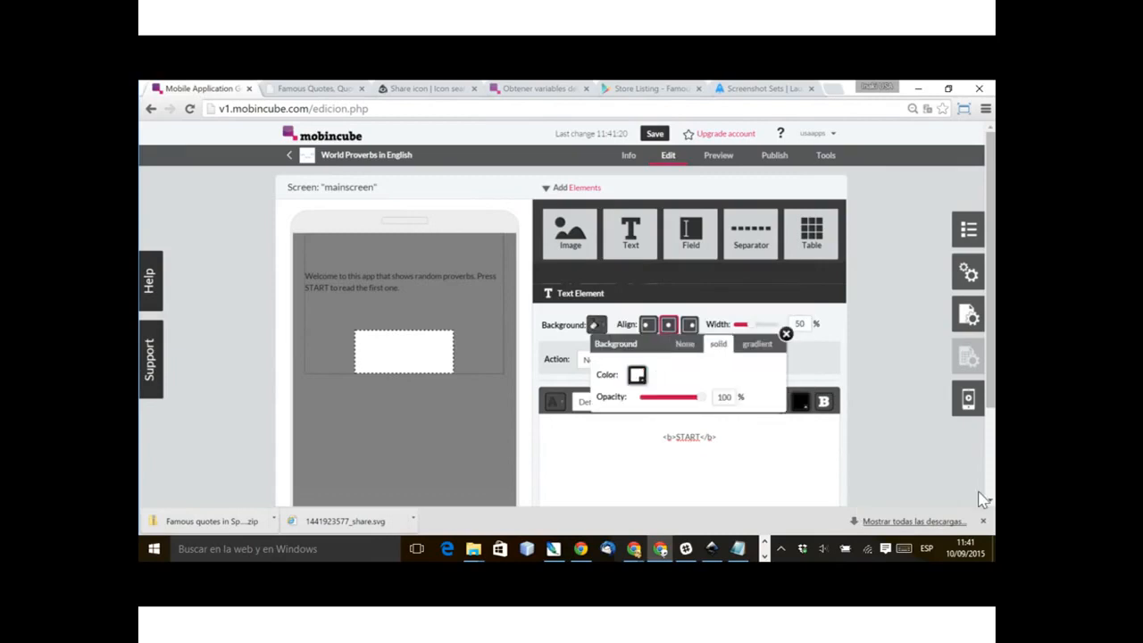
pyautogui.click(636, 375)
pyautogui.click(740, 281)
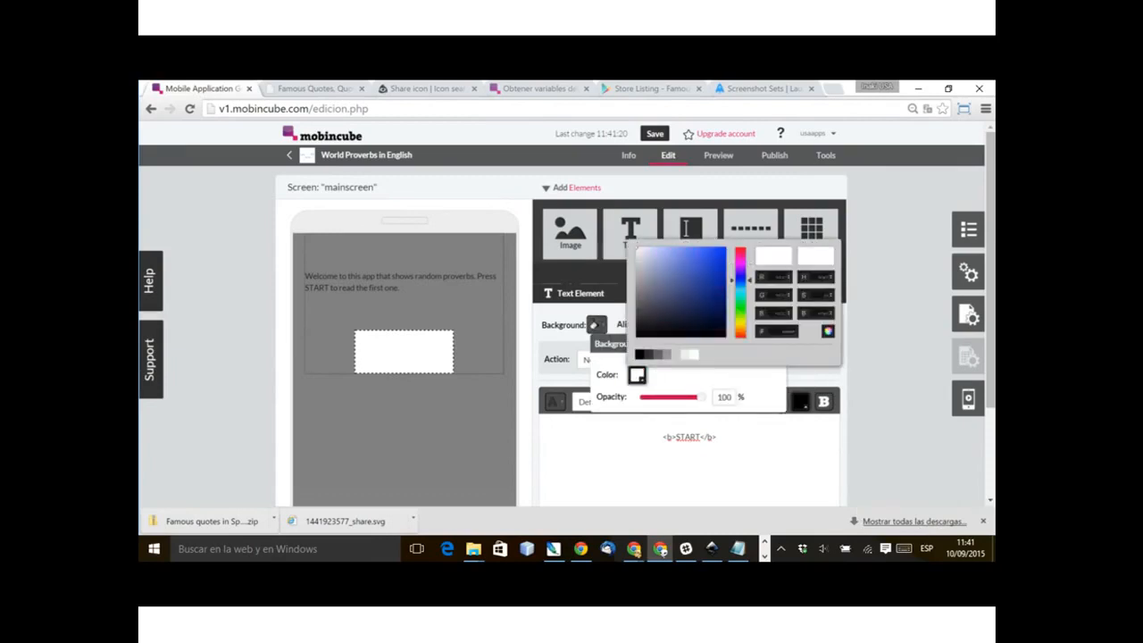
pyautogui.click(700, 247)
pyautogui.click(695, 248)
pyautogui.click(741, 291)
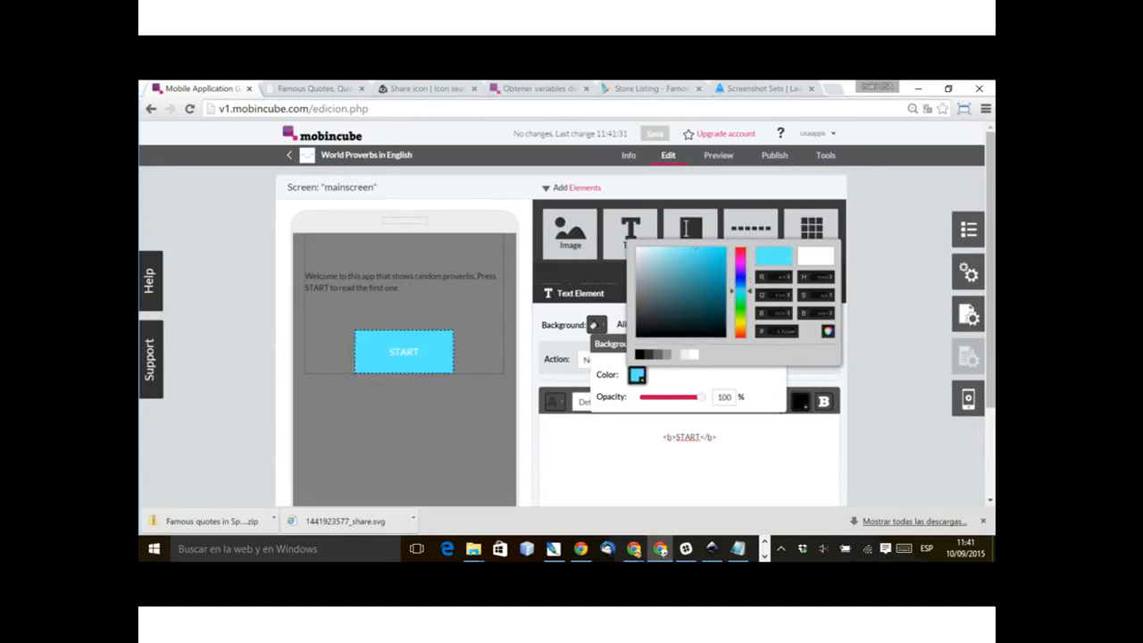
pyautogui.moveTo(741, 292); pyautogui.dragTo(740, 282)
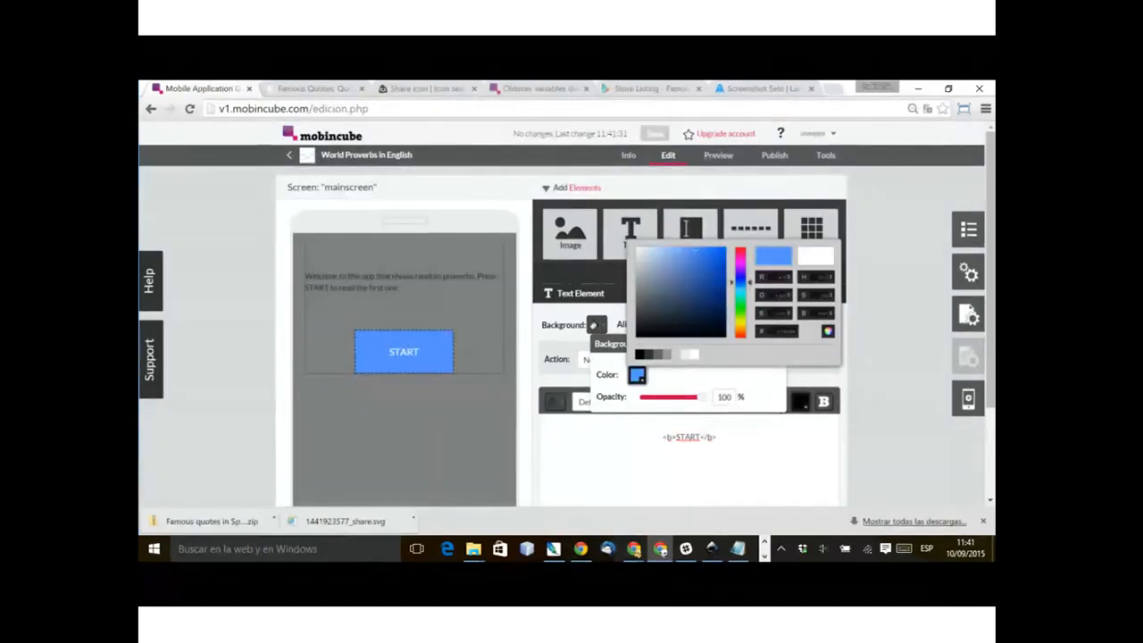
pyautogui.click(828, 331)
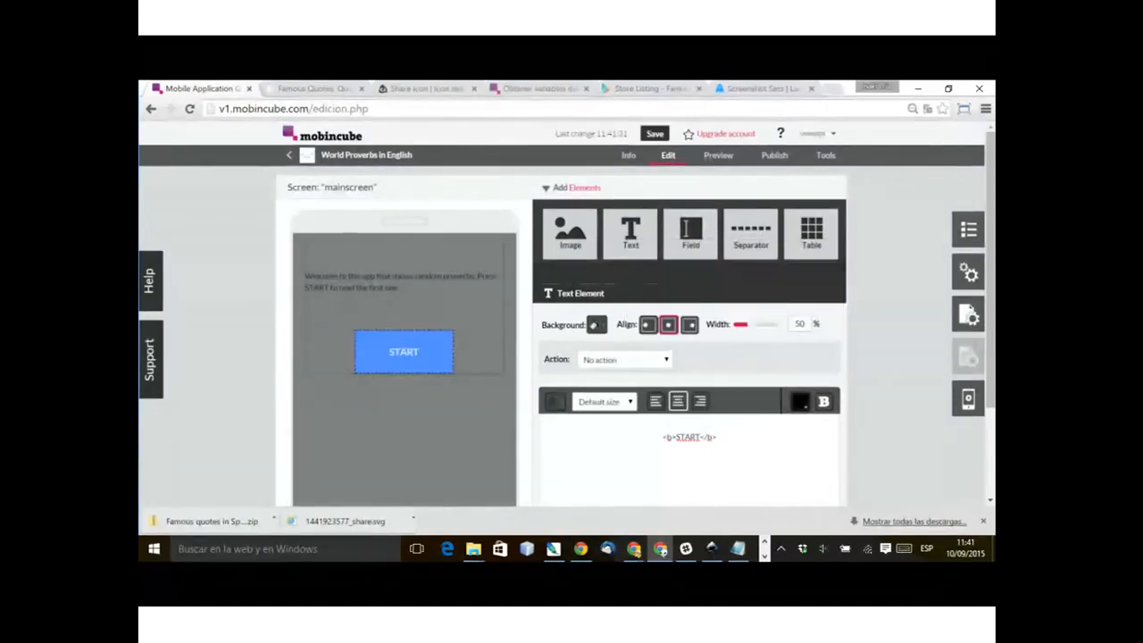
pyautogui.click(404, 438)
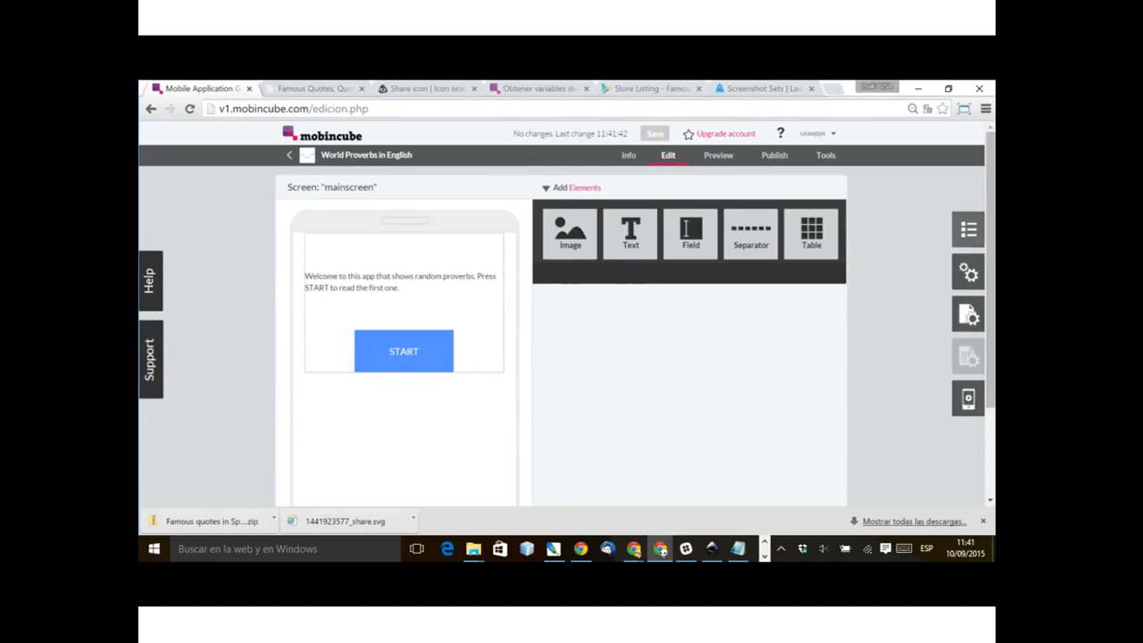
# Step: Add a new screen named "quote1" to the app
pyautogui.click(968, 230)
pyautogui.click(831, 134)
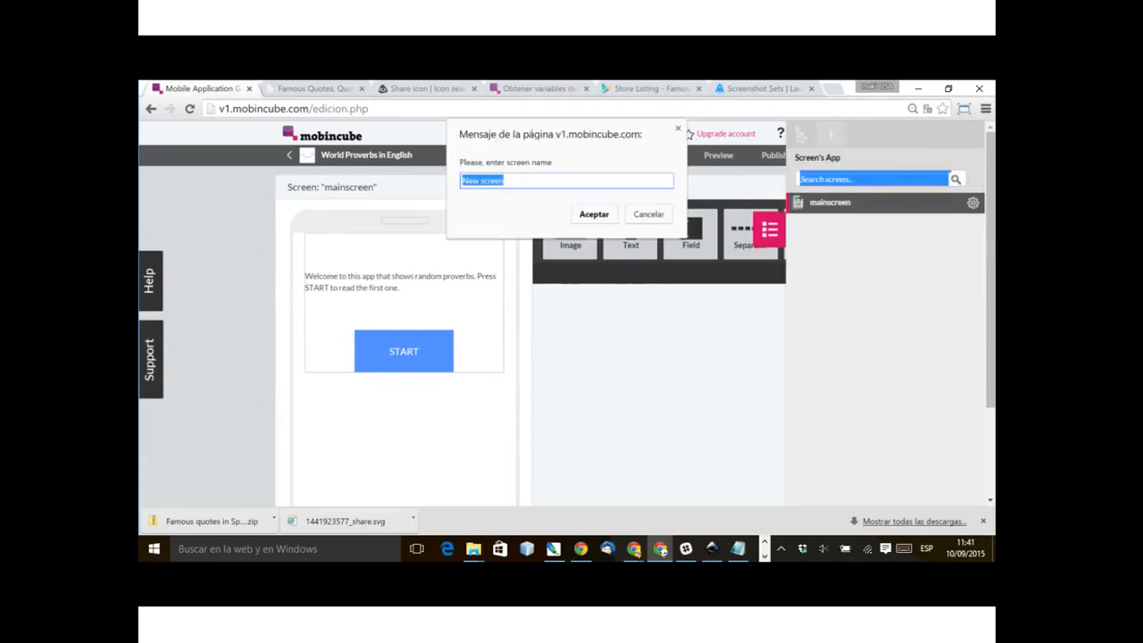
pyautogui.write('quote')
pyautogui.press('Return')
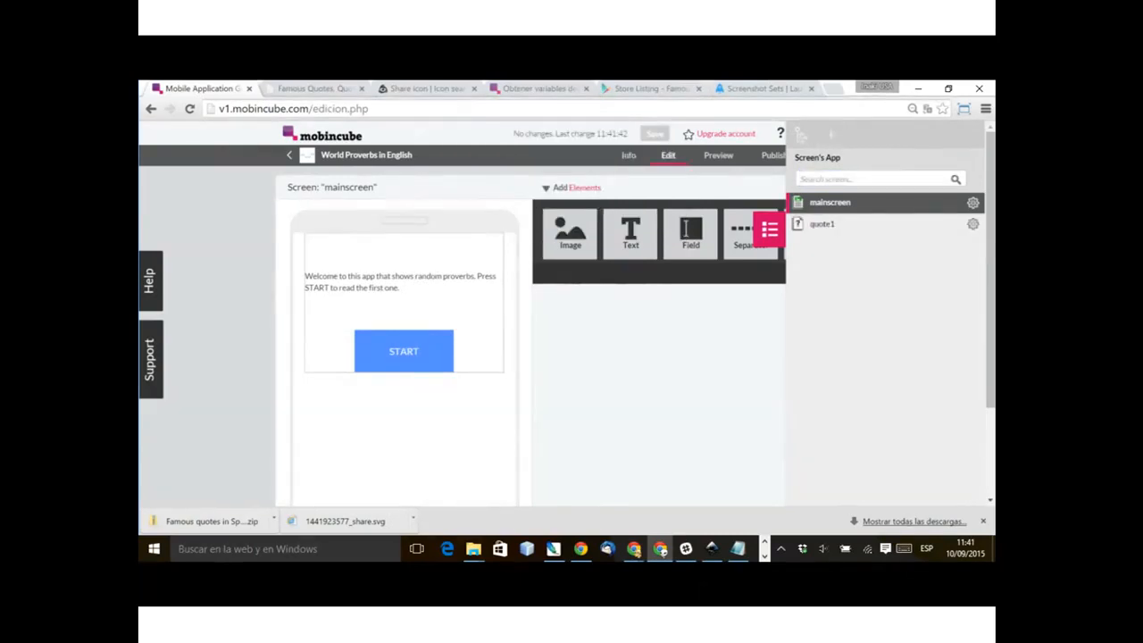
# Step: Rename the quote1 screen to "proverb1"
pyautogui.click(972, 224)
pyautogui.click(883, 207)
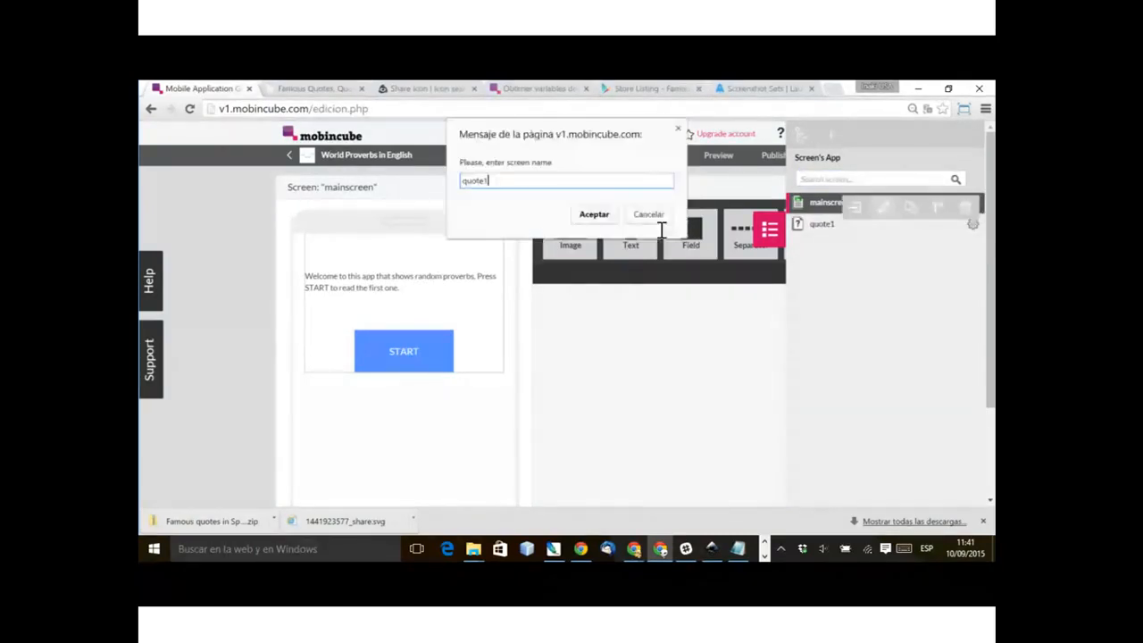
pyautogui.write('proverb1')
pyautogui.press('Return')
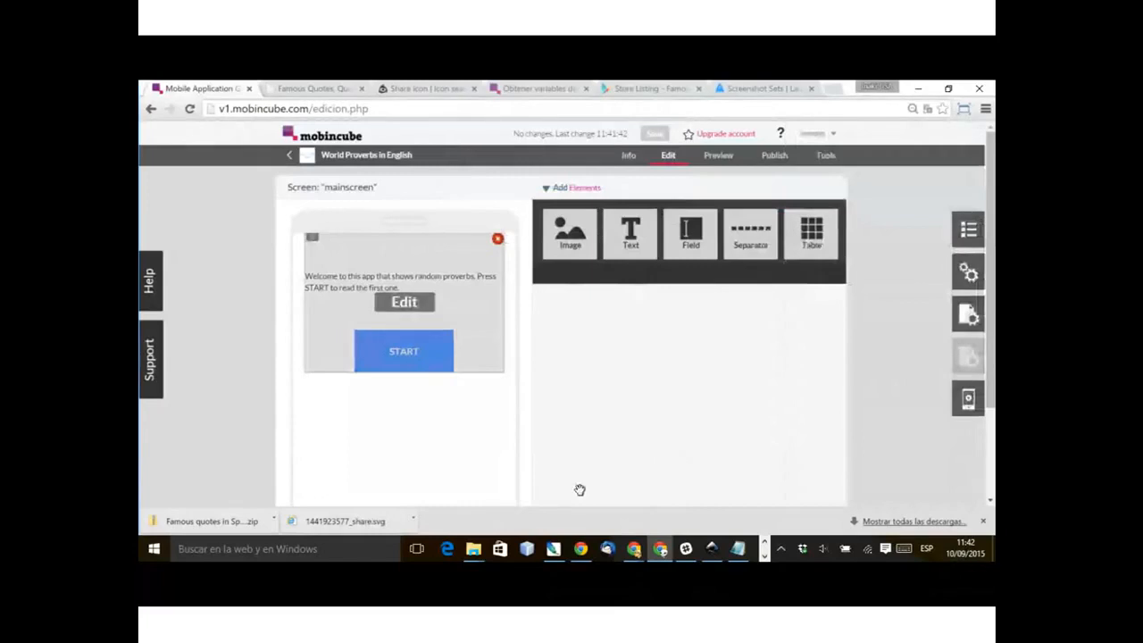
# Step: Set the START element's action to Go to screen with proverb1 as the destination
pyautogui.click(419, 351)
pyautogui.click(404, 351)
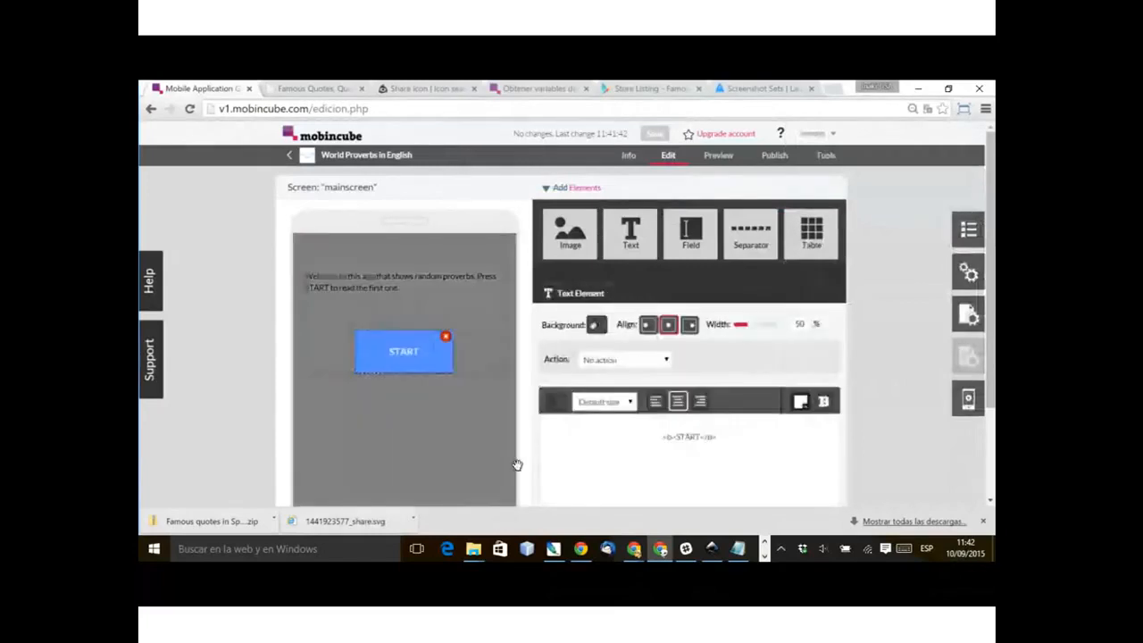
pyautogui.click(625, 359)
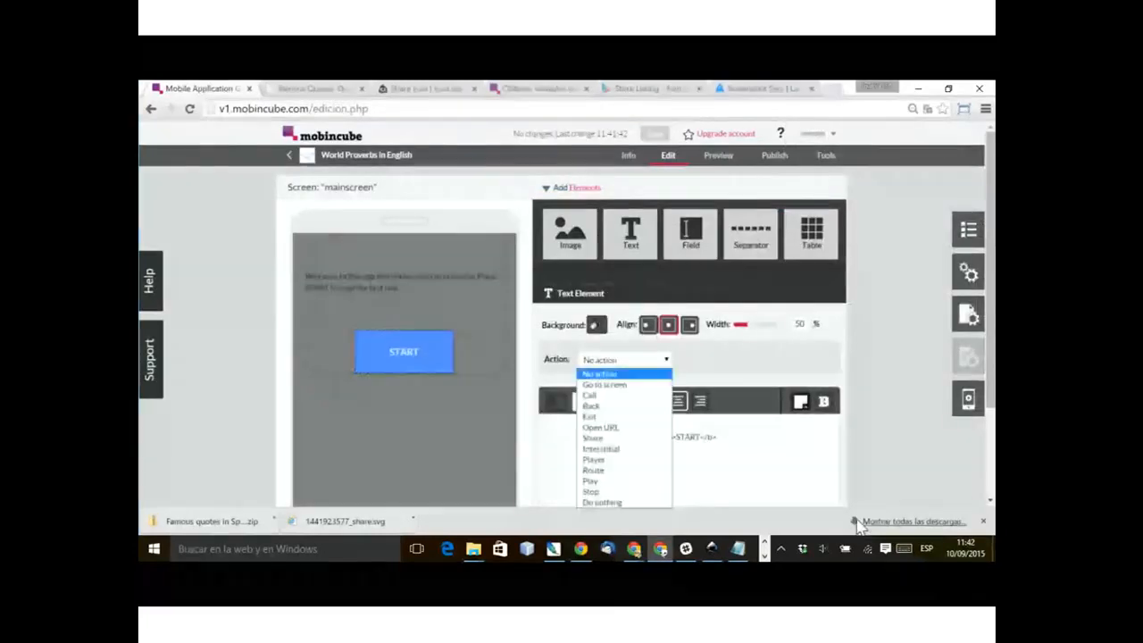
pyautogui.click(615, 377)
pyautogui.click(775, 359)
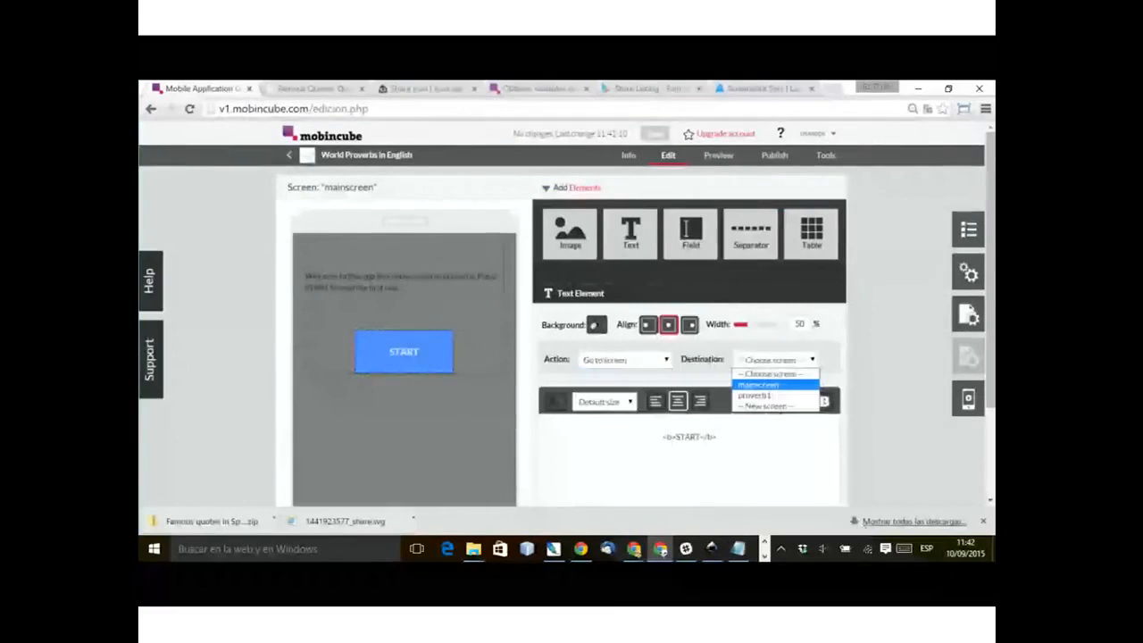
pyautogui.click(755, 395)
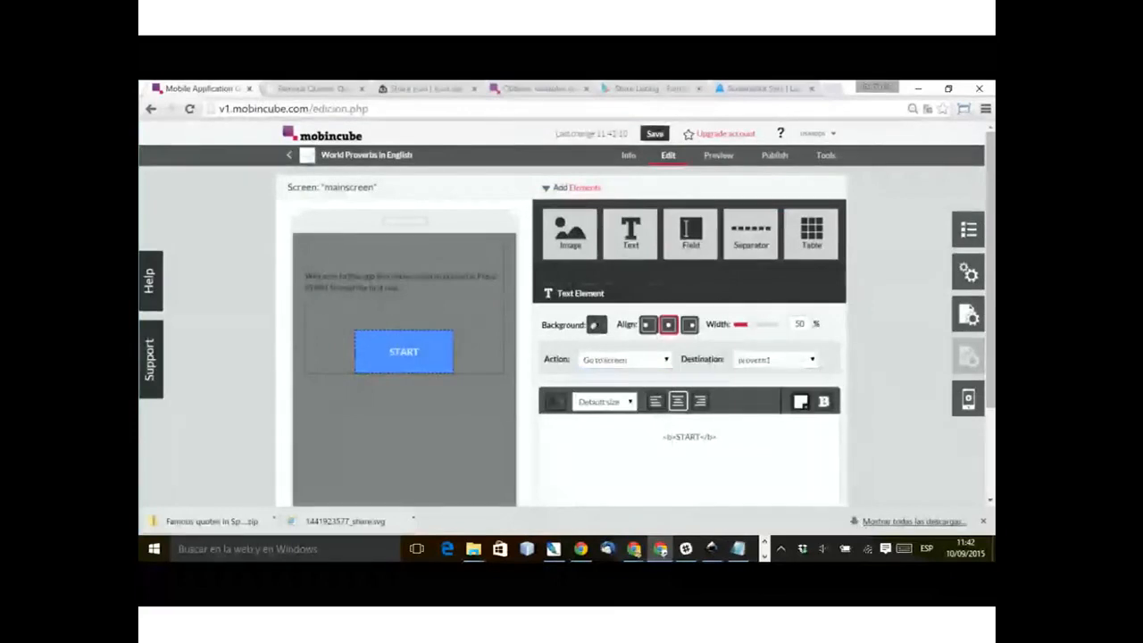
pyautogui.click(446, 313)
pyautogui.click(405, 438)
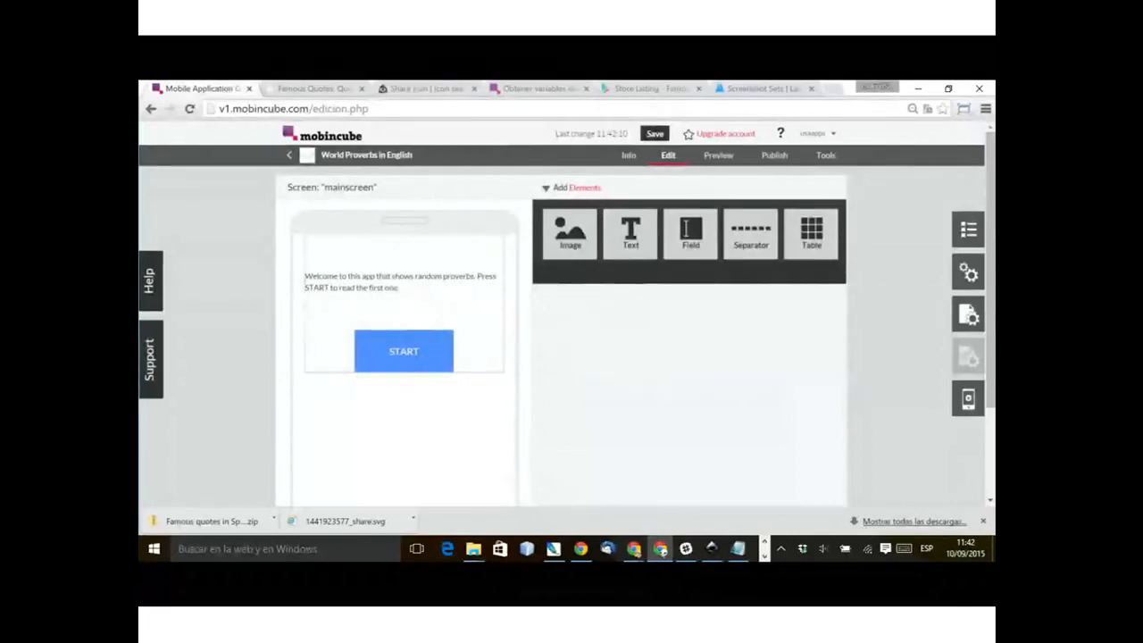
# Step: Enable the main screen's timer with a delay of 1 millisecond and the Interstitial action
pyautogui.click(968, 315)
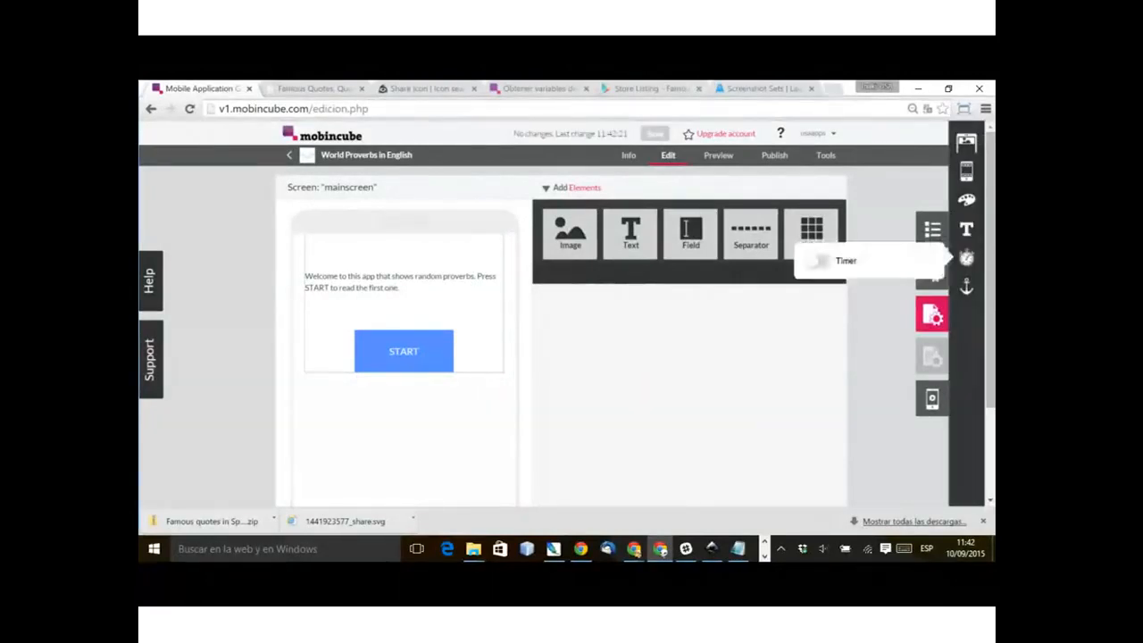
pyautogui.click(818, 260)
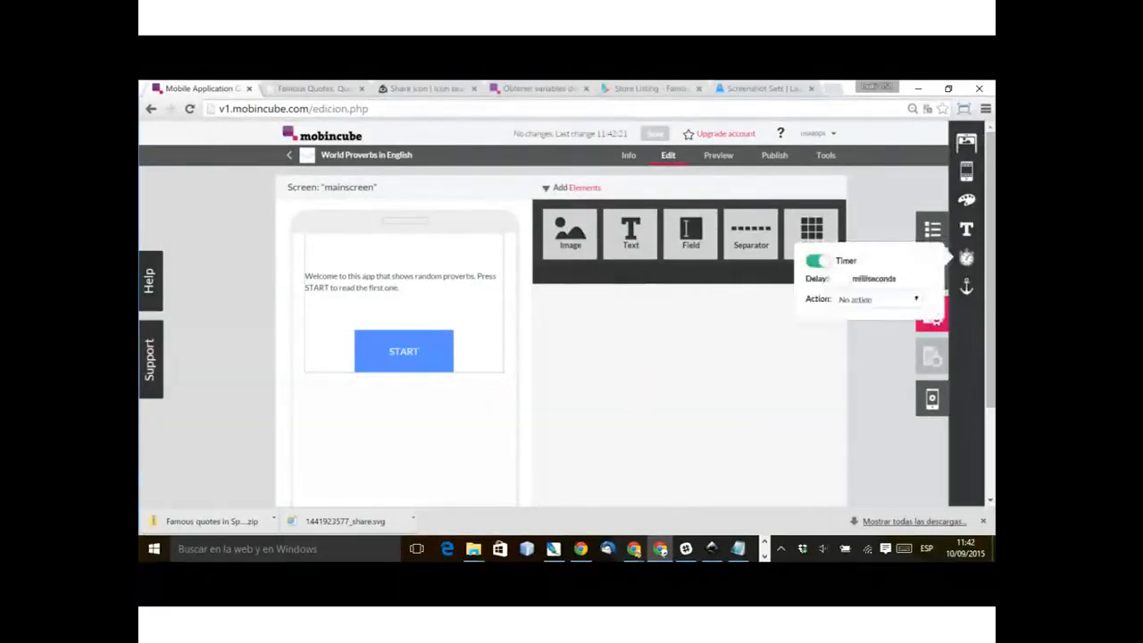
pyautogui.write('1')
pyautogui.click(879, 300)
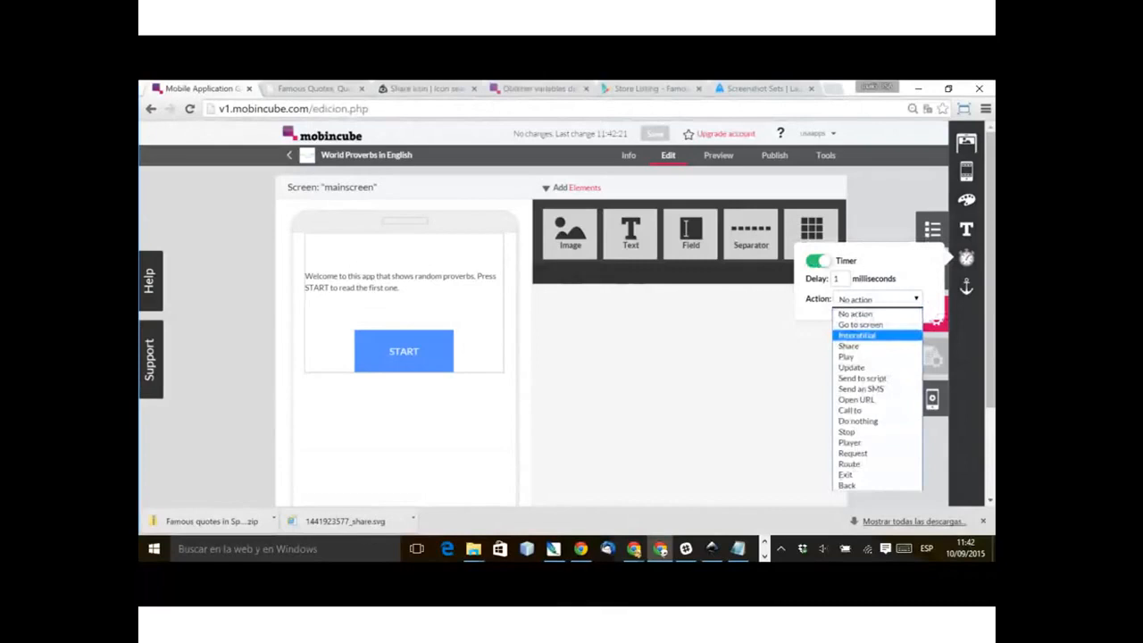
pyautogui.click(858, 336)
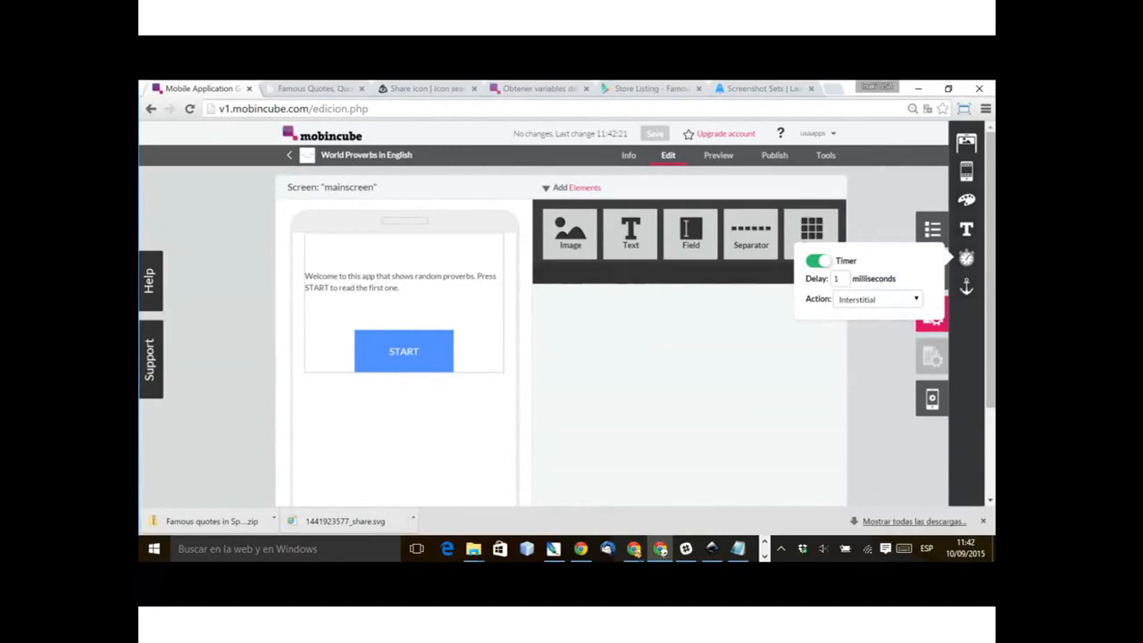
pyautogui.doubleClick(687, 393)
pyautogui.click(688, 393)
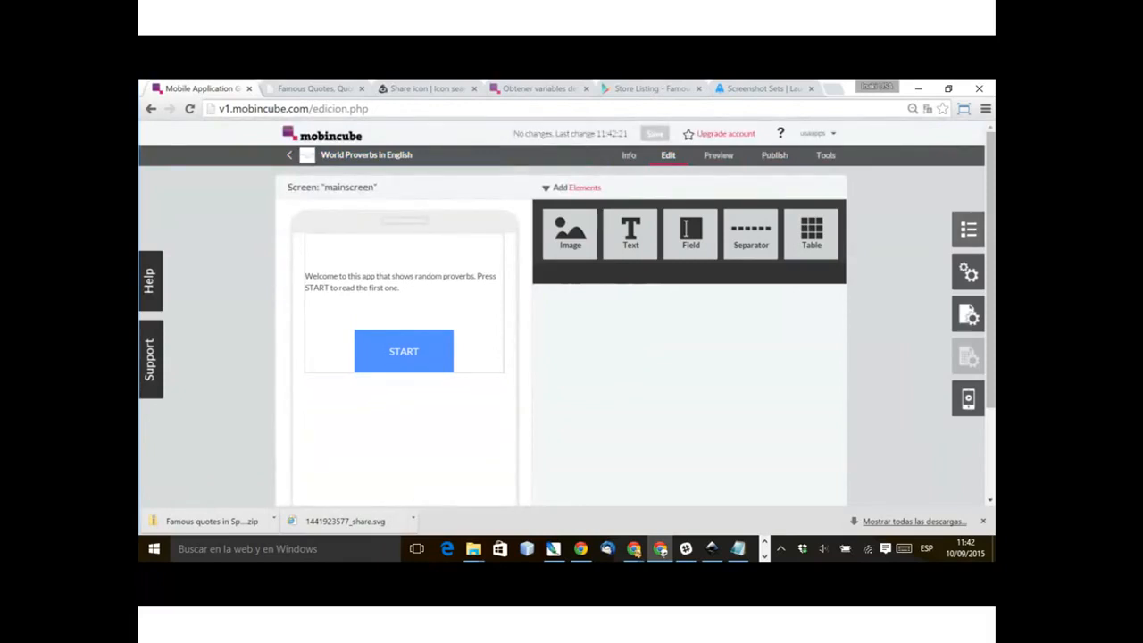
pyautogui.moveTo(633, 549)
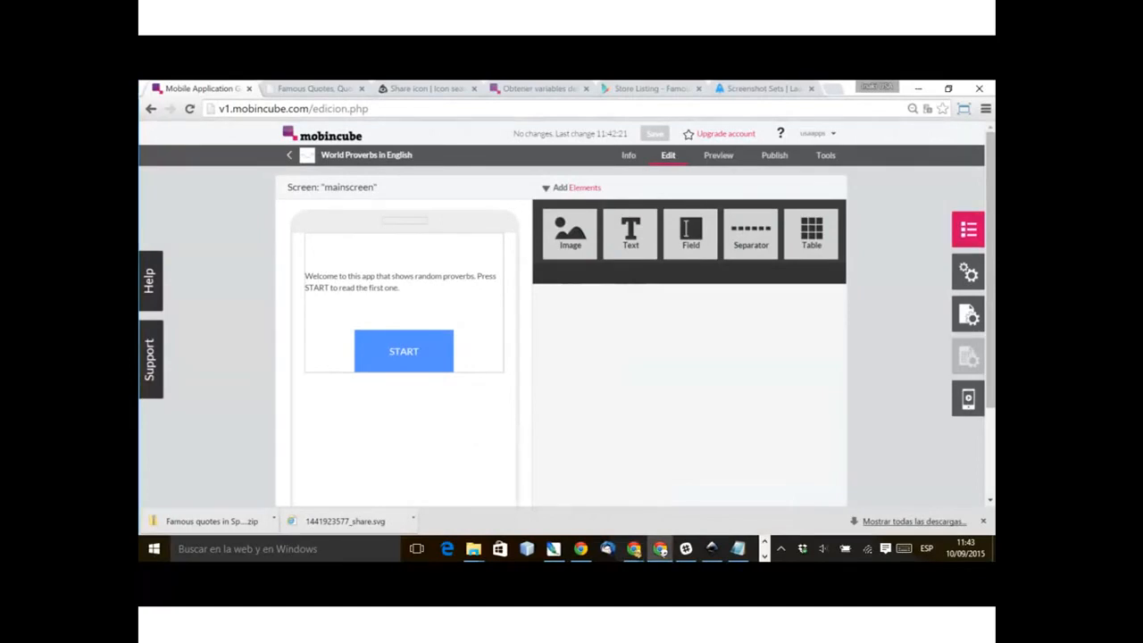
# Step: Open the proverb1 screen and assign it the Data View screen type
pyautogui.click(968, 228)
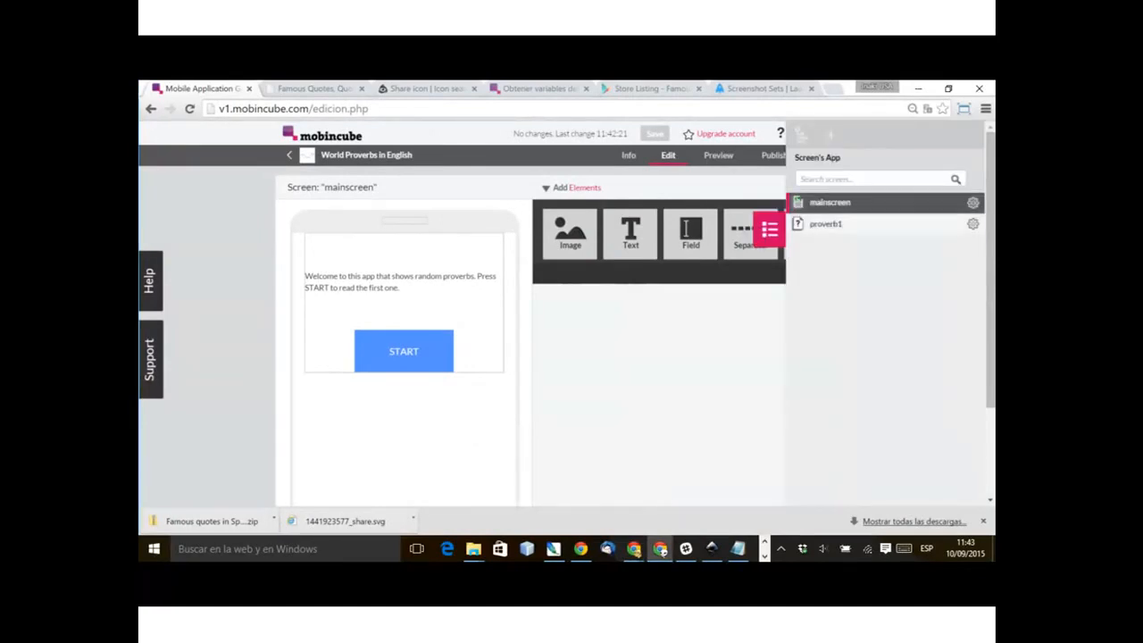
pyautogui.click(825, 223)
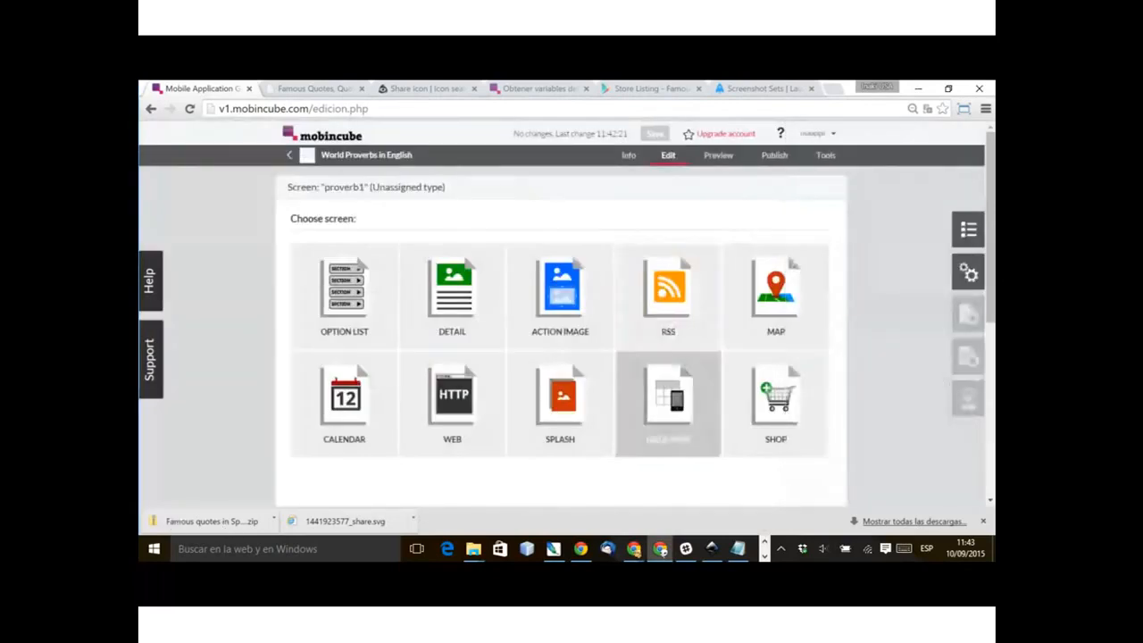
pyautogui.click(668, 403)
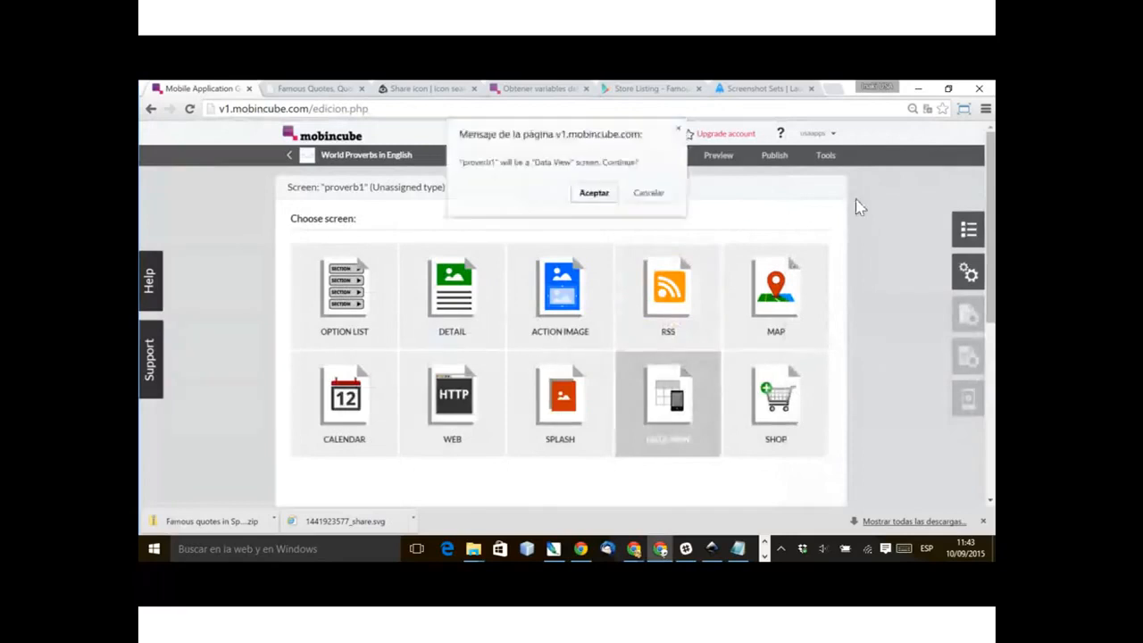
pyautogui.press('Return')
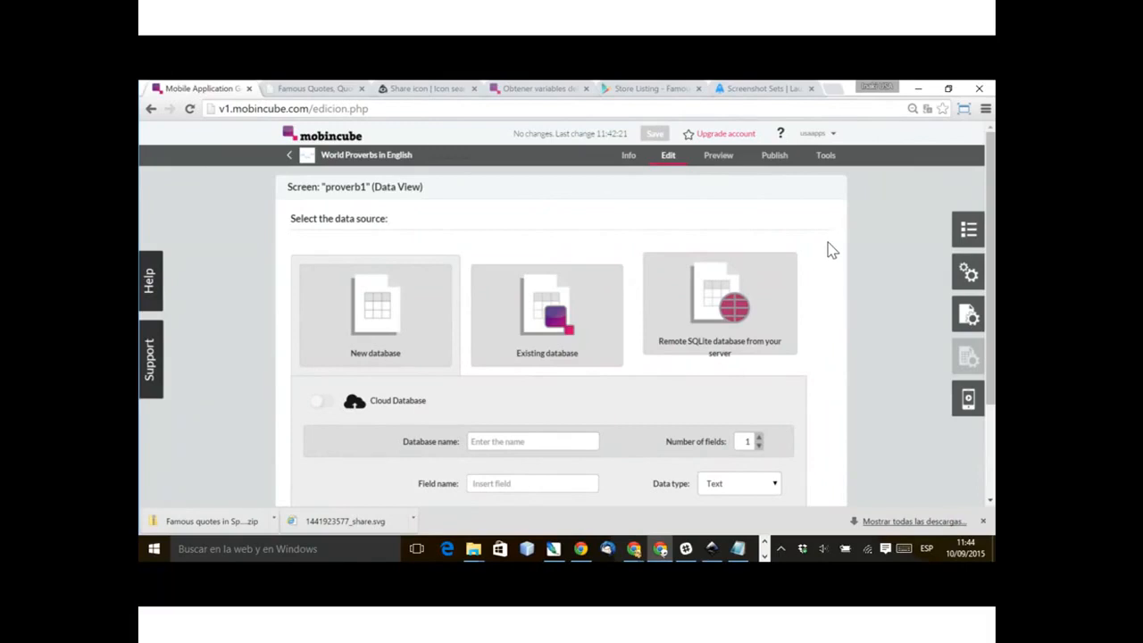
# Step: Create a new database named "proverbs" with two Text fields, "proverb" and "origin", and open it for editing
pyautogui.scroll(-1, 684, 401)
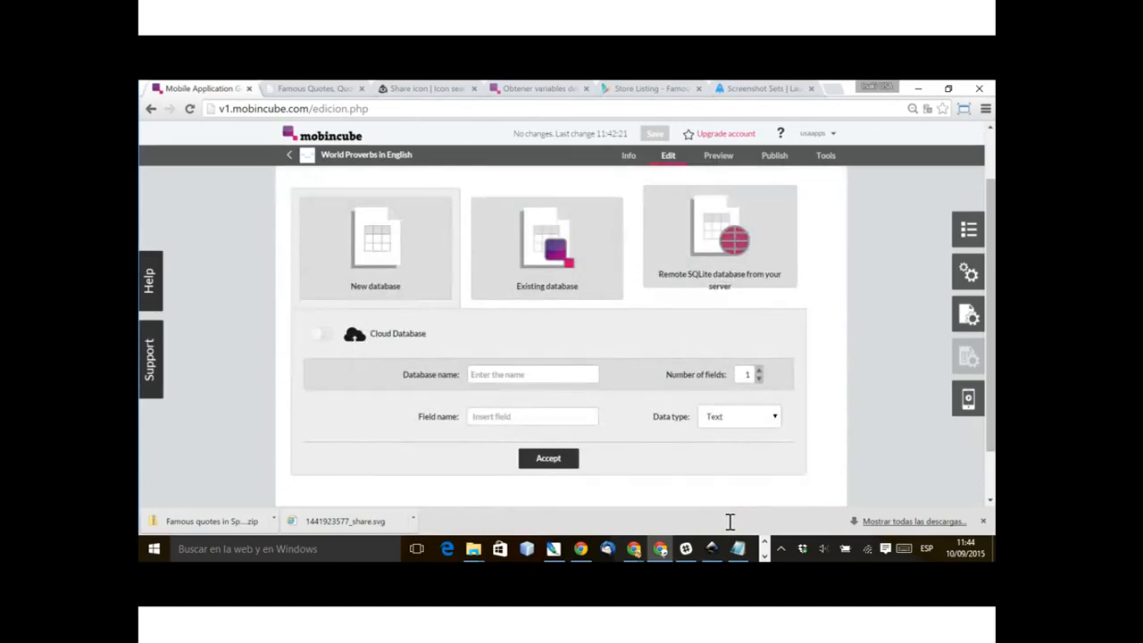
pyautogui.write('proverbs')
pyautogui.click(759, 369)
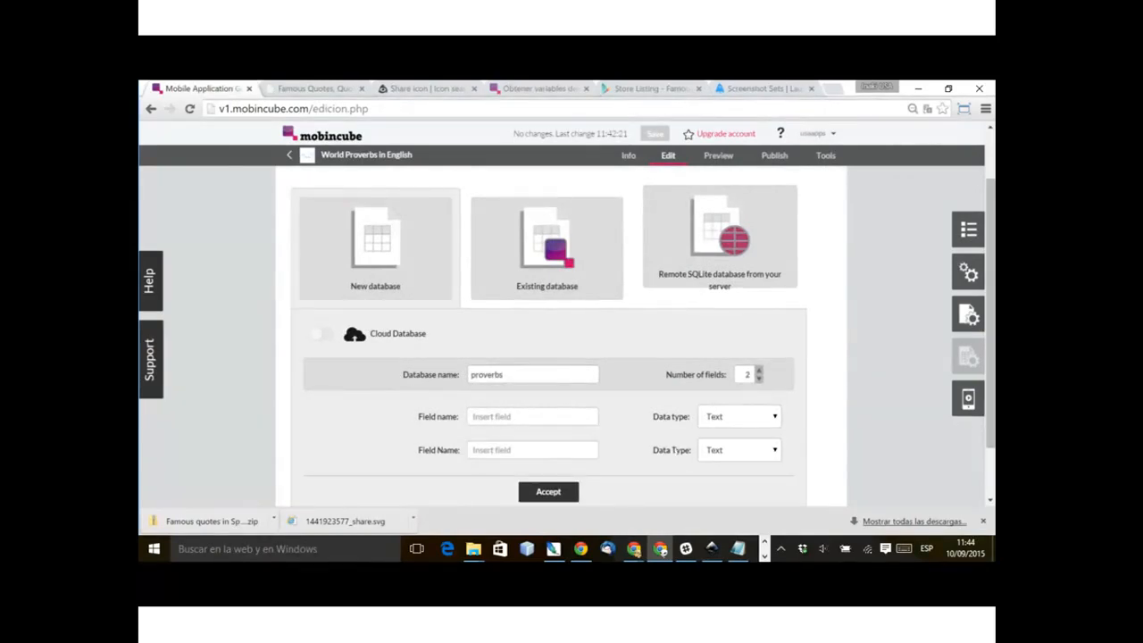
pyautogui.write('prove')
pyautogui.write('rb')
pyautogui.write('orig')
pyautogui.write('in')
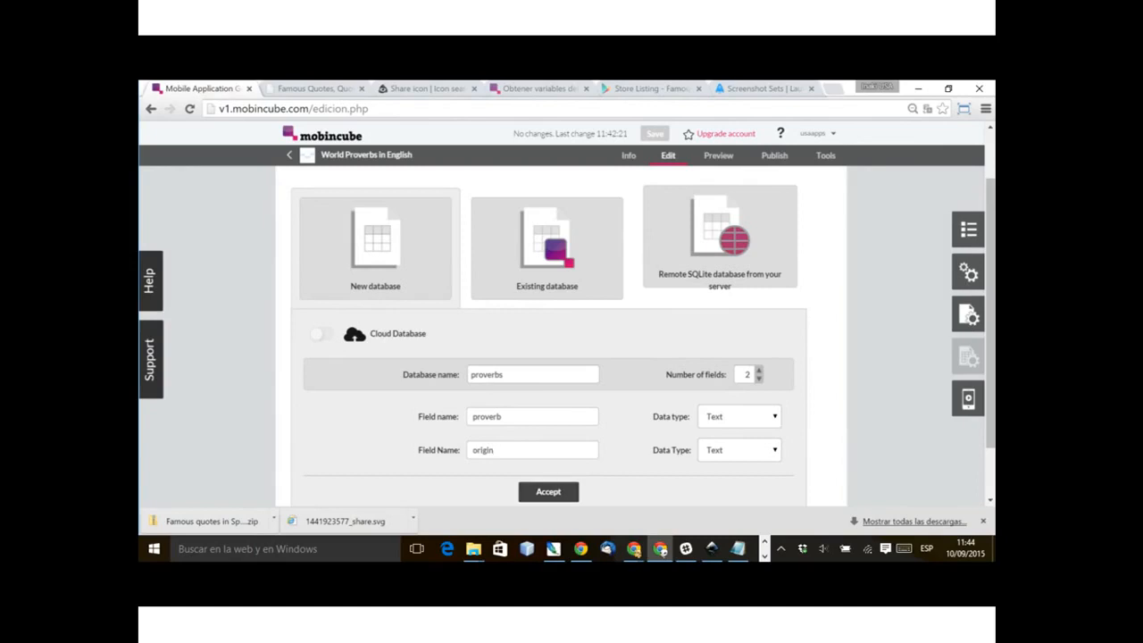
pyautogui.click(548, 492)
pyautogui.scroll(2, 586, 429)
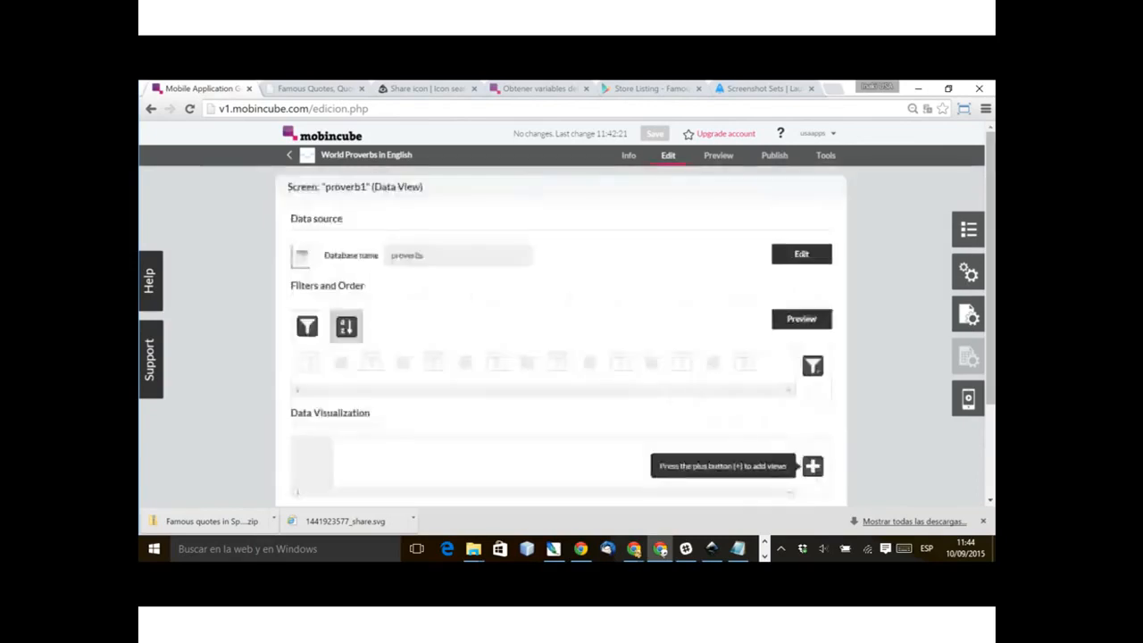
pyautogui.click(800, 255)
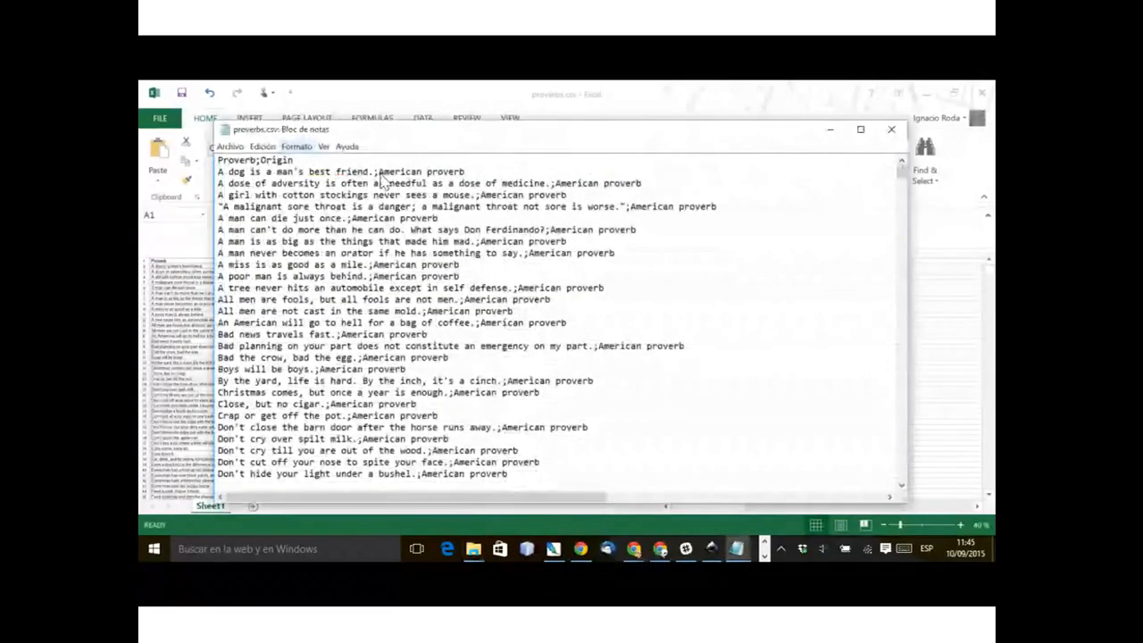
# Step: Examine in the proverbs.csv text file how each proverb is separated from its origin
pyautogui.moveTo(218, 171); pyautogui.dragTo(332, 171)
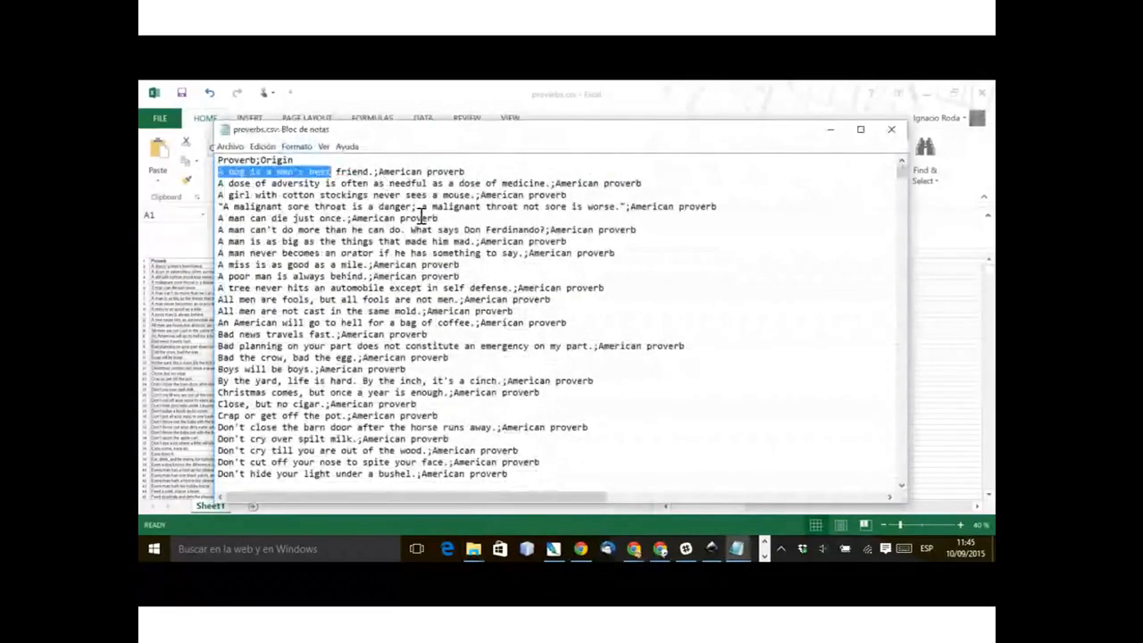
pyautogui.hotkey('shift', 'End')
pyautogui.click(369, 172)
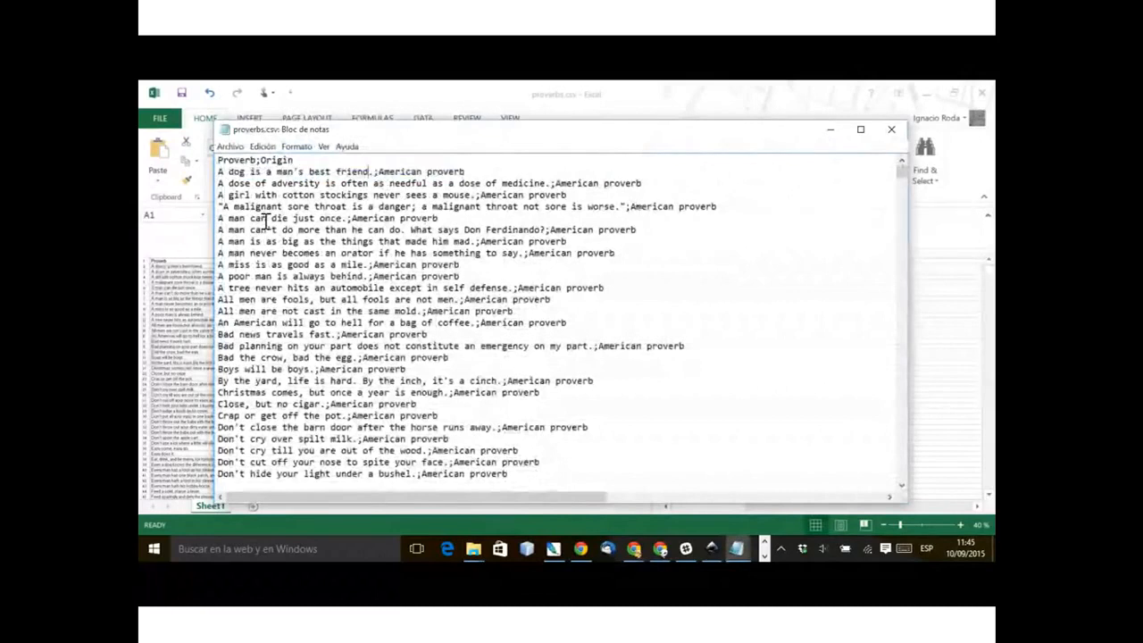
pyautogui.moveTo(218, 171); pyautogui.dragTo(379, 172)
pyautogui.click(375, 172)
pyautogui.moveTo(378, 171); pyautogui.dragTo(464, 171)
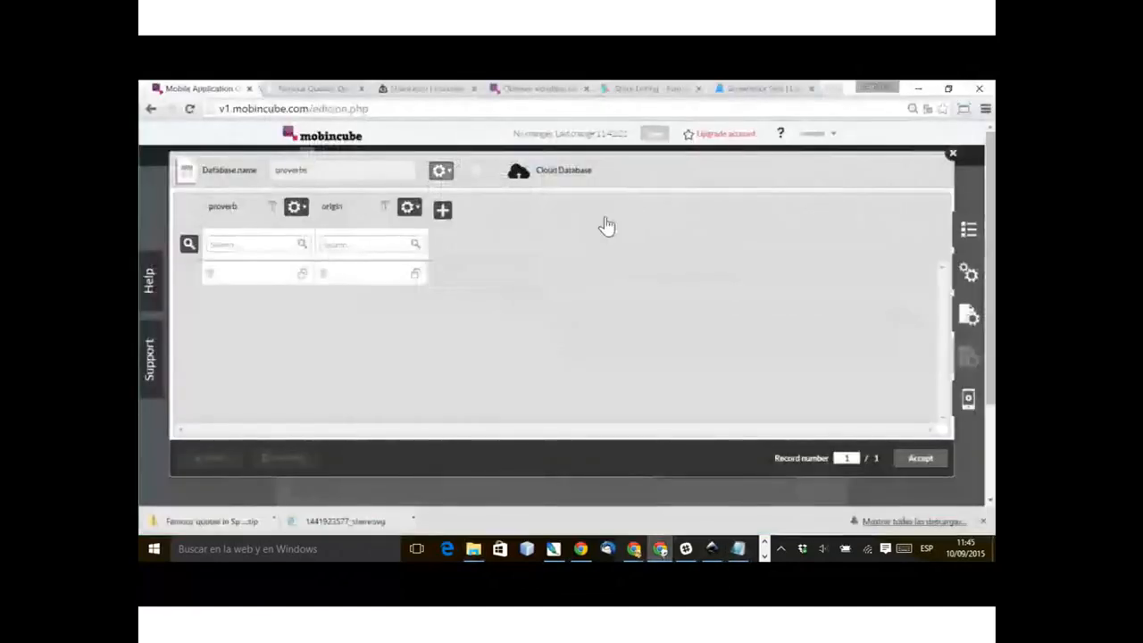
# Step: Import proverbs.csv into the proverbs database using Semicolon (;) as the separator
pyautogui.click(444, 171)
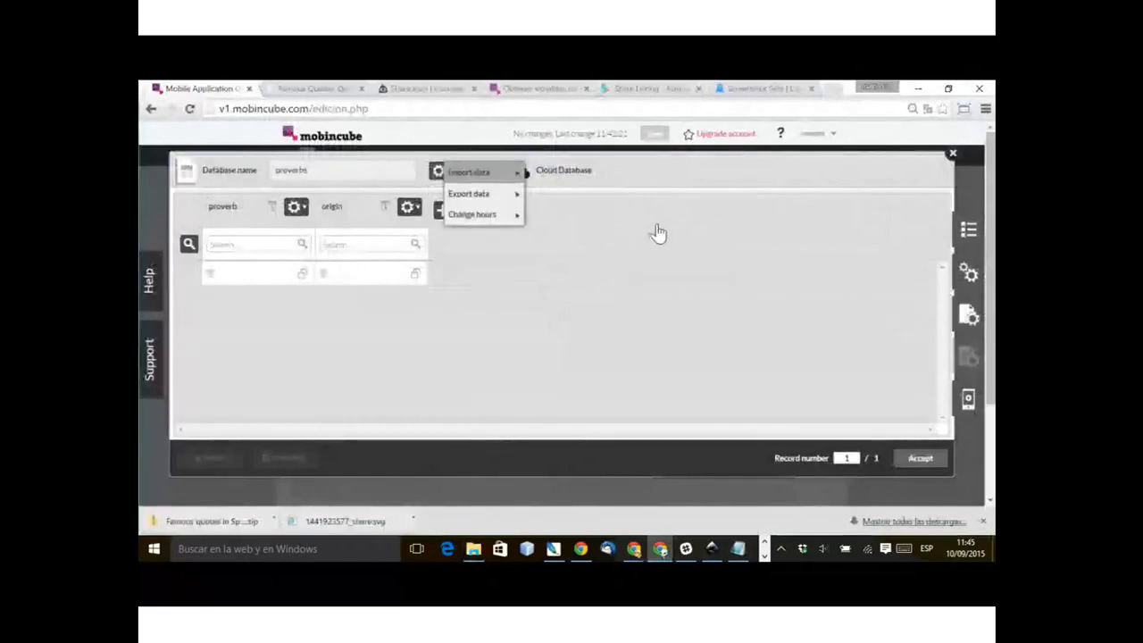
pyautogui.moveTo(483, 174)
pyautogui.click(575, 182)
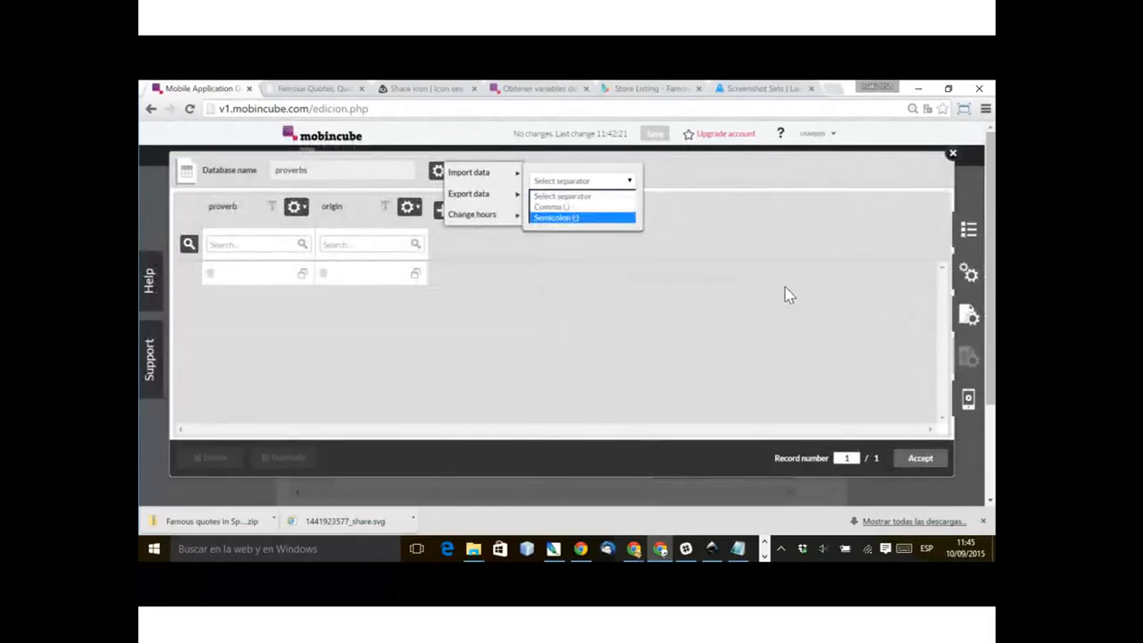
pyautogui.press('Return')
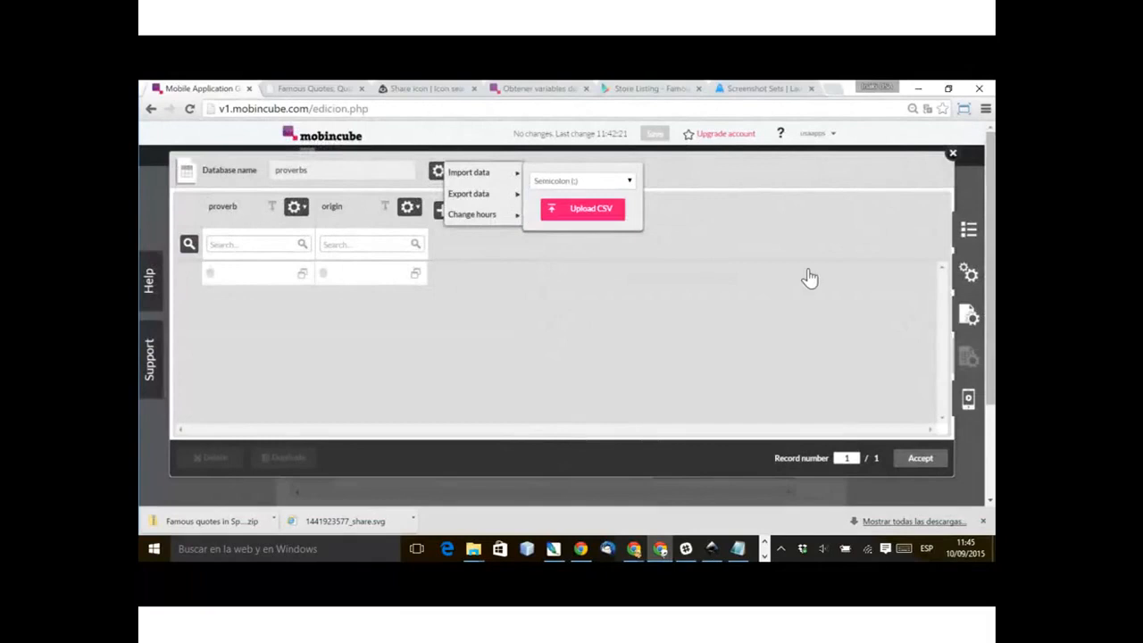
pyautogui.click(585, 210)
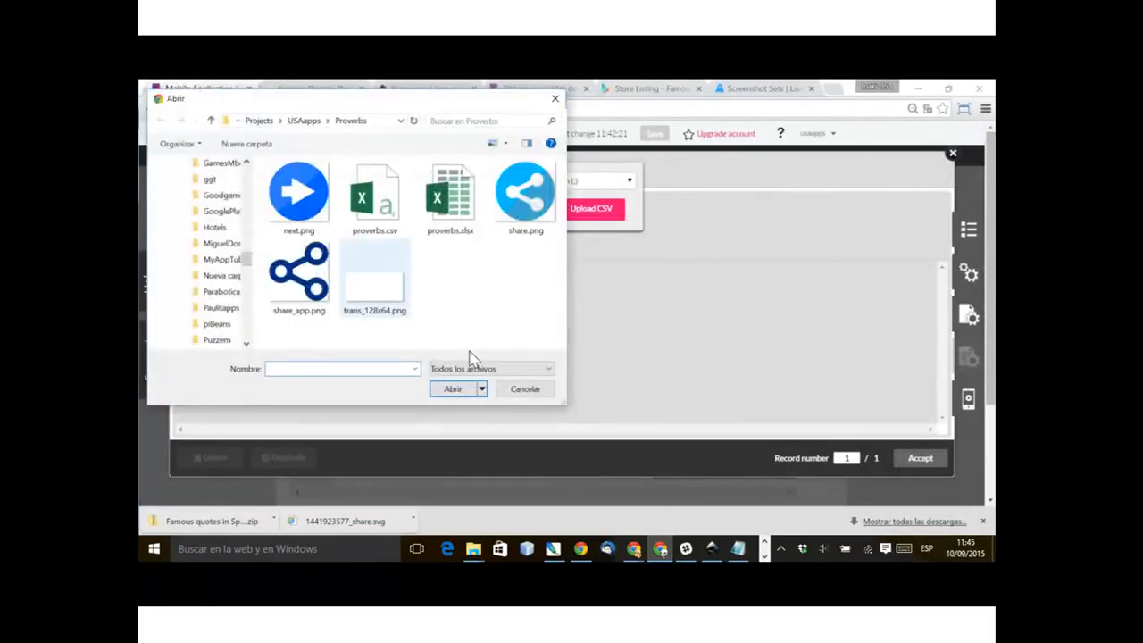
pyautogui.doubleClick(382, 202)
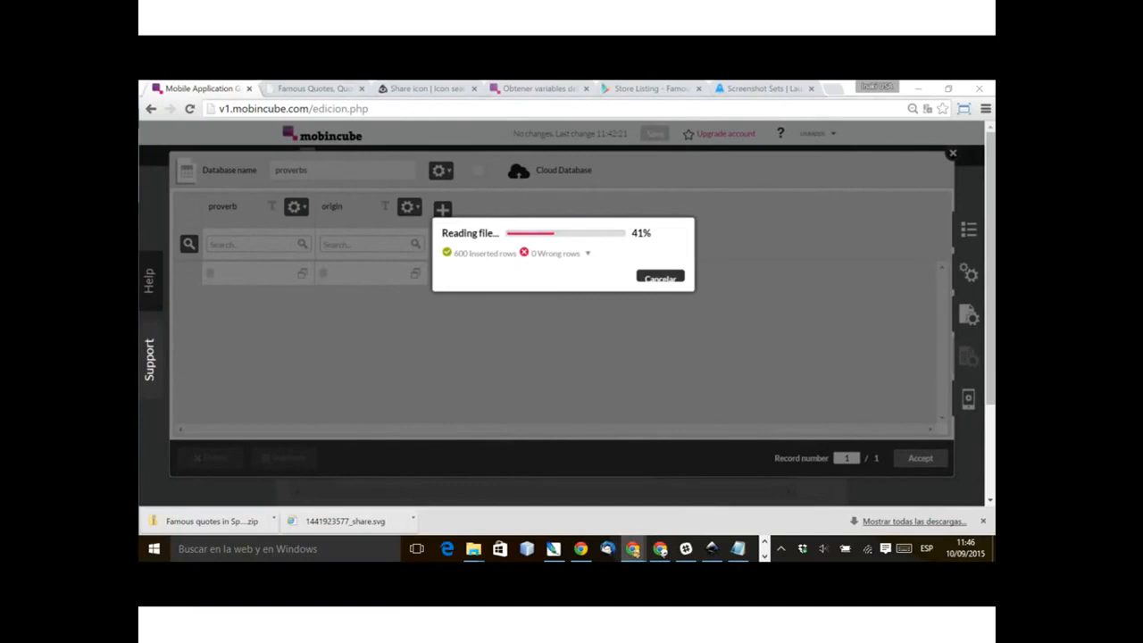
# Step: Switch to the proverbs.csv sheet in Excel and check its last rows
pyautogui.hotkey('alt', 'Tab')
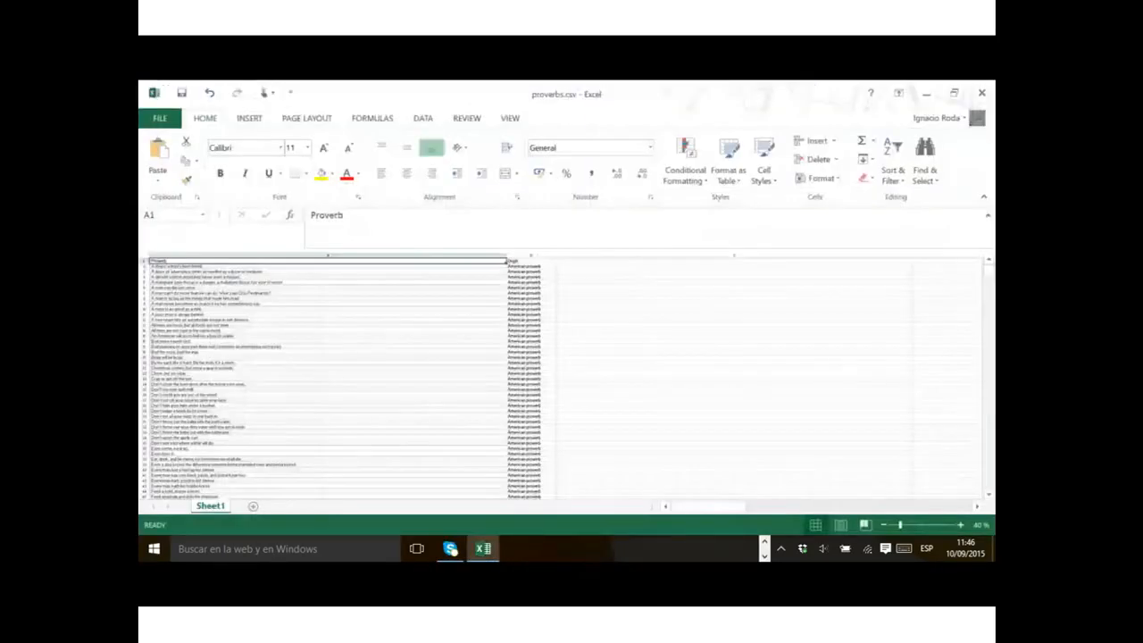
pyautogui.scroll(-15, 339, 375)
pyautogui.moveTo(989, 276); pyautogui.dragTo(988, 483)
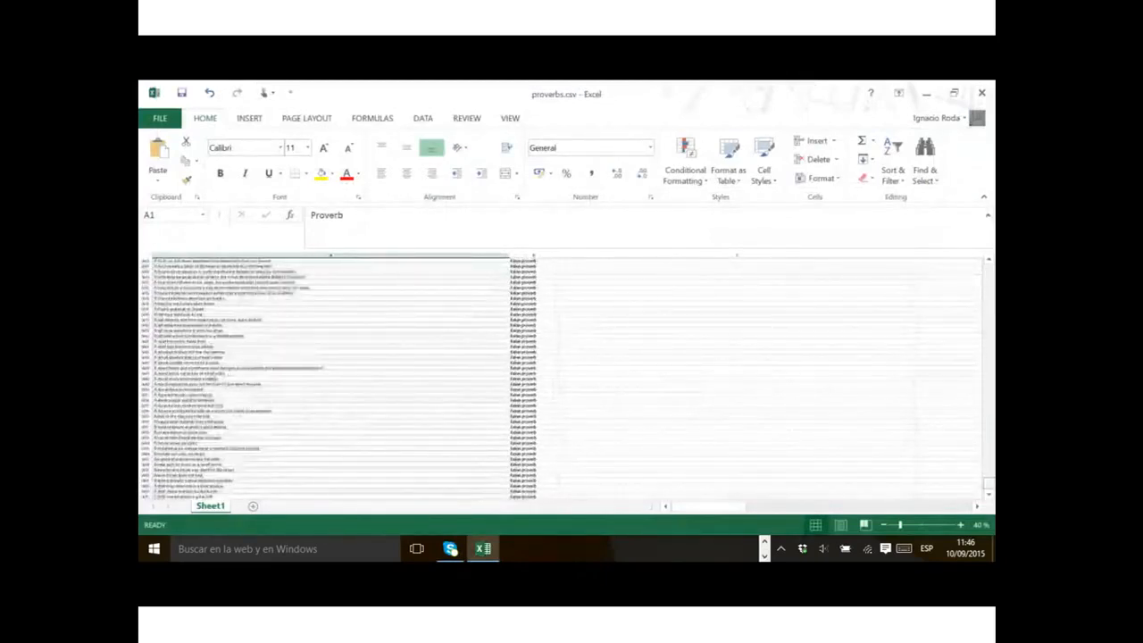
pyautogui.scroll(-3, 339, 375)
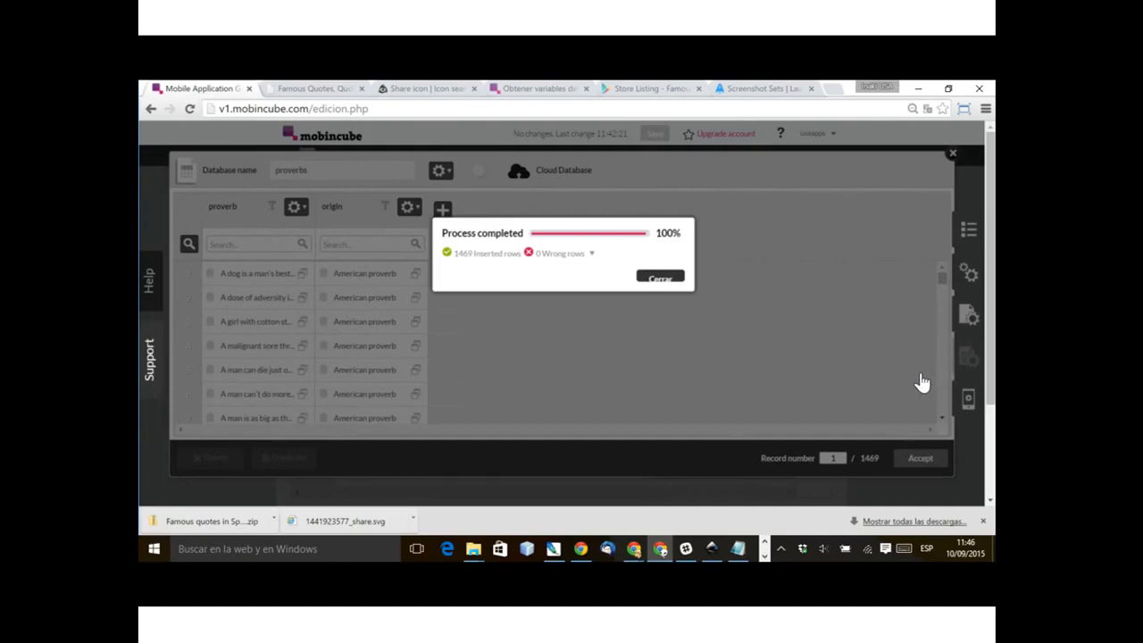
# Step: Close the import report, review the imported records from first to last, and accept the proverbs database
pyautogui.click(927, 370)
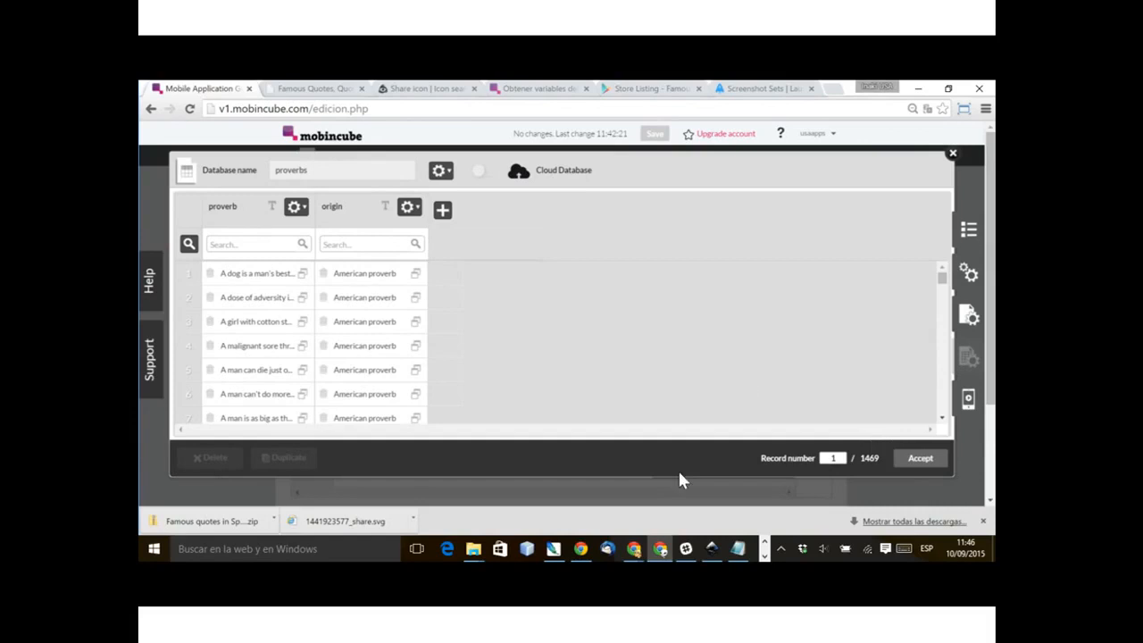
pyautogui.moveTo(942, 278); pyautogui.dragTo(942, 408)
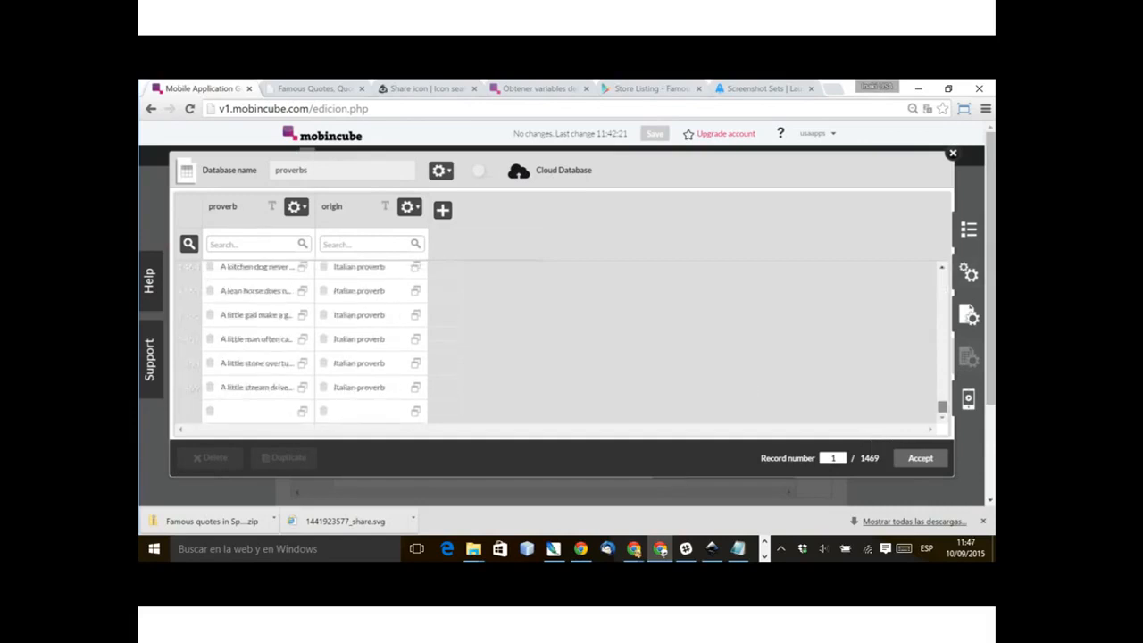
pyautogui.moveTo(942, 407); pyautogui.dragTo(943, 278)
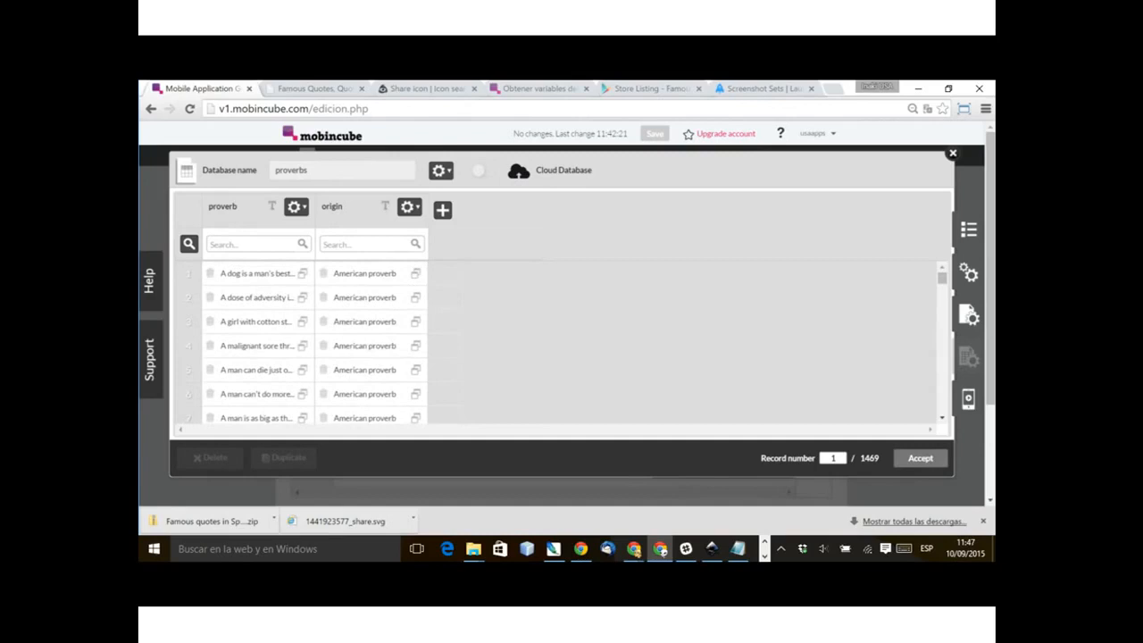
pyautogui.click(919, 457)
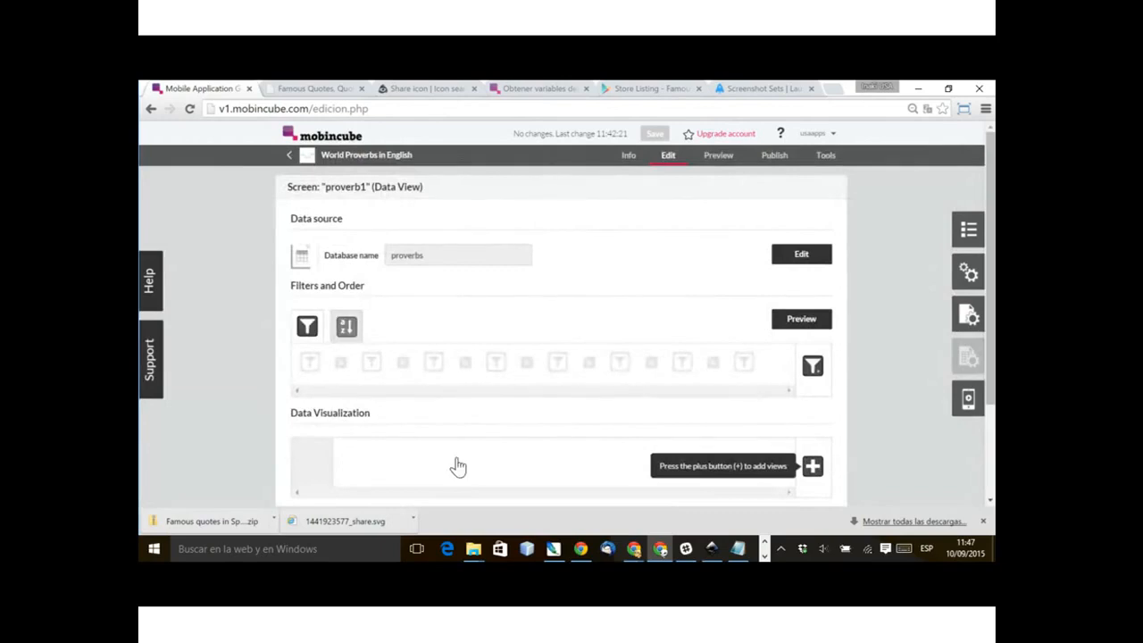
# Step: Order the proverb1 screen's data by the proverb field with the Random order type
pyautogui.click(437, 370)
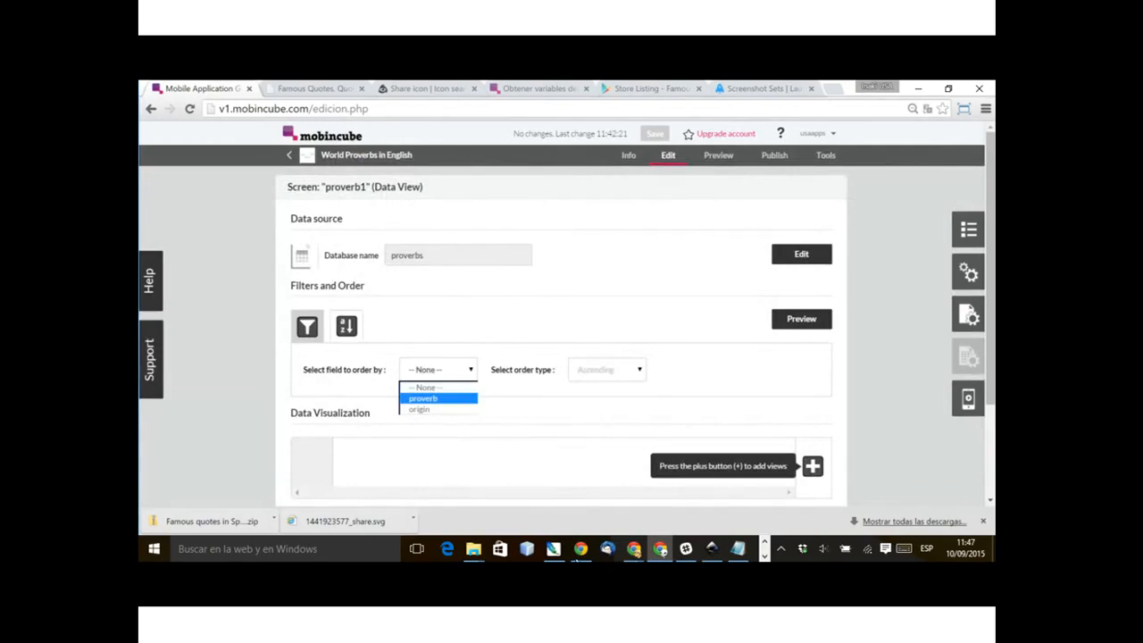
pyautogui.click(423, 398)
pyautogui.click(607, 370)
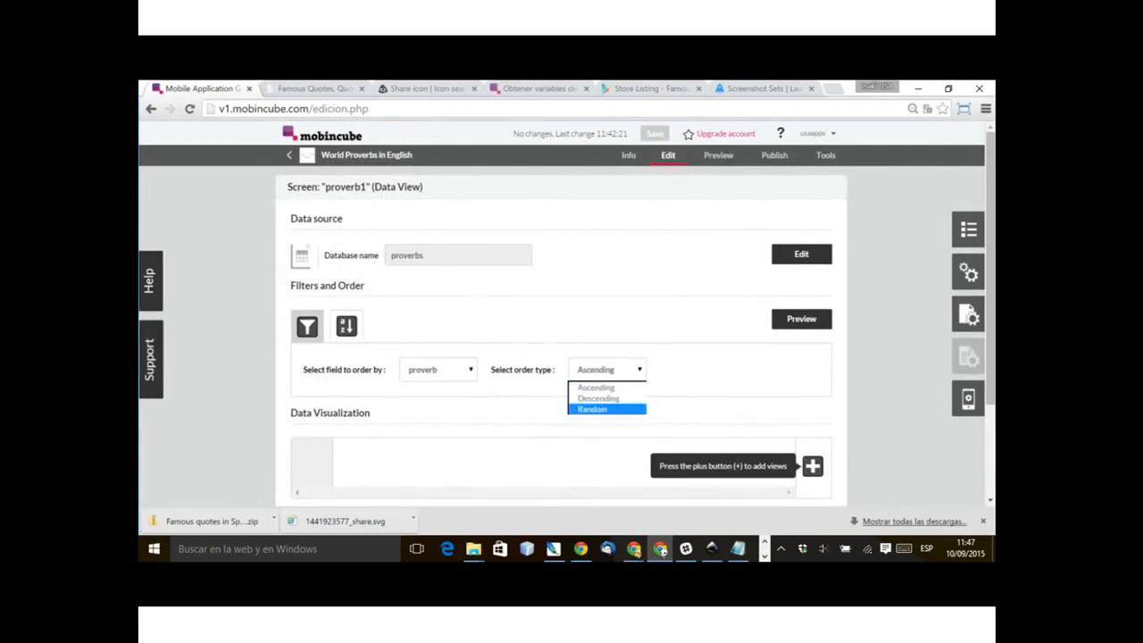
pyautogui.click(607, 409)
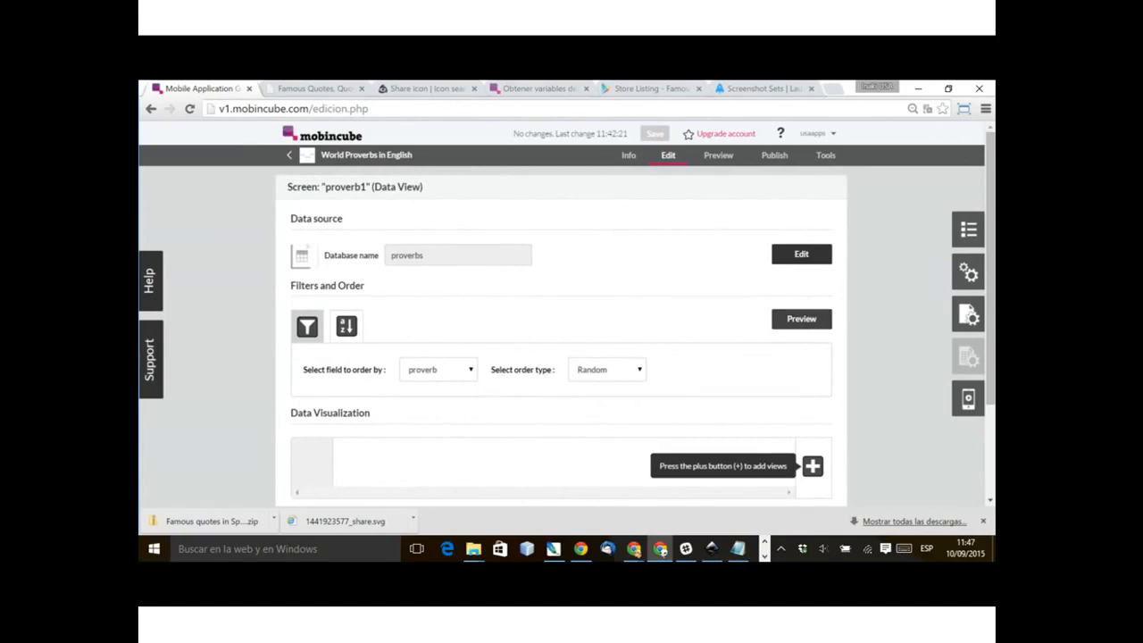
# Step: Preview the ordered proverbs data twice to compare the record order
pyautogui.click(802, 318)
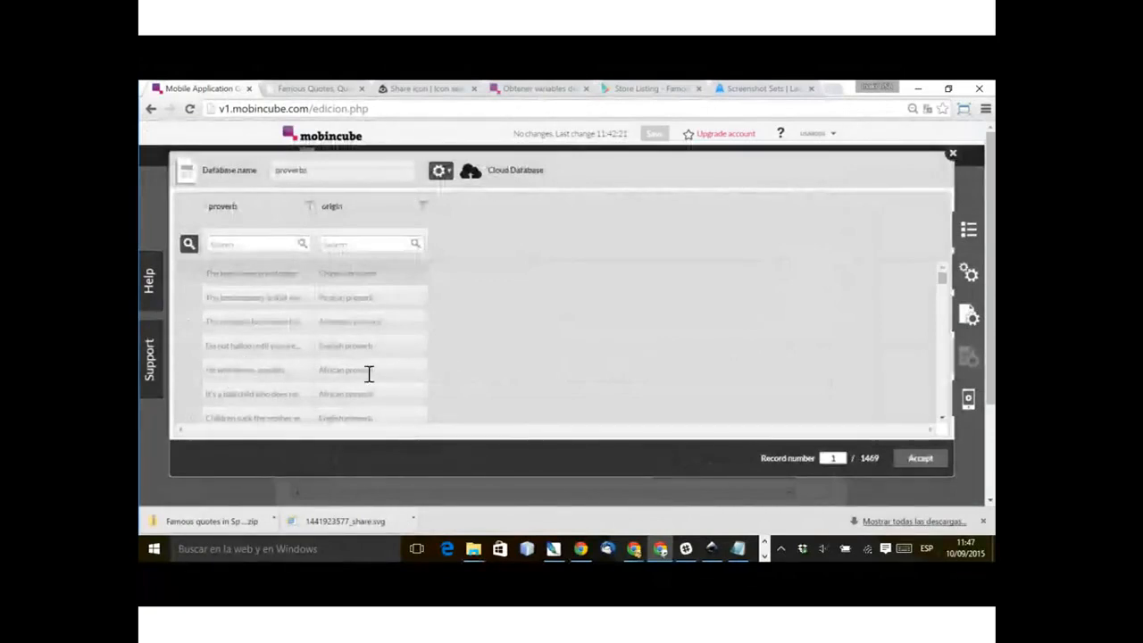
pyautogui.click(921, 458)
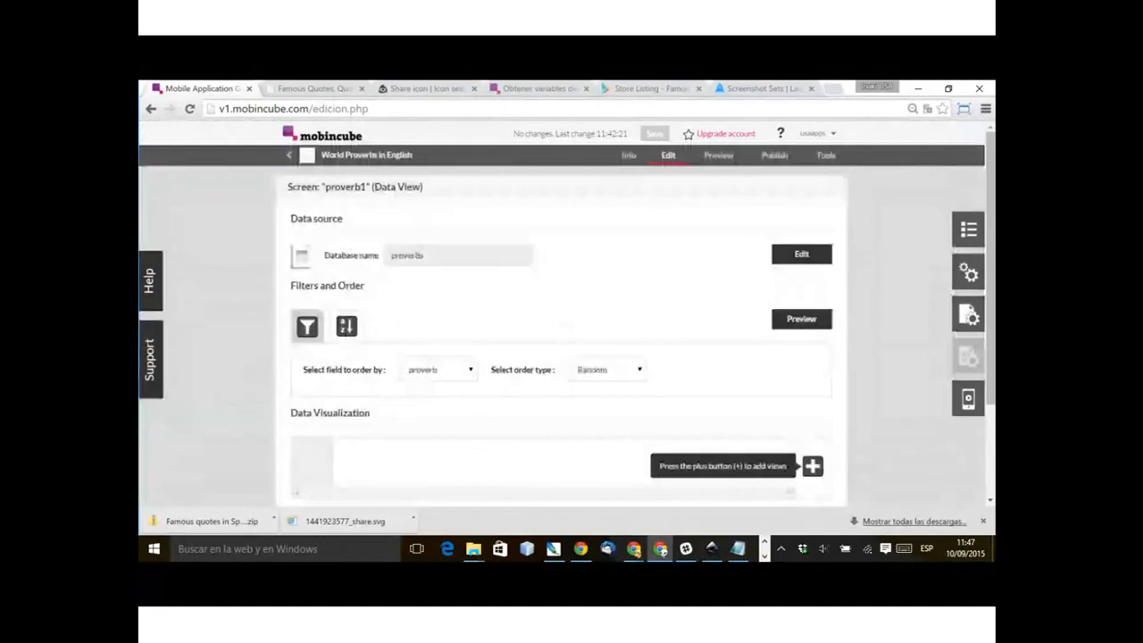
pyautogui.click(802, 319)
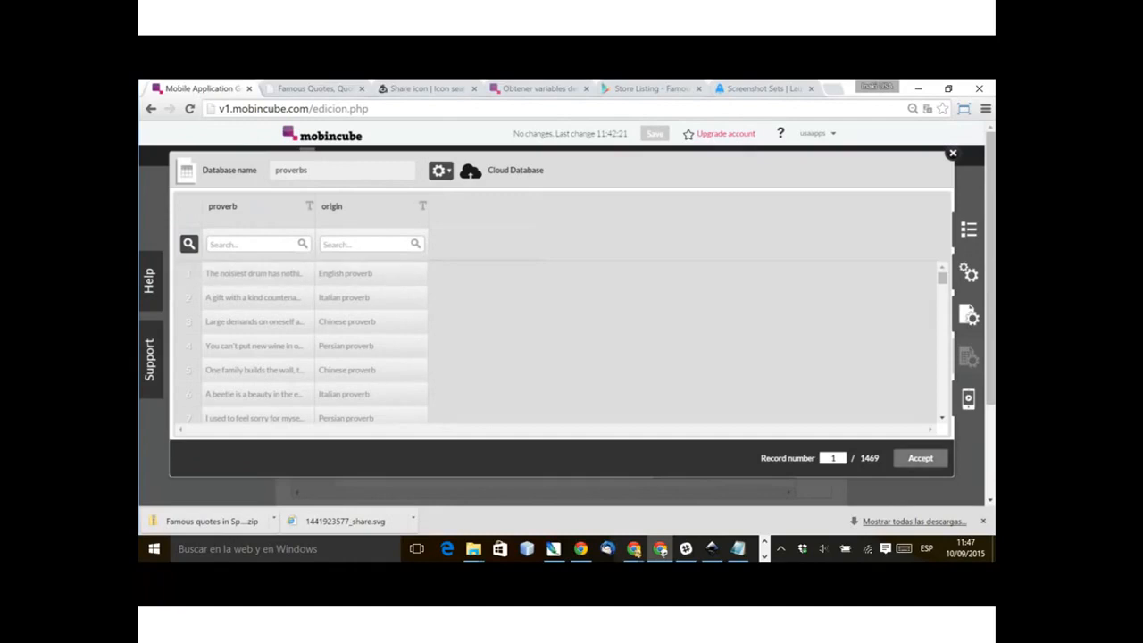
pyautogui.click(921, 458)
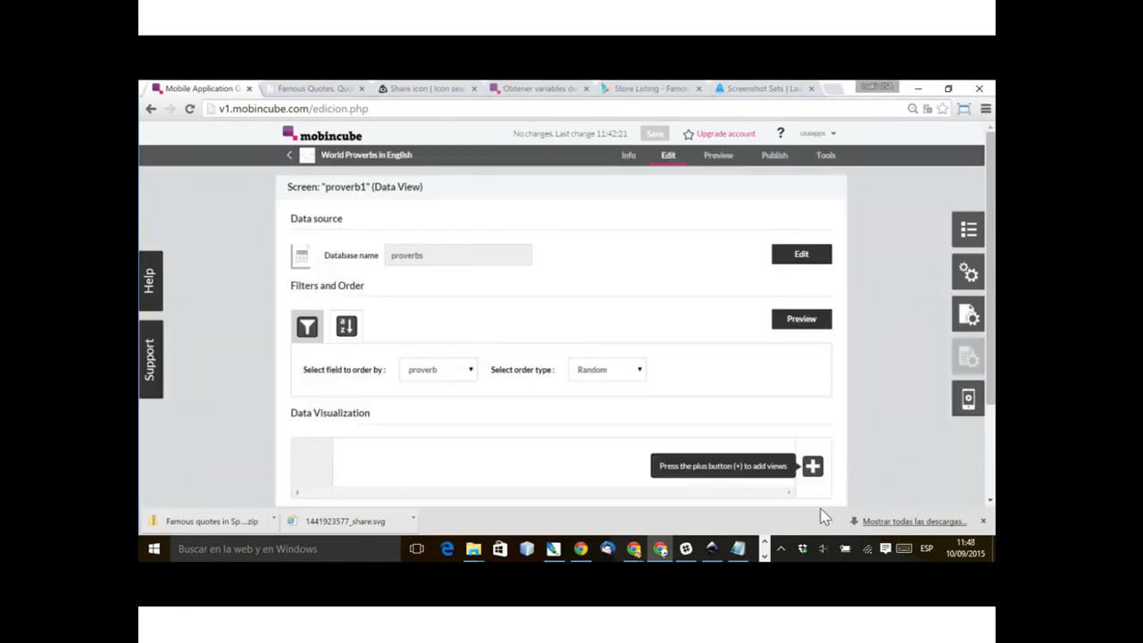
# Step: Add a data view to the proverb1 screen and insert an Image element using trans_128x64.png in it
pyautogui.scroll(-1, 923, 409)
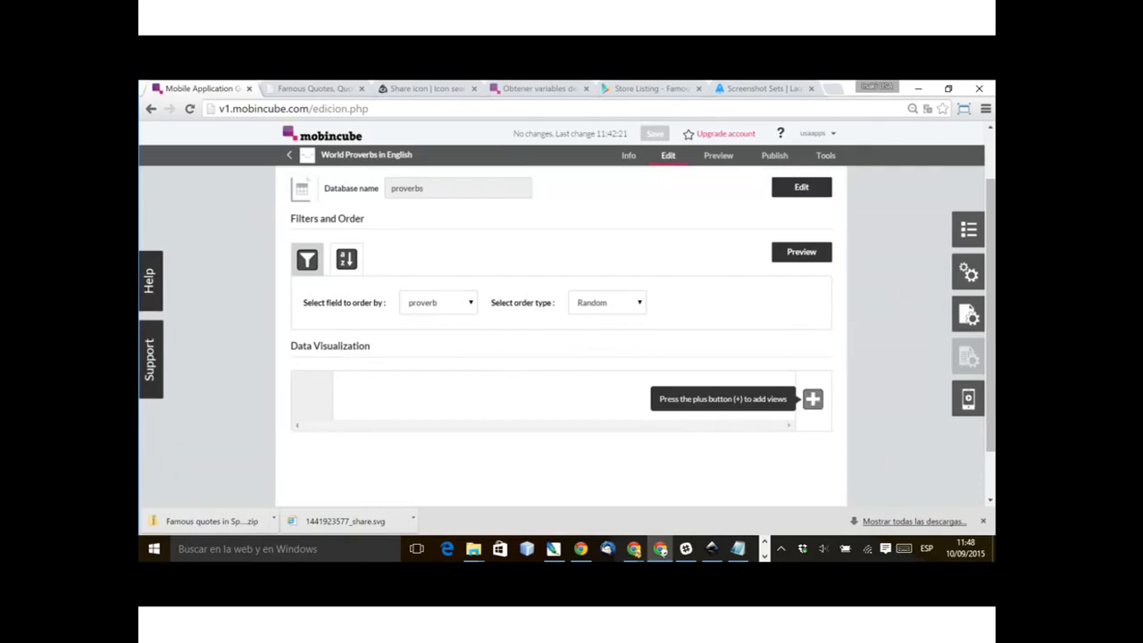
pyautogui.click(812, 398)
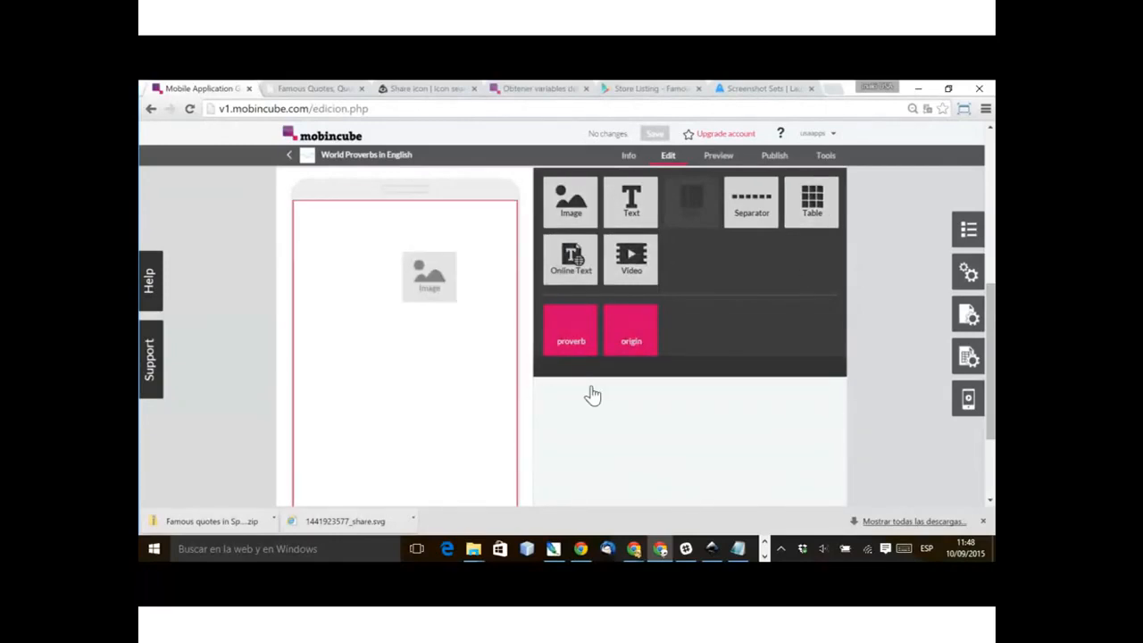
pyautogui.moveTo(571, 202); pyautogui.dragTo(429, 277)
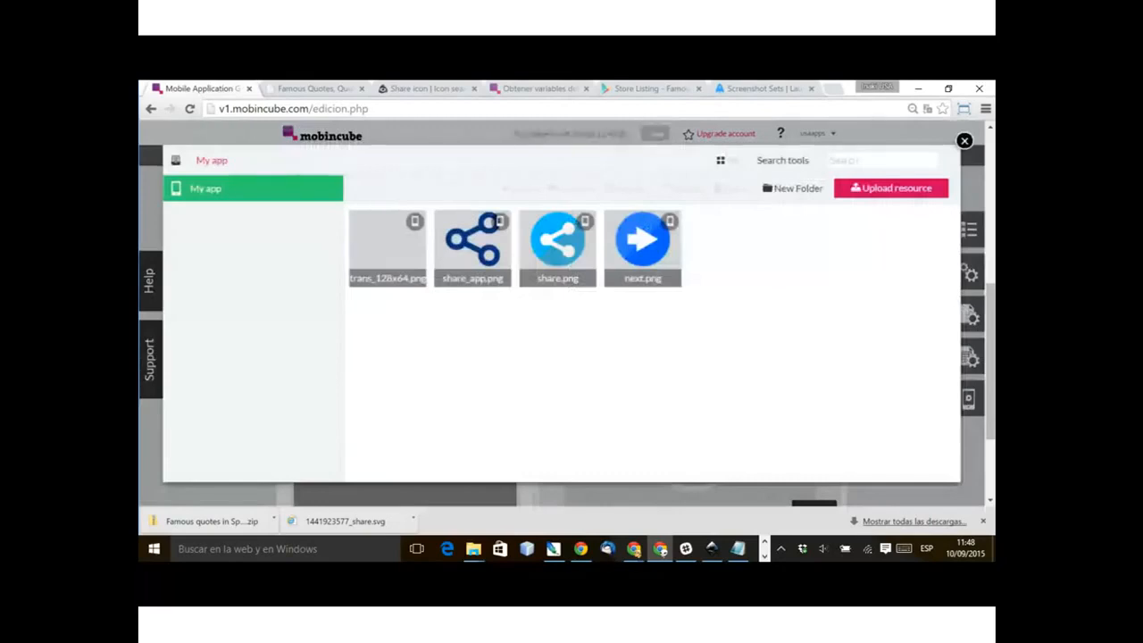
pyautogui.click(387, 248)
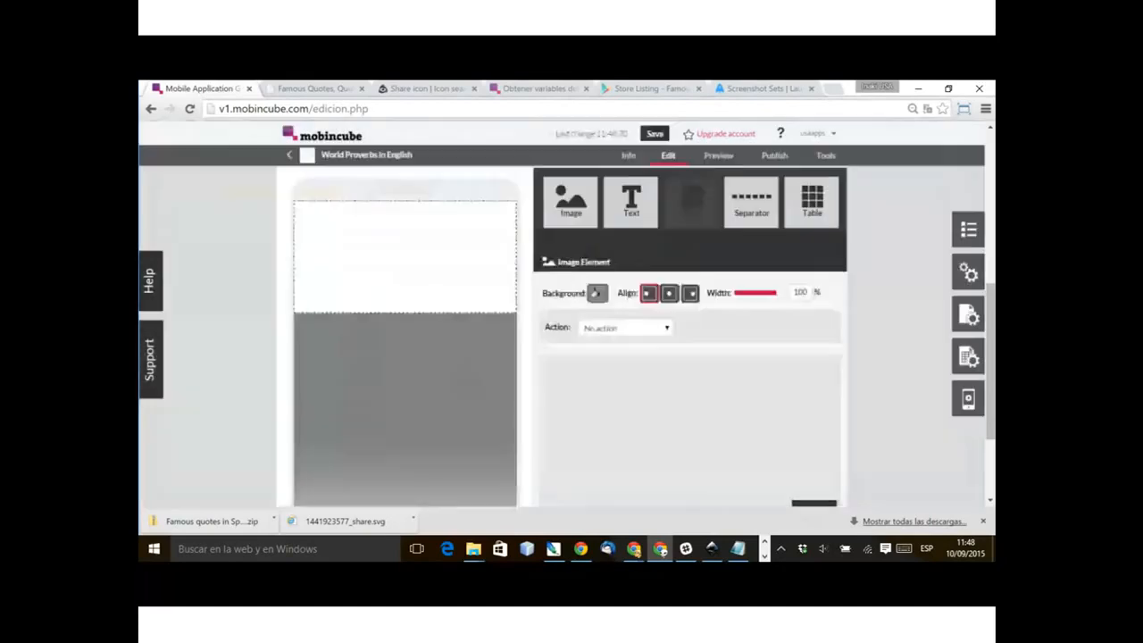
# Step: Set the transparent image's width to 33% and add the proverb field below it in the data view
pyautogui.moveTo(775, 293); pyautogui.dragTo(737, 292)
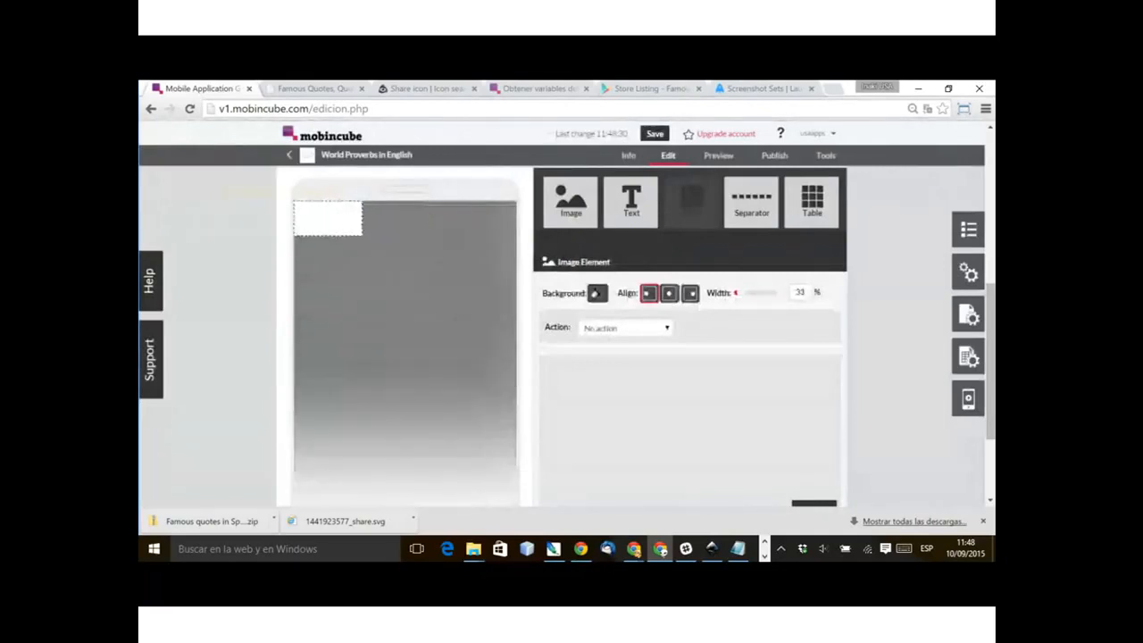
pyautogui.click(814, 504)
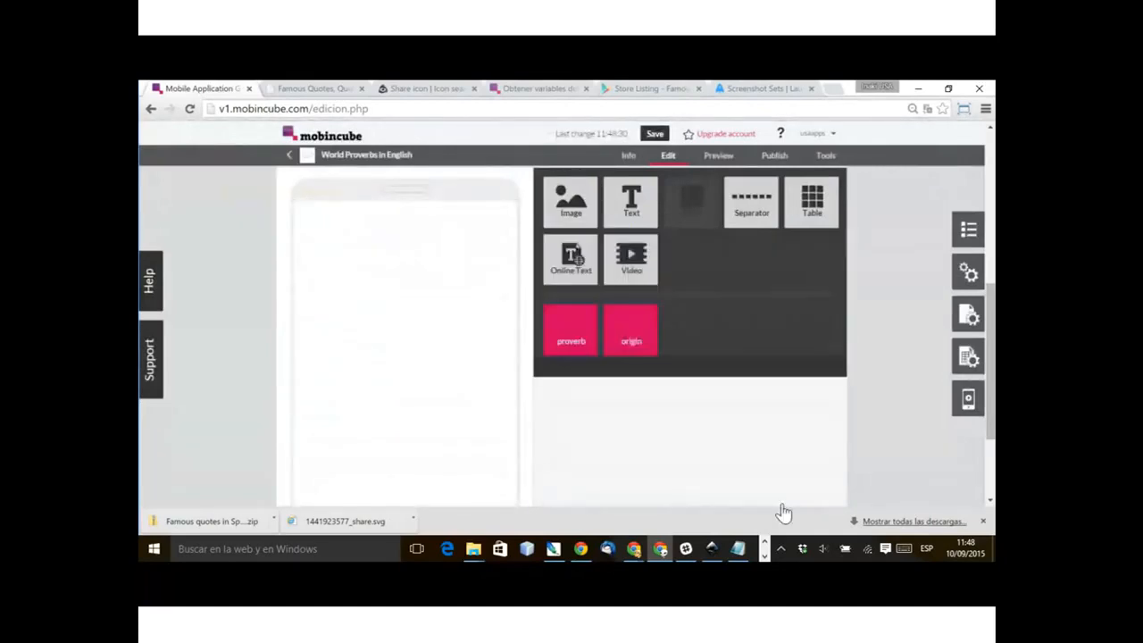
pyautogui.moveTo(570, 331); pyautogui.dragTo(423, 308)
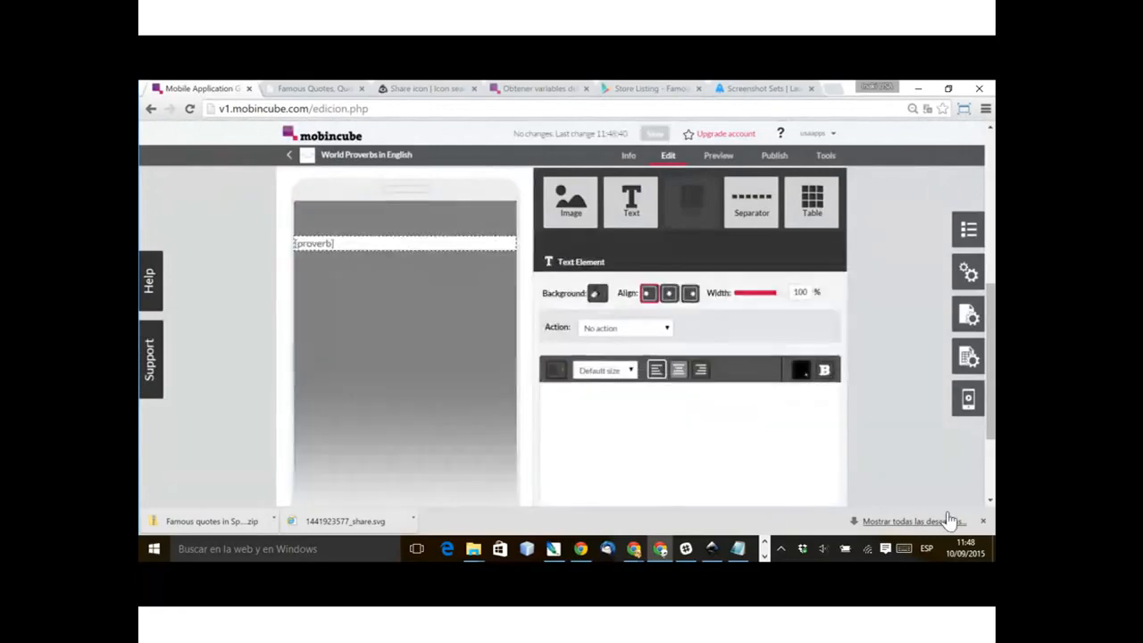
# Step: Format the proverb text as centre-aligned and Medium size, with a centred element width of 90%, and check its text colour
pyautogui.click(679, 368)
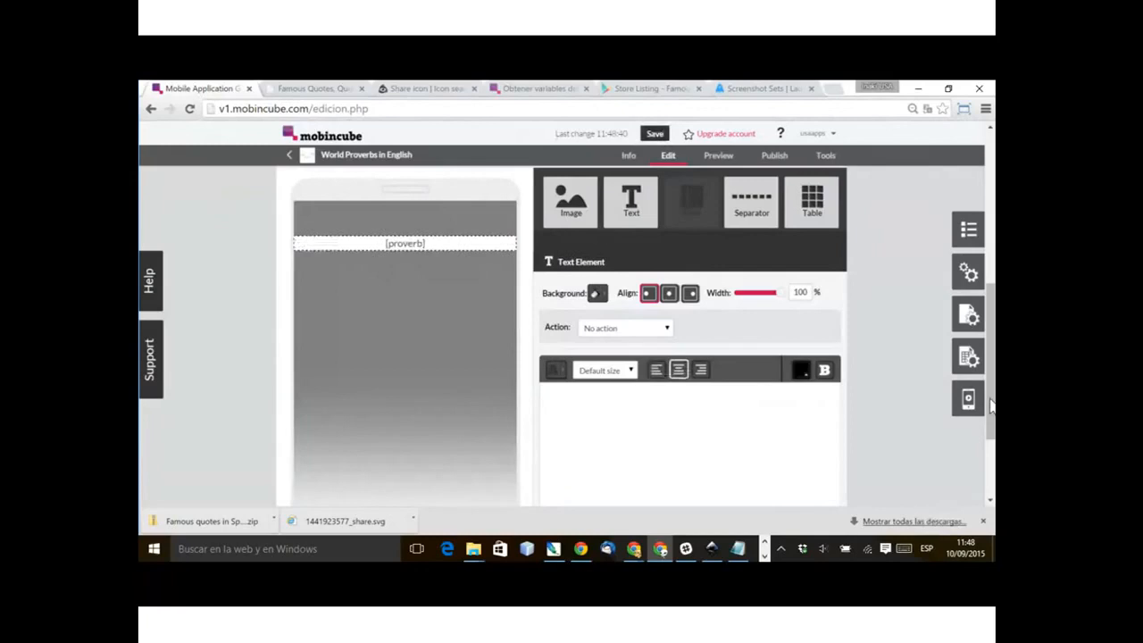
pyautogui.doubleClick(800, 292)
pyautogui.write('90')
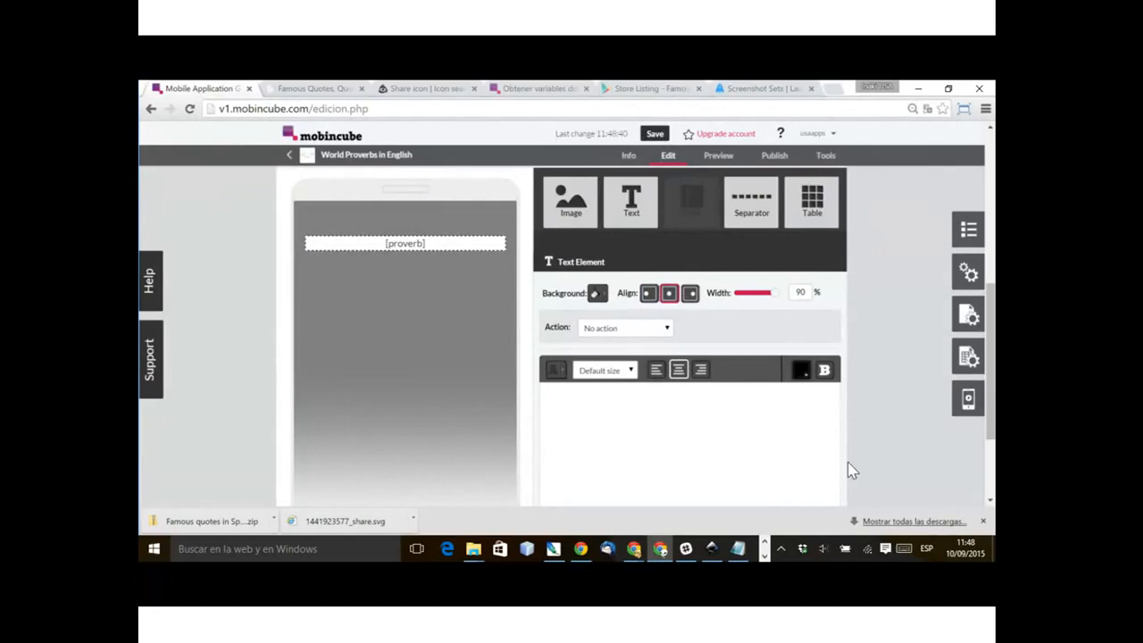
pyautogui.click(605, 369)
pyautogui.click(597, 408)
pyautogui.click(559, 370)
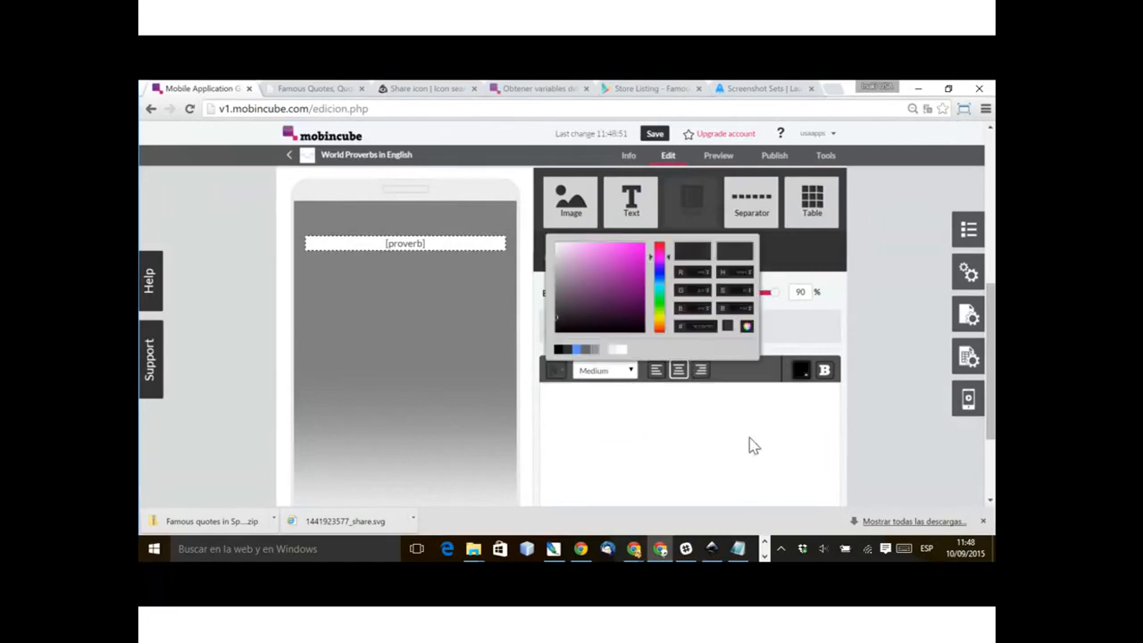
pyautogui.click(368, 441)
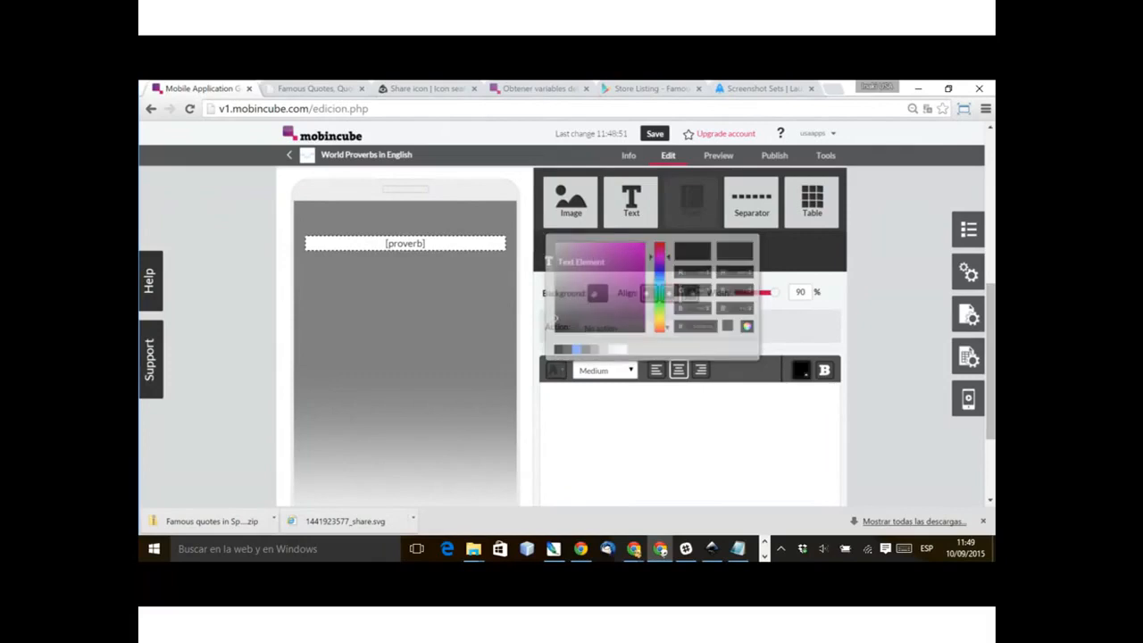
pyautogui.click(317, 386)
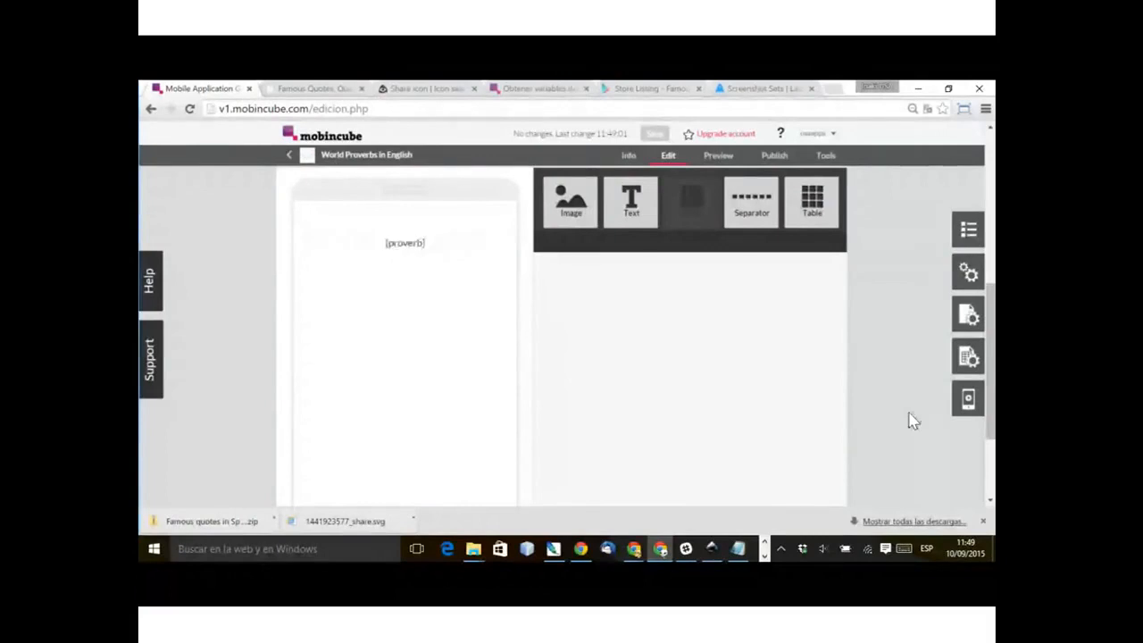
# Step: Insert another Image element below the proverb text as a spacer
pyautogui.moveTo(751, 203)
pyautogui.moveTo(570, 200); pyautogui.dragTo(373, 370)
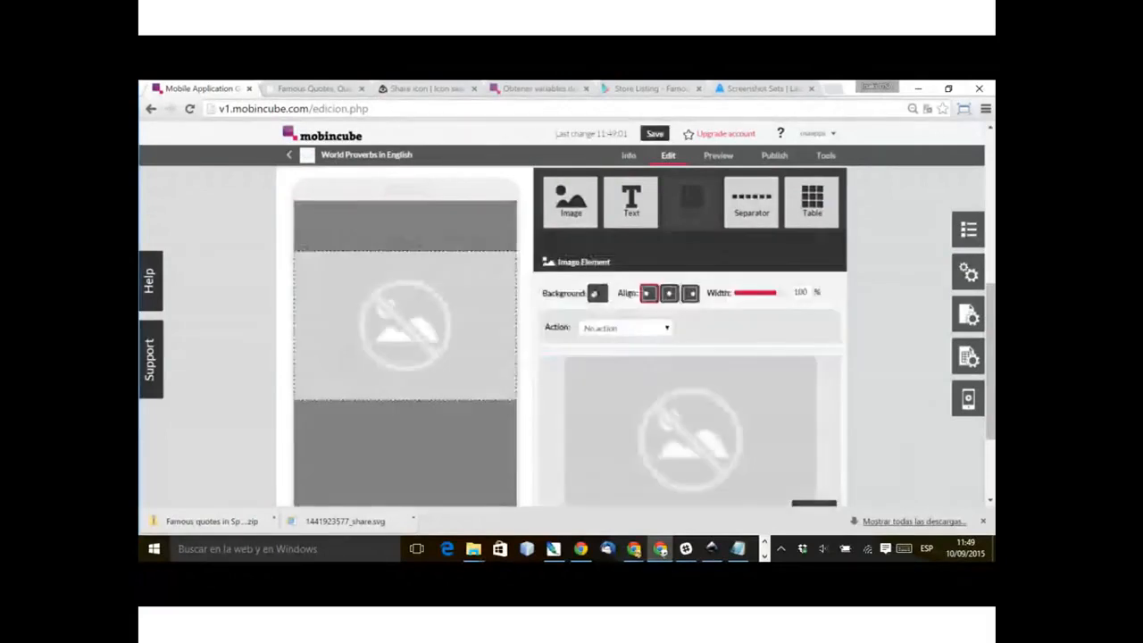
pyautogui.click(741, 393)
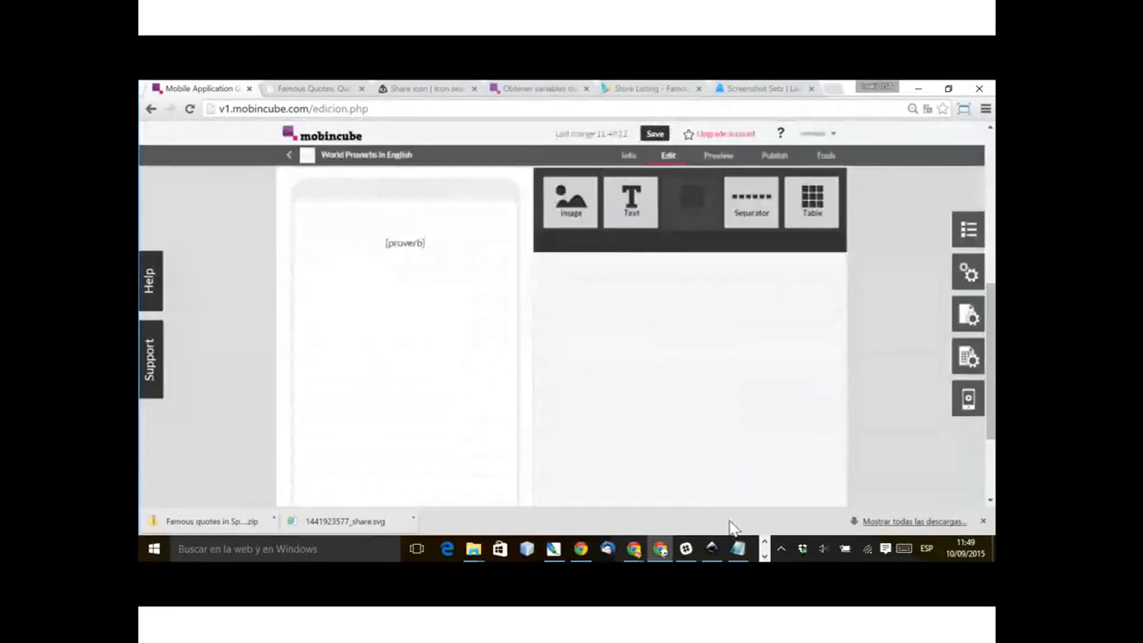
# Step: Add the origin field below the spacer, formatted as centre-aligned, Tiny size and blue text
pyautogui.moveTo(634, 325); pyautogui.dragTo(465, 350)
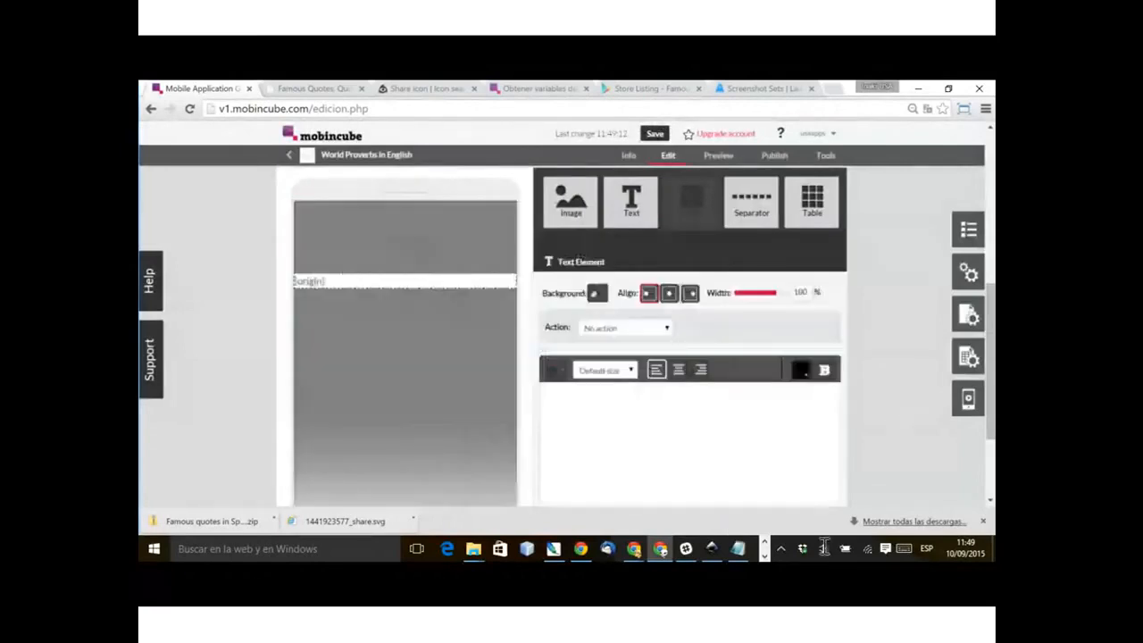
pyautogui.click(679, 369)
pyautogui.click(605, 370)
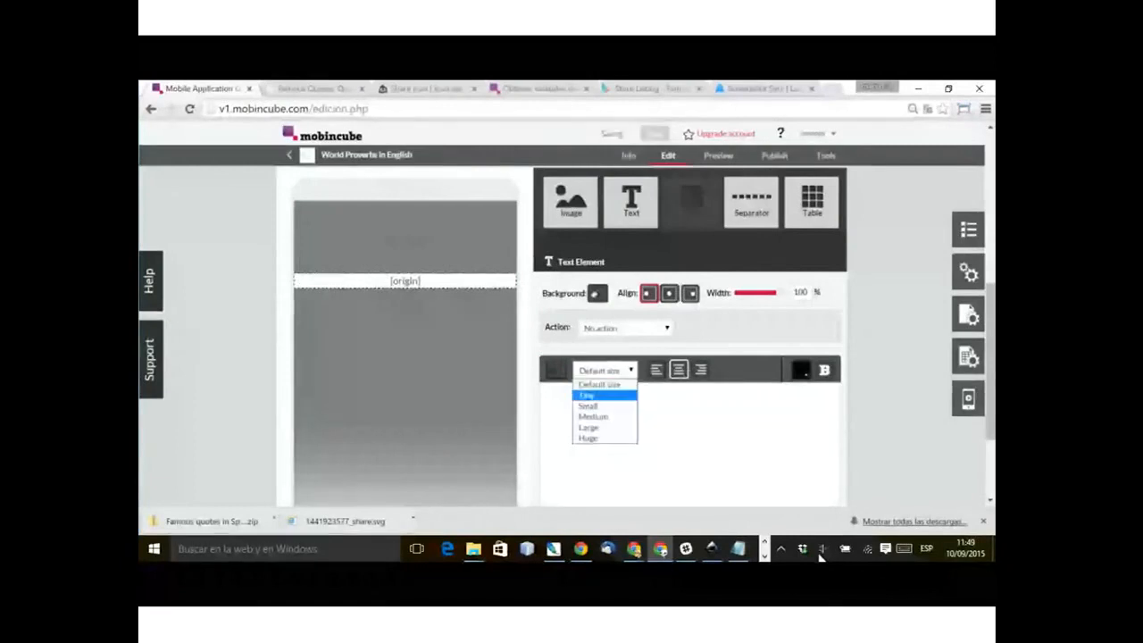
pyautogui.click(587, 396)
pyautogui.click(556, 370)
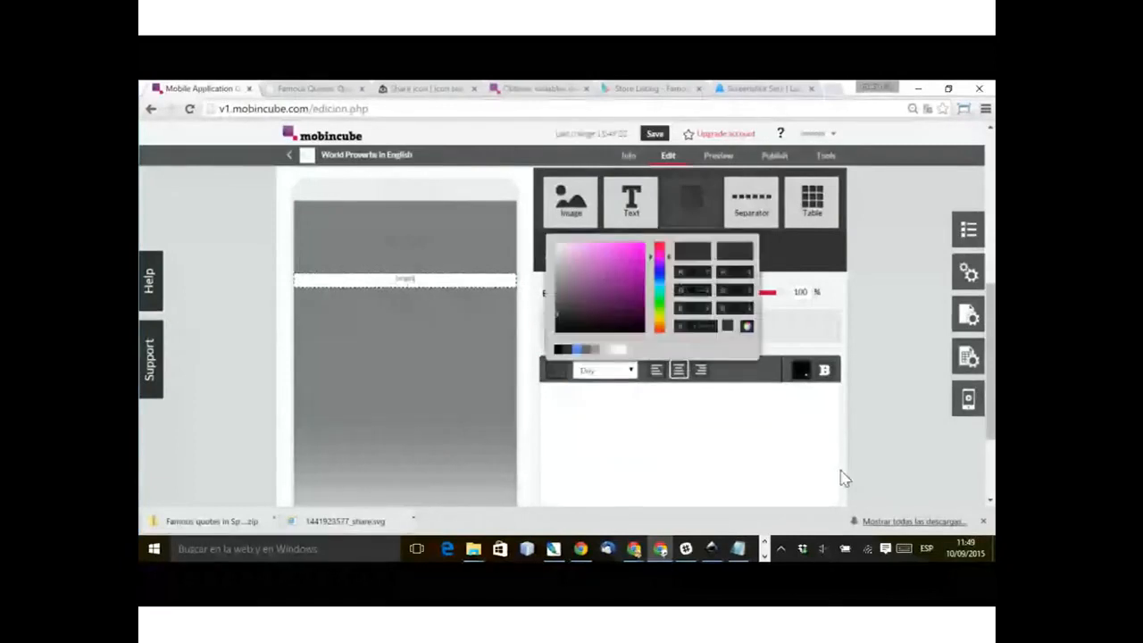
pyautogui.click(845, 479)
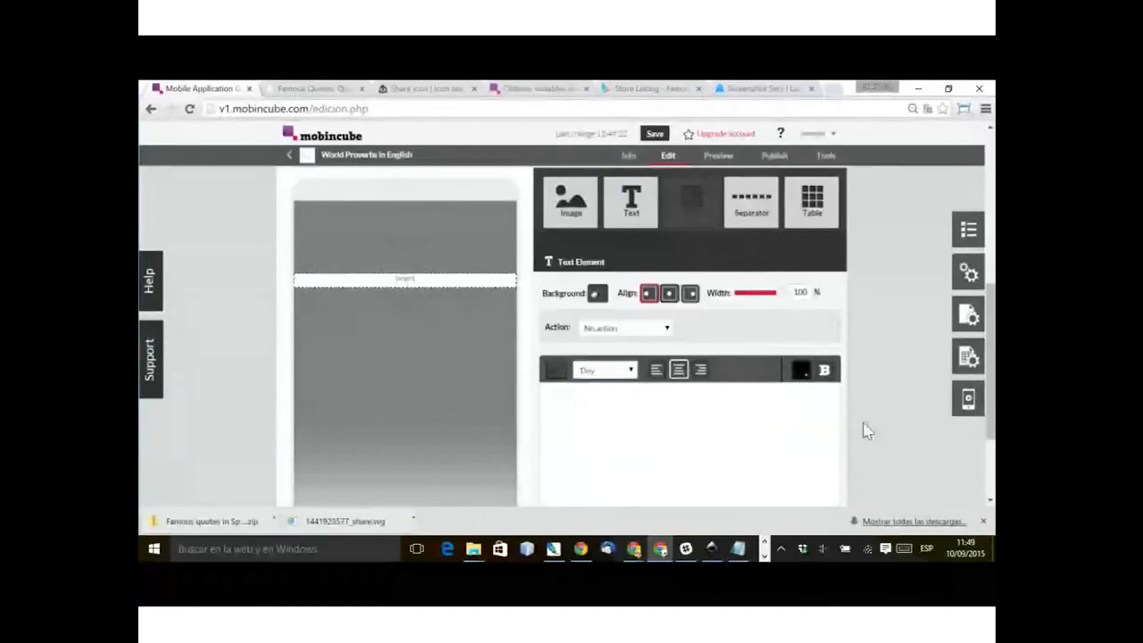
pyautogui.click(321, 491)
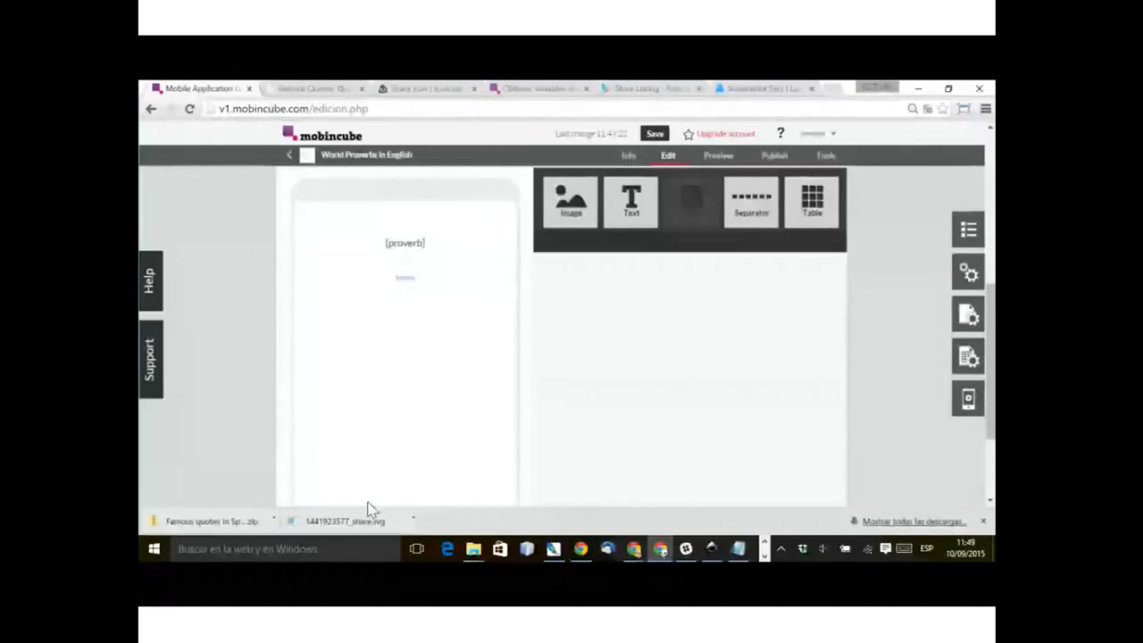
# Step: Create a bar named bar1 in the screen's properties and place it at the bottom of the proverb1 screen
pyautogui.scroll(-1, 368, 503)
pyautogui.scroll(1, 414, 517)
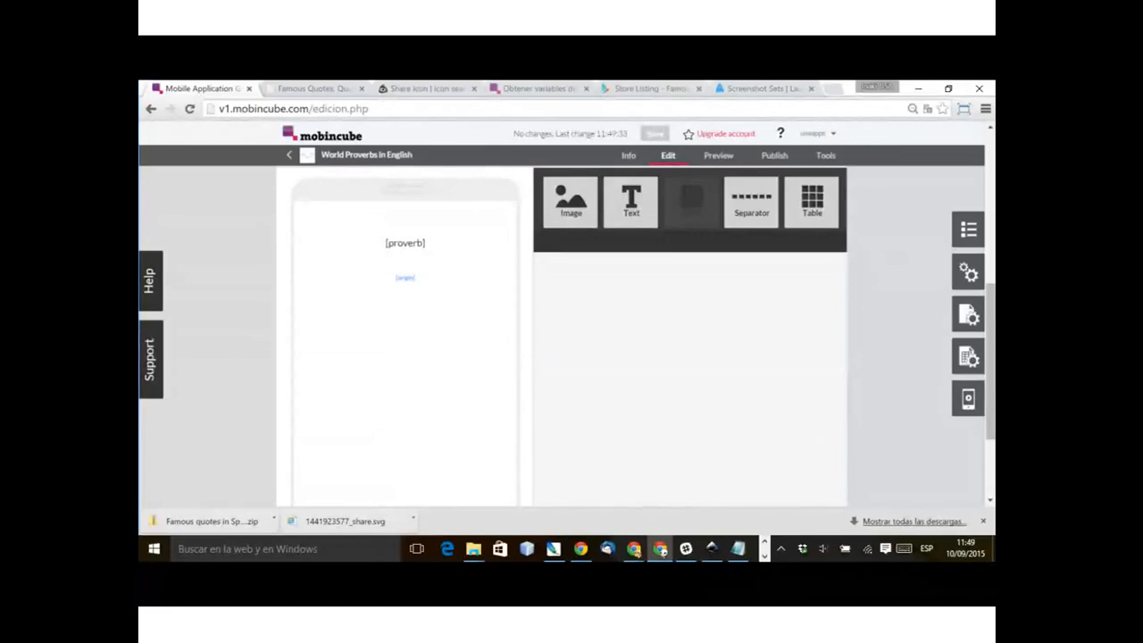
pyautogui.click(968, 355)
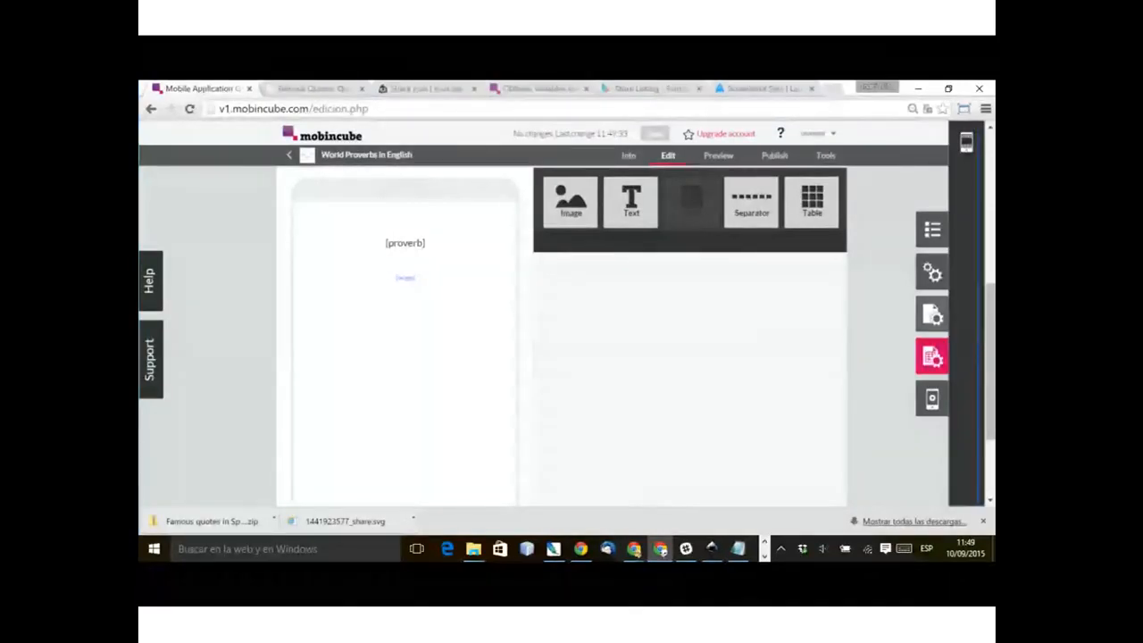
pyautogui.click(932, 314)
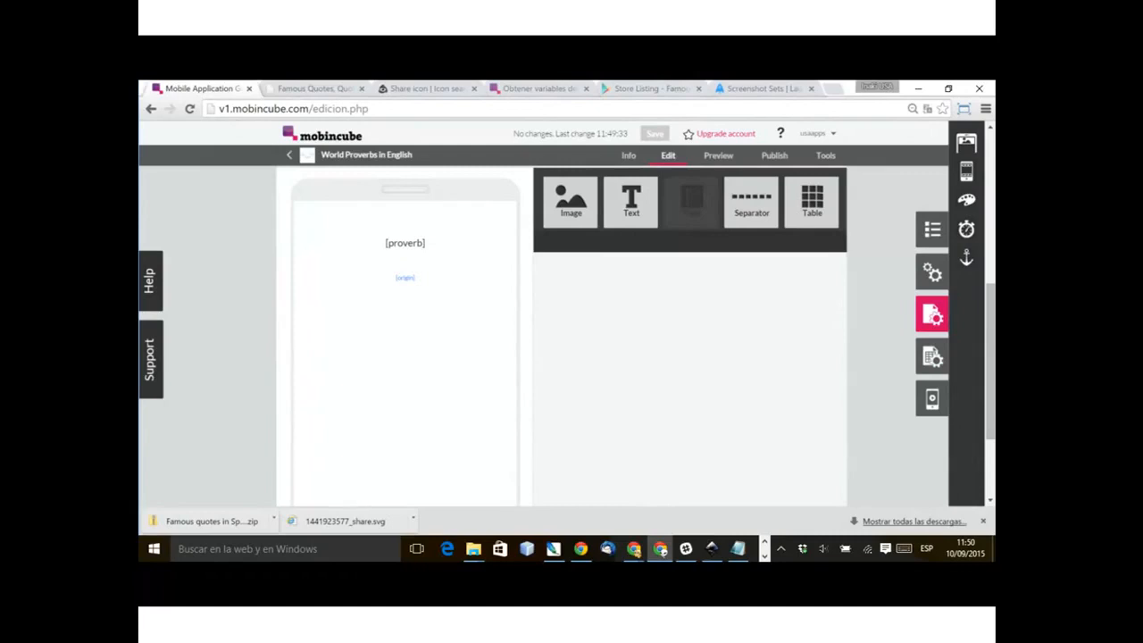
pyautogui.click(966, 170)
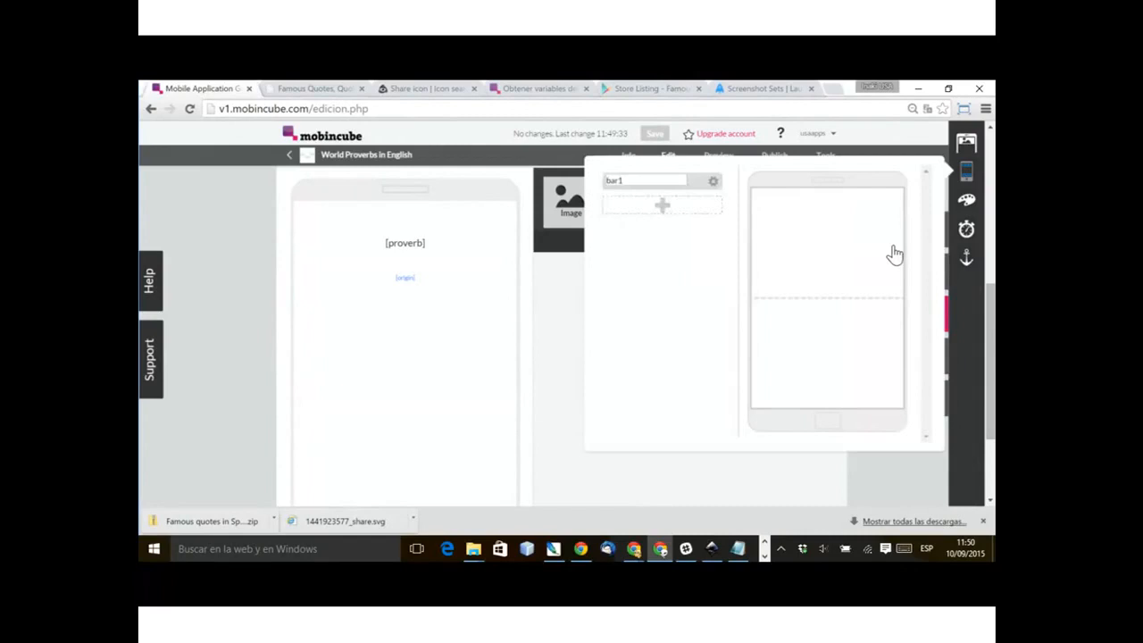
pyautogui.click(672, 186)
pyautogui.write('bar1')
pyautogui.click(905, 259)
pyautogui.moveTo(657, 181); pyautogui.dragTo(838, 405)
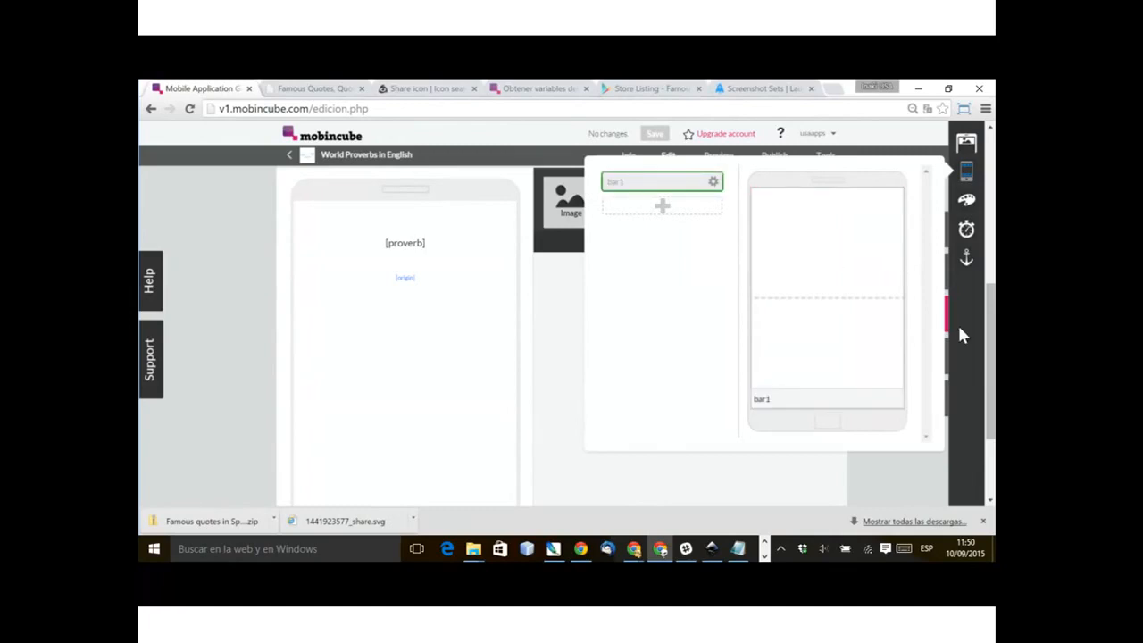
# Step: Edit bar1 to hold a two-cell table with the share icon in its first cell, centred at 40% width
pyautogui.click(714, 181)
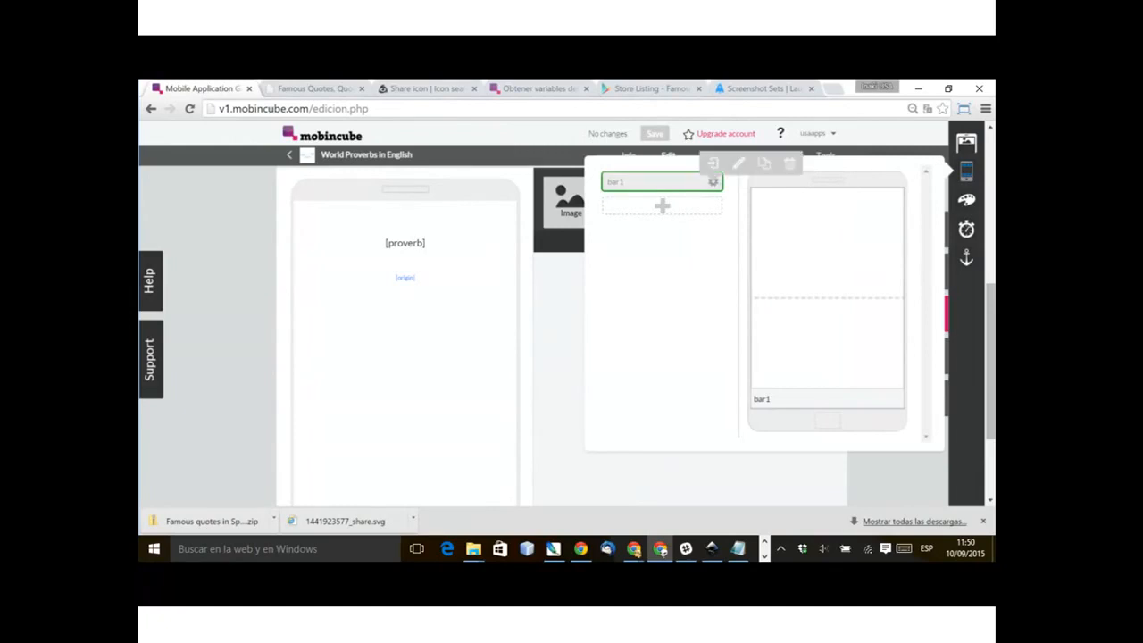
pyautogui.click(739, 160)
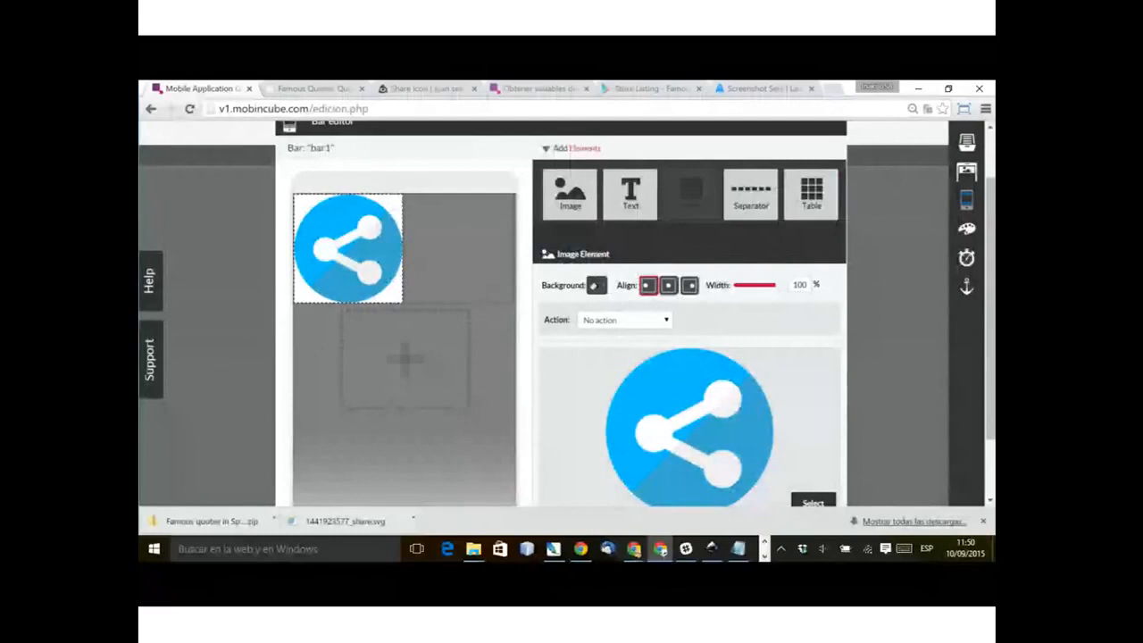
pyautogui.write('40')
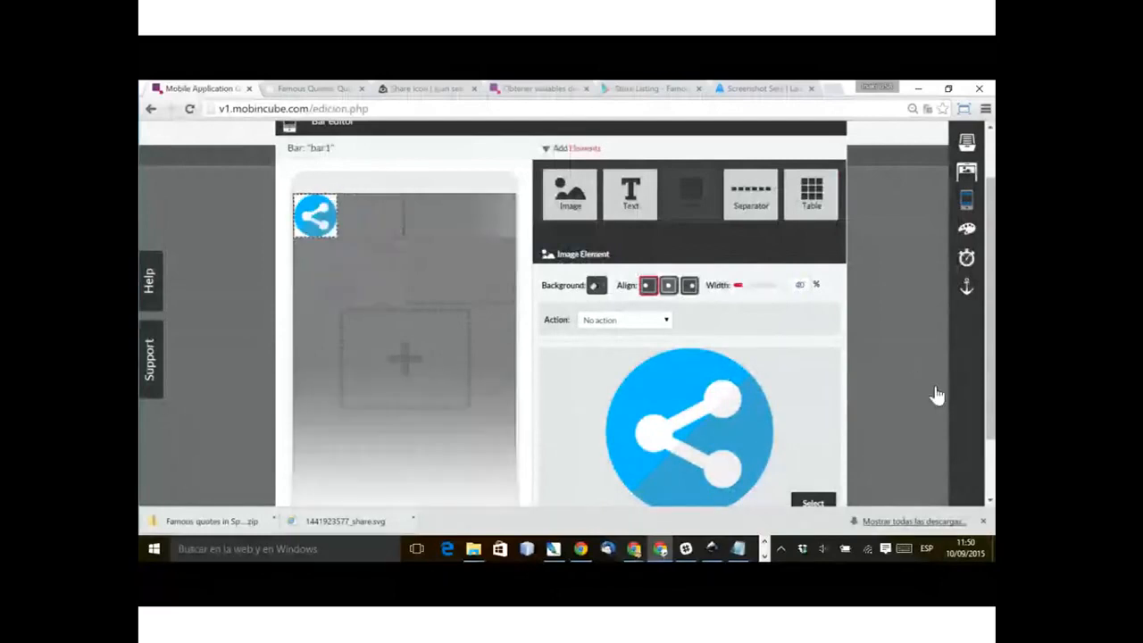
pyautogui.click(669, 285)
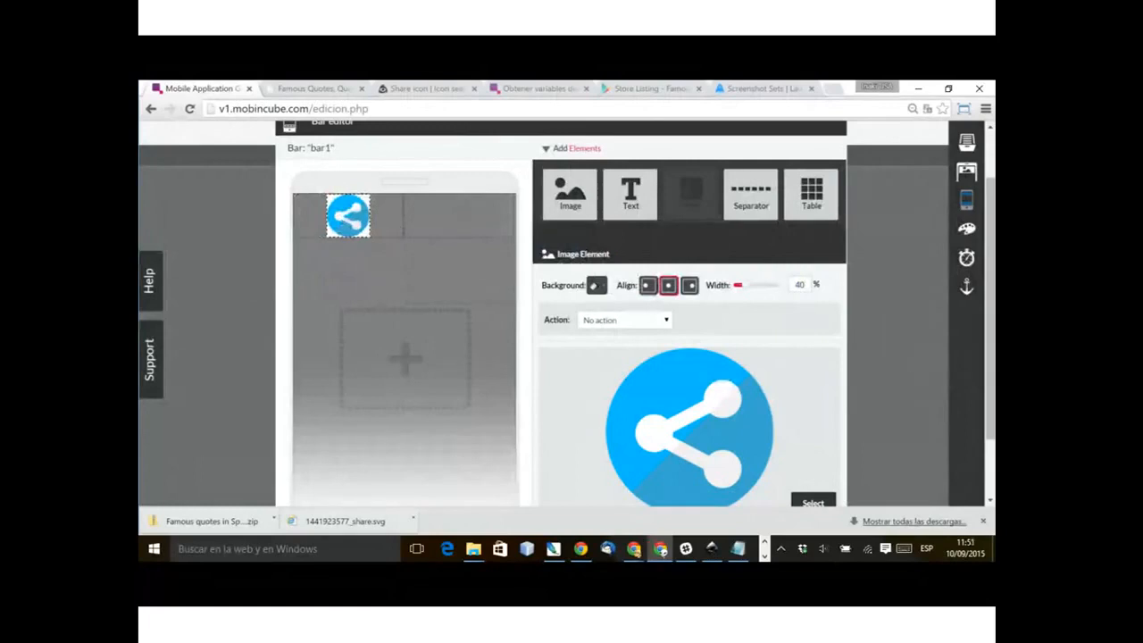
pyautogui.click(279, 483)
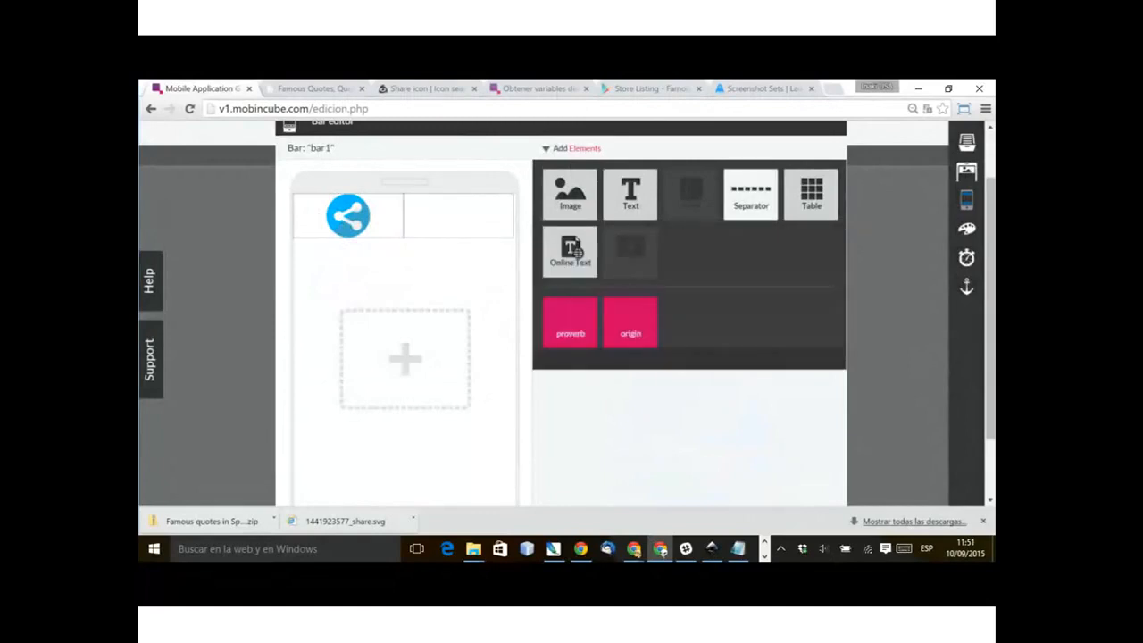
# Step: Add two separators with the No line style to the table's first cell, one above and one below the share icon
pyautogui.moveTo(750, 195); pyautogui.dragTo(457, 302)
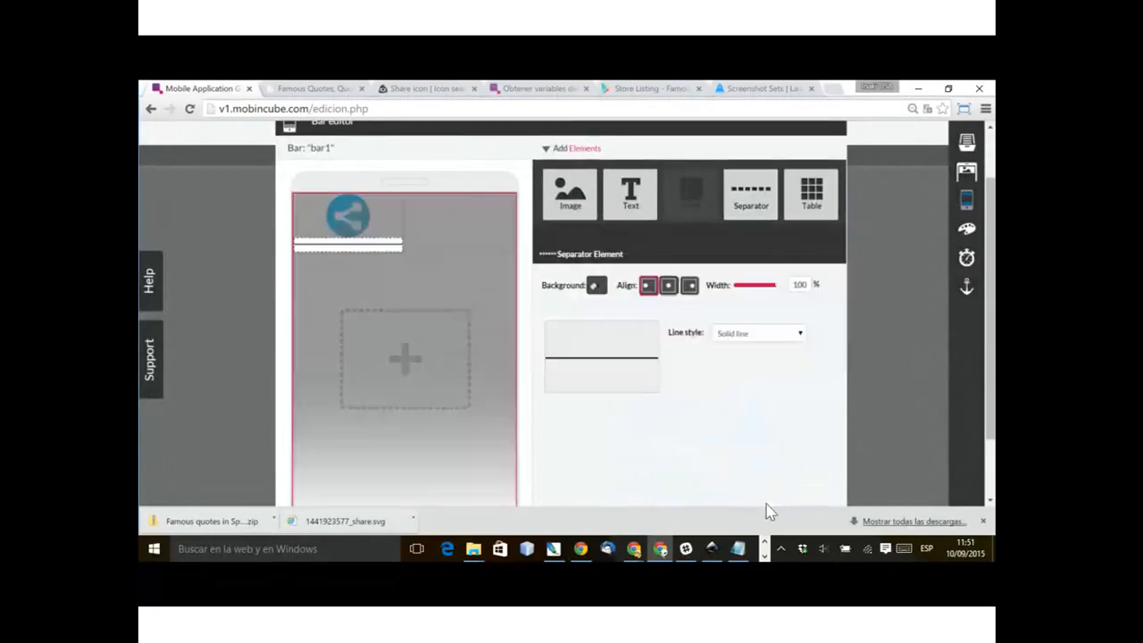
pyautogui.click(758, 333)
pyautogui.click(729, 349)
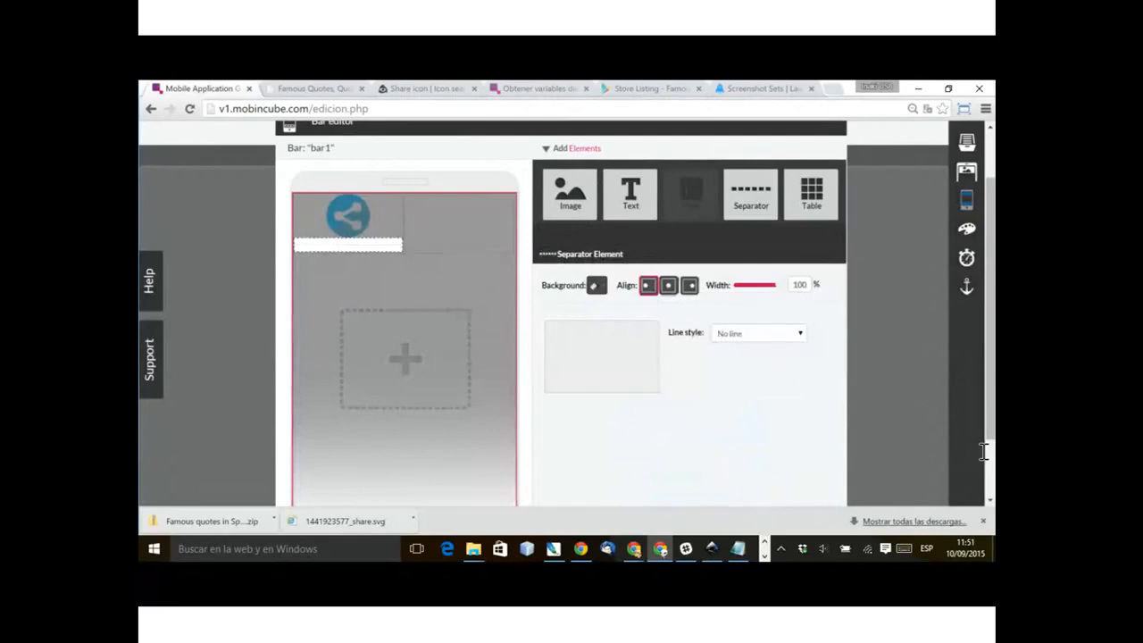
pyautogui.click(442, 316)
pyautogui.moveTo(751, 193); pyautogui.dragTo(348, 250)
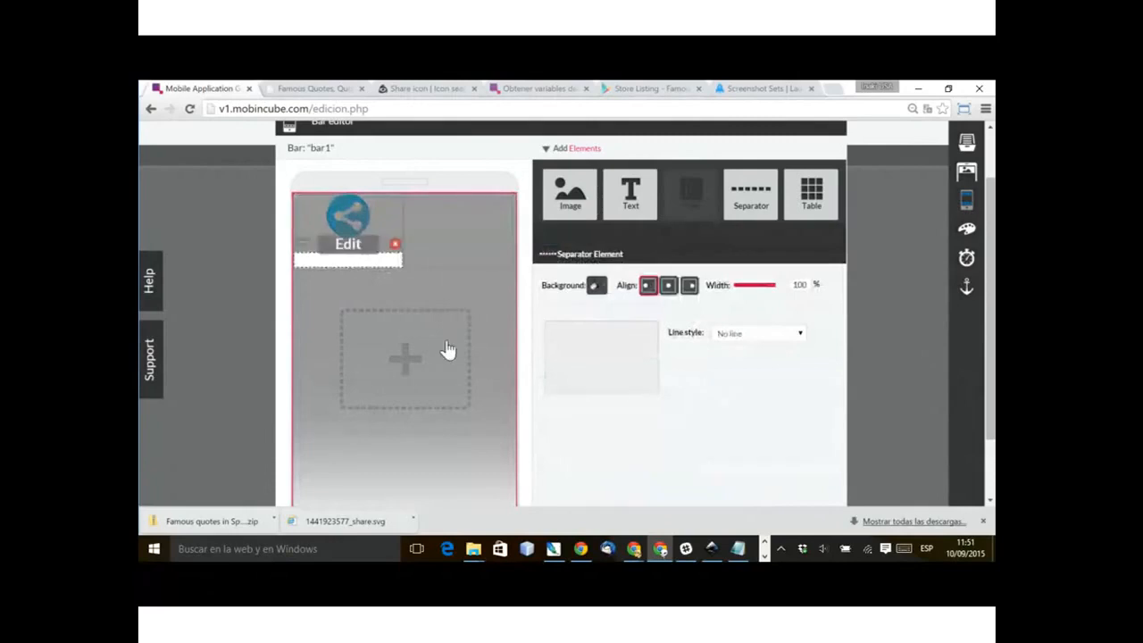
pyautogui.click(285, 324)
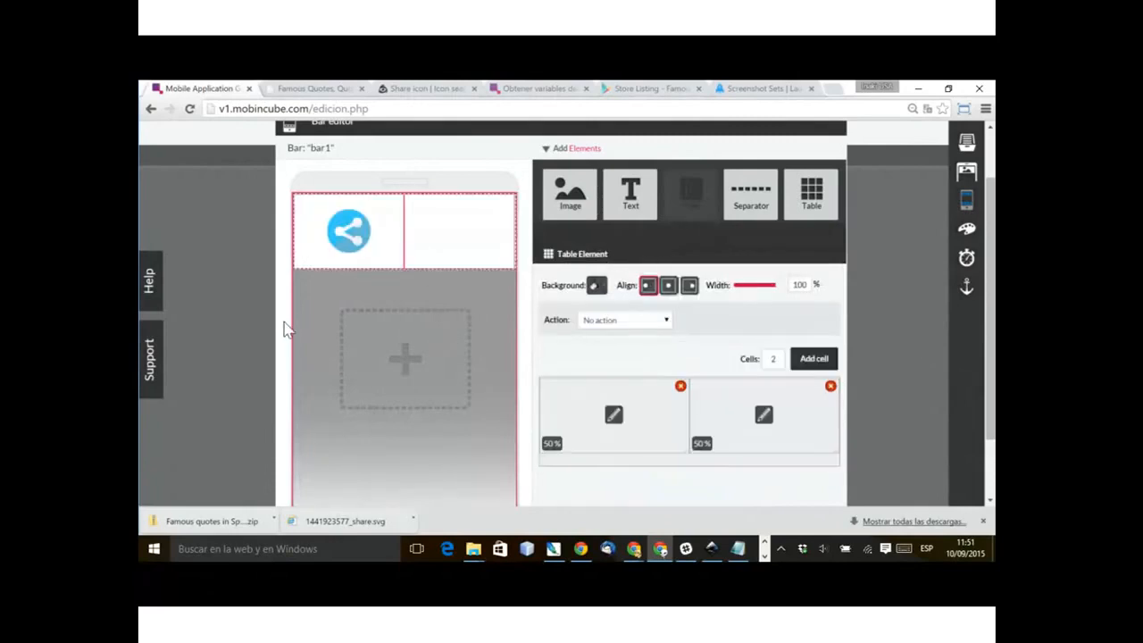
pyautogui.click(465, 305)
pyautogui.click(465, 306)
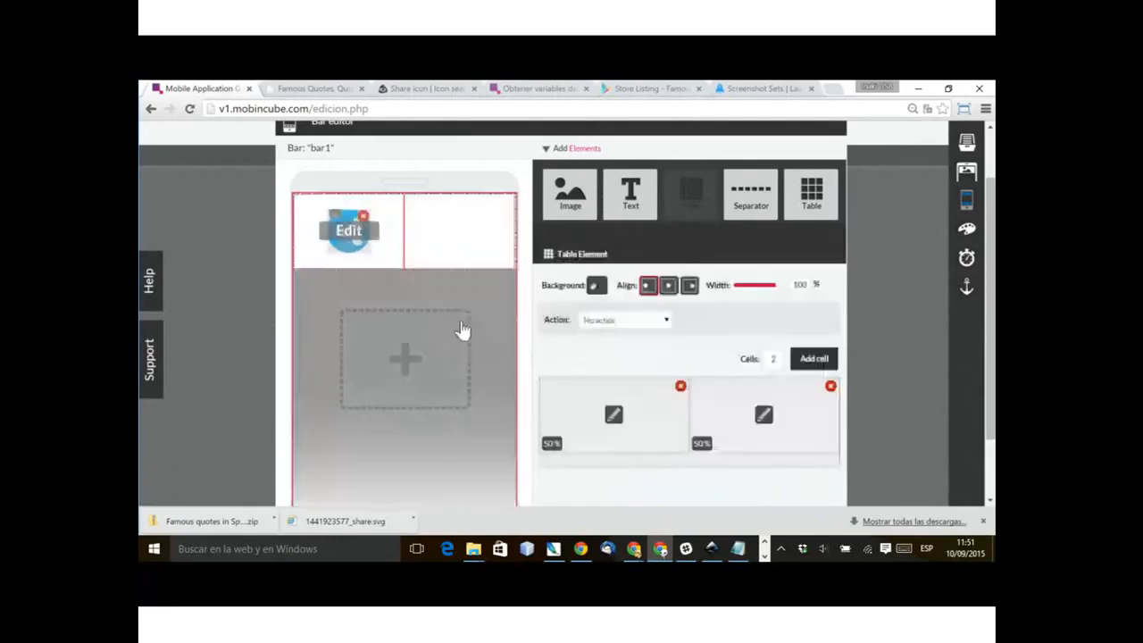
# Step: Assign the Share action to the share icon in bar1
pyautogui.click(451, 315)
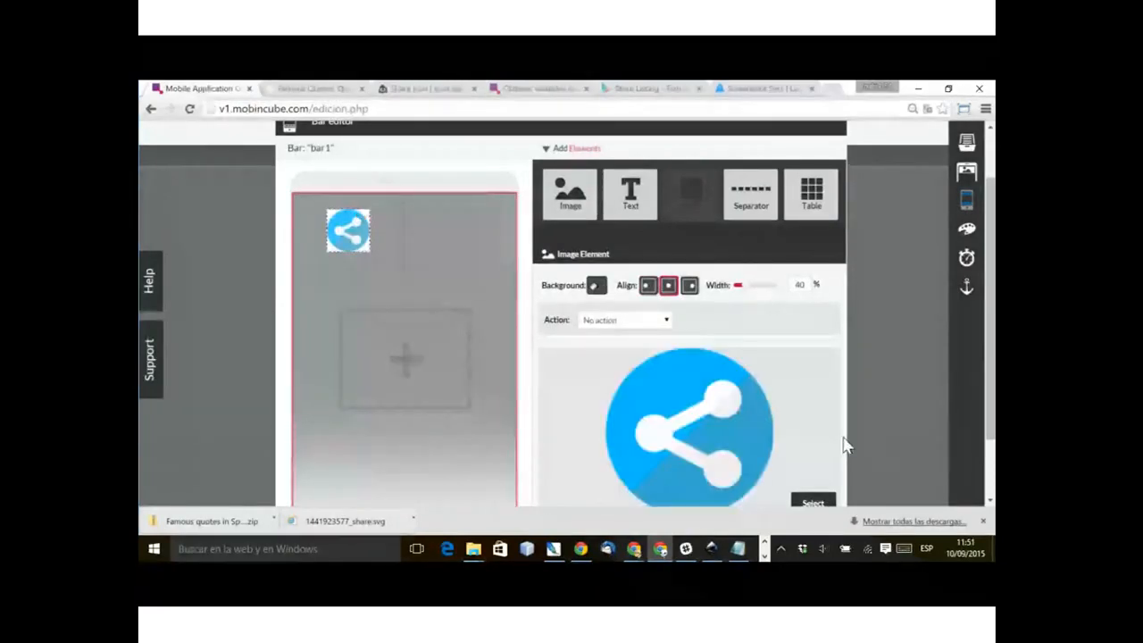
pyautogui.click(625, 319)
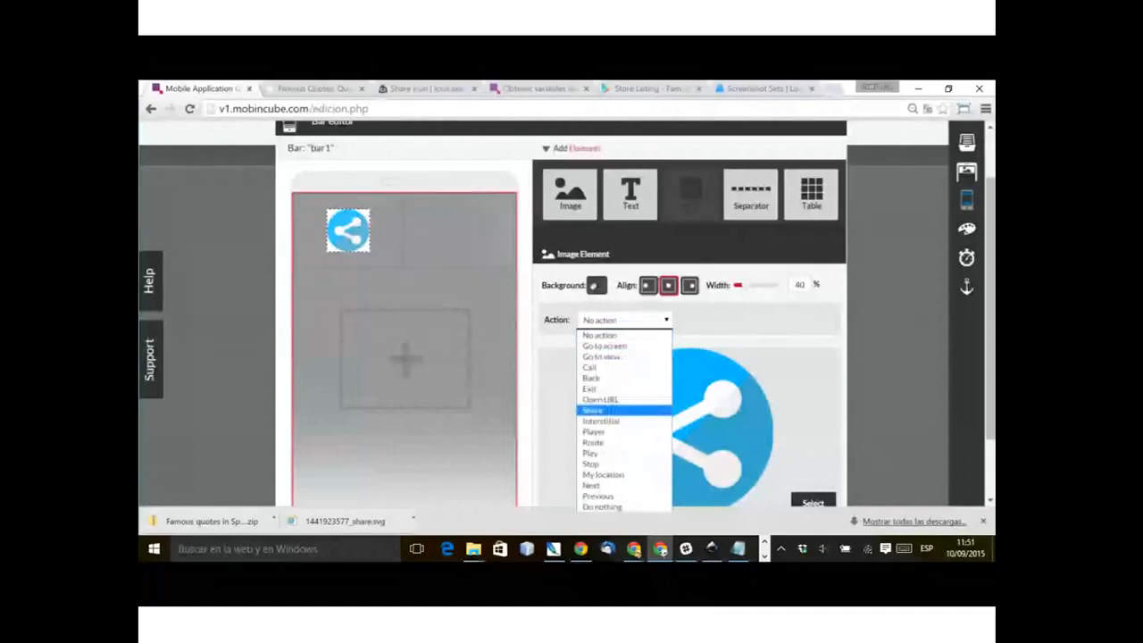
pyautogui.click(612, 411)
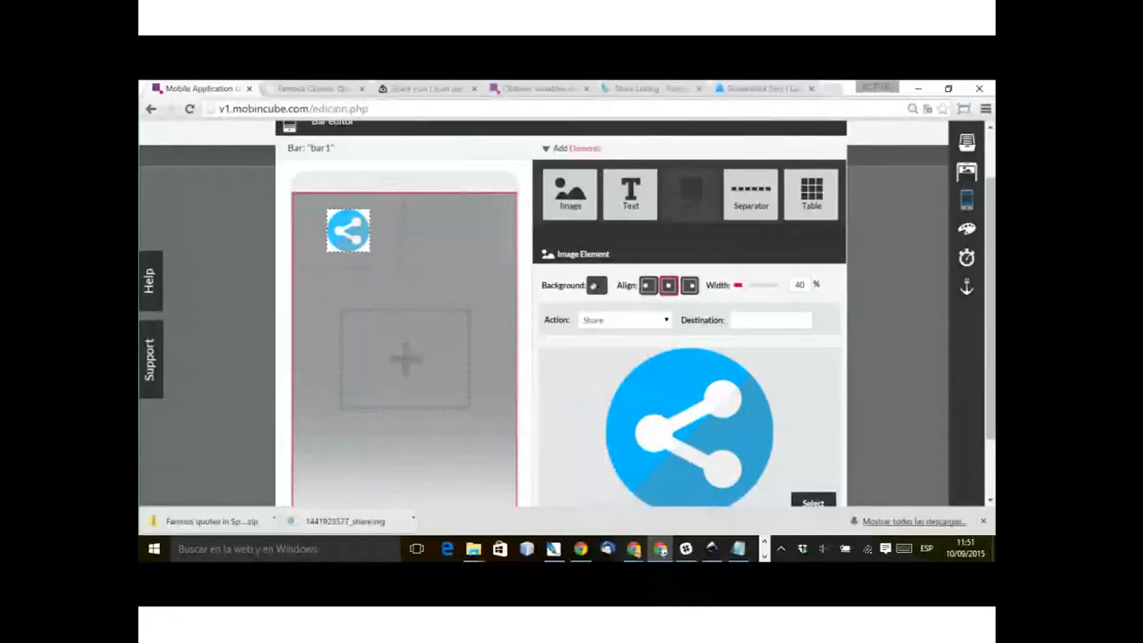
pyautogui.write('jkdsf kdjffnsd kjb ksdjf')
pyautogui.hotkey('ctrl', 'a')
pyautogui.press('BackSpace')
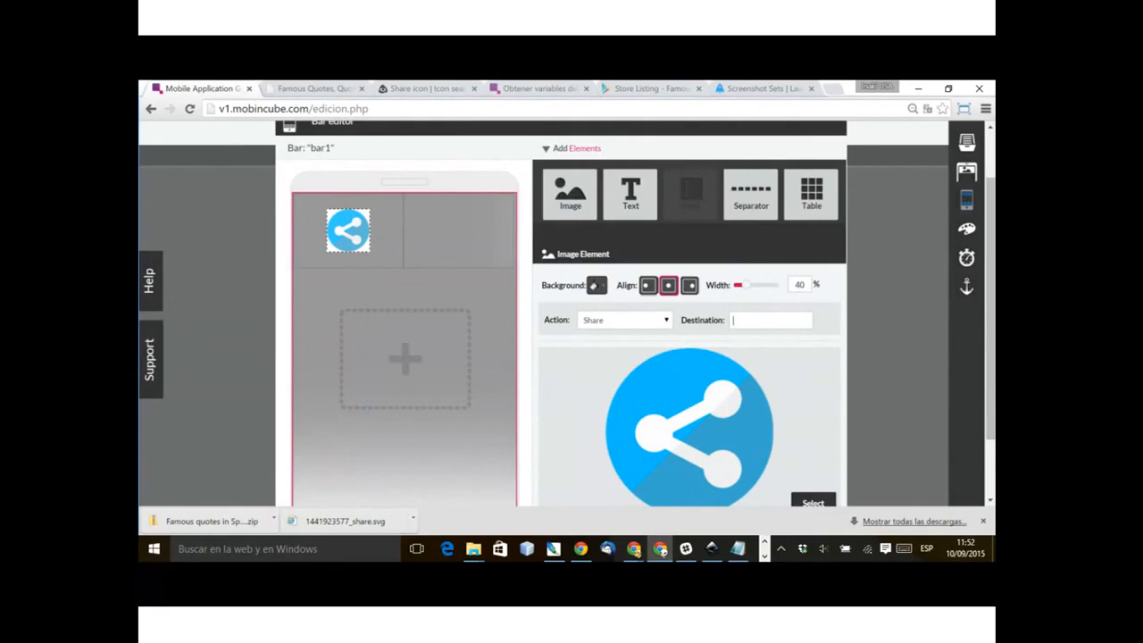
# Step: Enter the proverb and origin field variables as the share icon's Destination, and return to the table's settings
pyautogui.write('0')
pyautogui.write('prov')
pyautogui.write('erb')
pyautogui.write(')')
pyautogui.hotkey('ctrl', 'a')
pyautogui.press('Tab')
pyautogui.write('(')
pyautogui.press('Left')
pyautogui.write('origin')
pyautogui.click(502, 308)
pyautogui.click(502, 308)
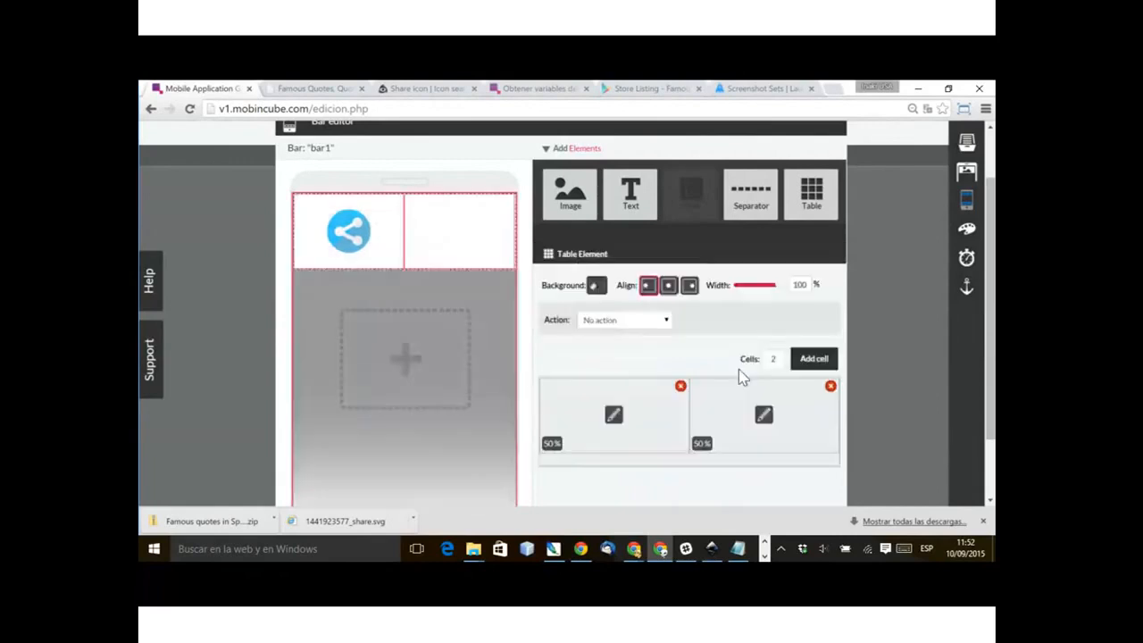
# Step: Place next.png as an image in the second cell of bar1's table, centred at 40% width
pyautogui.moveTo(570, 195); pyautogui.dragTo(770, 415)
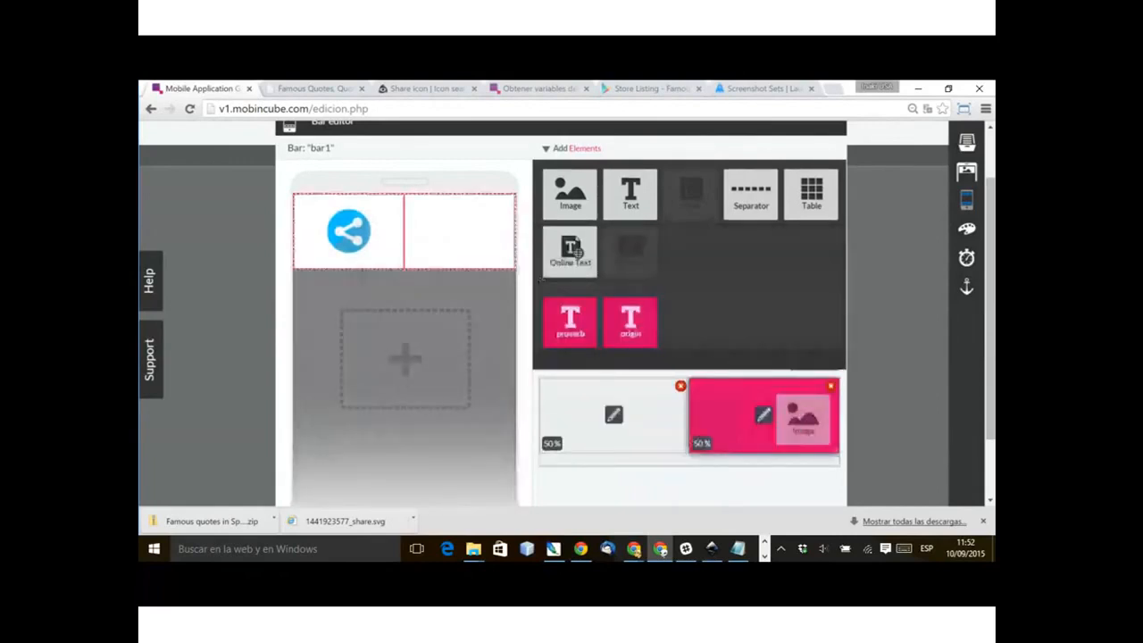
pyautogui.click(625, 319)
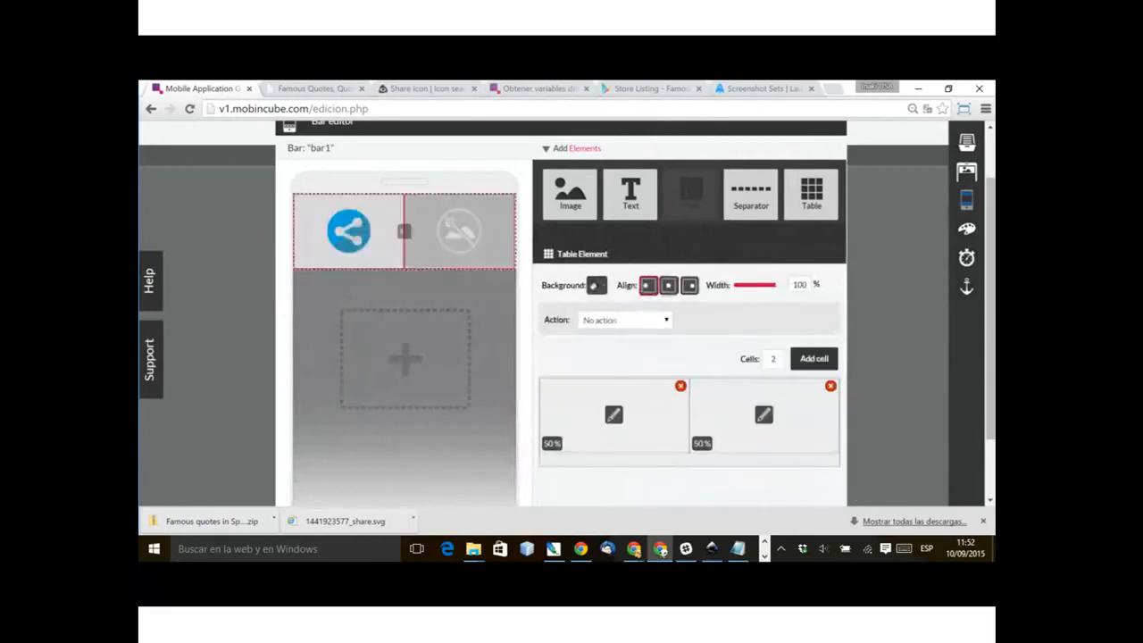
pyautogui.click(459, 230)
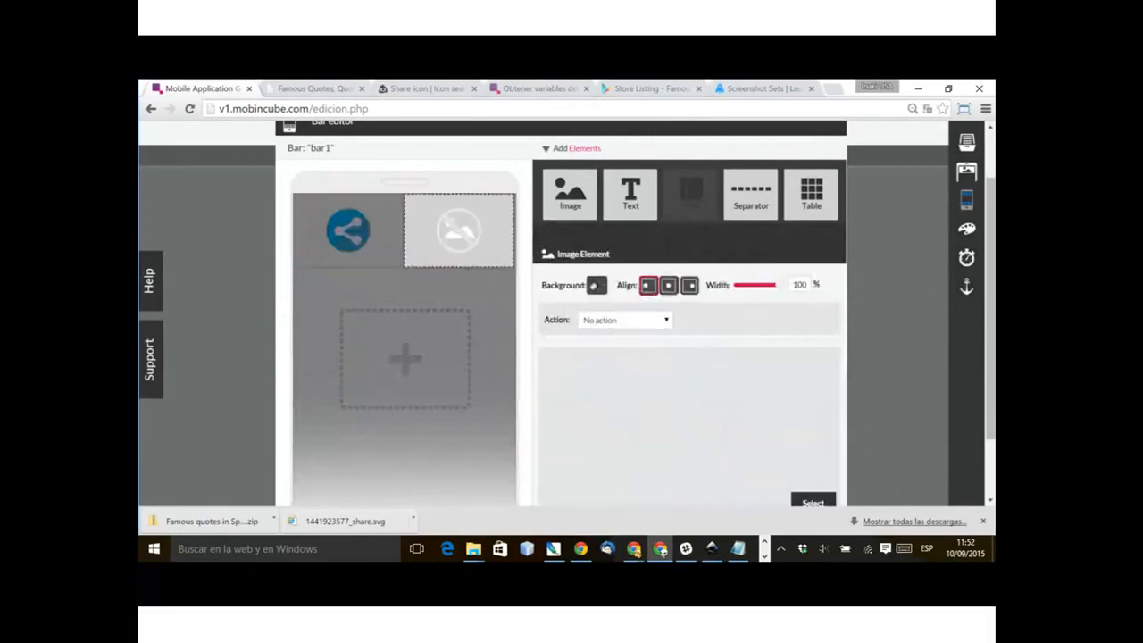
pyautogui.click(813, 502)
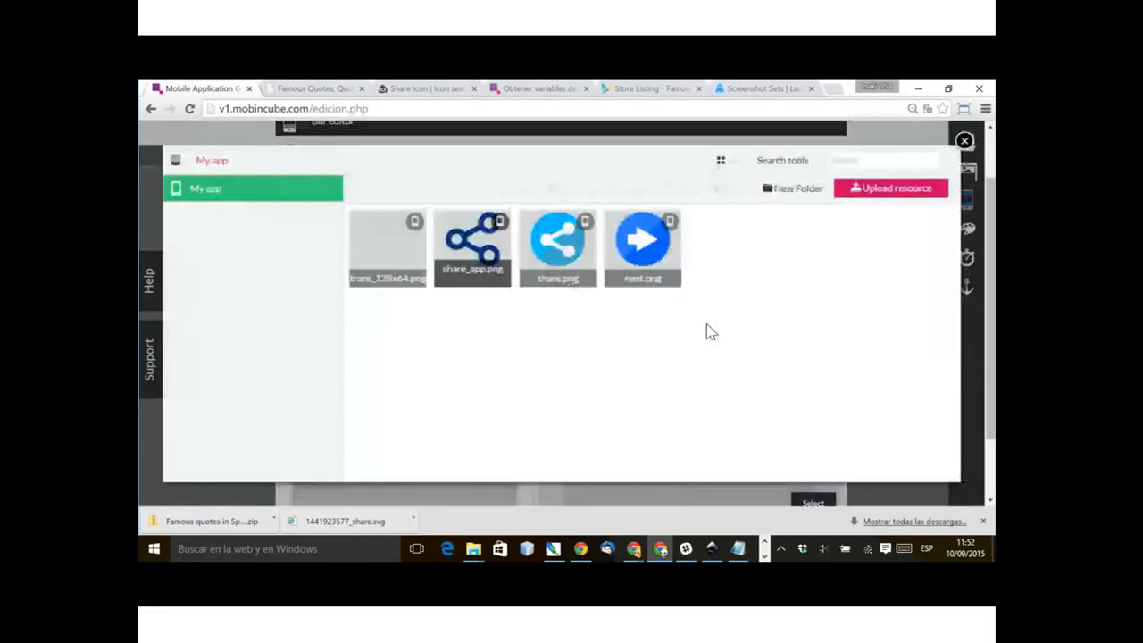
pyautogui.click(642, 239)
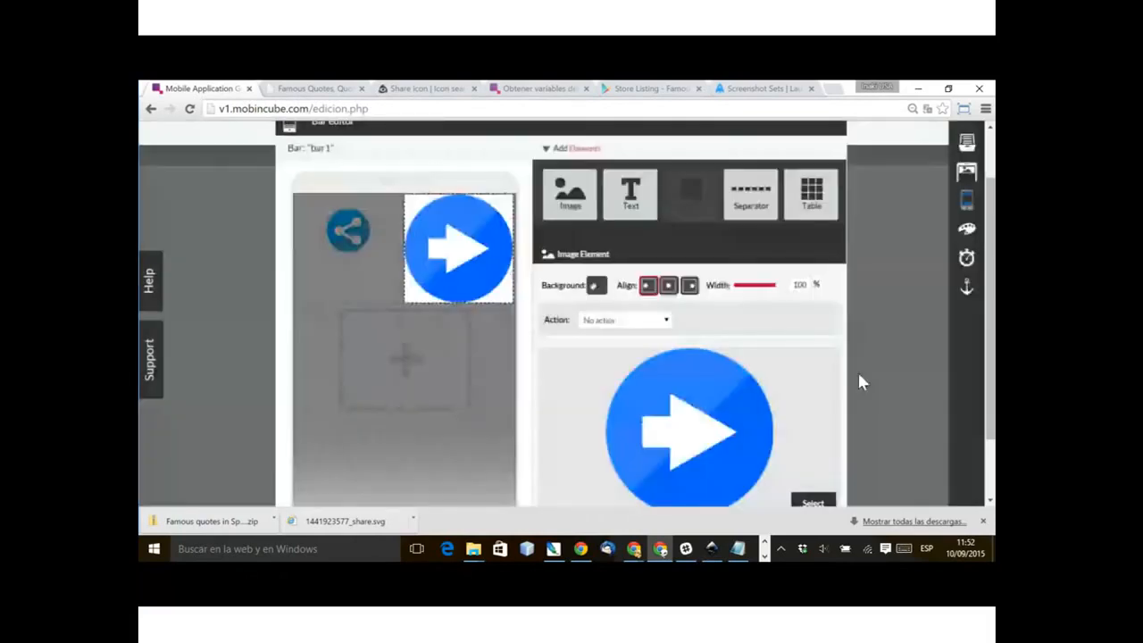
pyautogui.moveTo(793, 285); pyautogui.dragTo(803, 285)
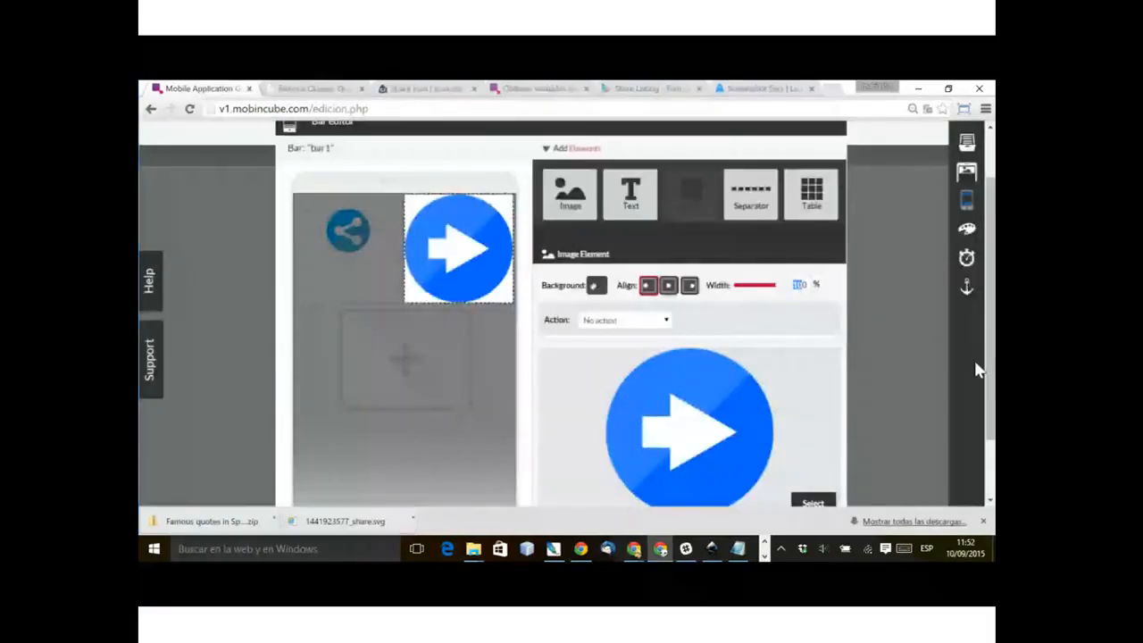
pyautogui.write('40')
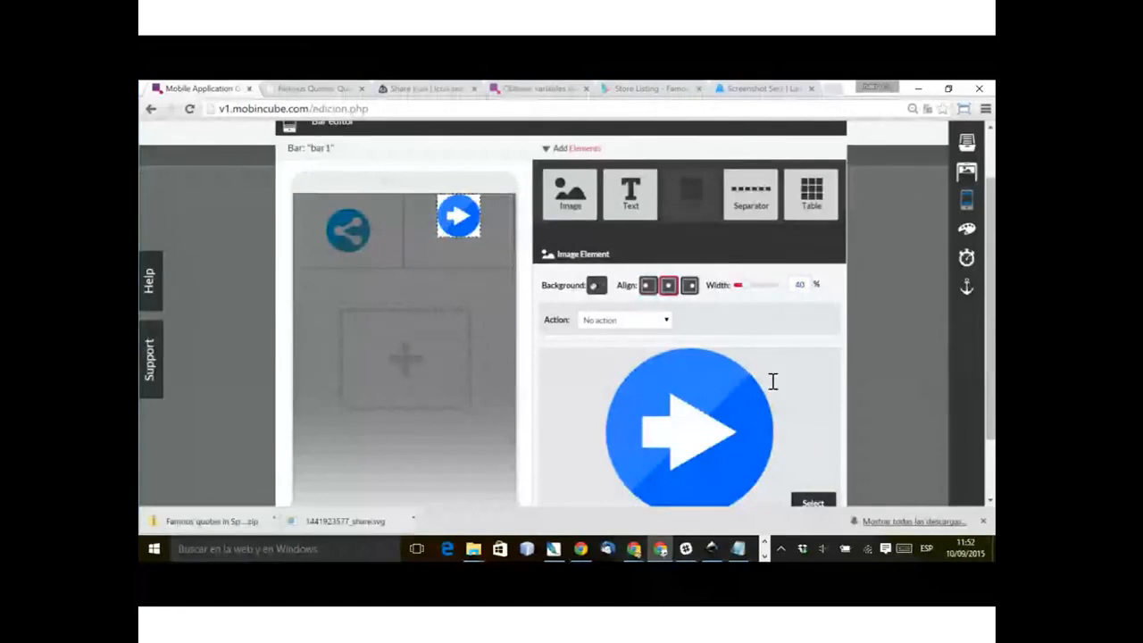
pyautogui.click(378, 438)
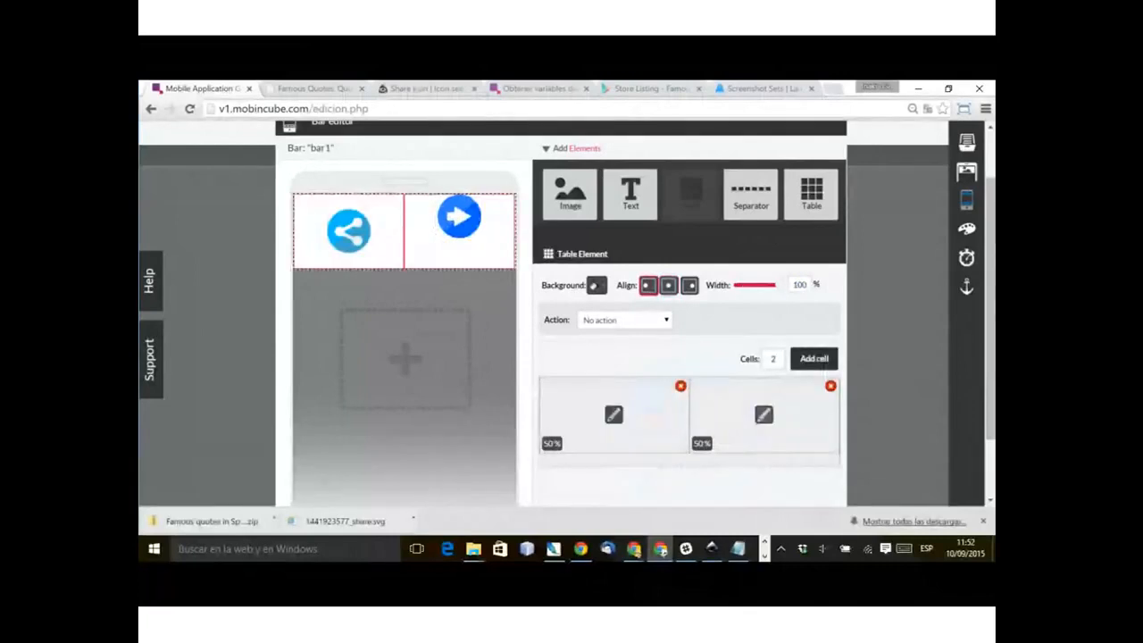
# Step: Align the contents of the table's second cell vertically in the middle and close the bar editor
pyautogui.click(763, 415)
pyautogui.scroll(-1, 563, 313)
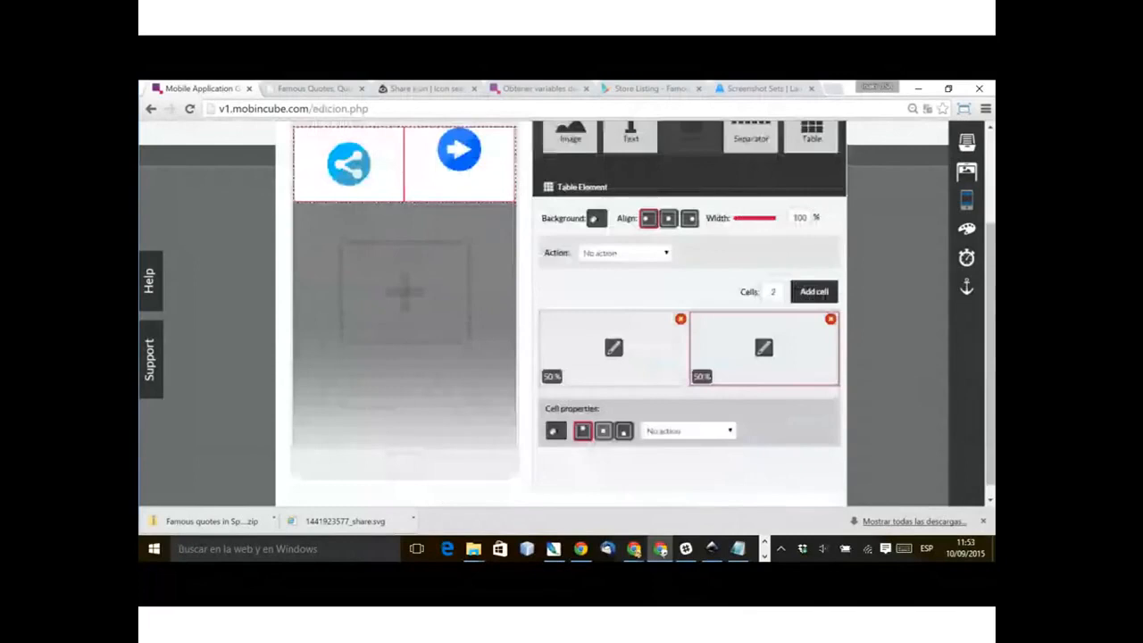
pyautogui.scroll(2, 563, 312)
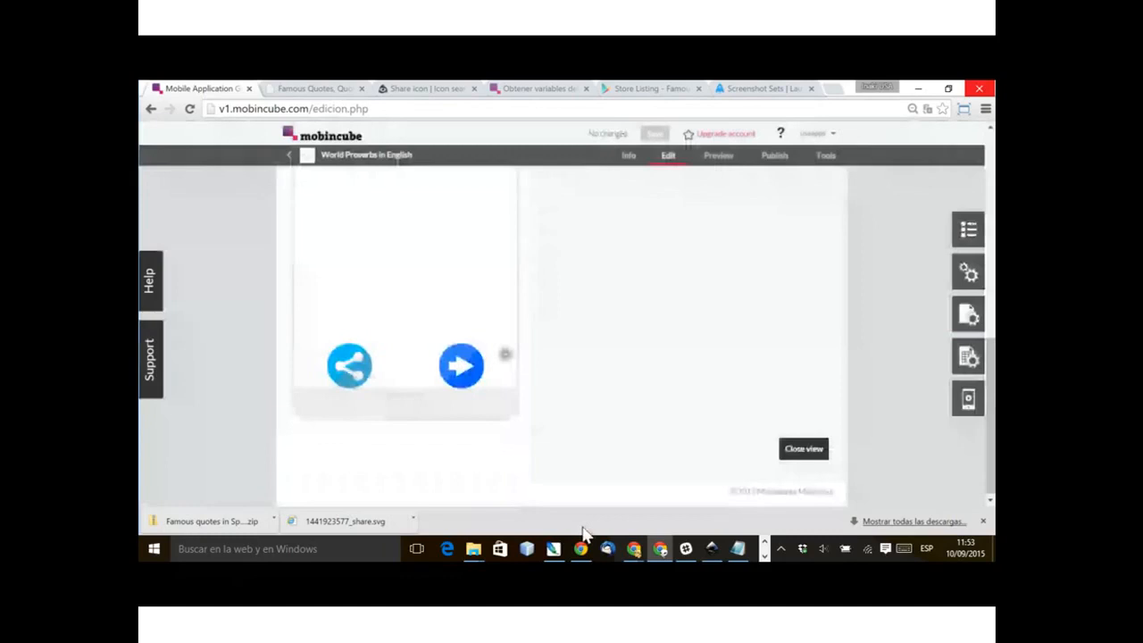
# Step: Duplicate the proverb1 screen under the name proverb2
pyautogui.click(968, 230)
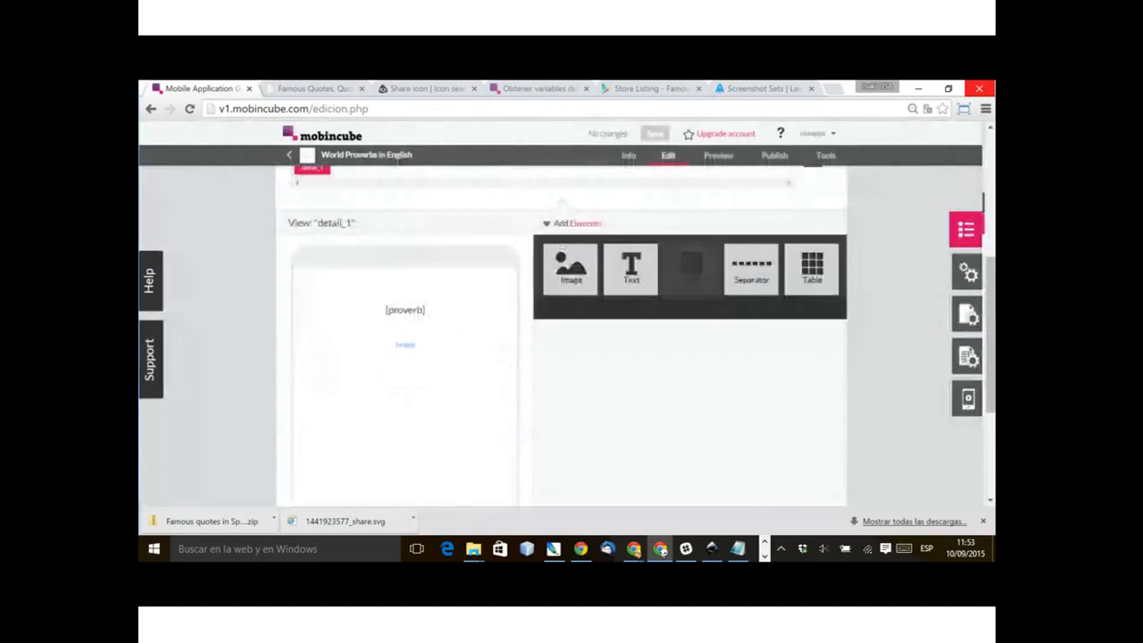
pyautogui.click(973, 203)
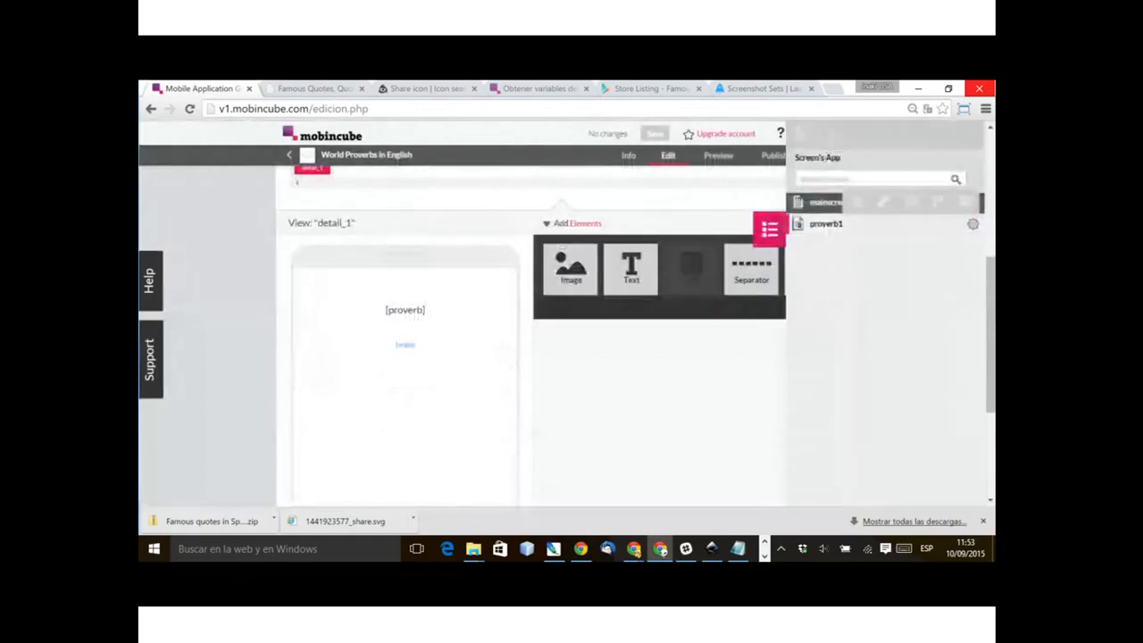
pyautogui.click(912, 202)
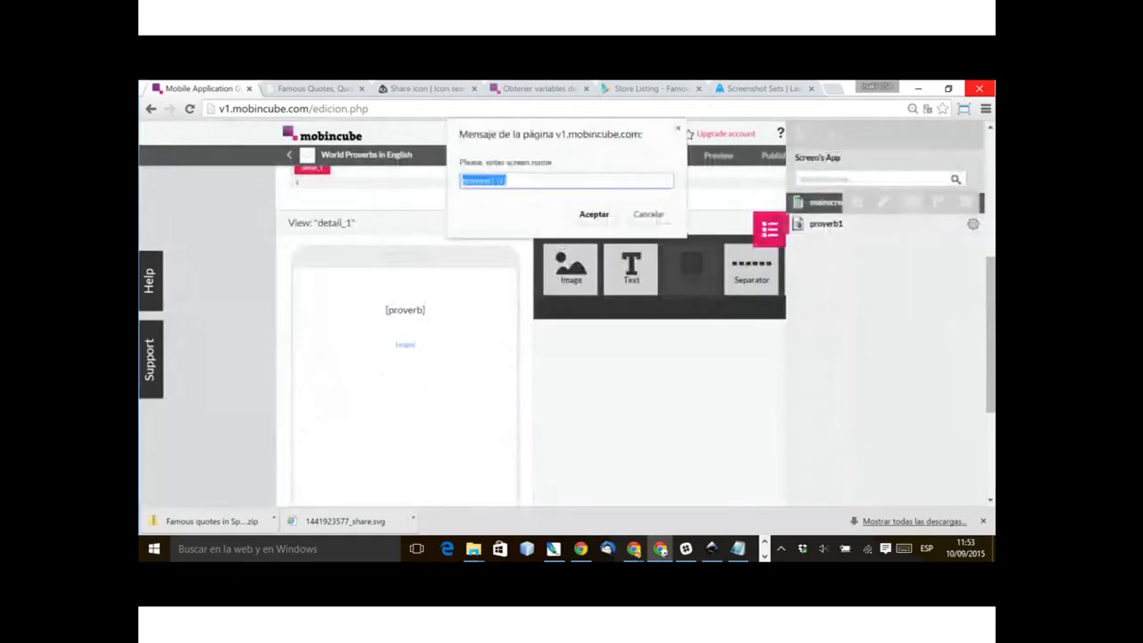
pyautogui.write('proverb2')
pyautogui.press('Return')
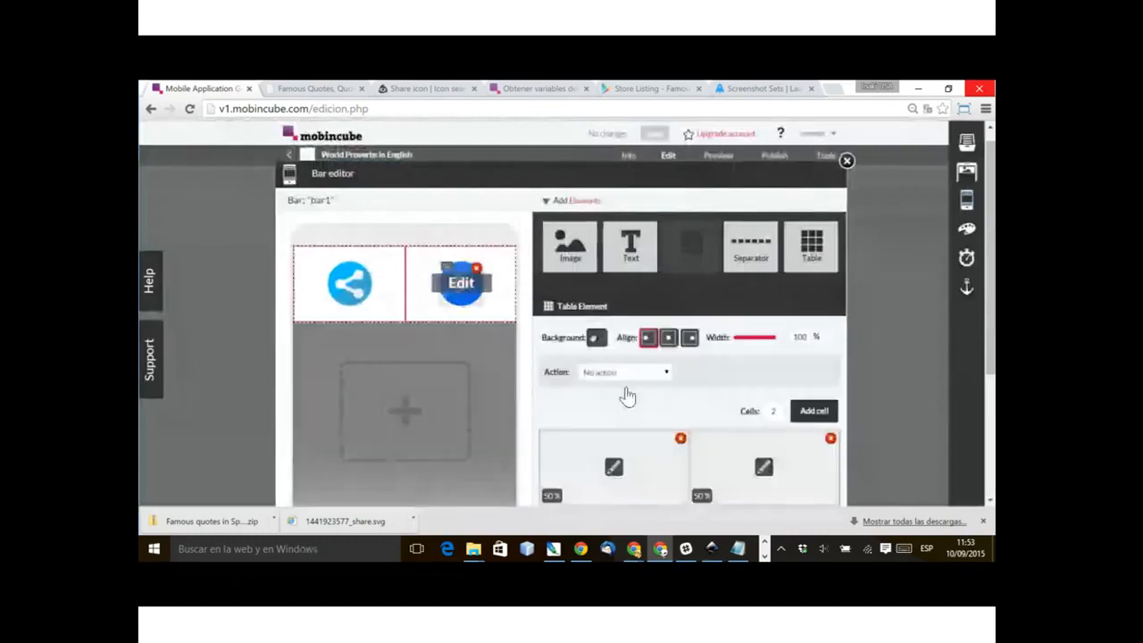
# Step: Assign the Go to screen action with destination proverb2 to the next icon in bar1, and close the bar editor
pyautogui.click(626, 373)
pyautogui.press('Down')
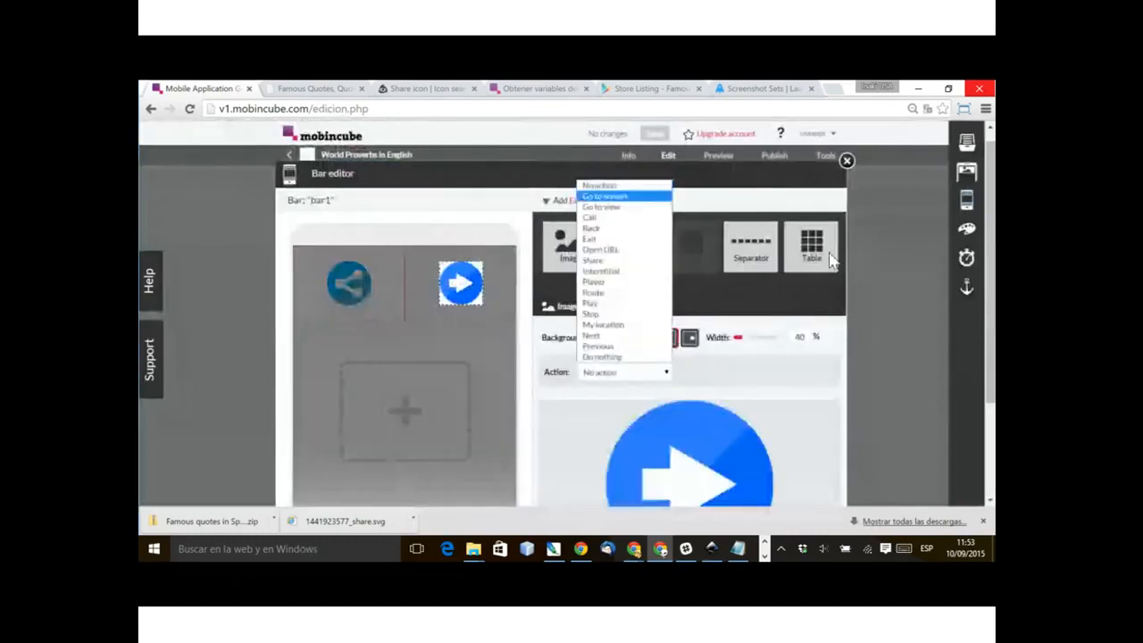
pyautogui.press('Return')
pyautogui.click(775, 373)
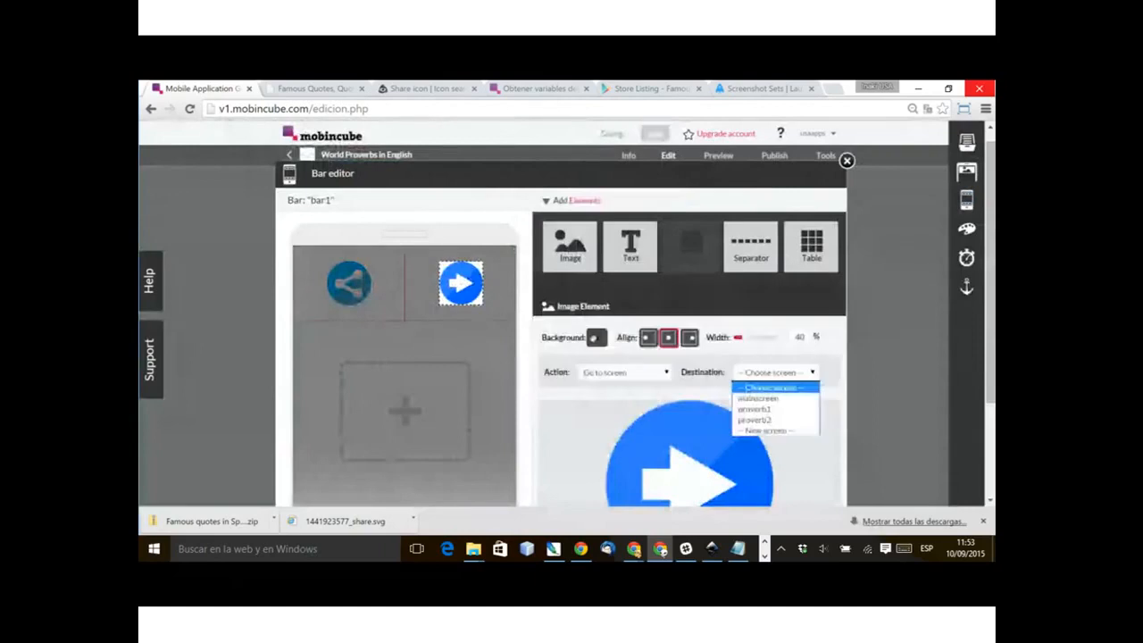
pyautogui.press('Down')
pyautogui.press('Down')
pyautogui.press('Down')
pyautogui.press('Return')
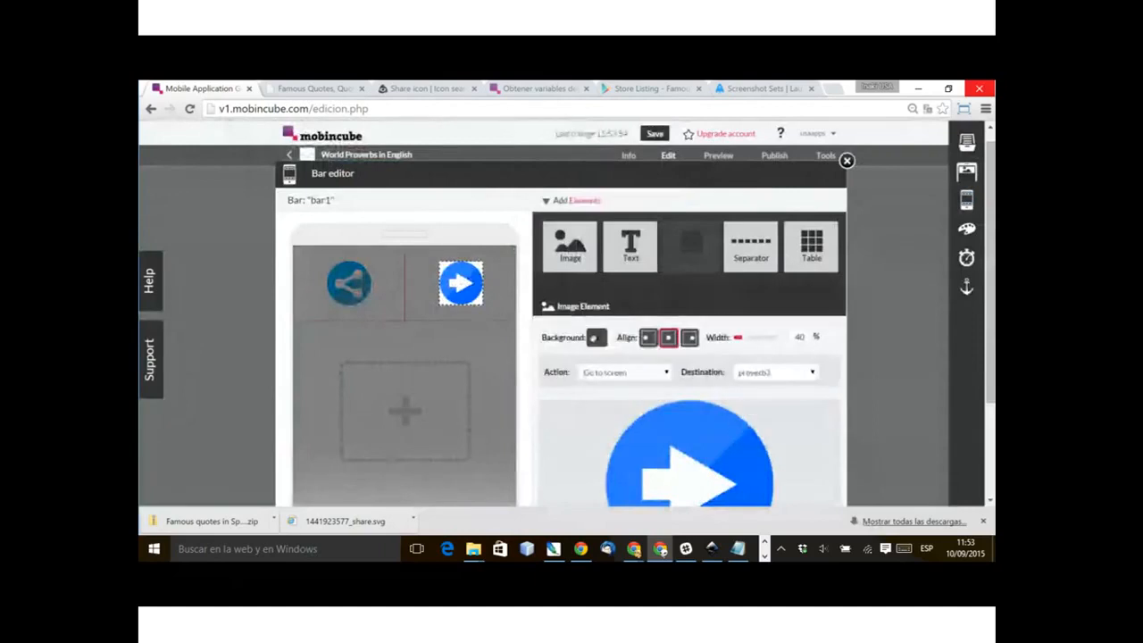
pyautogui.click(405, 285)
pyautogui.click(405, 411)
pyautogui.click(846, 160)
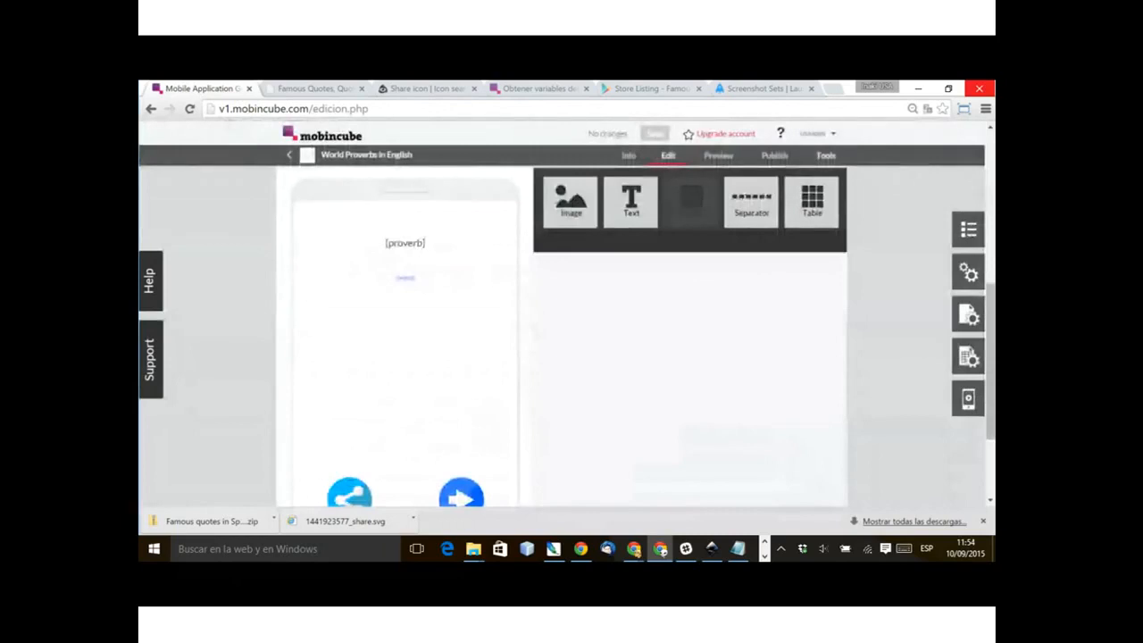
pyautogui.scroll(-2, 562, 331)
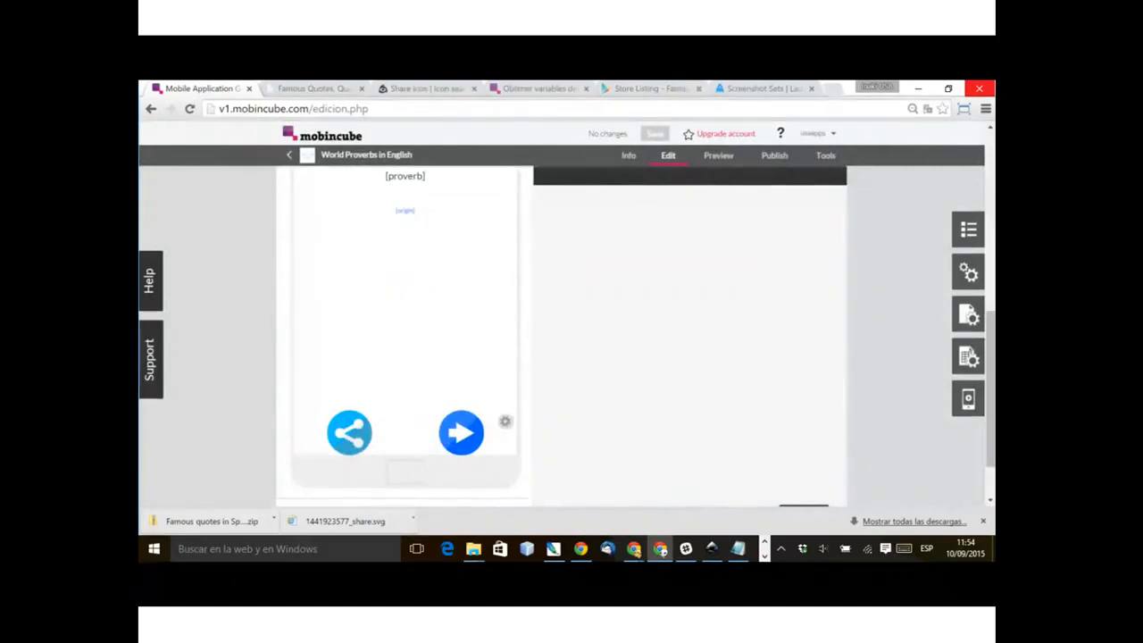
pyautogui.scroll(2, 562, 330)
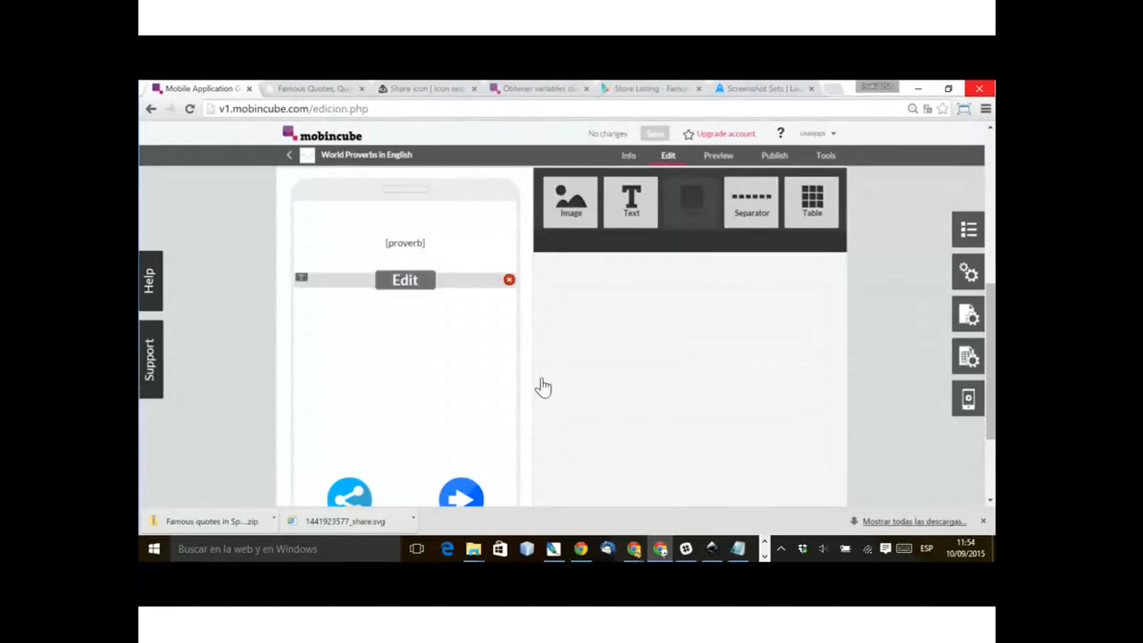
pyautogui.scroll(-1, 564, 371)
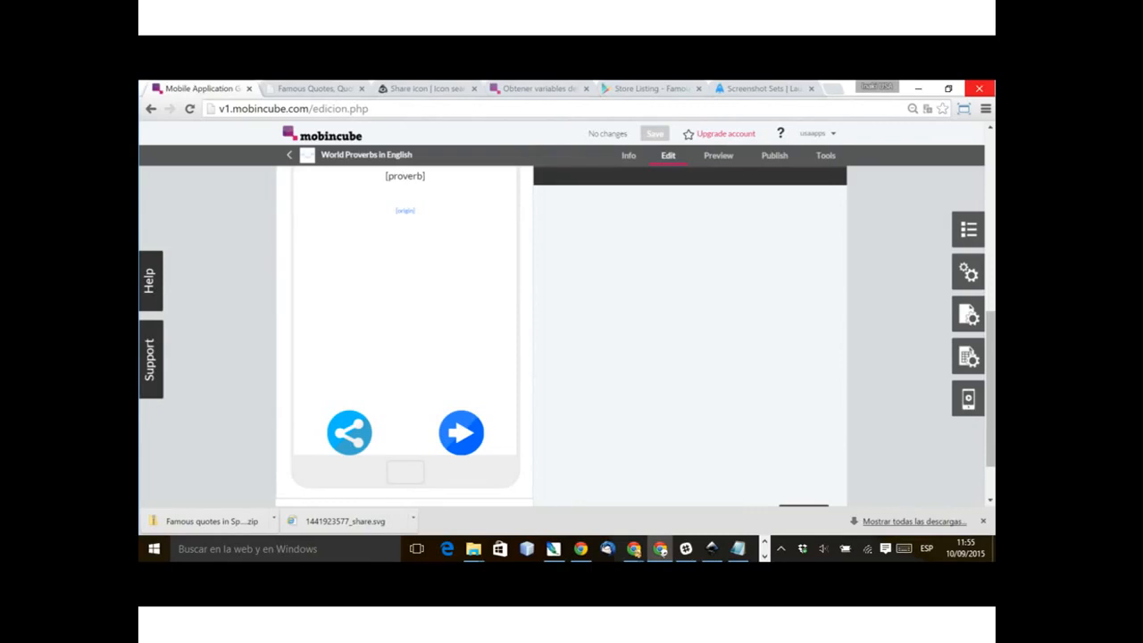
pyautogui.scroll(2, 563, 334)
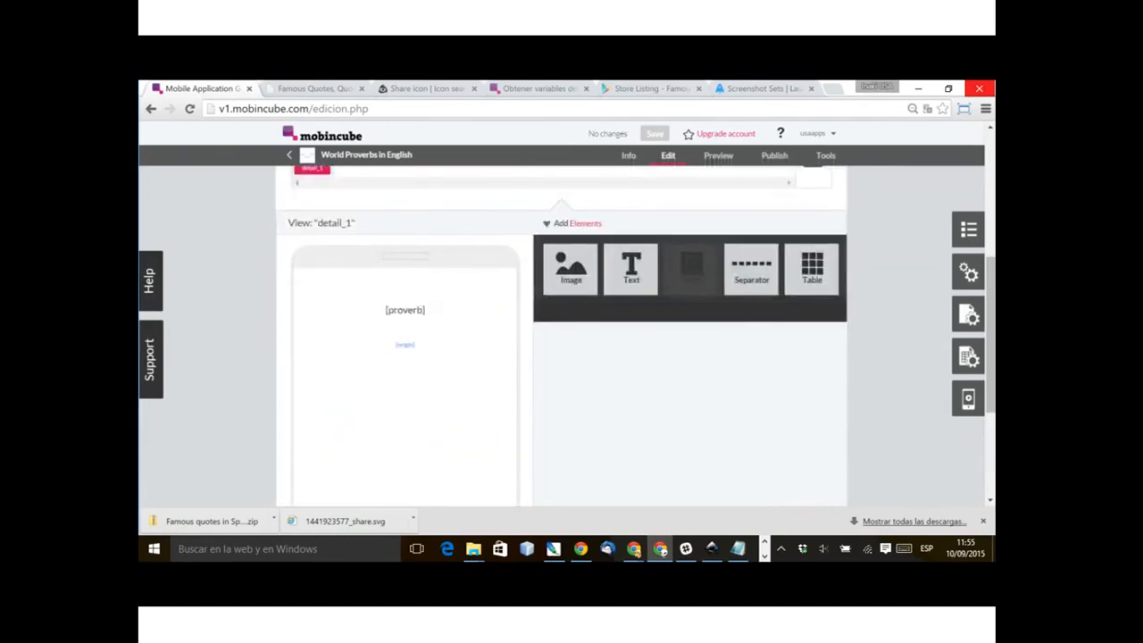
pyautogui.click(968, 230)
pyautogui.click(769, 230)
pyautogui.scroll(-2, 560, 357)
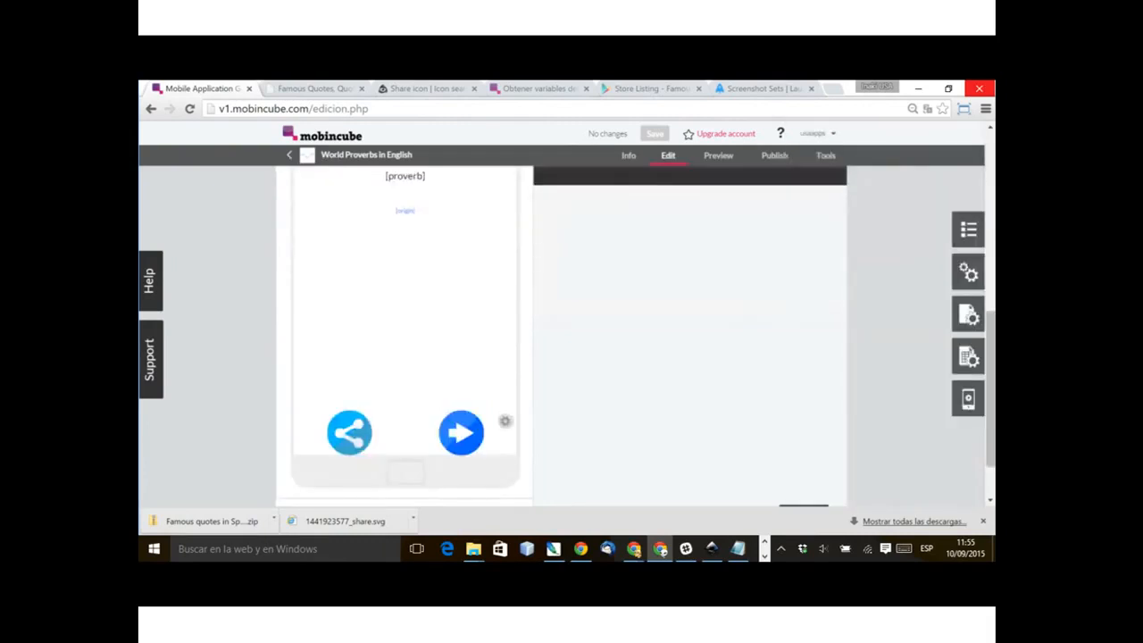
pyautogui.scroll(3, 553, 497)
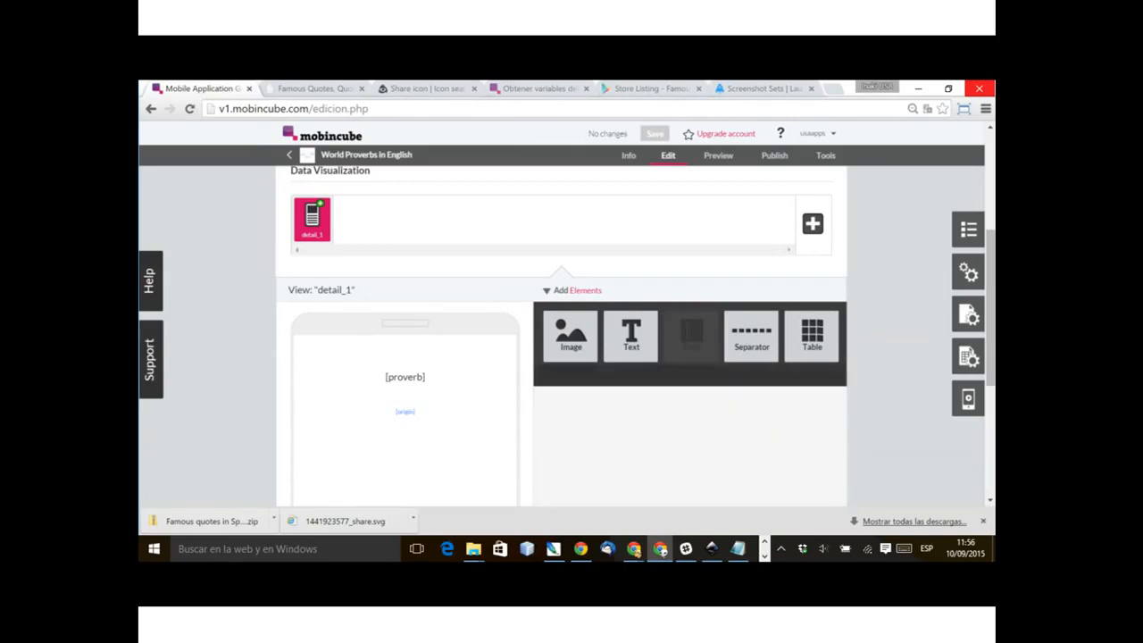
# Step: Create a new bar named header
pyautogui.click(969, 315)
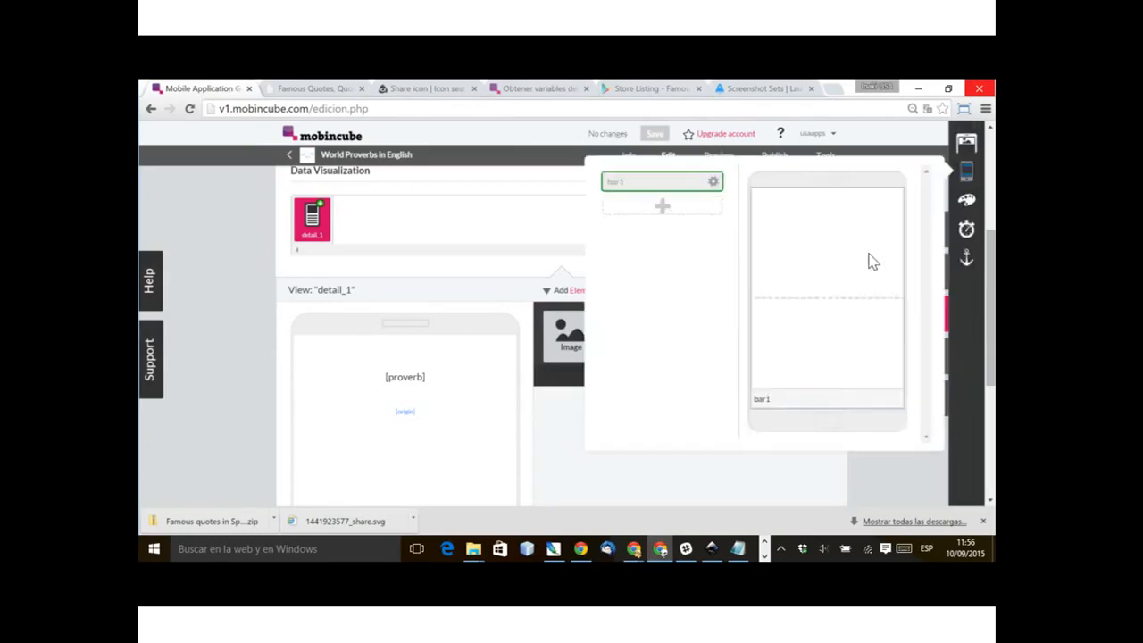
pyautogui.write('header')
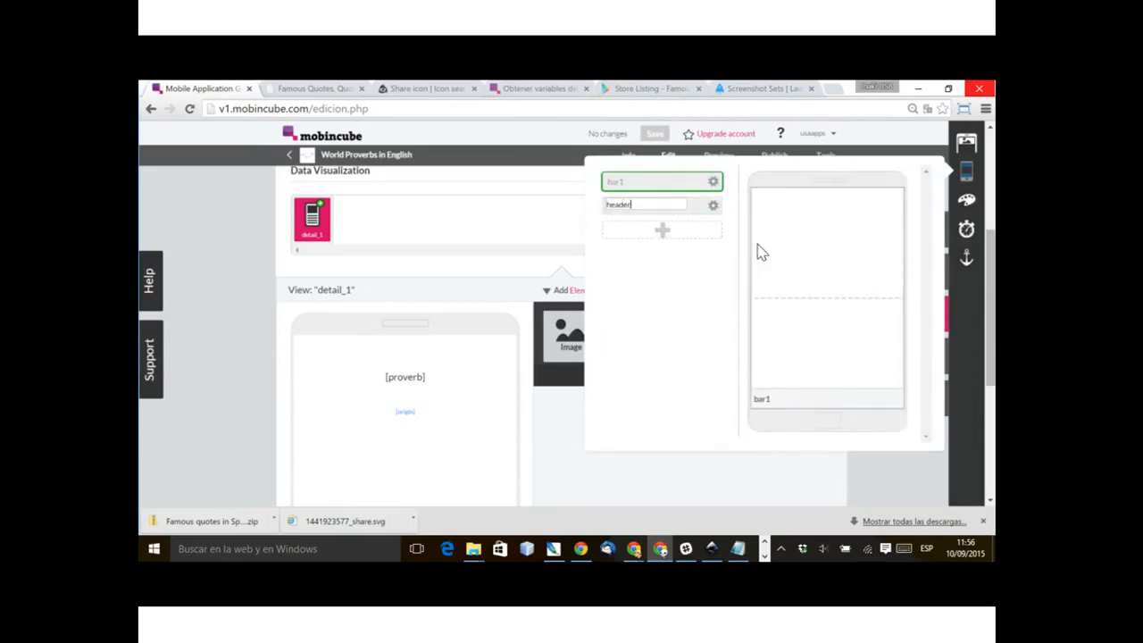
pyautogui.press('Return')
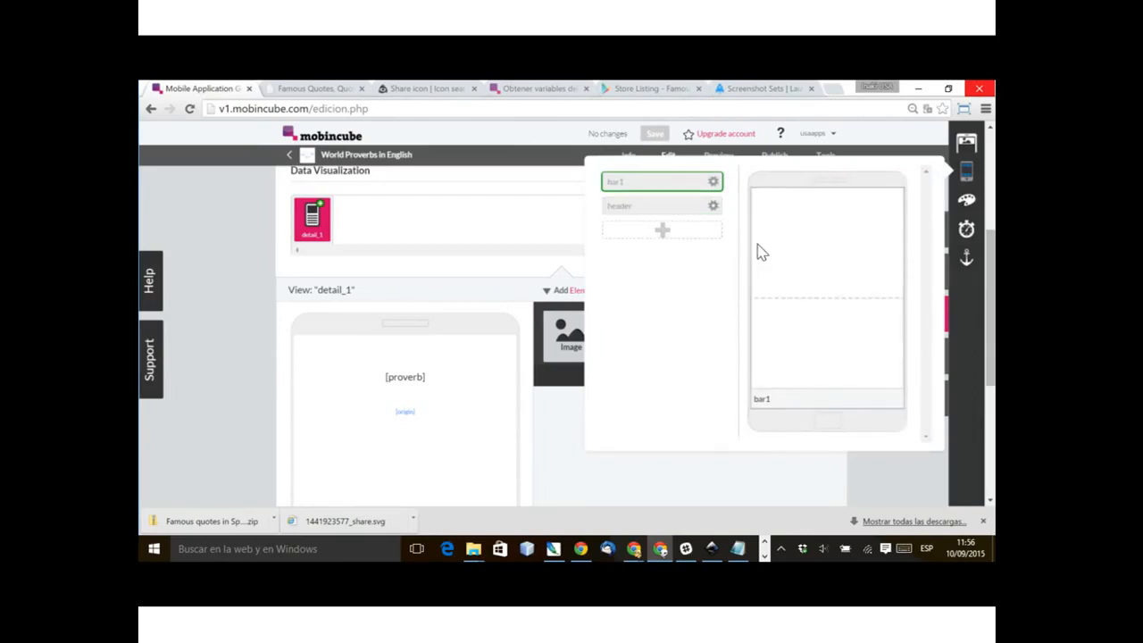
# Step: Edit the header bar to hold a two-cell table with an image element in its second cell
pyautogui.click(659, 206)
pyautogui.click(713, 205)
pyautogui.click(739, 187)
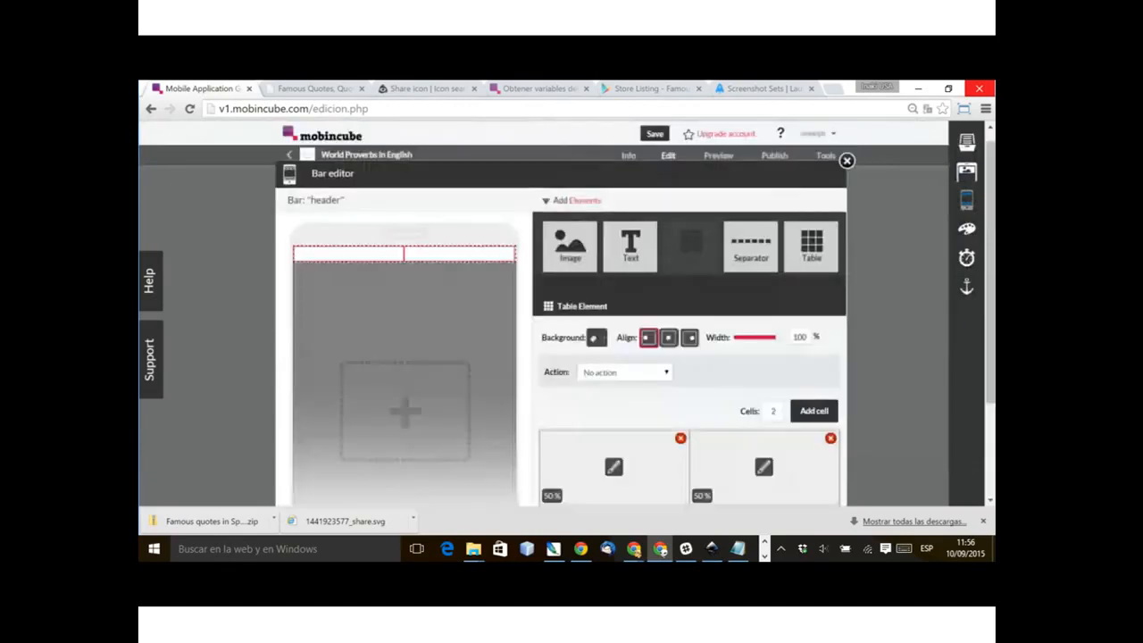
pyautogui.scroll(-1, 901, 375)
pyautogui.moveTo(569, 179); pyautogui.dragTo(764, 398)
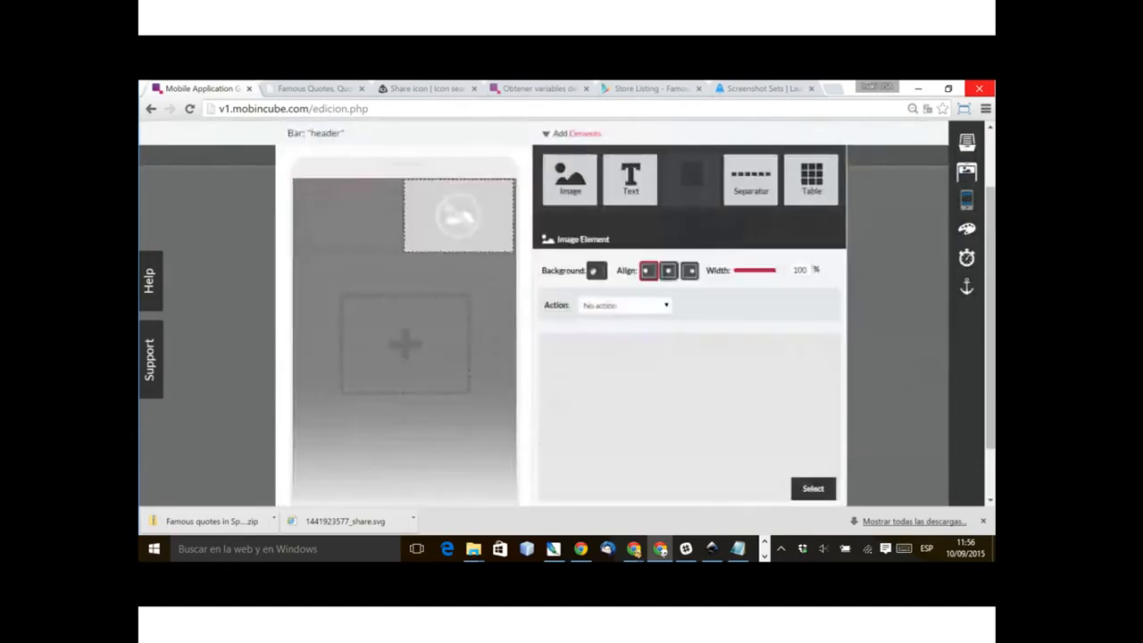
# Step: Try to fill the header's image element with share_app.png at 30% width
pyautogui.click(812, 489)
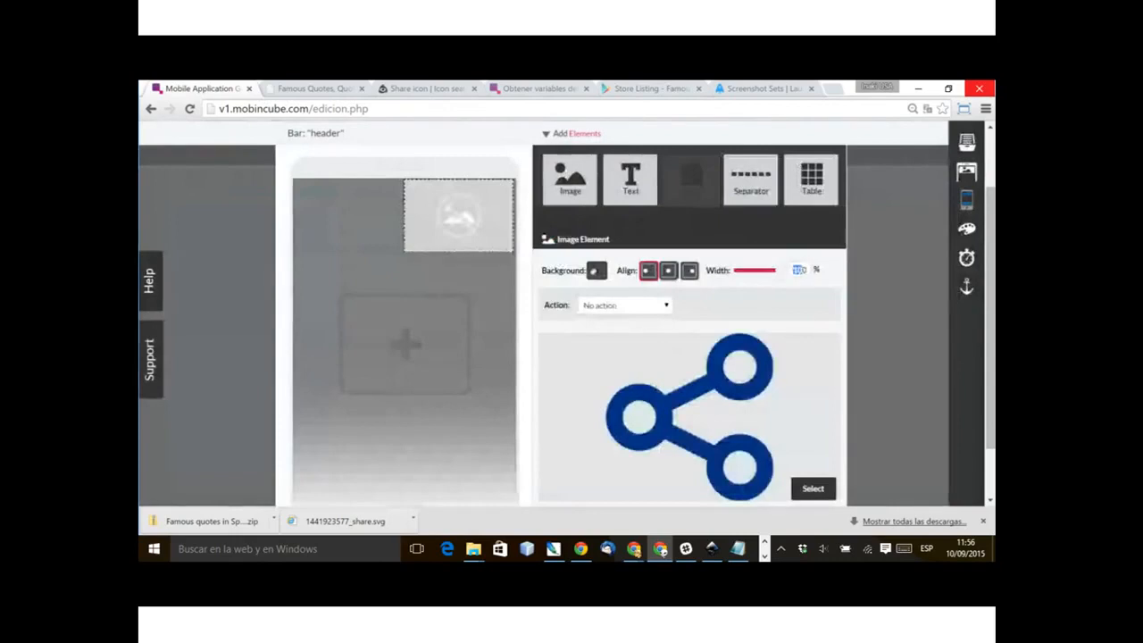
pyautogui.write('30')
pyautogui.press('Return')
# Step: Set the image in the header table's second cell to share_app.png, right-aligned at 20% width
pyautogui.click(461, 219)
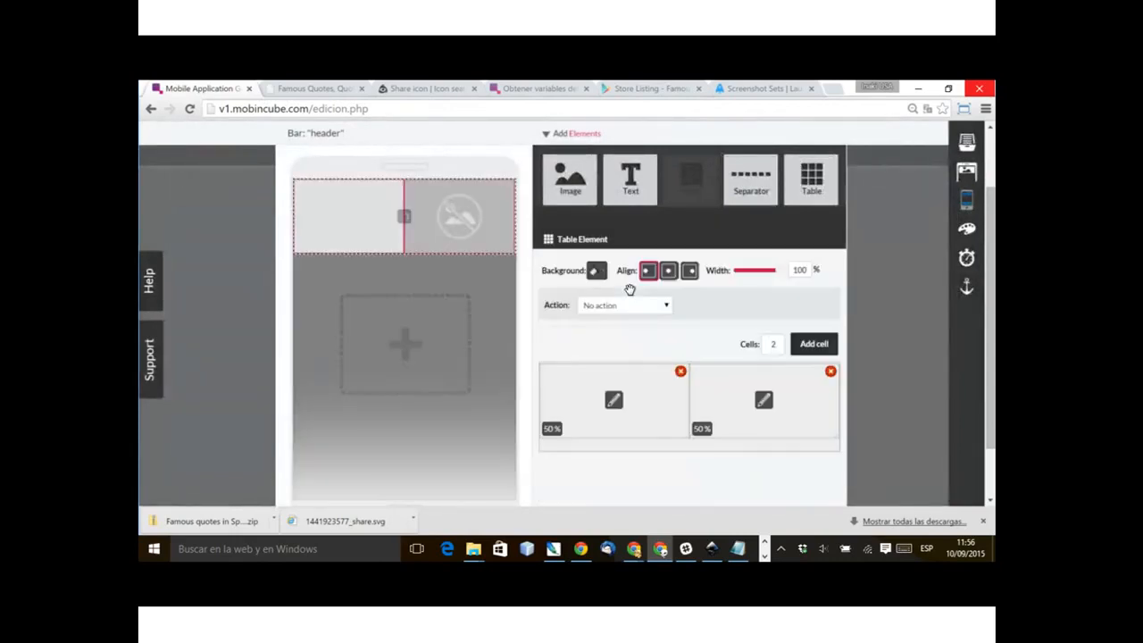
pyautogui.click(813, 487)
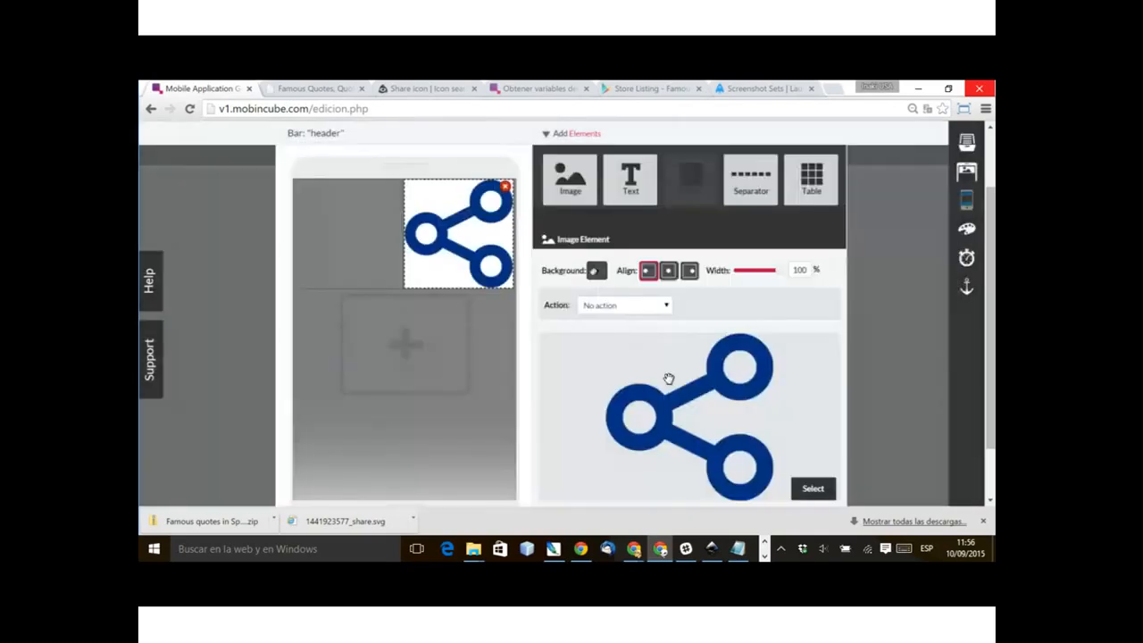
pyautogui.doubleClick(800, 270)
pyautogui.write('20')
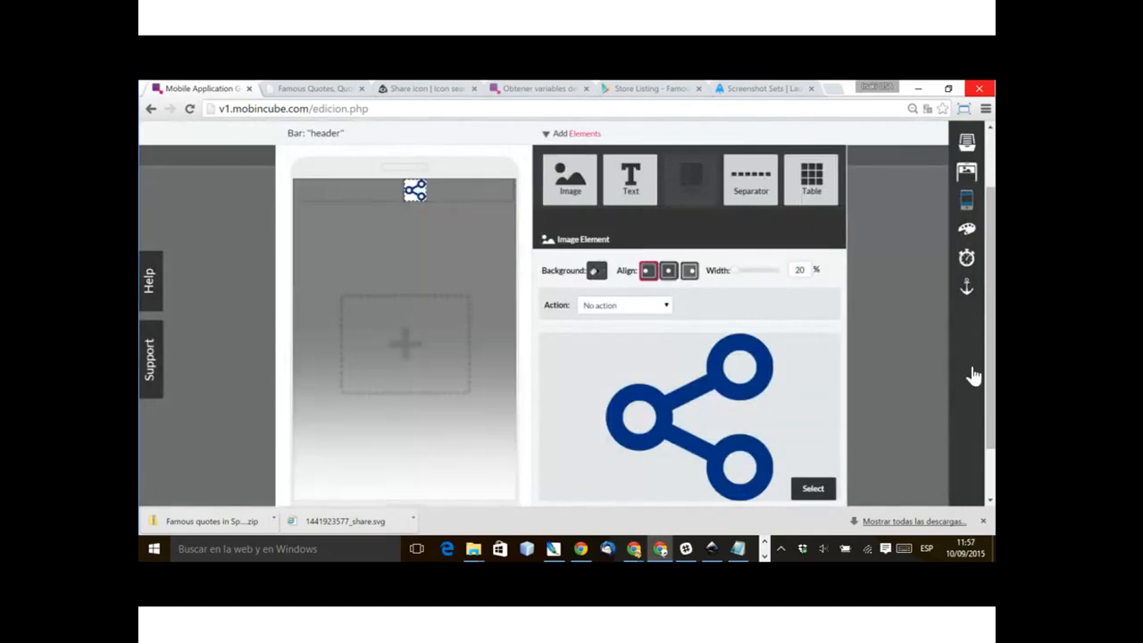
pyautogui.click(690, 271)
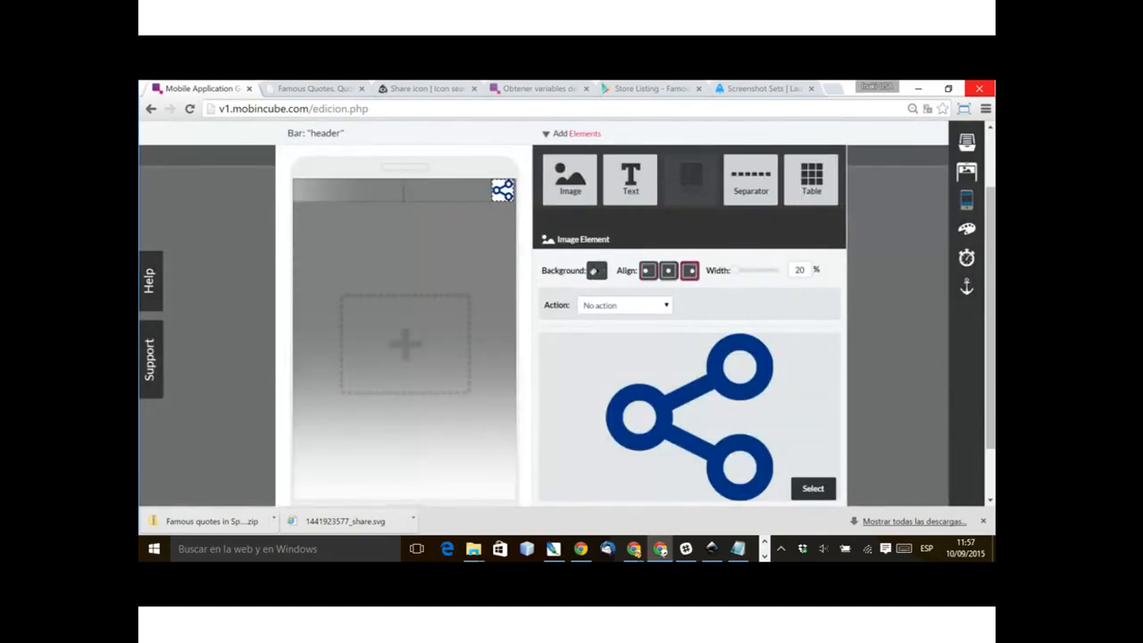
# Step: Add a third cell to the header table and set the cell widths to 45%, 50% and 5%
pyautogui.click(900, 390)
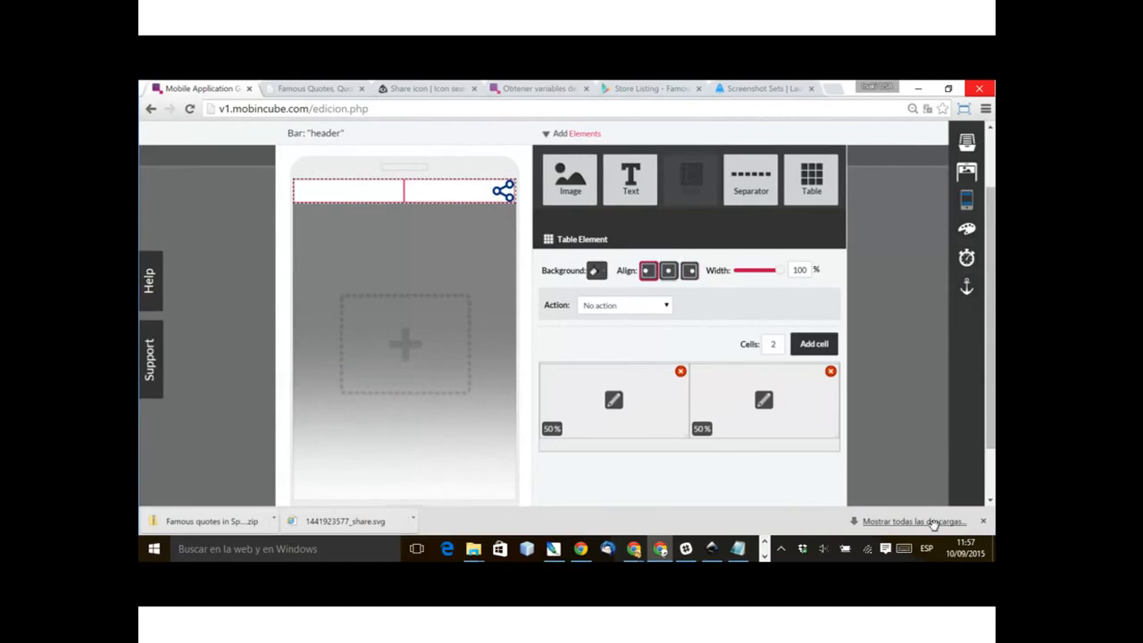
pyautogui.moveTo(686, 435); pyautogui.dragTo(651, 434)
pyautogui.click(814, 345)
pyautogui.moveTo(754, 446); pyautogui.dragTo(777, 433)
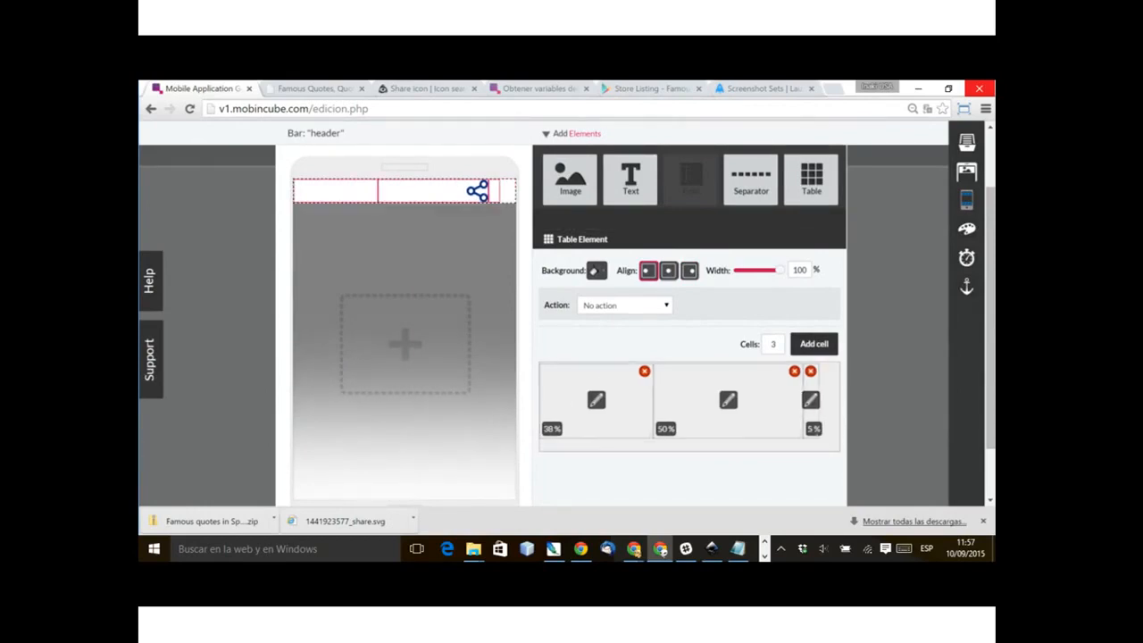
pyautogui.moveTo(652, 398); pyautogui.dragTo(676, 398)
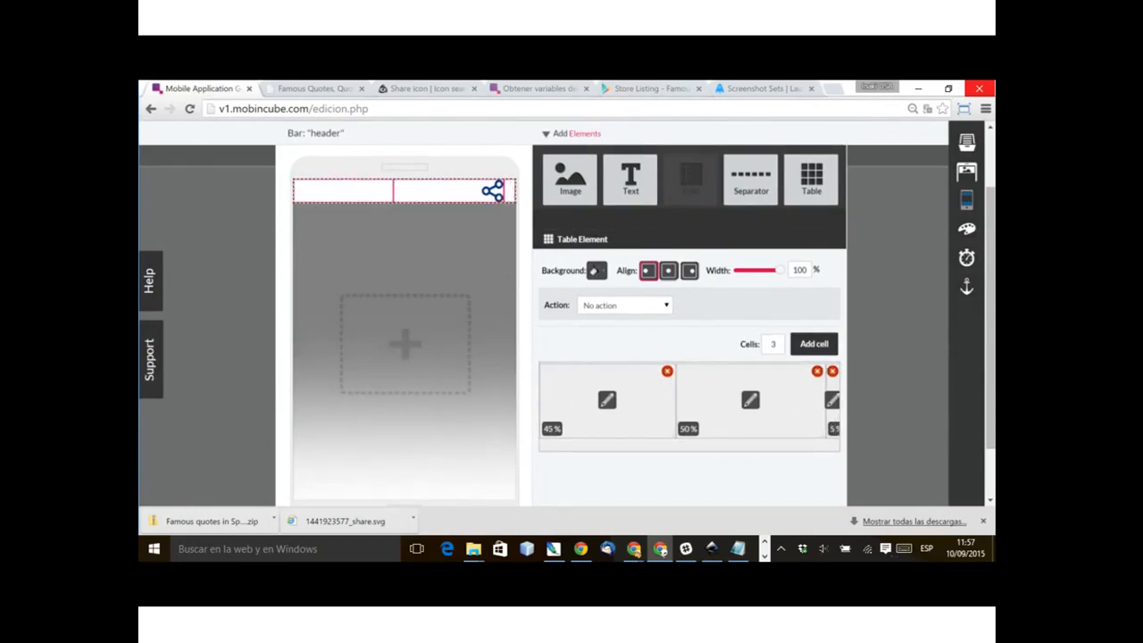
# Step: Add separators with no line above and below the share icon in the header table's second cell
pyautogui.moveTo(751, 180); pyautogui.dragTo(447, 198)
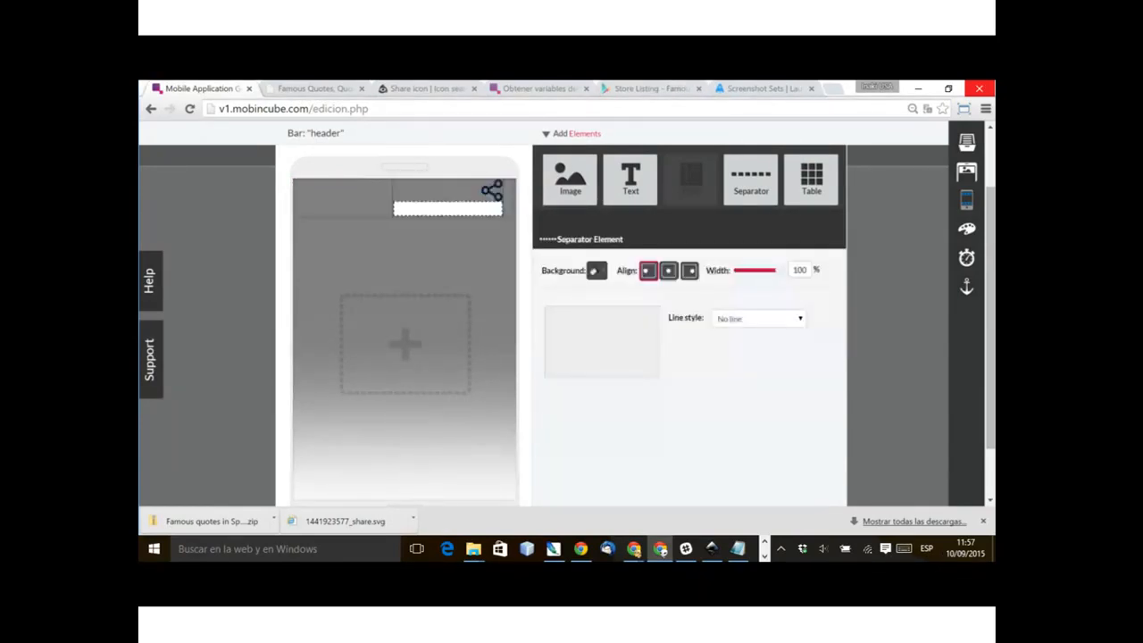
pyautogui.click(403, 197)
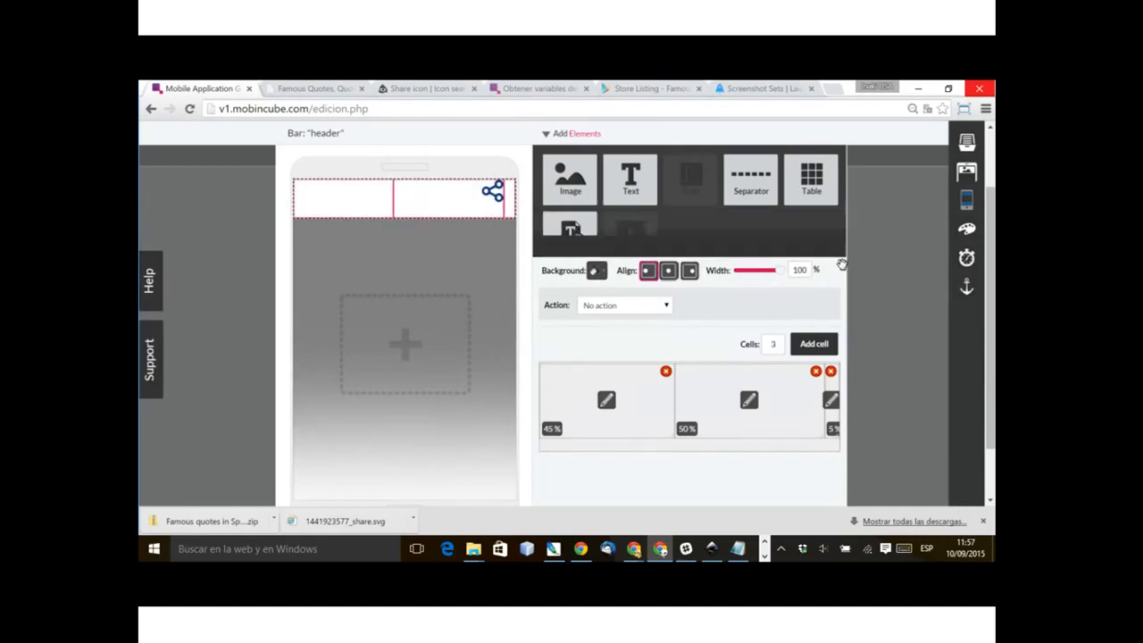
pyautogui.moveTo(751, 180); pyautogui.dragTo(748, 402)
pyautogui.click(758, 319)
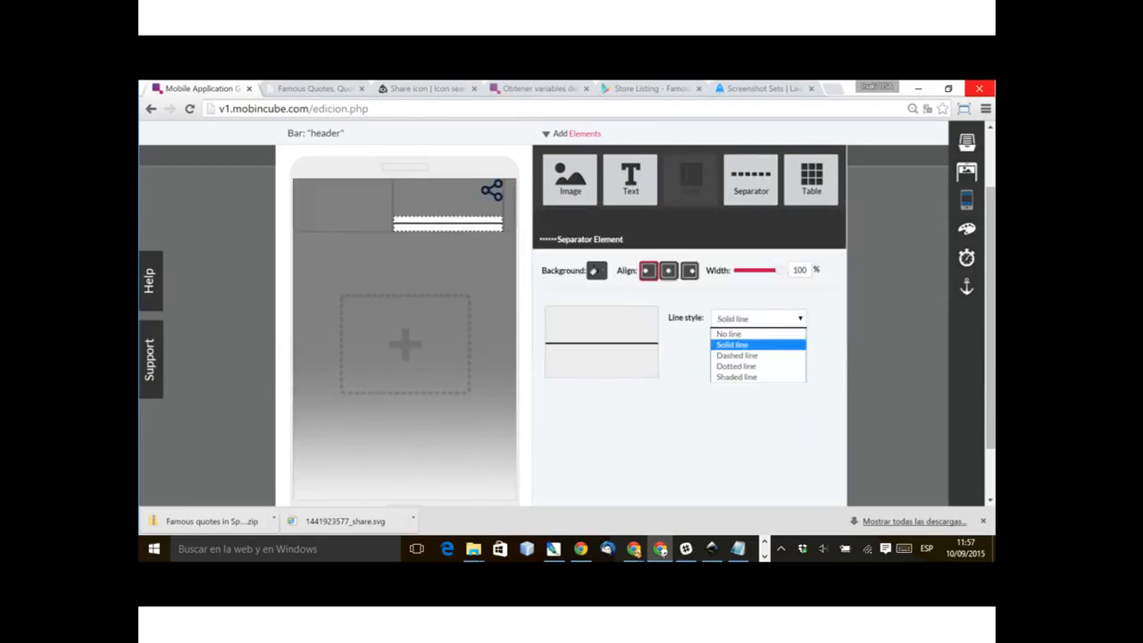
pyautogui.click(728, 333)
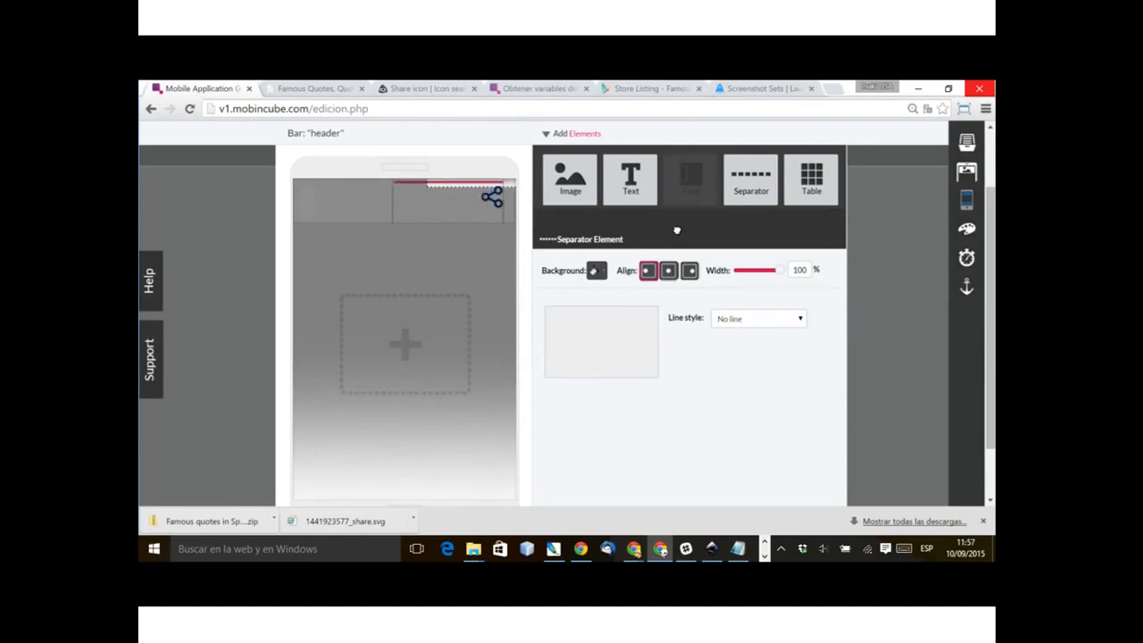
pyautogui.click(299, 402)
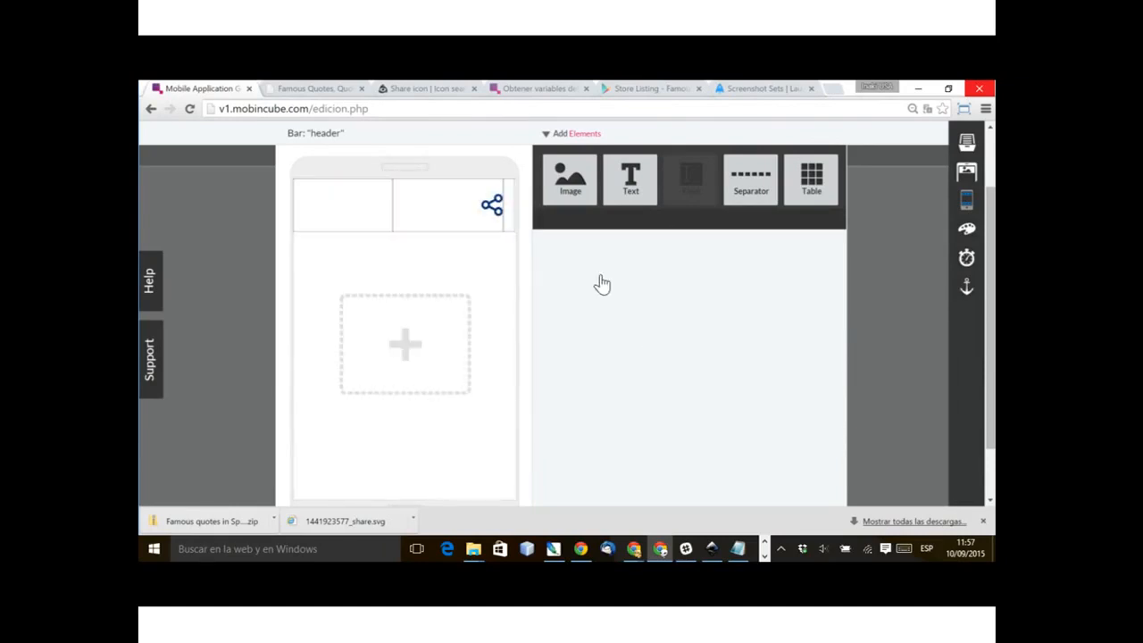
# Step: Set the action of the header's share icon to Share
pyautogui.click(491, 203)
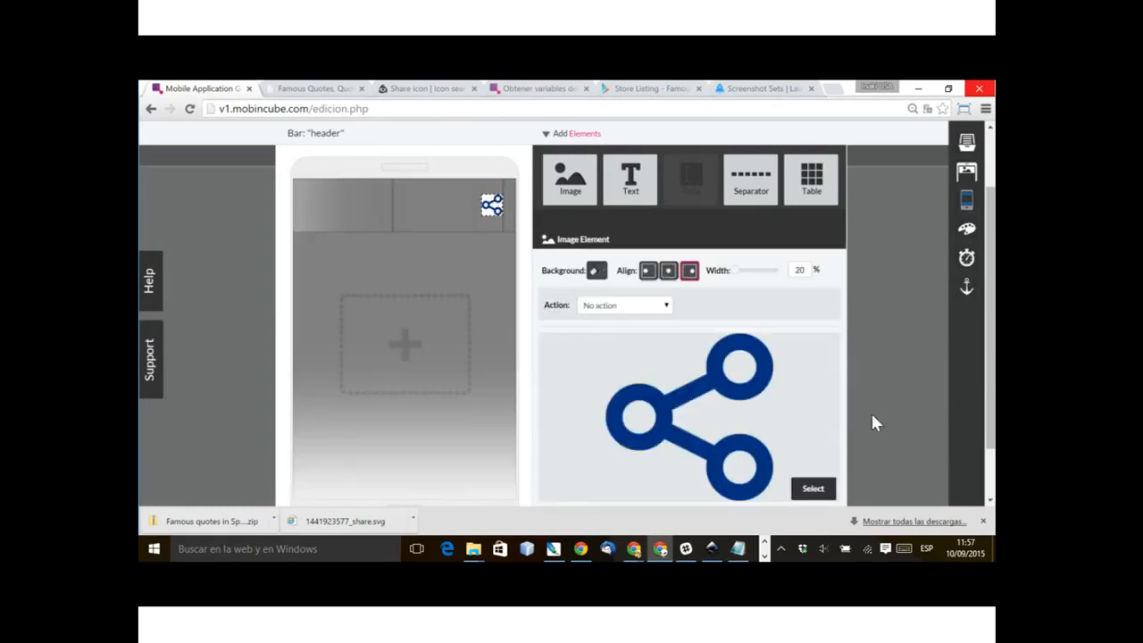
pyautogui.press('s')
pyautogui.press('Return')
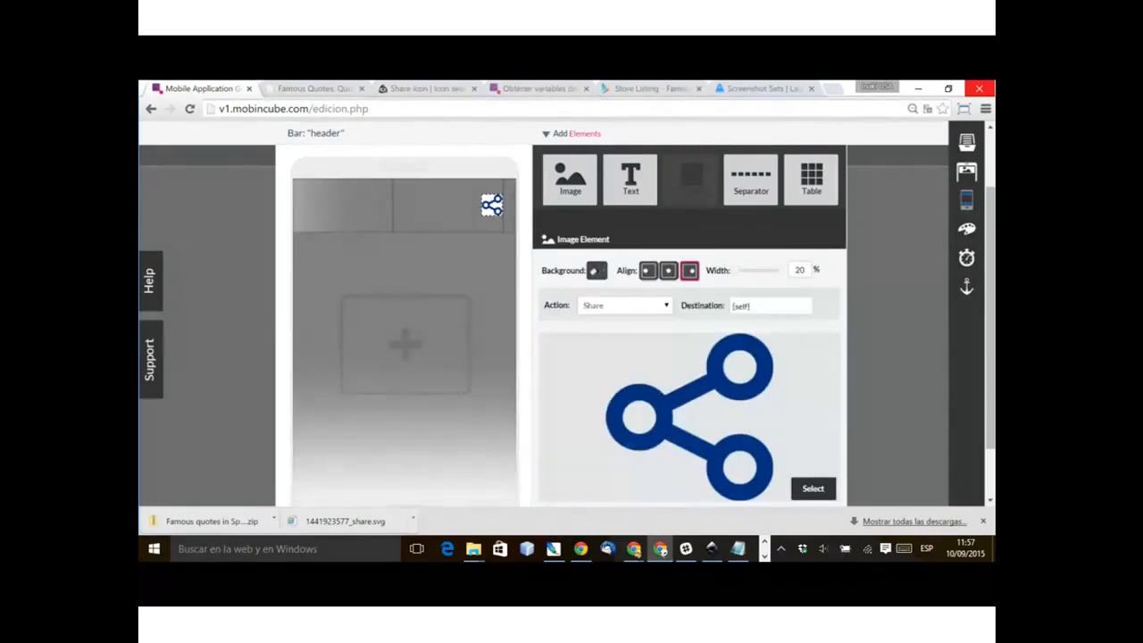
# Step: Replace the share destination with "Hey man! You should download this app with lots of great proverbs."
pyautogui.press('Tab')
pyautogui.press('BackSpace')
pyautogui.write('Hey')
pyautogui.write(' man')
pyautogui.write('! You should ')
pyautogui.write('download t')
pyautogui.write('his app')
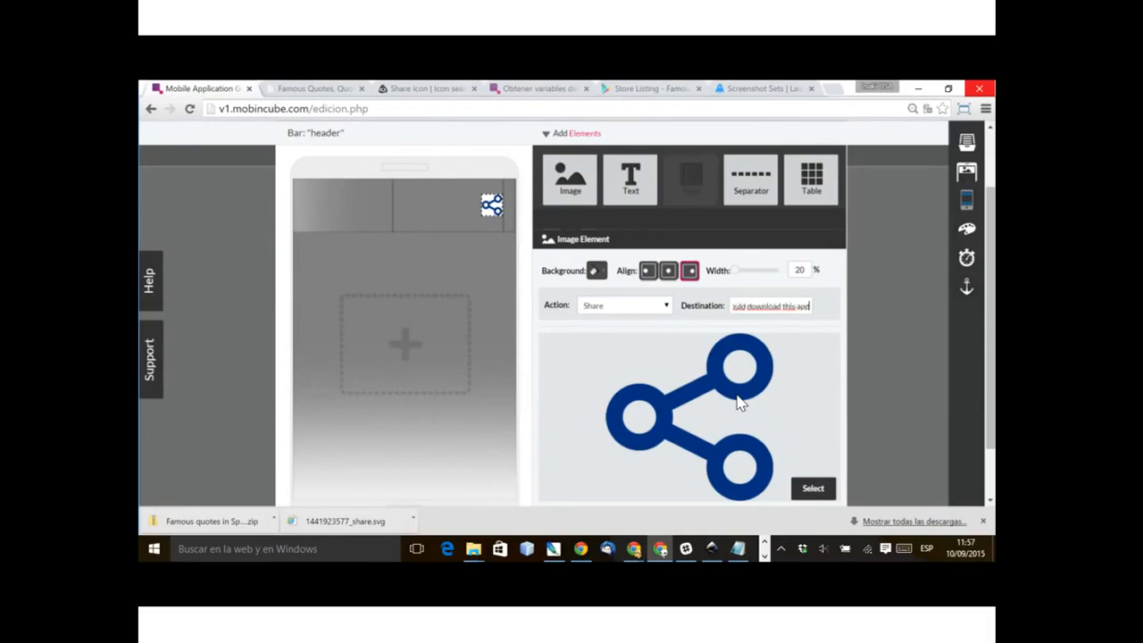
pyautogui.write(' with lots of great proverbs.')
# Step: Load the Google Play store in a new browser tab and open the Star Wars: Uprising app page
pyautogui.click(656, 89)
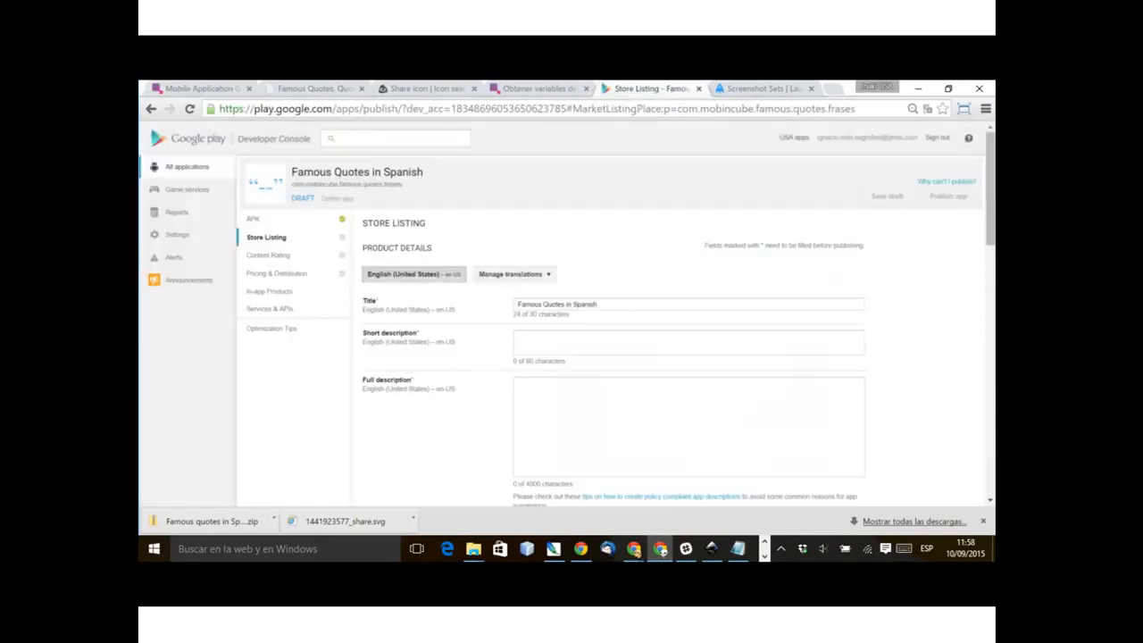
pyautogui.hotkey('ctrl', 'Tab')
pyautogui.hotkey('ctrl', 't')
pyautogui.write('pla')
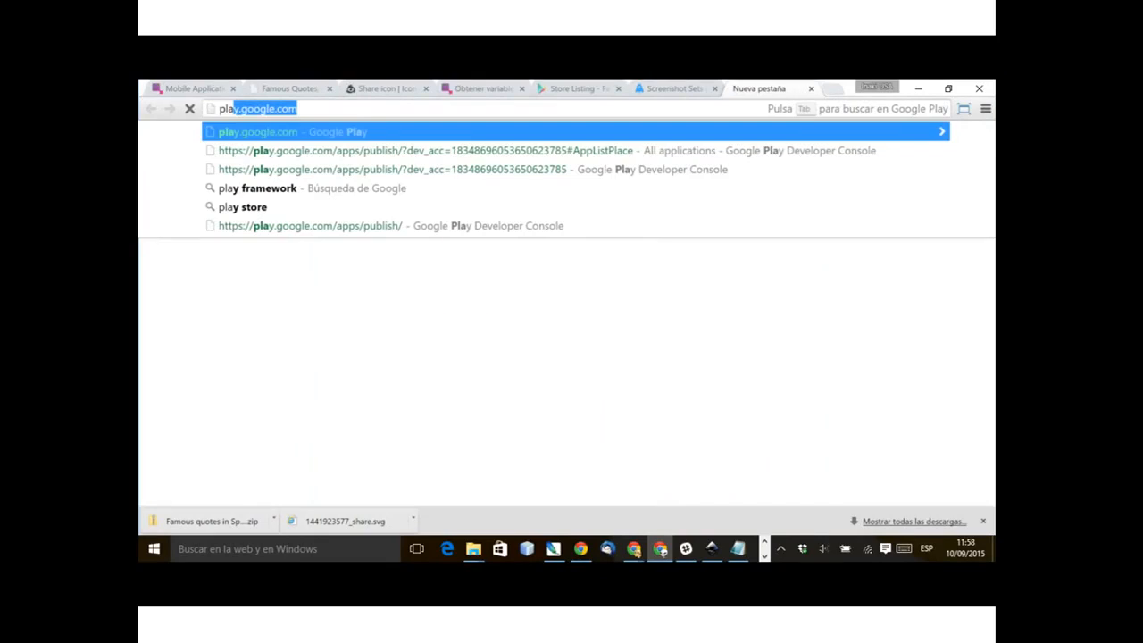
pyautogui.press('Return')
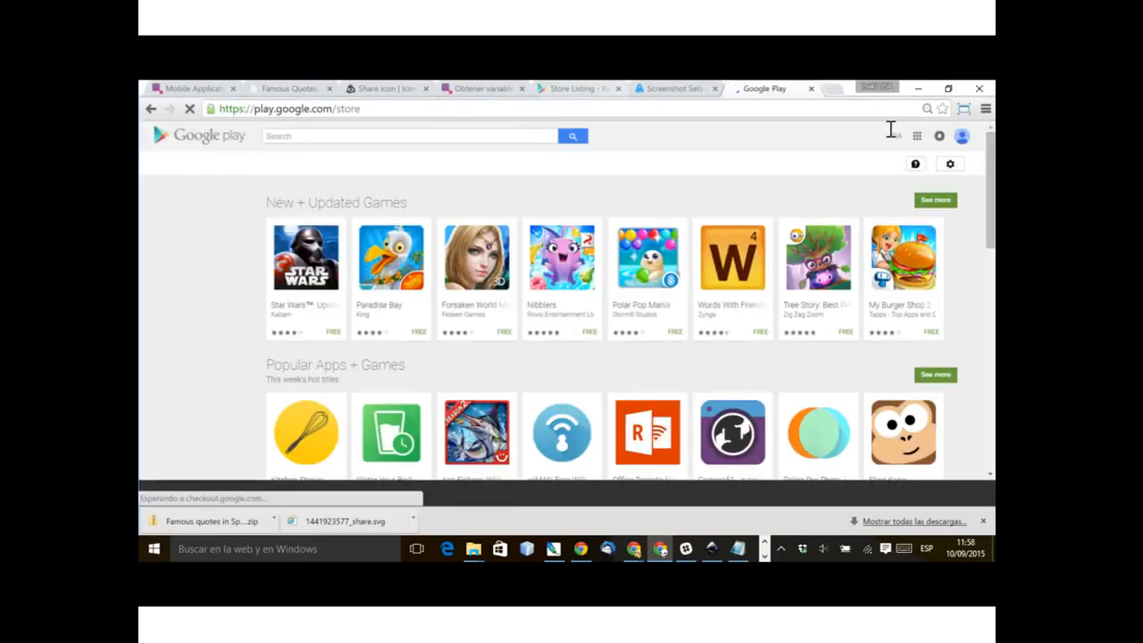
pyautogui.click(306, 258)
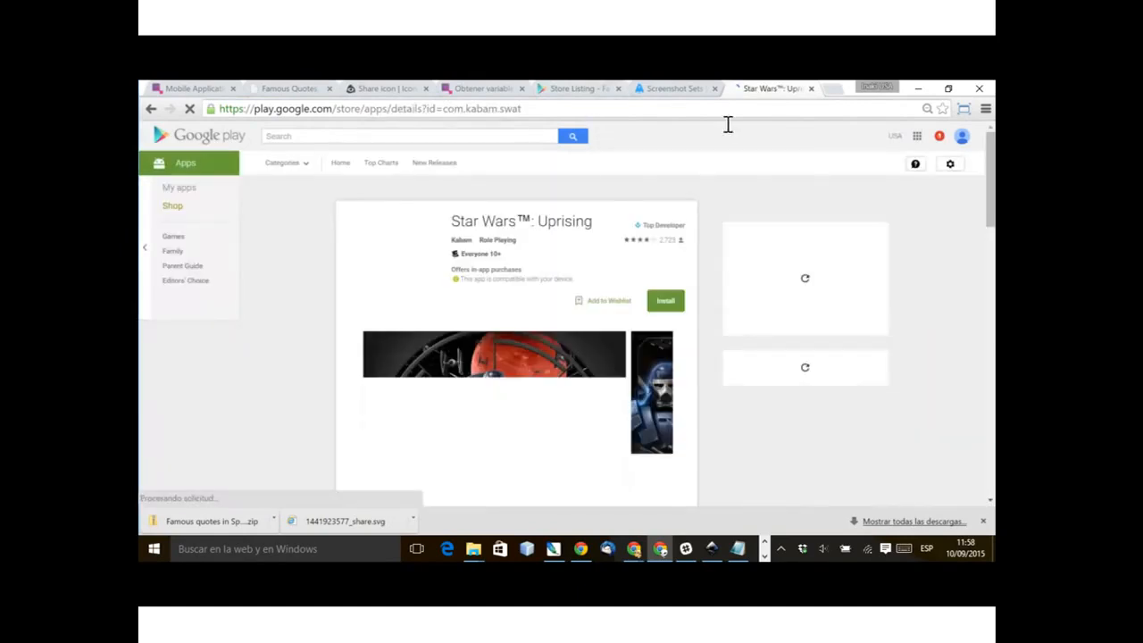
pyautogui.click(727, 124)
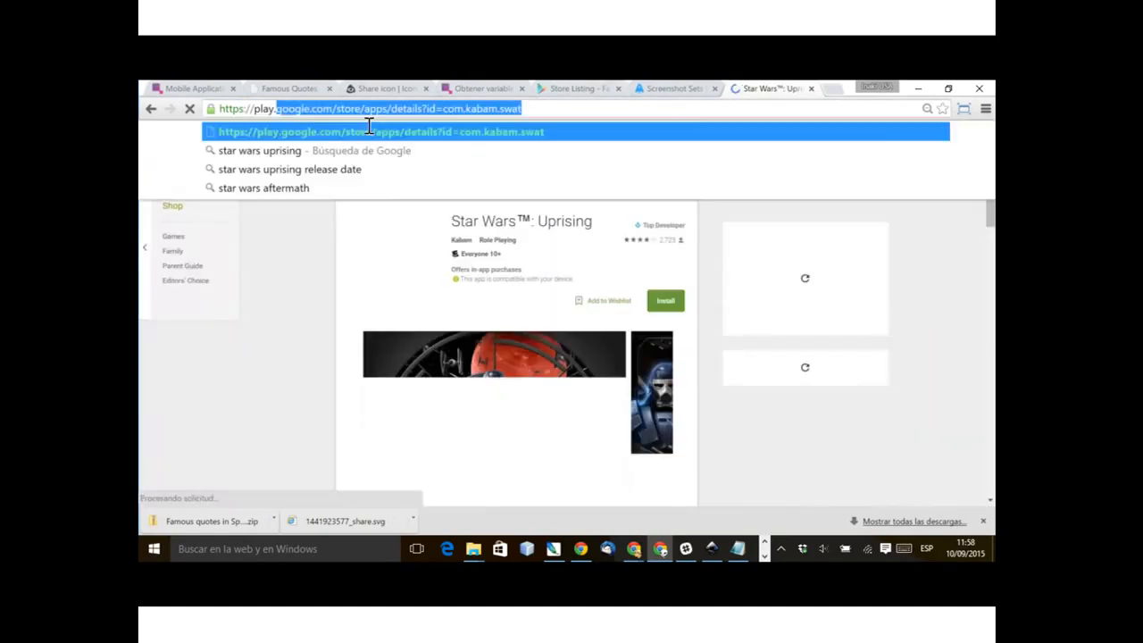
pyautogui.moveTo(597, 124); pyautogui.dragTo(772, 125)
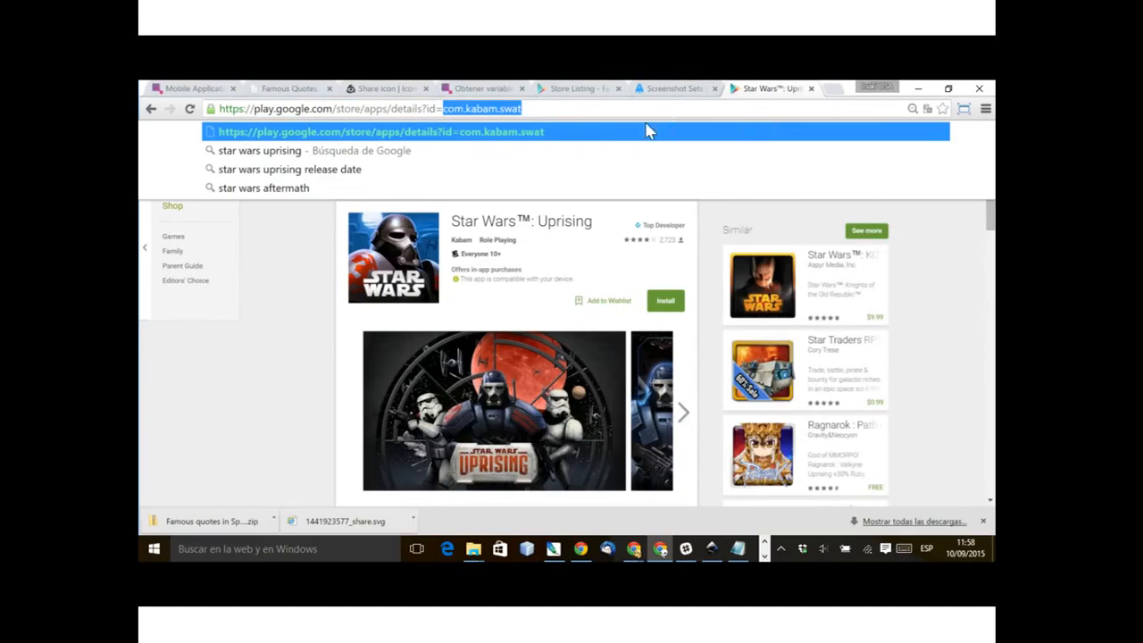
pyautogui.click(563, 120)
pyautogui.moveTo(597, 123); pyautogui.dragTo(217, 124)
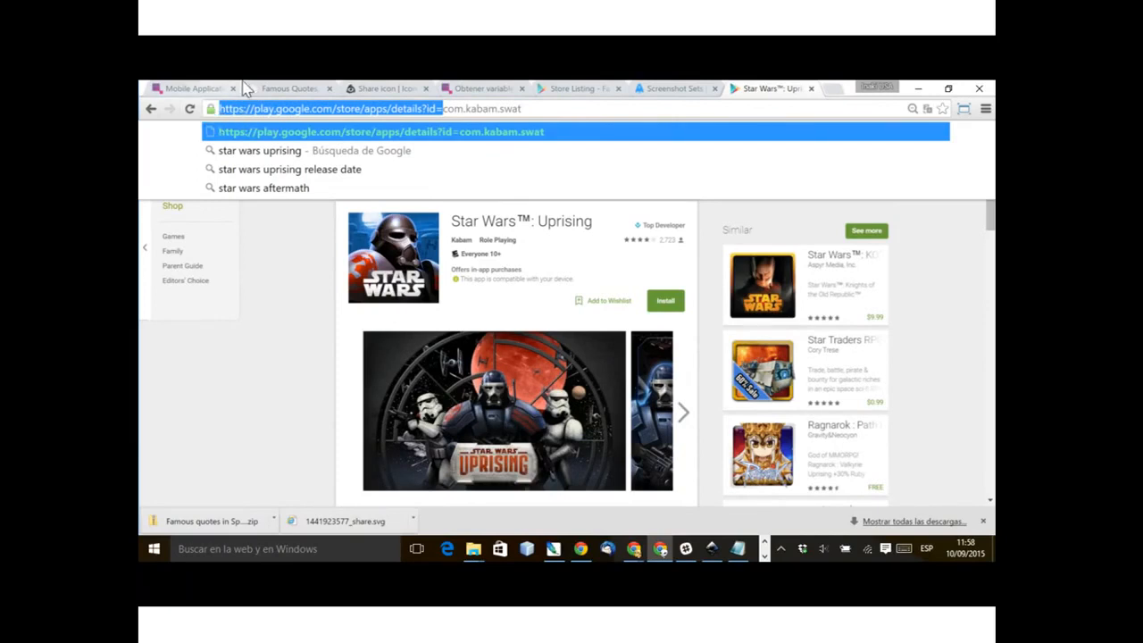
# Step: Return to the Mobincube editor and append the copied store address followed by {bundleID} to the share icon's destination text
pyautogui.click(215, 90)
pyautogui.press('End')
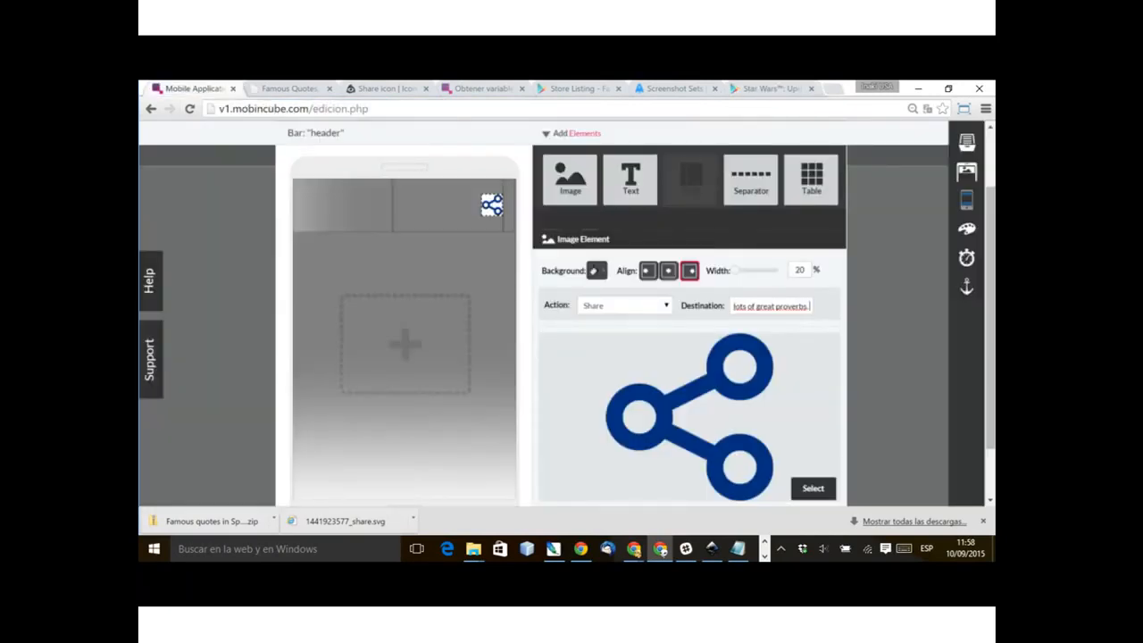
pyautogui.hotkey('ctrl', 'v')
pyautogui.write('{bundleID}')
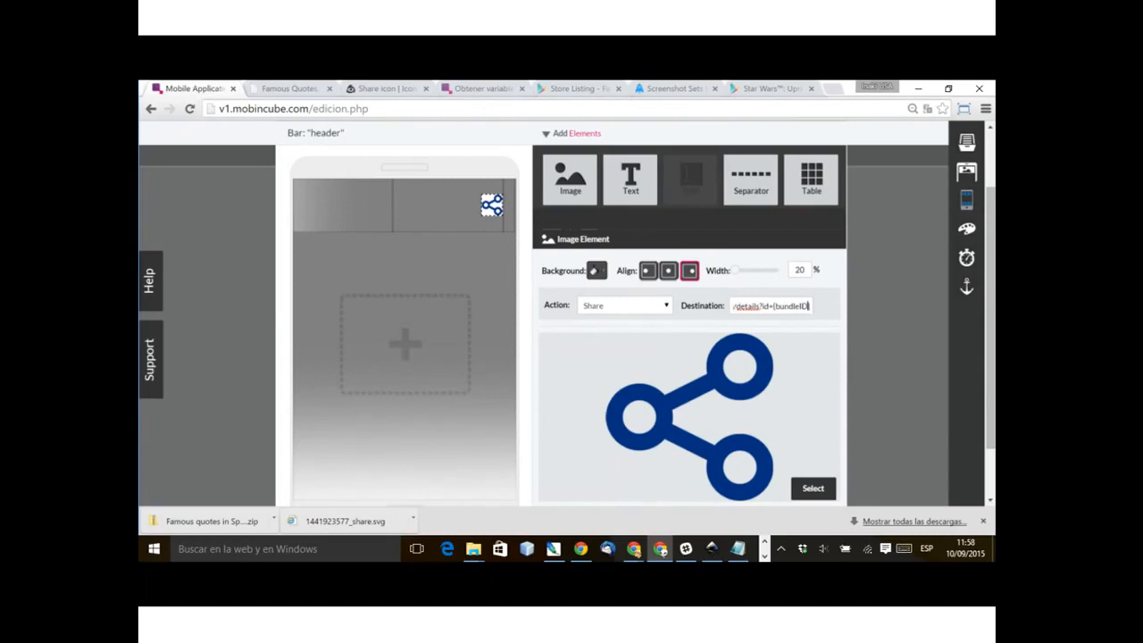
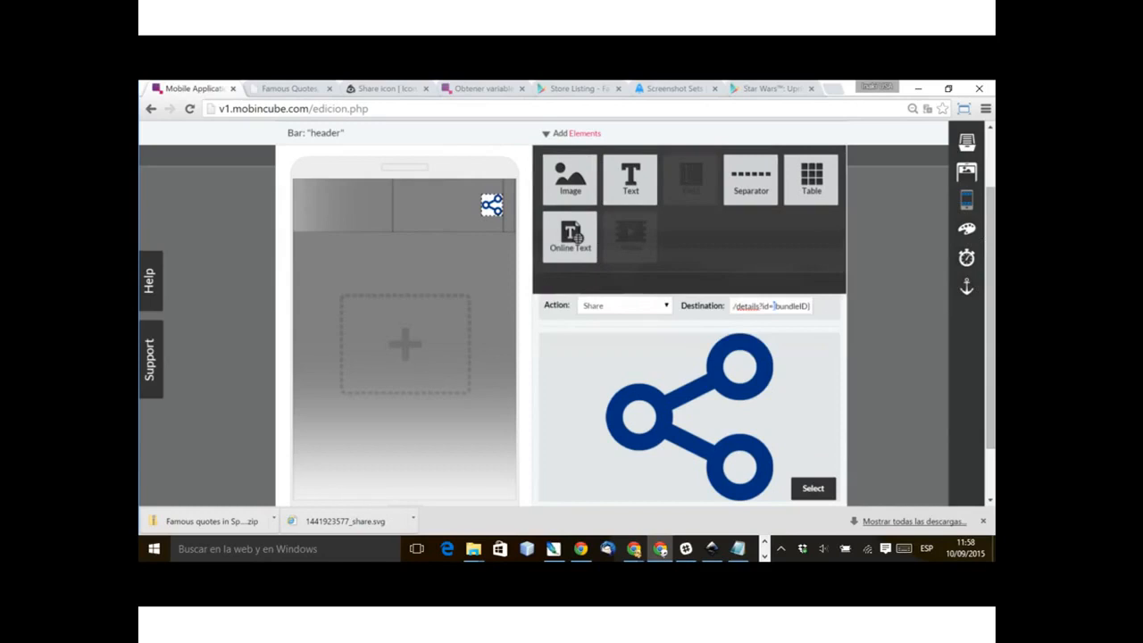
# Step: Bring up the Mobincube support article about system variables and switch it to its English version
pyautogui.hotkey('ctrl', 'a')
pyautogui.click(777, 307)
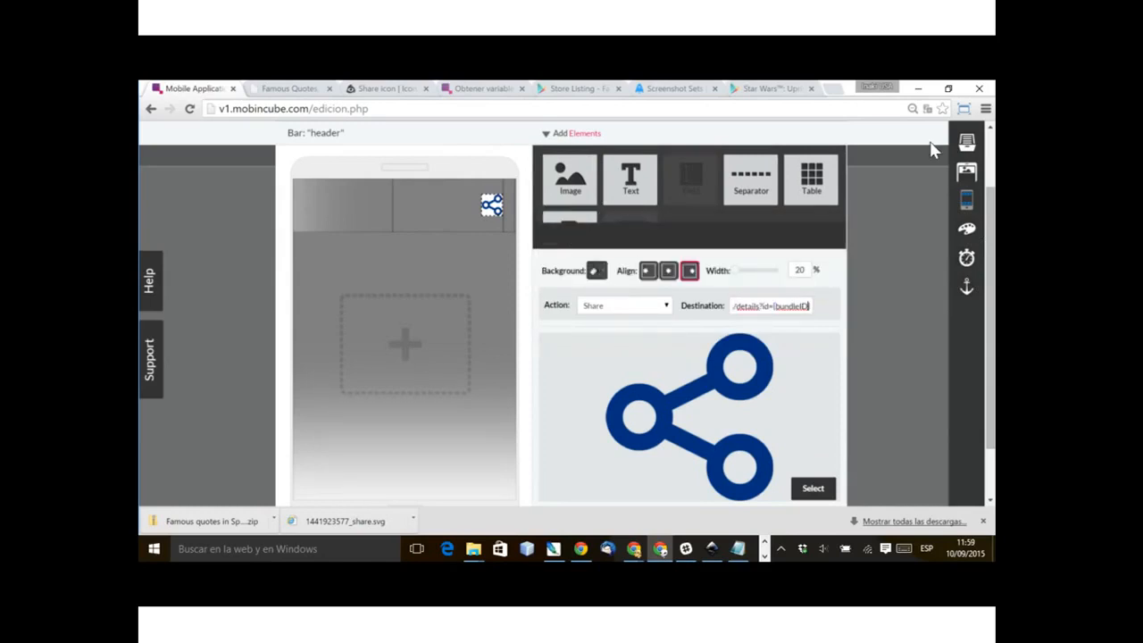
pyautogui.click(484, 88)
pyautogui.scroll(8, 952, 319)
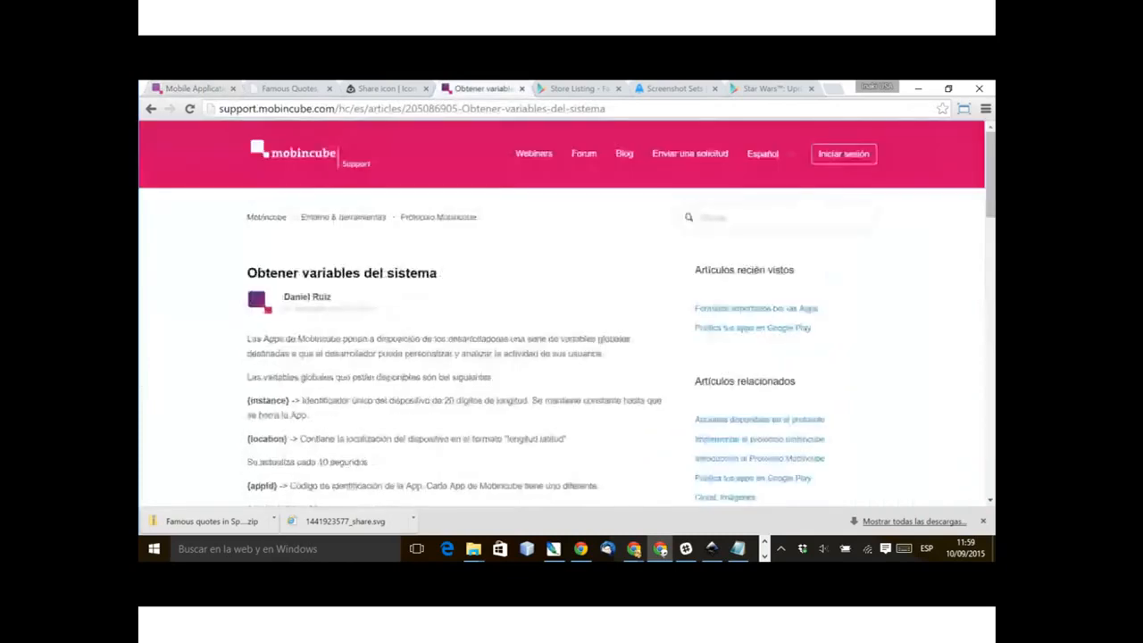
pyautogui.press('F5')
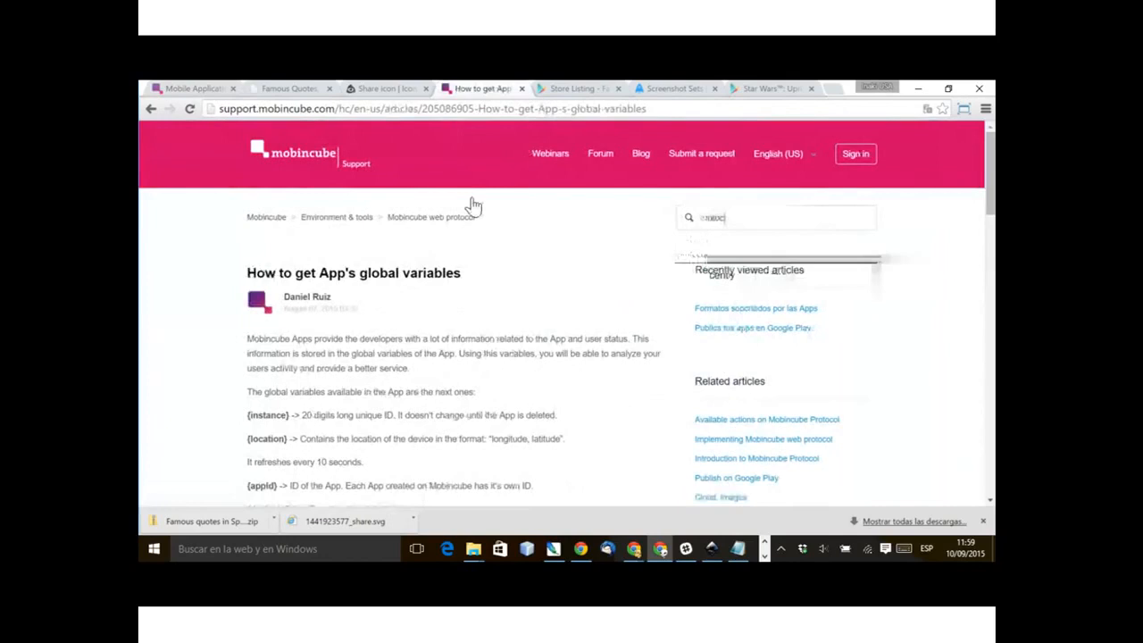
pyautogui.write('l')
pyautogui.press('Return')
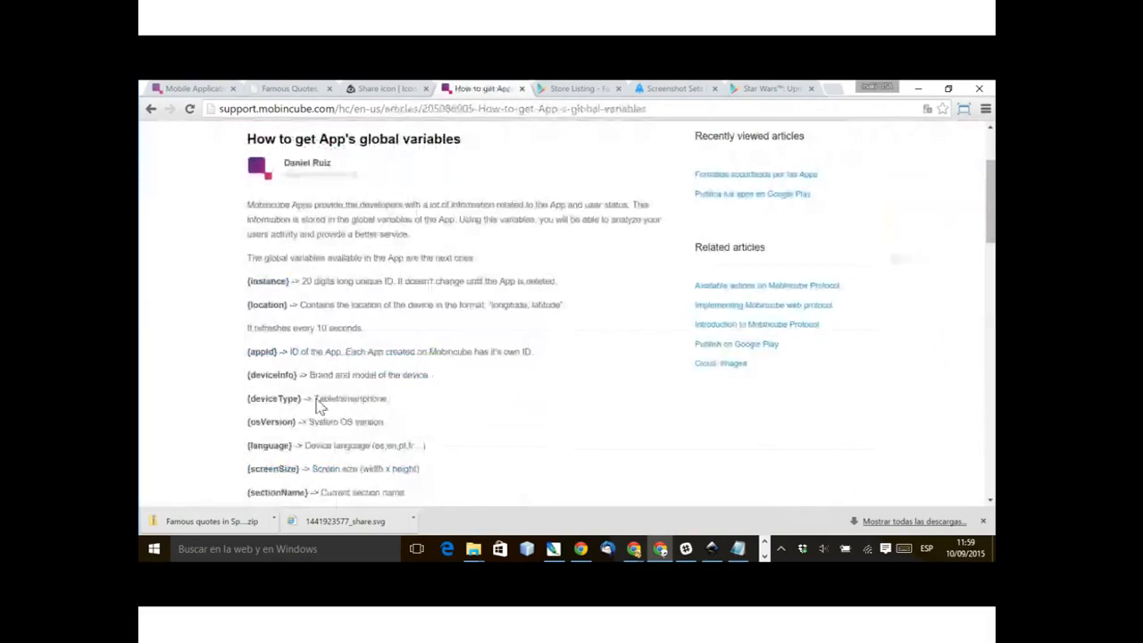
# Step: Examine the article's list of global variables, including {bundleID}, down to the section on obtaining the system variables
pyautogui.scroll(-2, 319, 406)
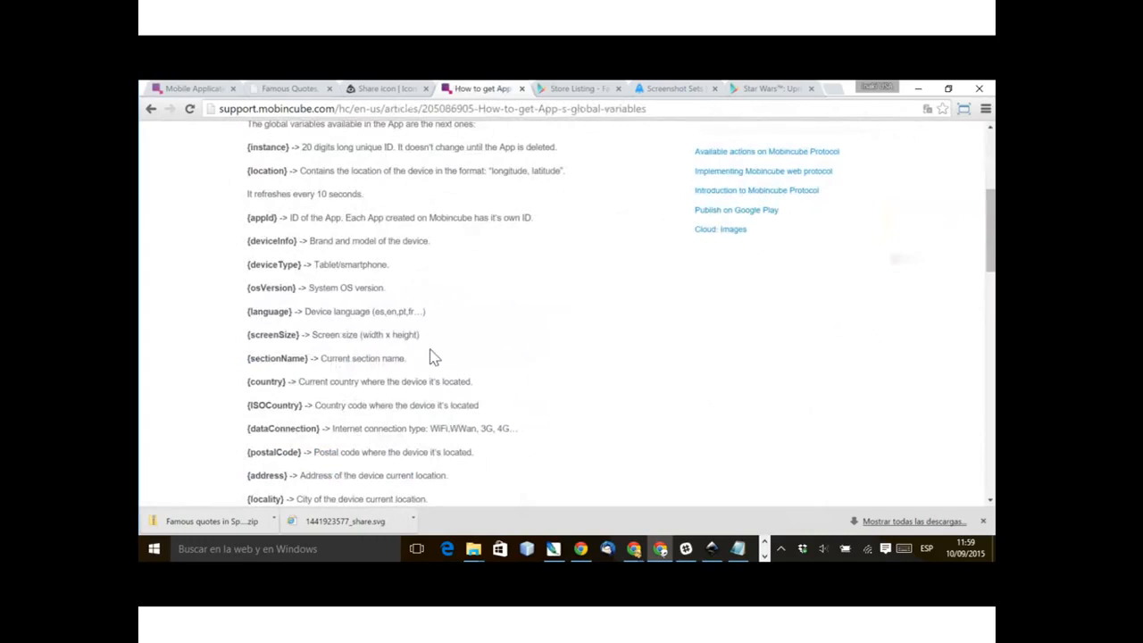
pyautogui.scroll(-3, 431, 358)
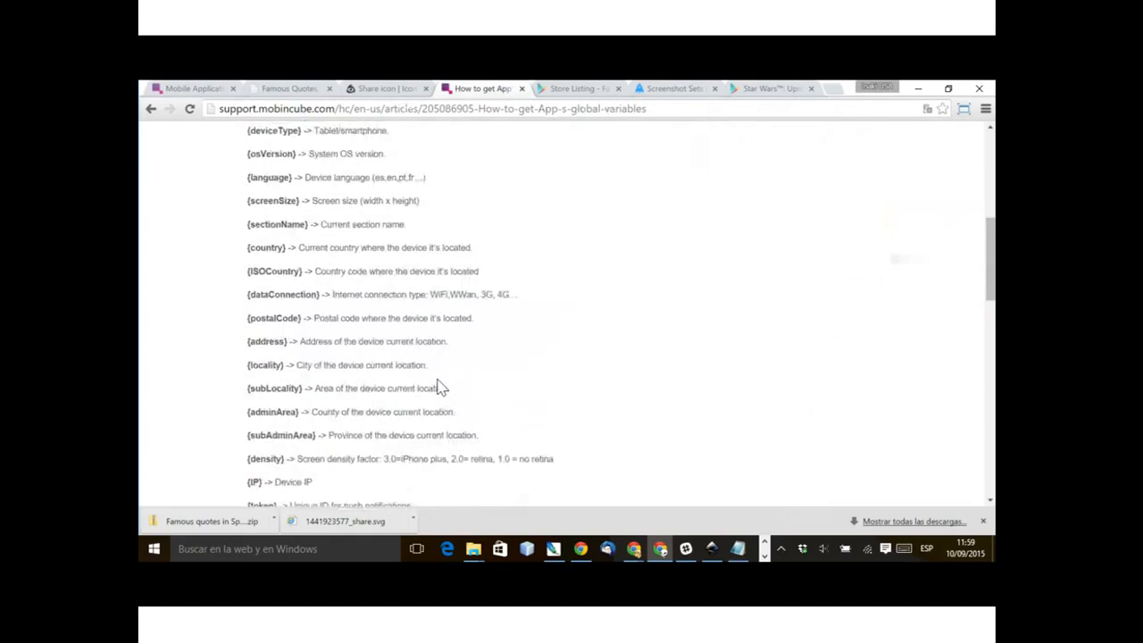
pyautogui.scroll(-6, 411, 467)
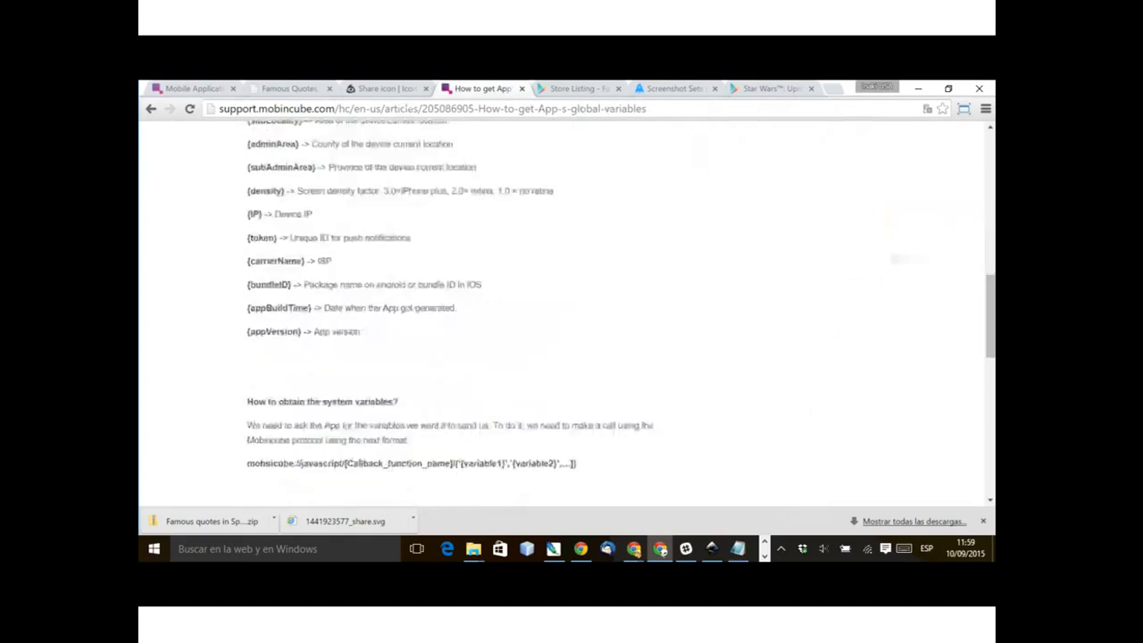
pyautogui.scroll(2, 301, 492)
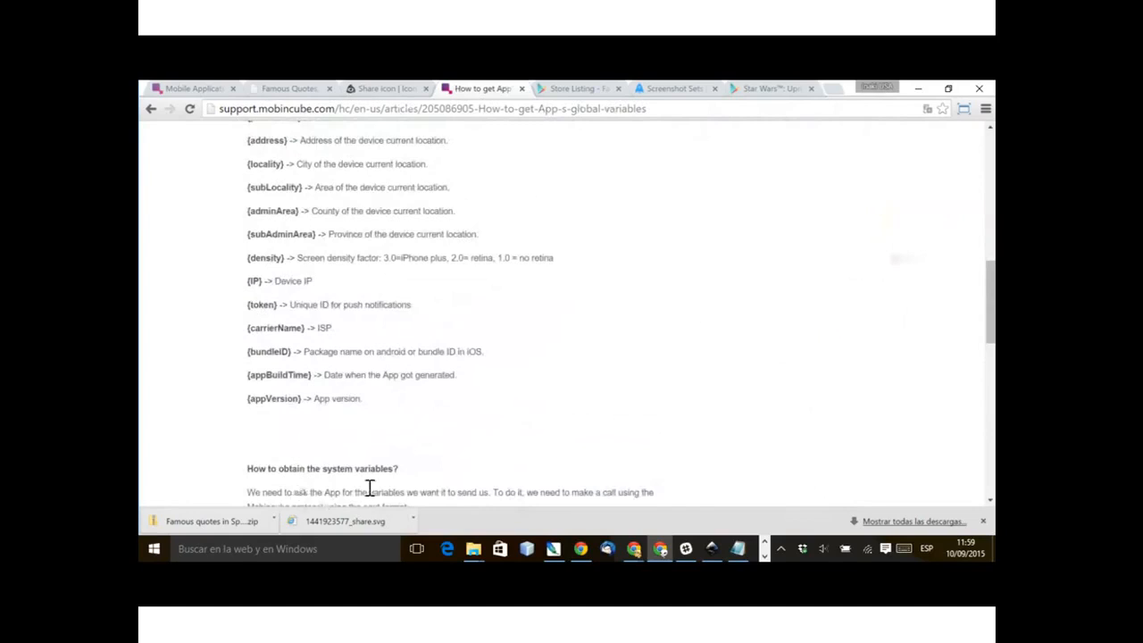
pyautogui.moveTo(370, 488); pyautogui.dragTo(303, 490)
pyautogui.moveTo(308, 492); pyautogui.dragTo(304, 492)
pyautogui.click(371, 490)
pyautogui.moveTo(371, 489)
pyautogui.mouseDown()
pyautogui.moveTo(301, 487)
pyautogui.moveTo(337, 515)
pyautogui.moveTo(302, 487)
pyautogui.mouseUp()
pyautogui.hotkey('ctrl', 'c')
pyautogui.click(368, 487)
# Step: Return to the Mobincube editor and check the full destination text of the header bar's share icon
pyautogui.click(191, 89)
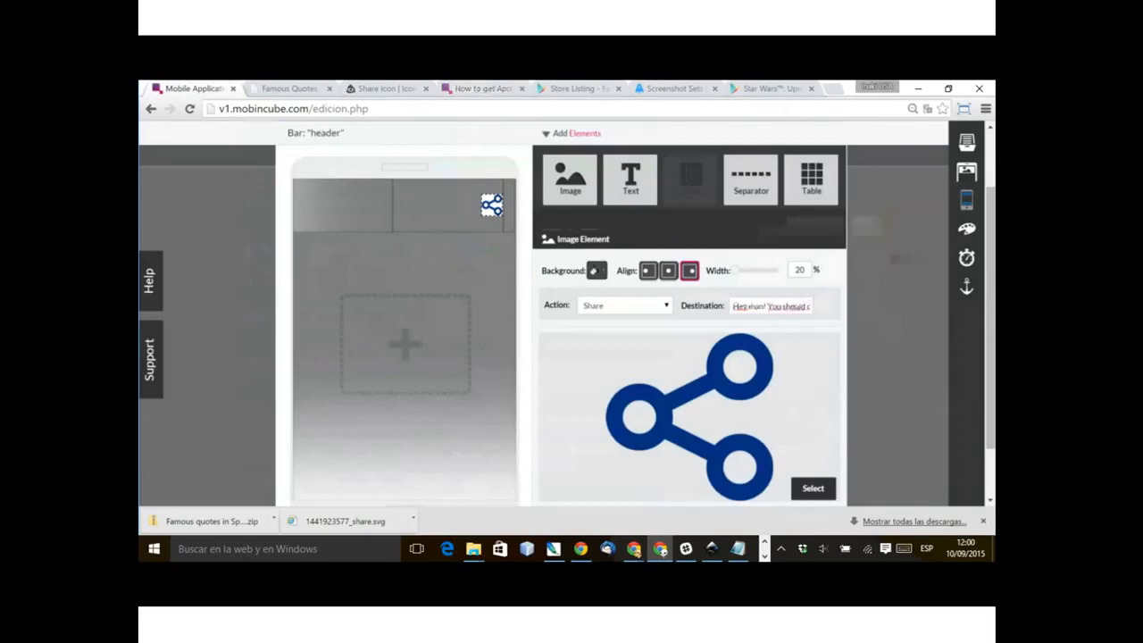
pyautogui.moveTo(736, 306); pyautogui.dragTo(811, 306)
pyautogui.hotkey('ctrl', 'v')
pyautogui.hotkey('shift', 'End')
pyautogui.press('End')
pyautogui.press('Tab')
pyautogui.click(404, 205)
pyautogui.press('Escape')
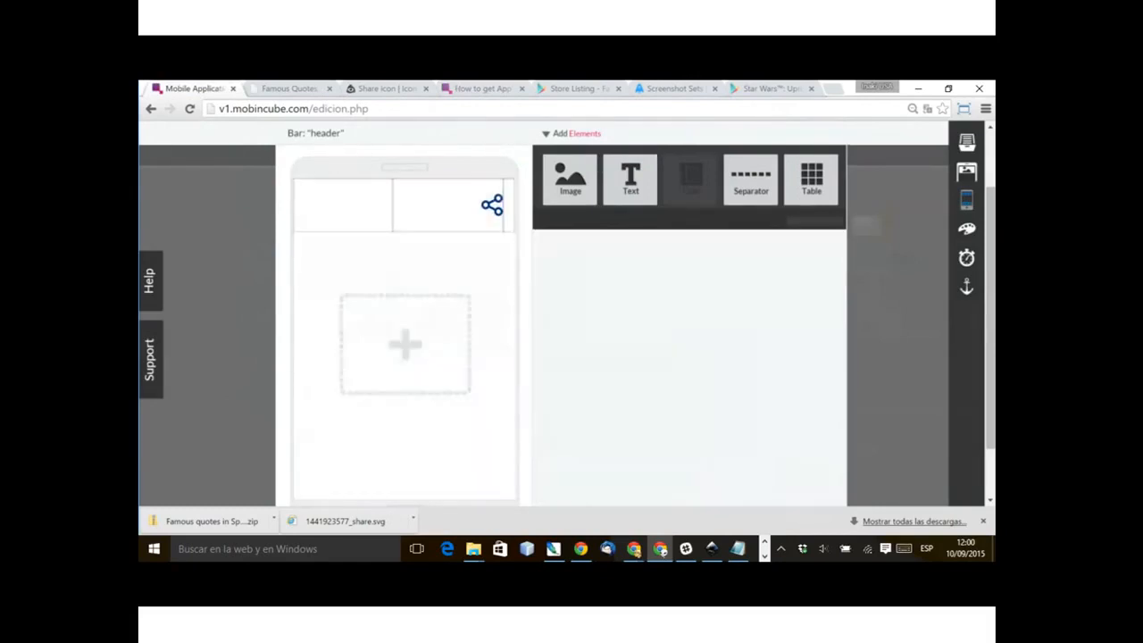
pyautogui.click(493, 206)
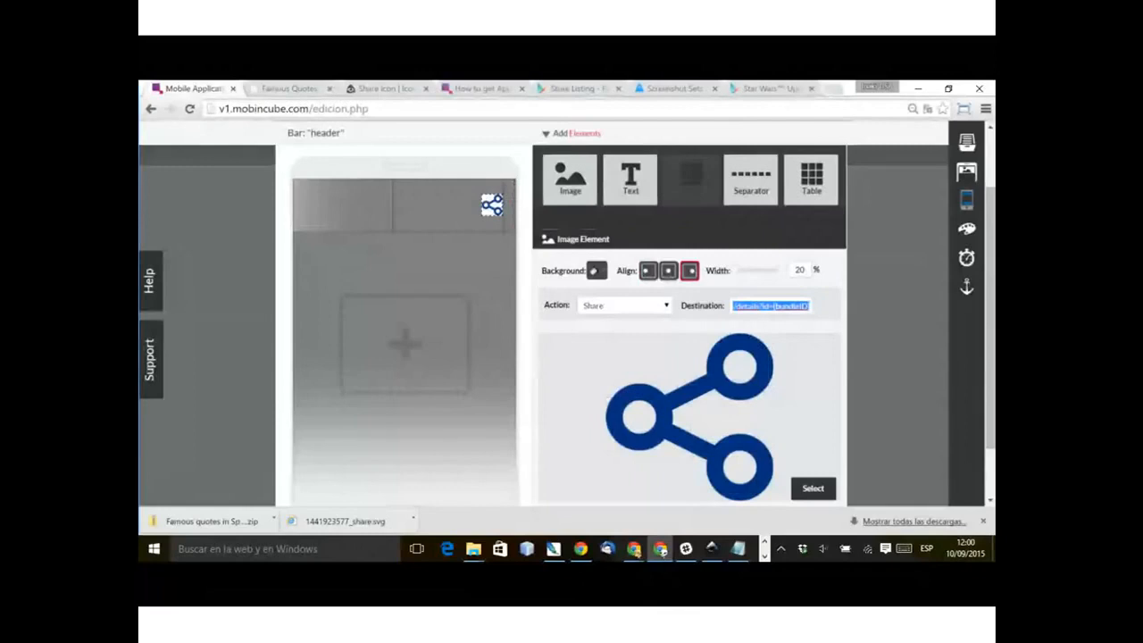
pyautogui.click(404, 206)
pyautogui.click(405, 344)
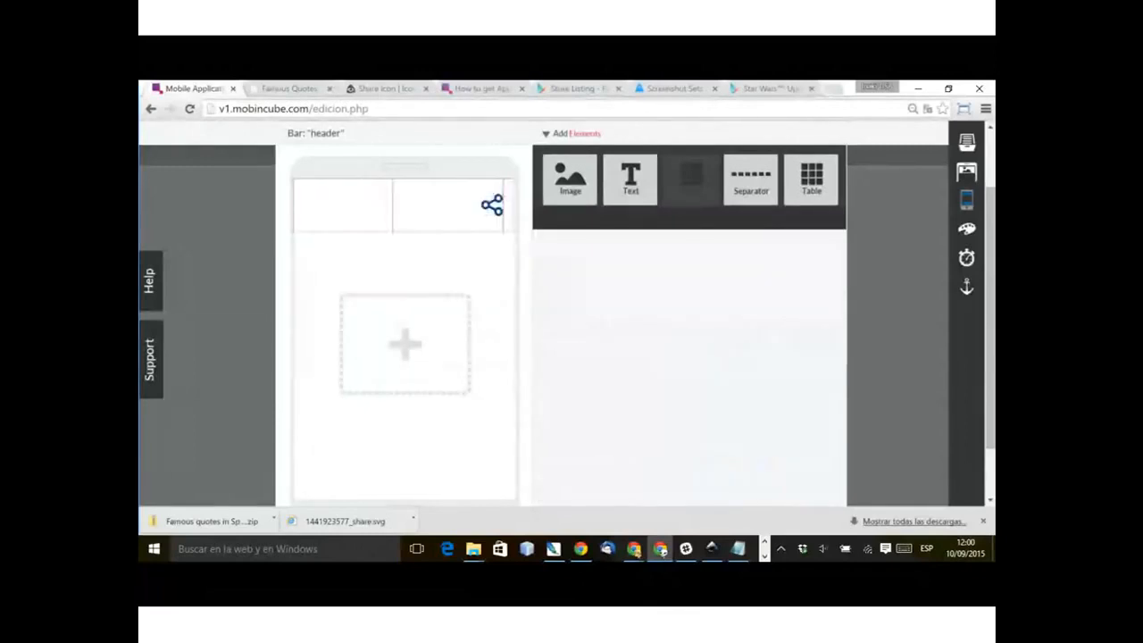
# Step: Close the header bar's editor and look over the detail_1 view with its header and bottom bars
pyautogui.scroll(2, 565, 314)
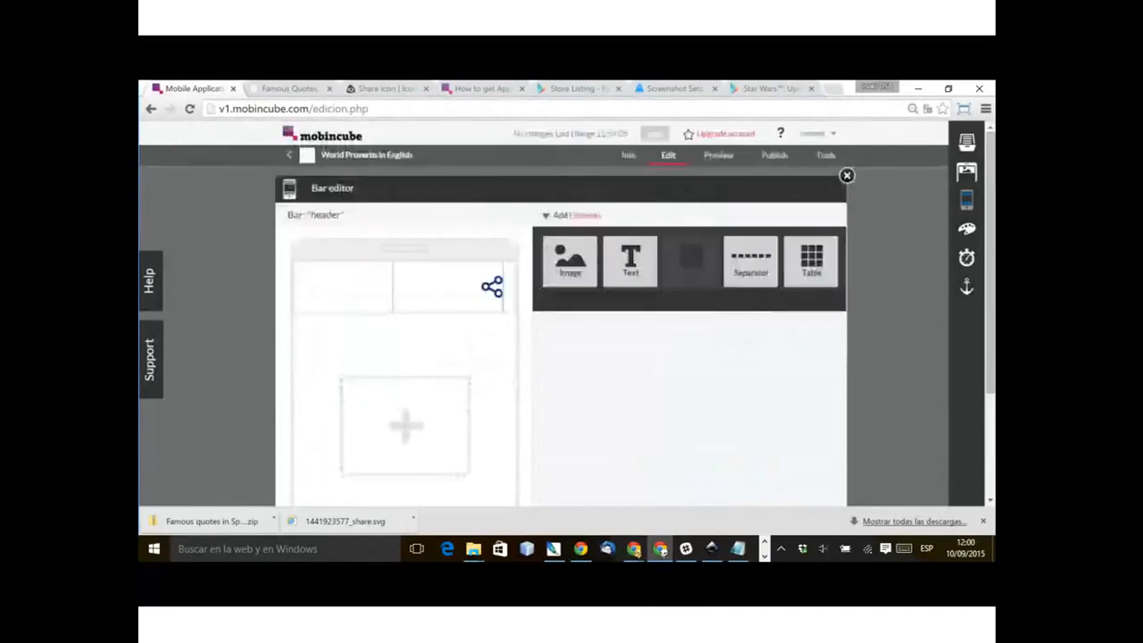
pyautogui.click(846, 176)
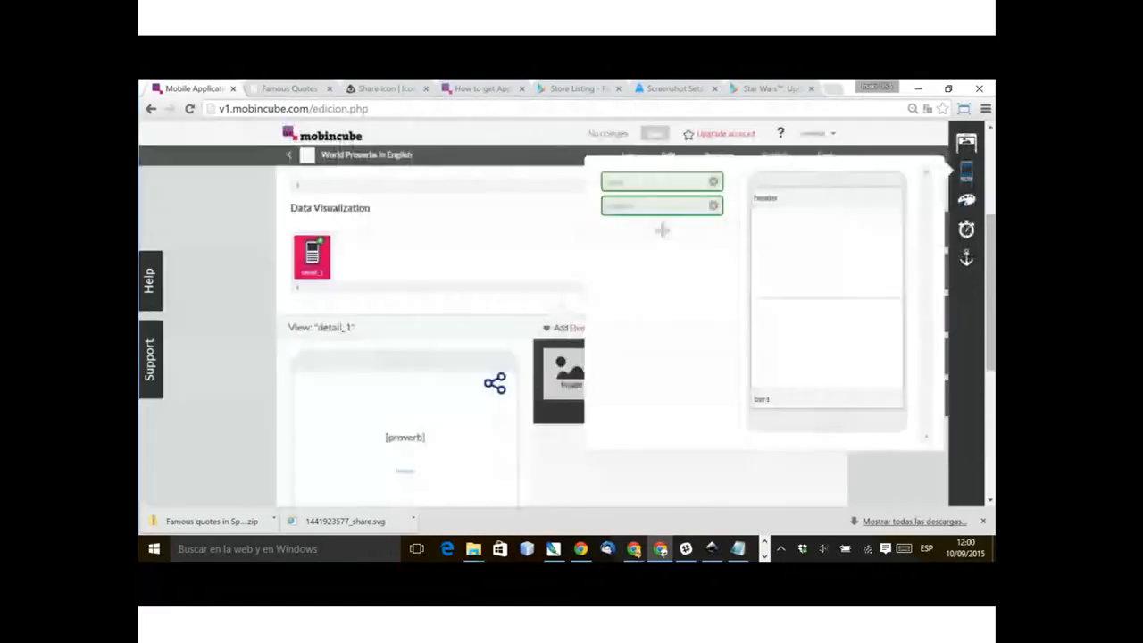
pyautogui.scroll(-3, 357, 428)
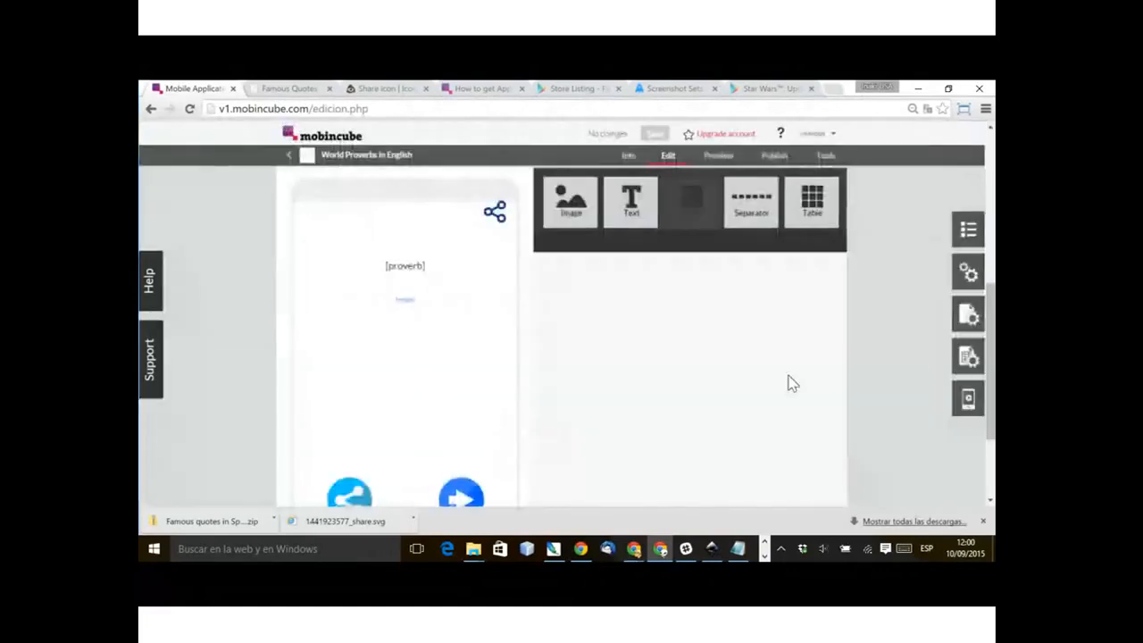
pyautogui.scroll(5, 793, 384)
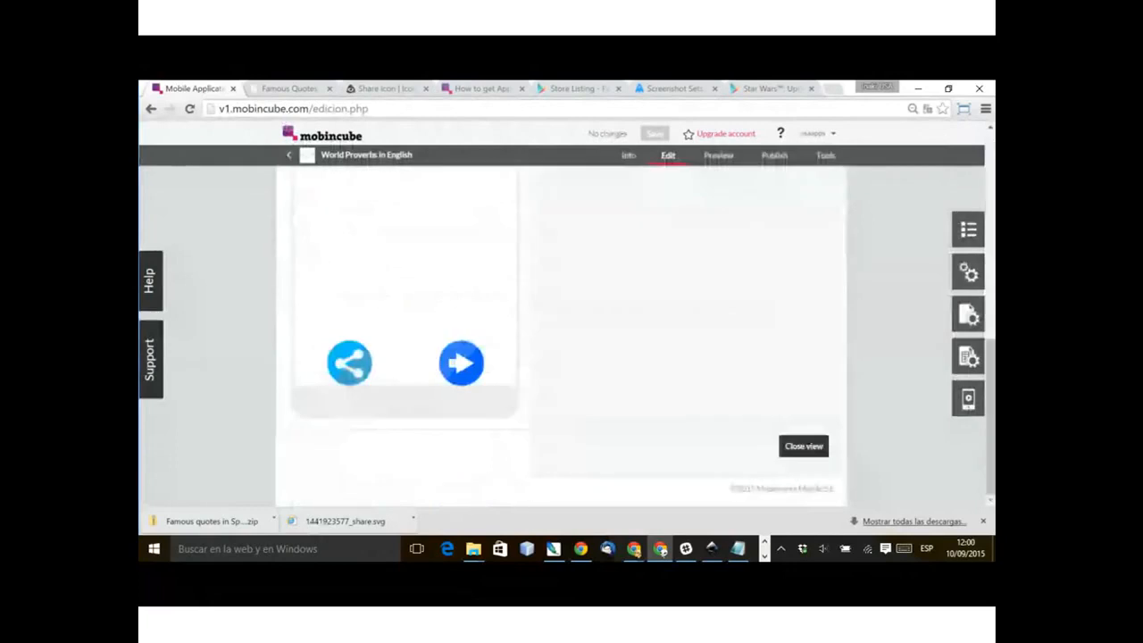
pyautogui.scroll(2, 681, 278)
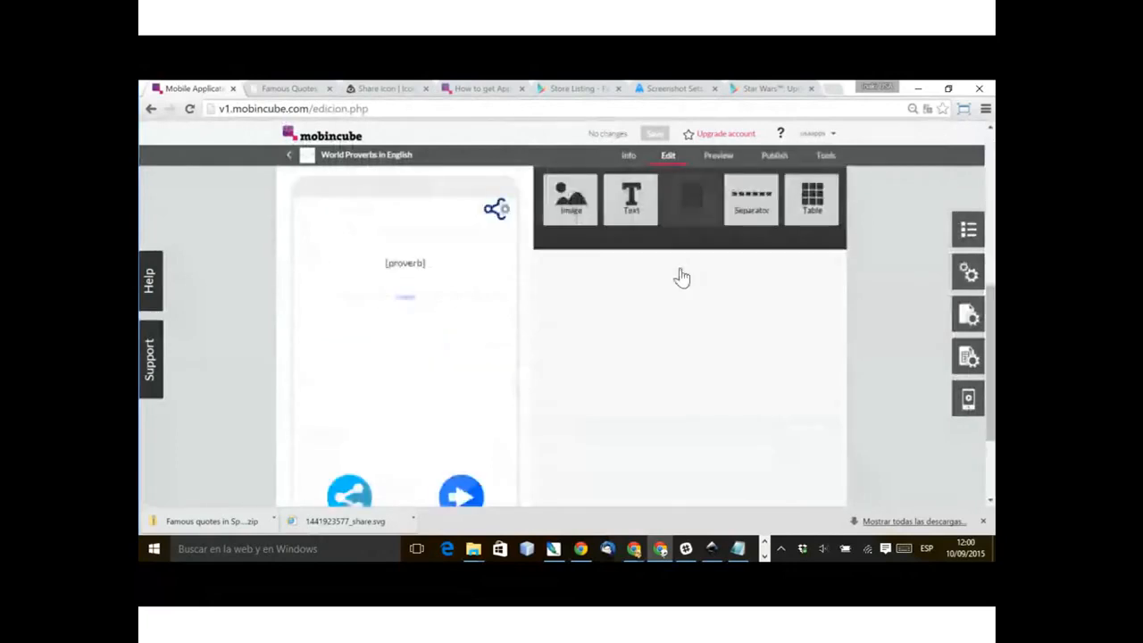
# Step: Go to the proverb2 screen and remove the bottom bar bar1 from it
pyautogui.click(968, 230)
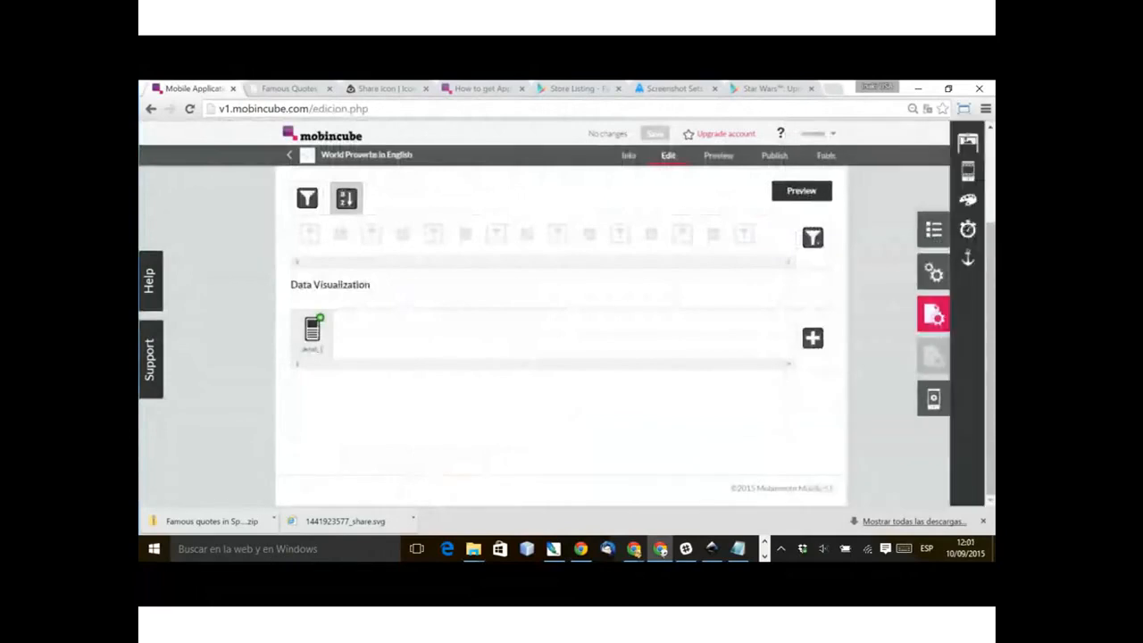
pyautogui.click(968, 172)
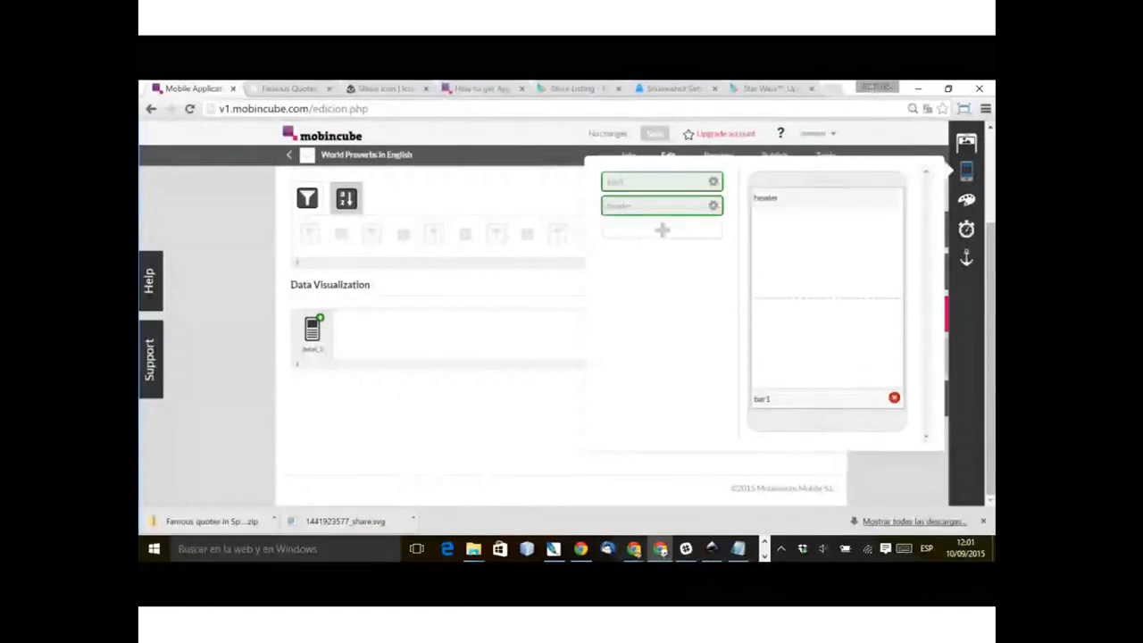
pyautogui.click(894, 399)
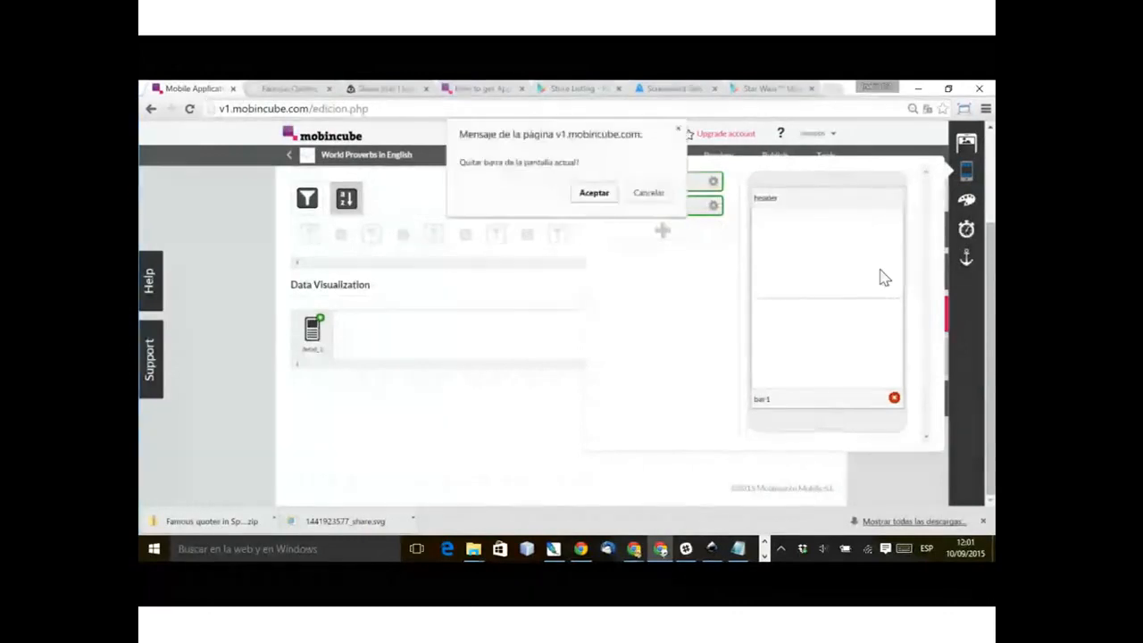
pyautogui.press('Escape')
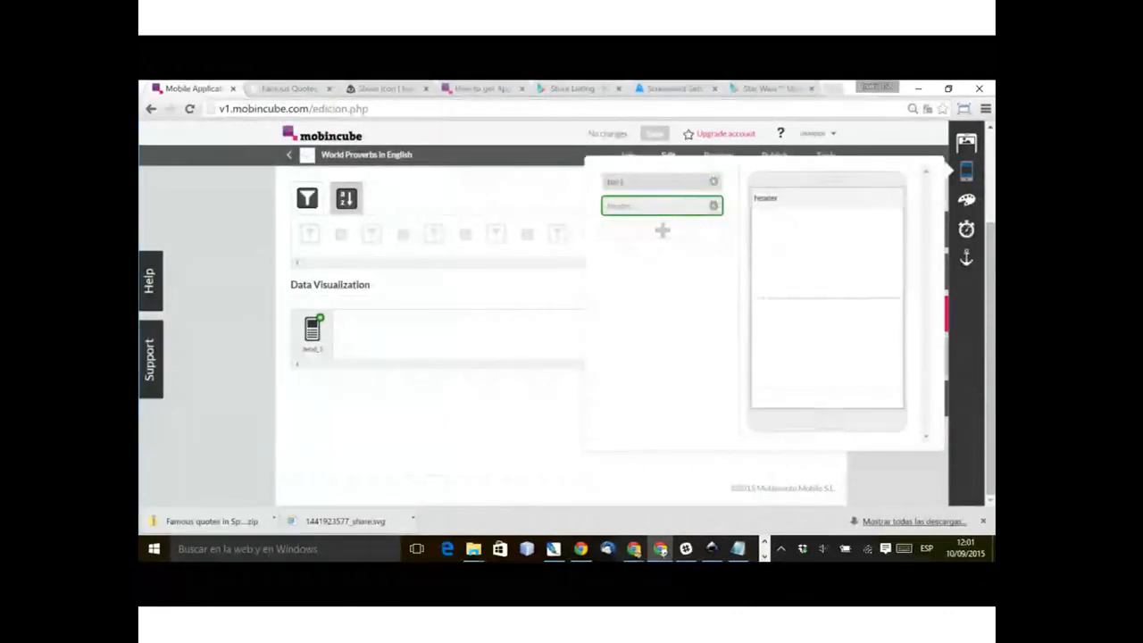
# Step: Duplicate the bar bar1 and name the copy bar2
pyautogui.click(765, 164)
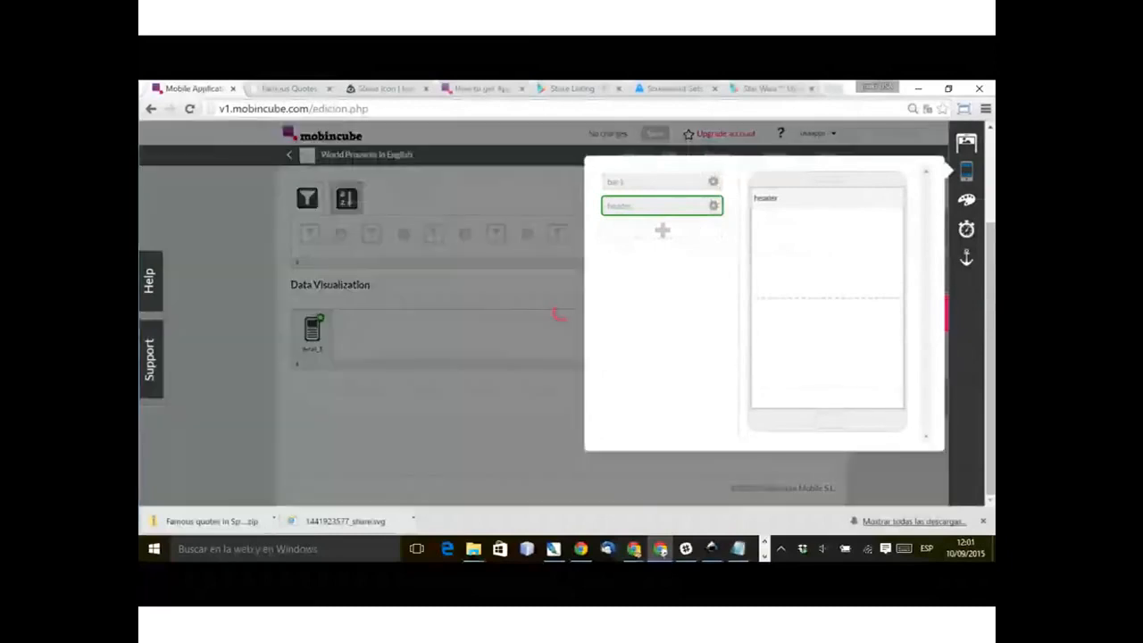
pyautogui.doubleClick(618, 230)
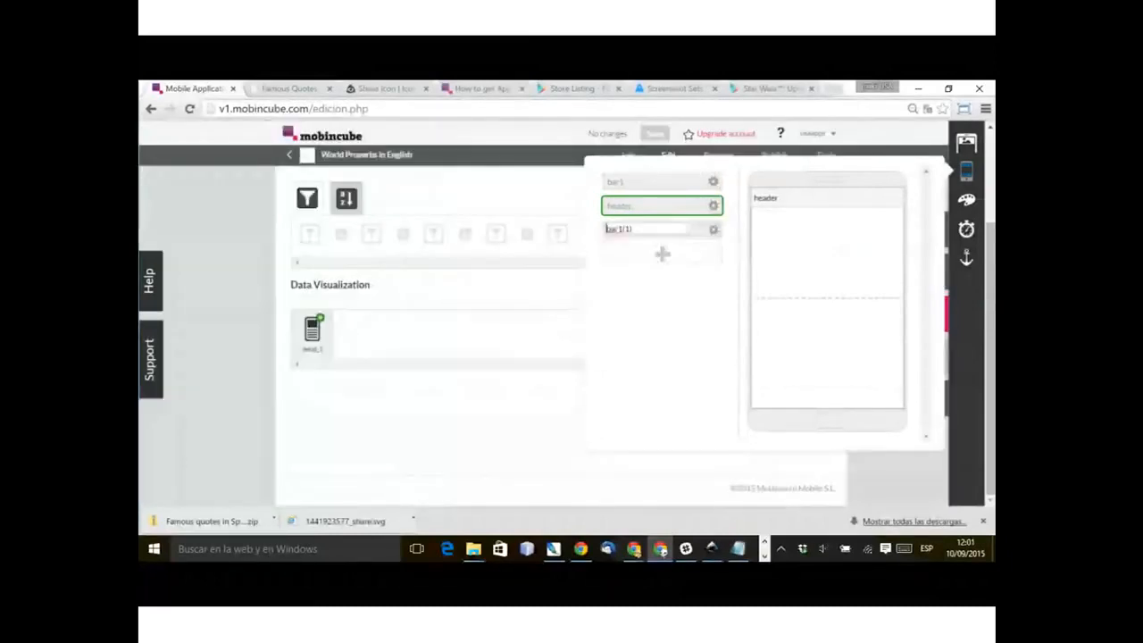
pyautogui.moveTo(607, 229); pyautogui.dragTo(882, 298)
pyautogui.write('bar2')
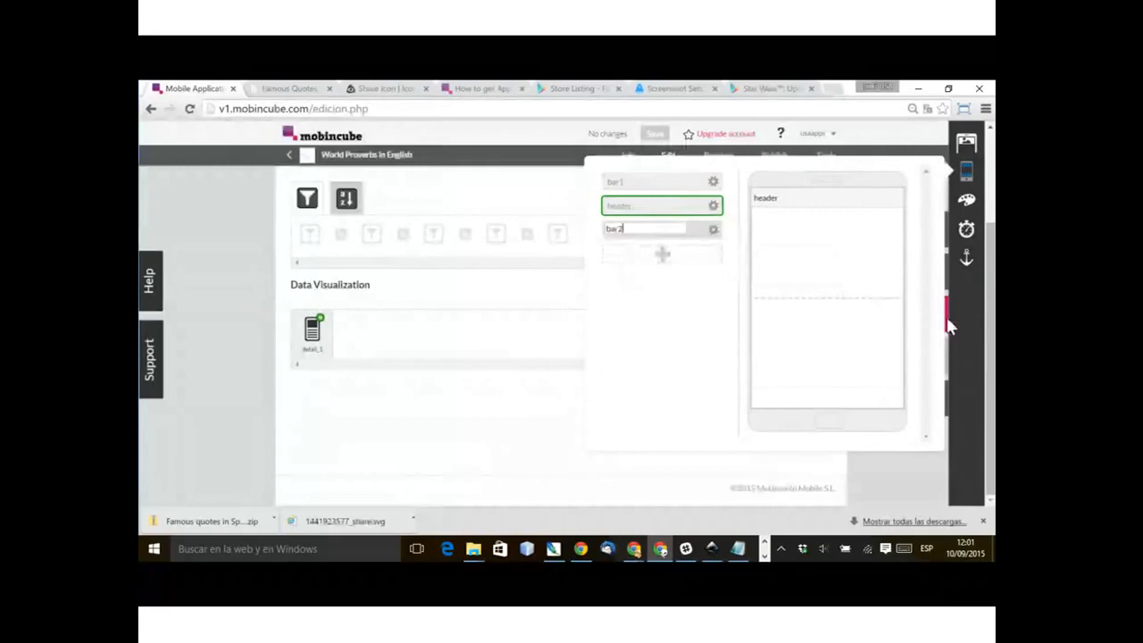
pyautogui.press('Return')
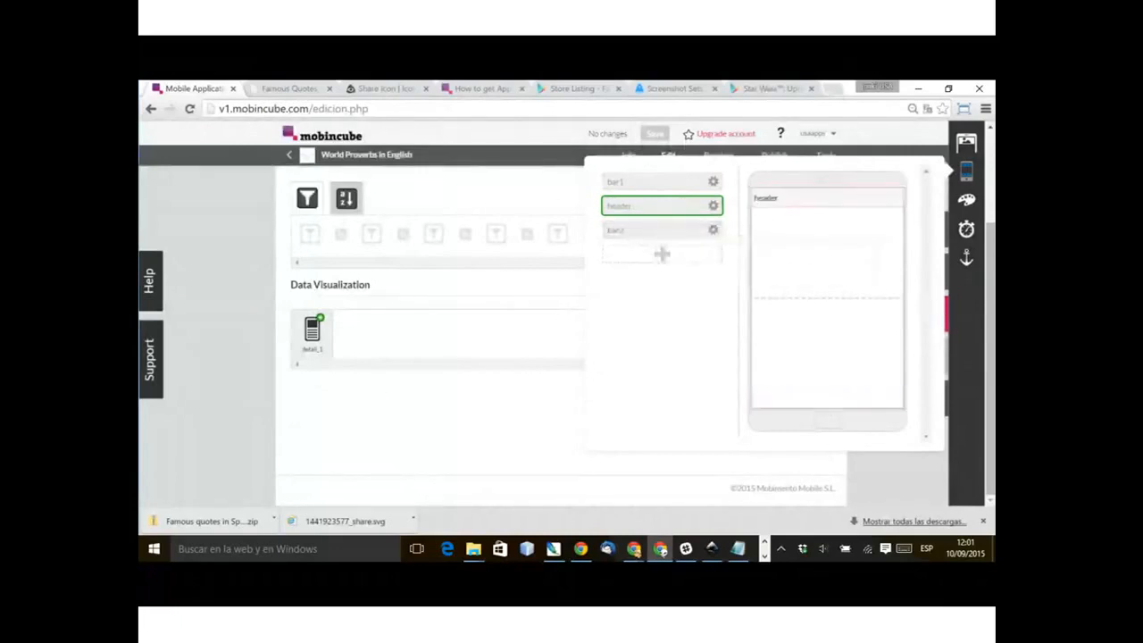
pyautogui.click(659, 231)
pyautogui.click(531, 416)
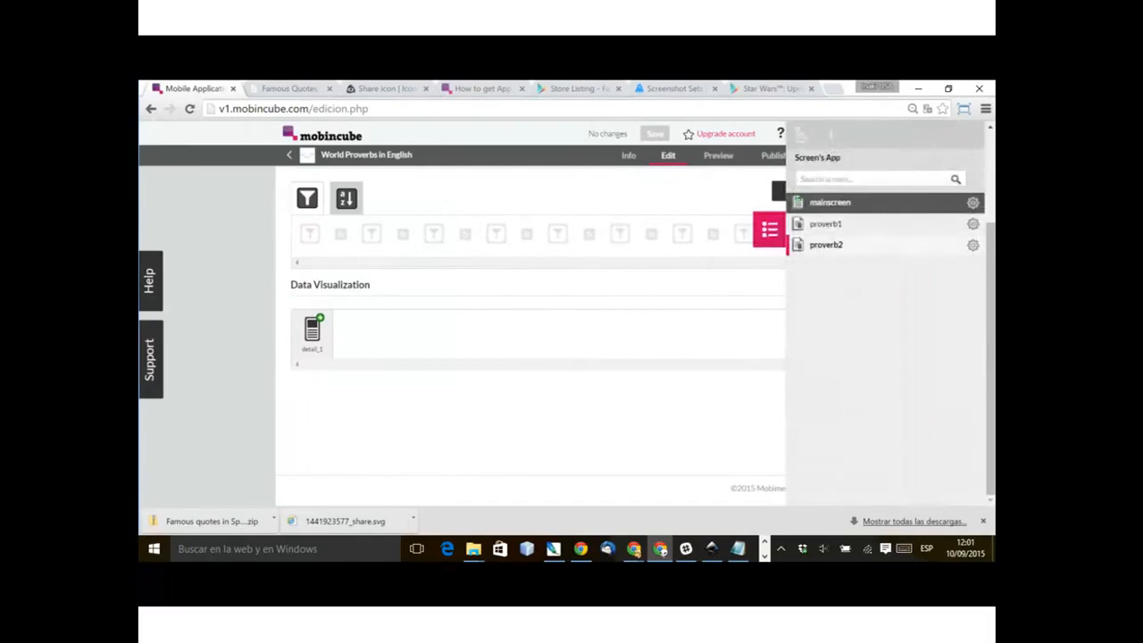
# Step: Duplicate the proverb2 screen and name the copy proverb3
pyautogui.click(973, 244)
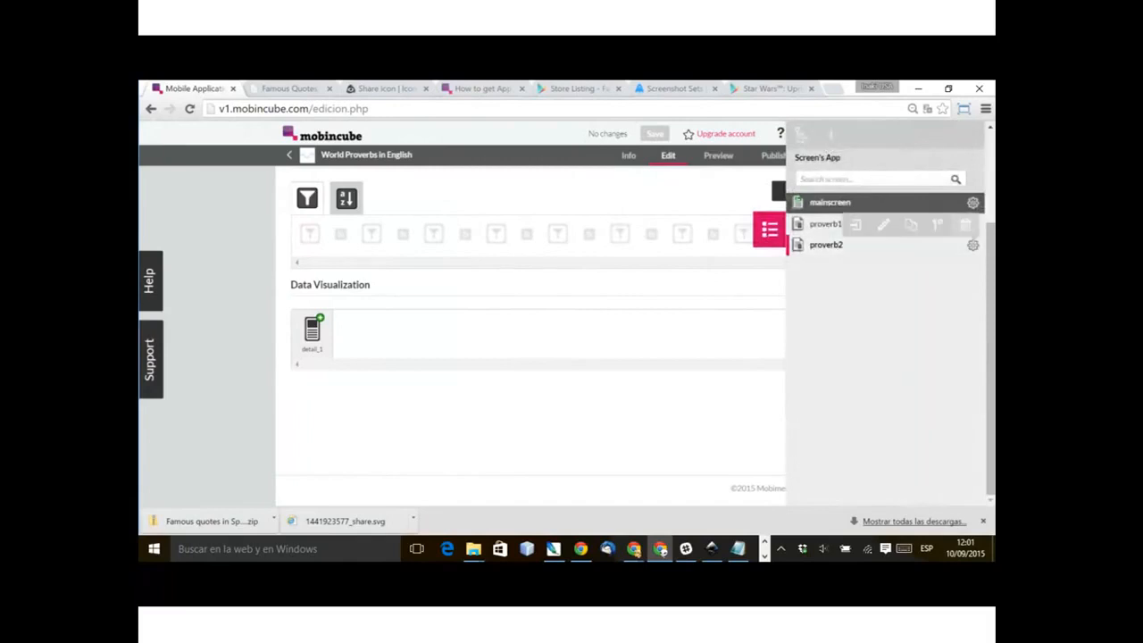
pyautogui.click(910, 224)
pyautogui.press('End')
pyautogui.press('BackSpace')
pyautogui.press('BackSpace')
pyautogui.press('BackSpace')
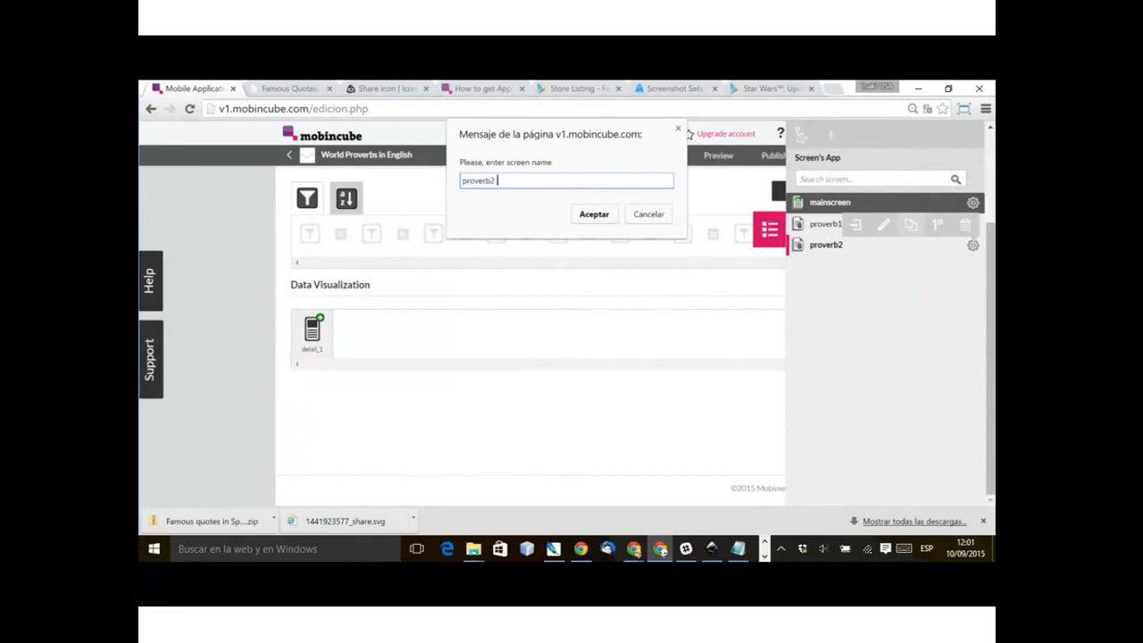
pyautogui.press('BackSpace')
pyautogui.press('BackSpace')
pyautogui.write('3')
pyautogui.press('Return')
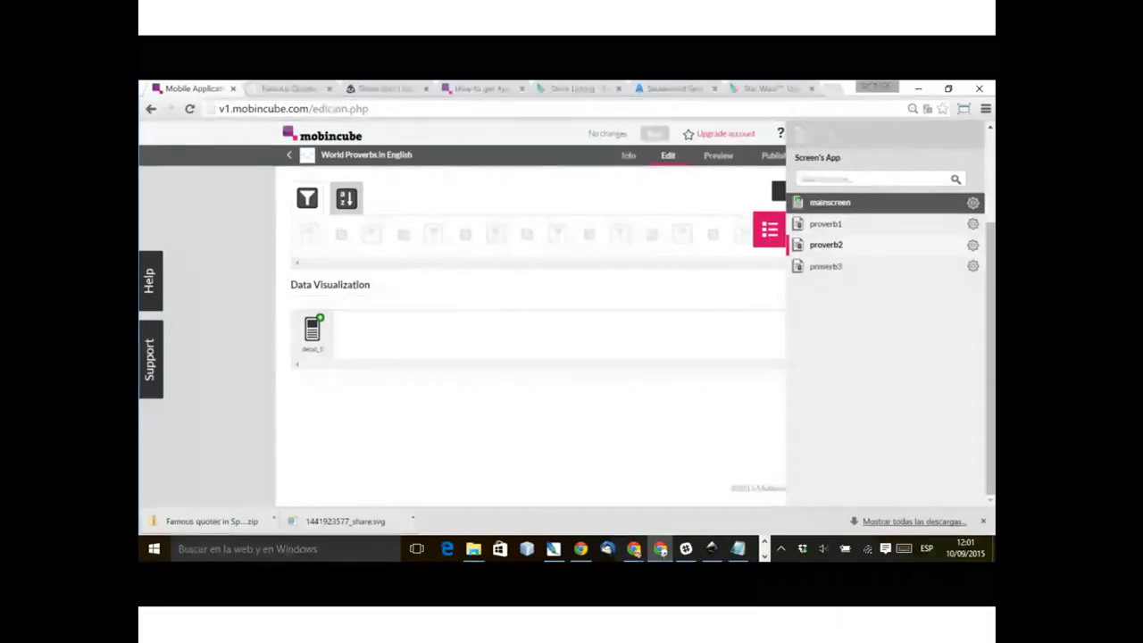
# Step: Open bar2 for editing and set its table's action to Go to screen with proverb3 as the destination
pyautogui.click(968, 314)
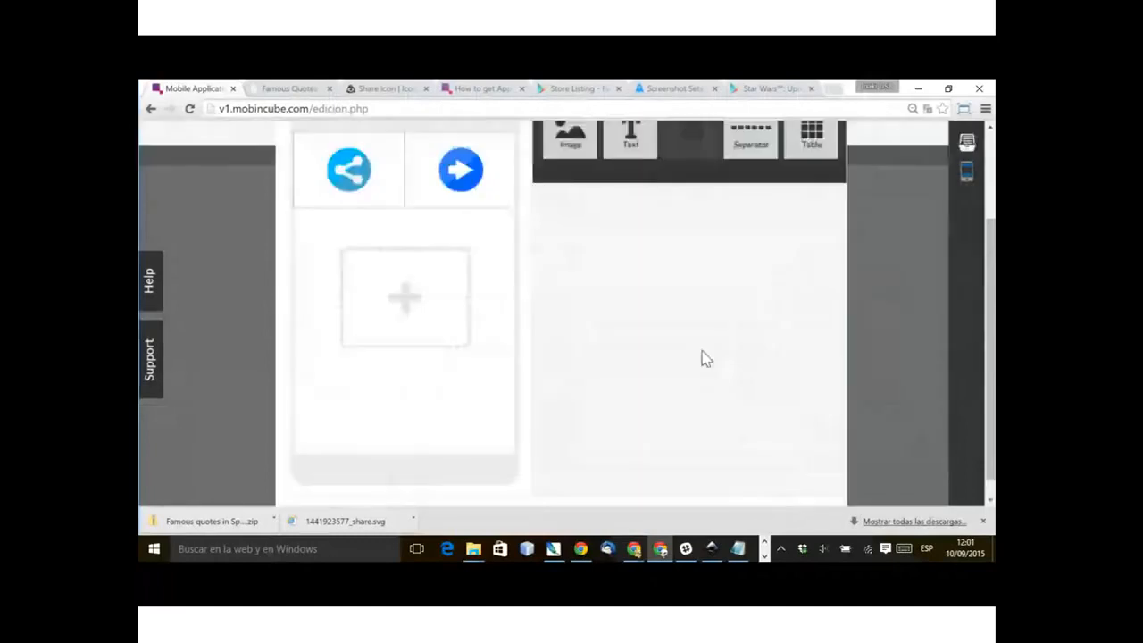
pyautogui.scroll(2, 625, 384)
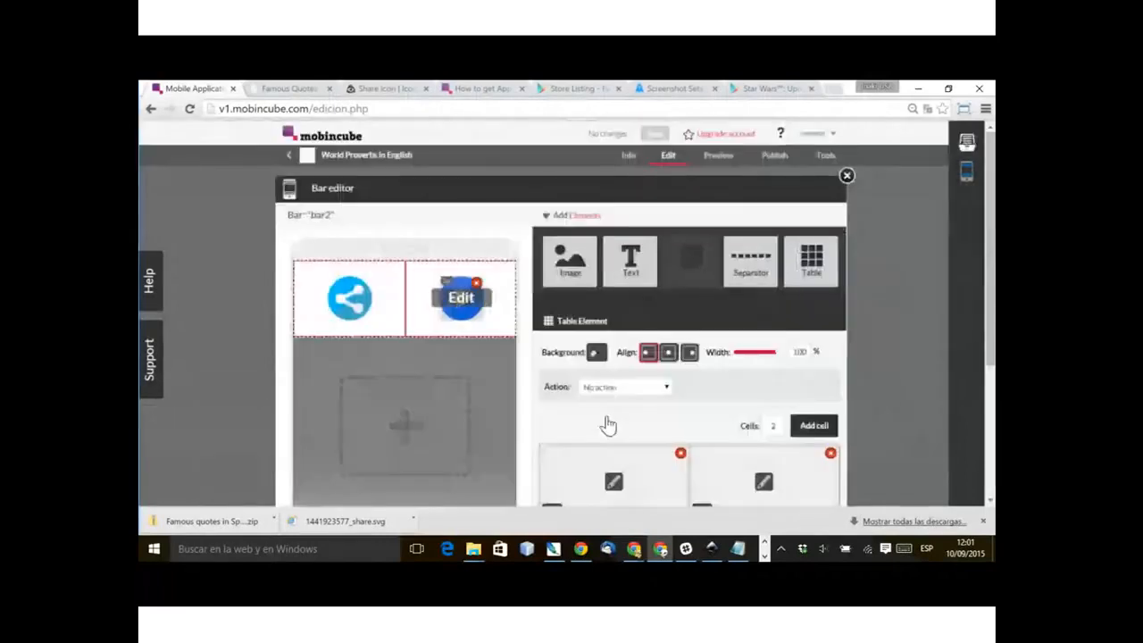
pyautogui.click(627, 387)
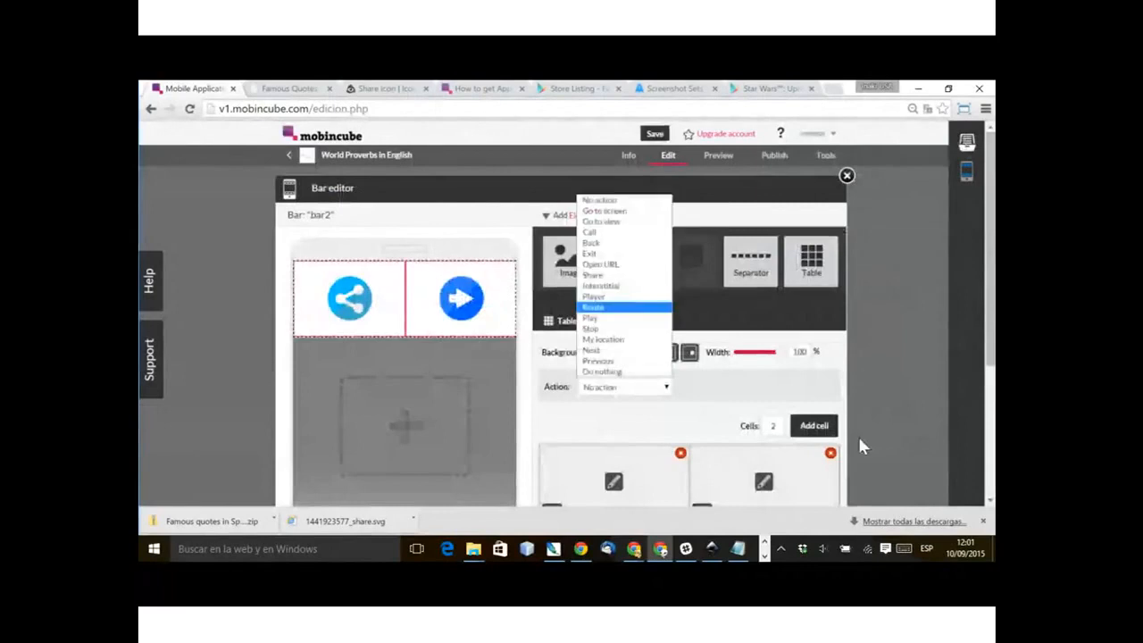
pyautogui.click(616, 211)
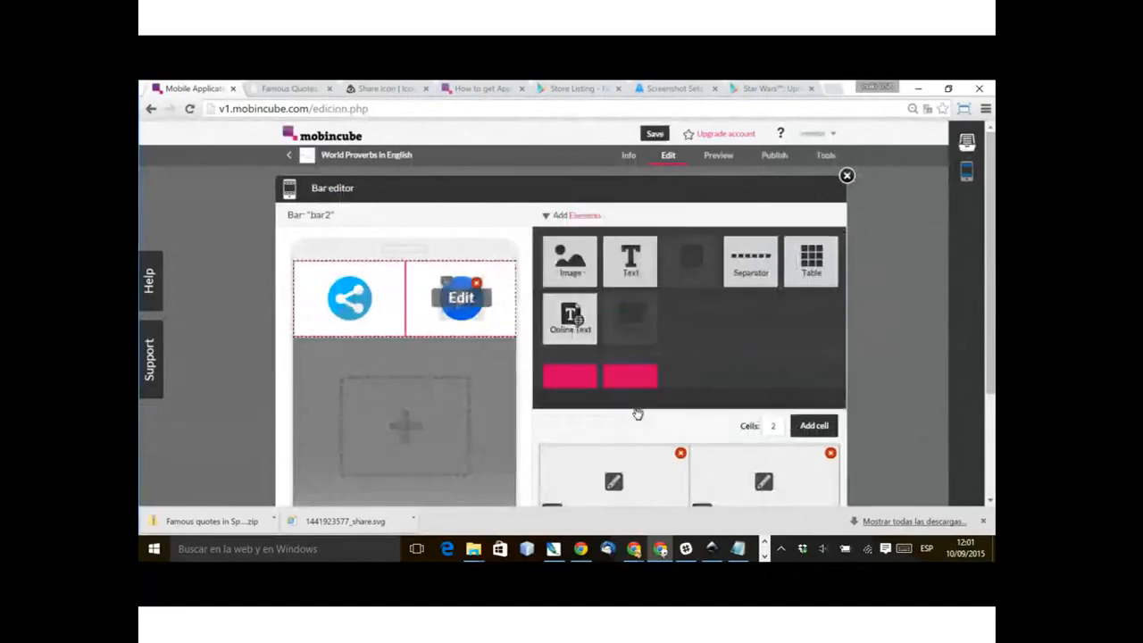
pyautogui.click(774, 387)
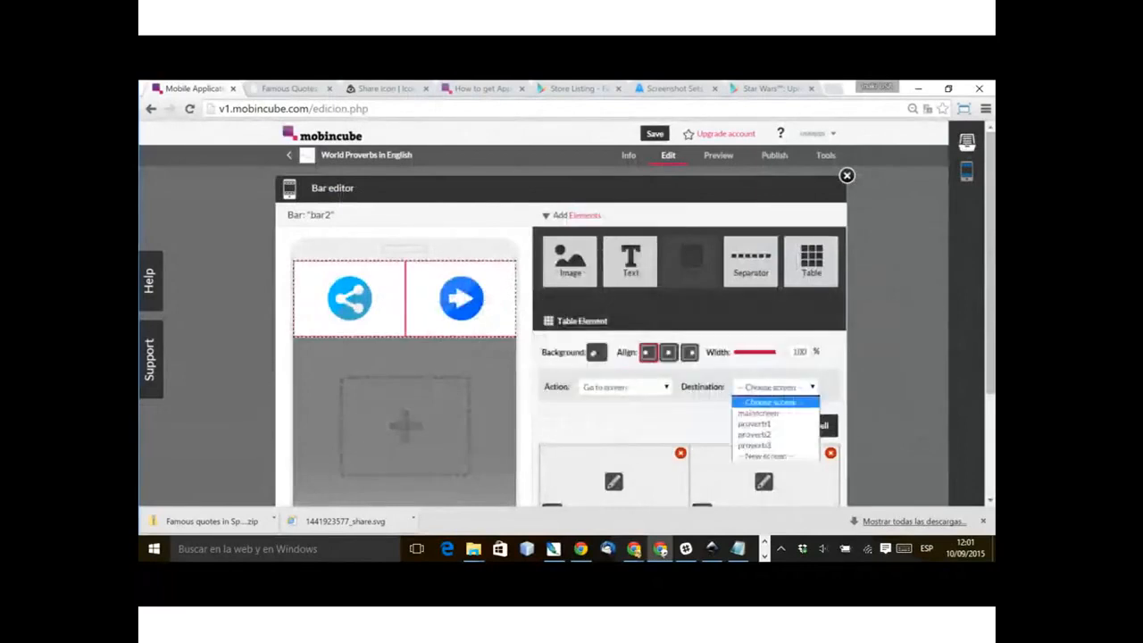
pyautogui.click(773, 441)
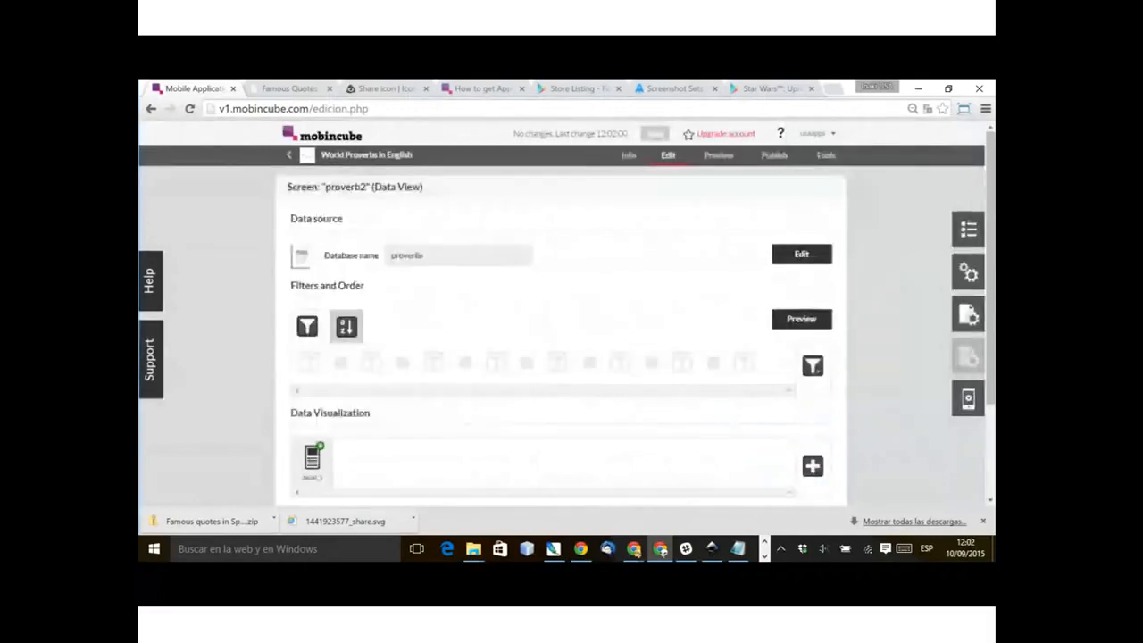
# Step: Turn off the anchorage point setting for the proverb2 screen
pyautogui.click(968, 314)
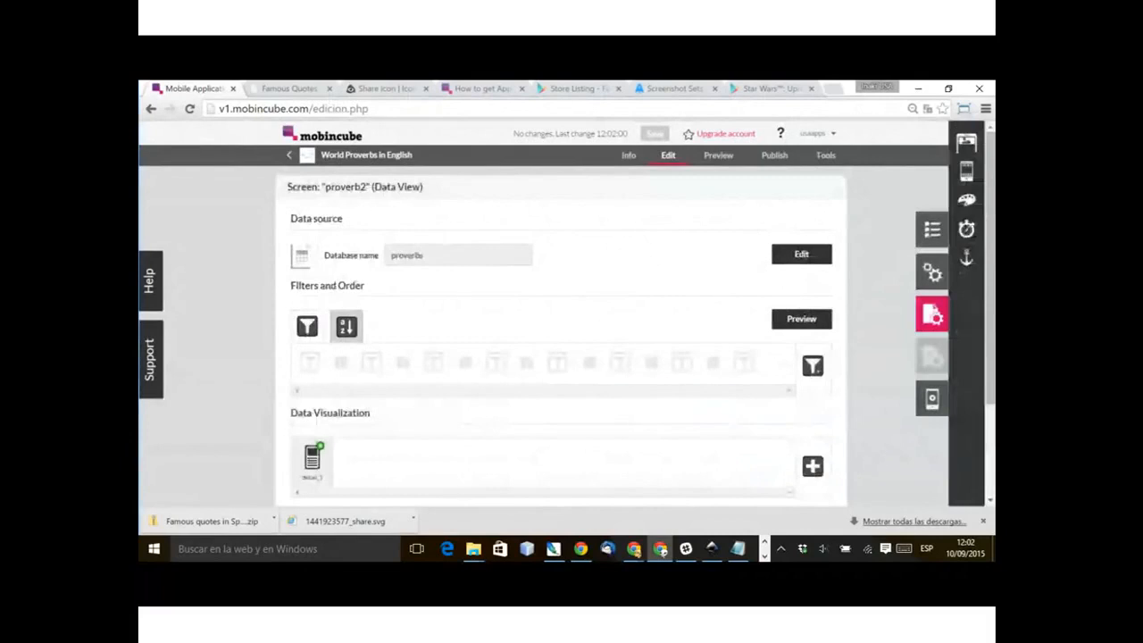
pyautogui.click(966, 257)
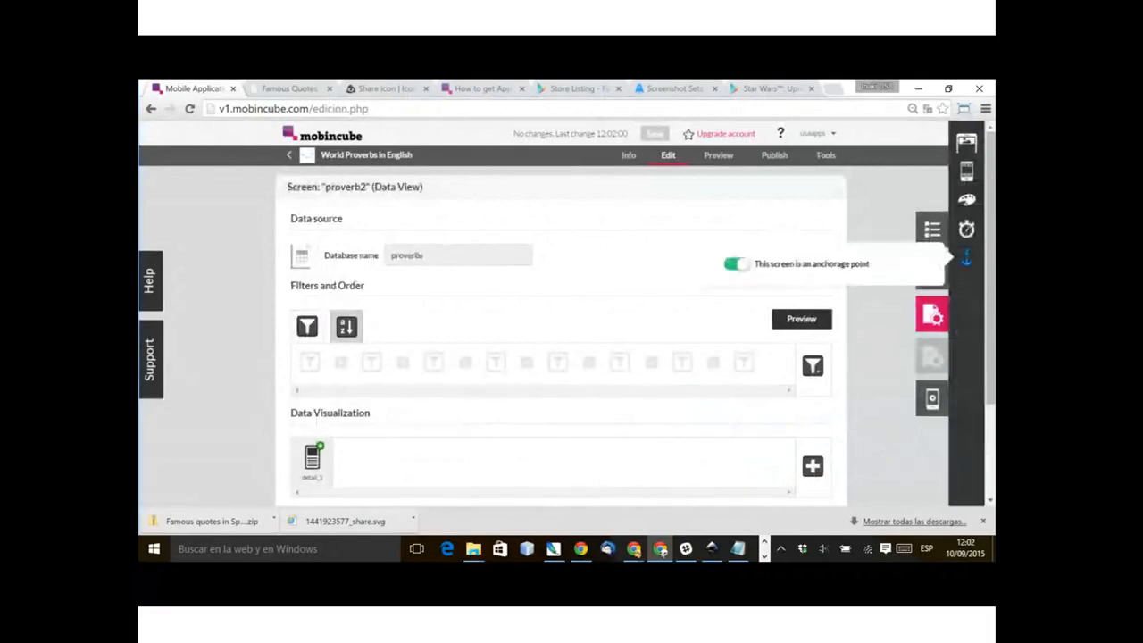
pyautogui.click(736, 264)
pyautogui.click(932, 314)
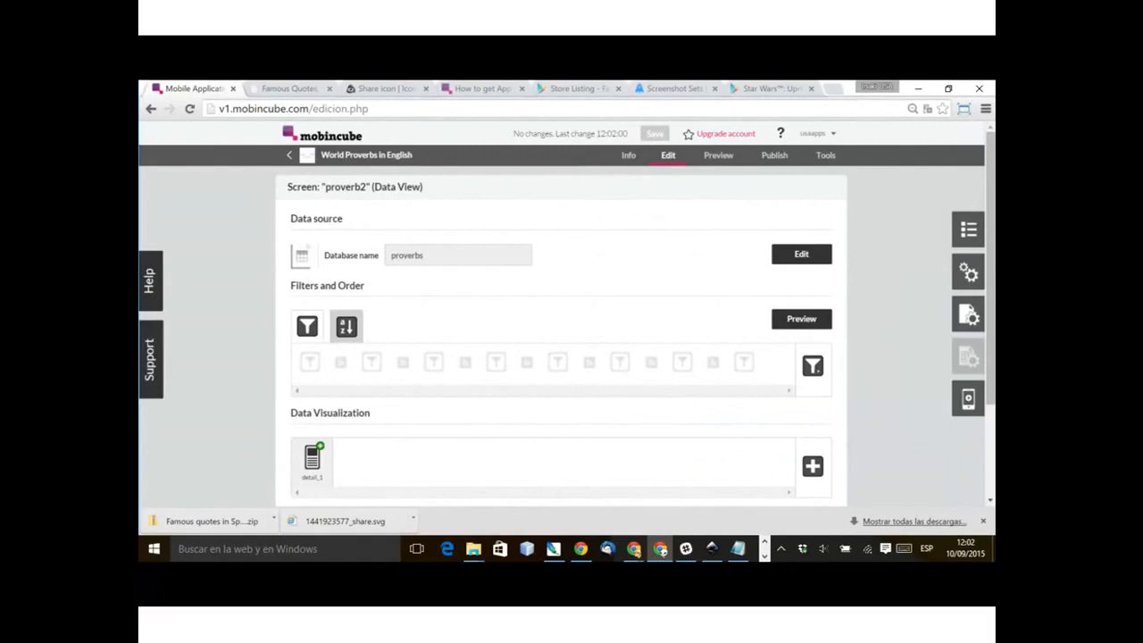
# Step: Go to the proverb1 screen and turn off its anchorage point setting
pyautogui.click(968, 230)
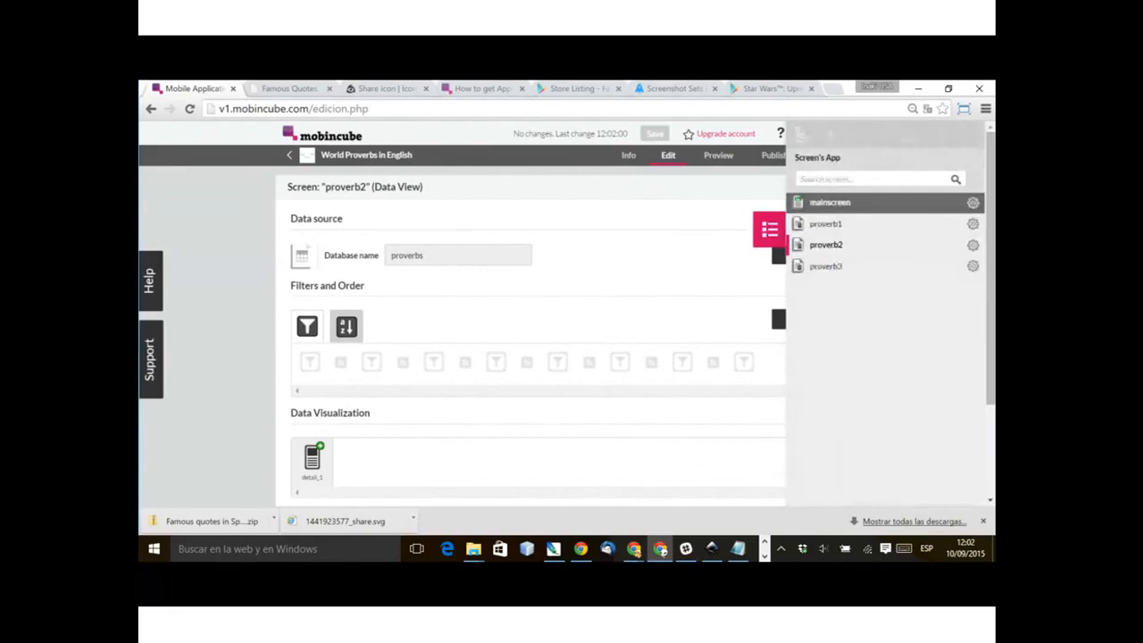
pyautogui.click(827, 224)
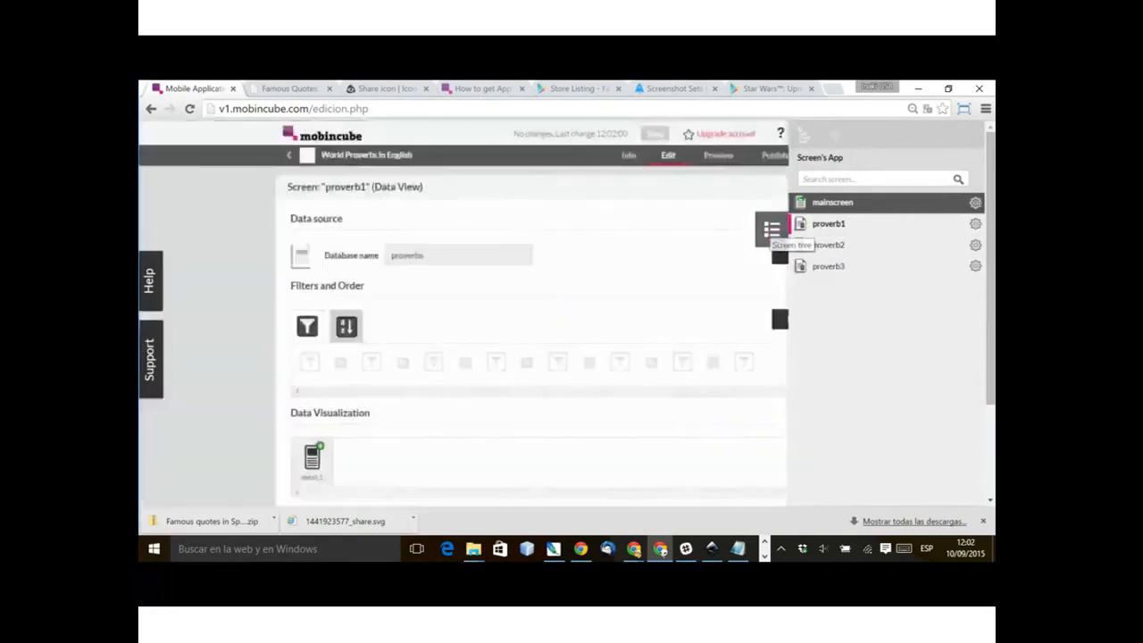
pyautogui.click(771, 230)
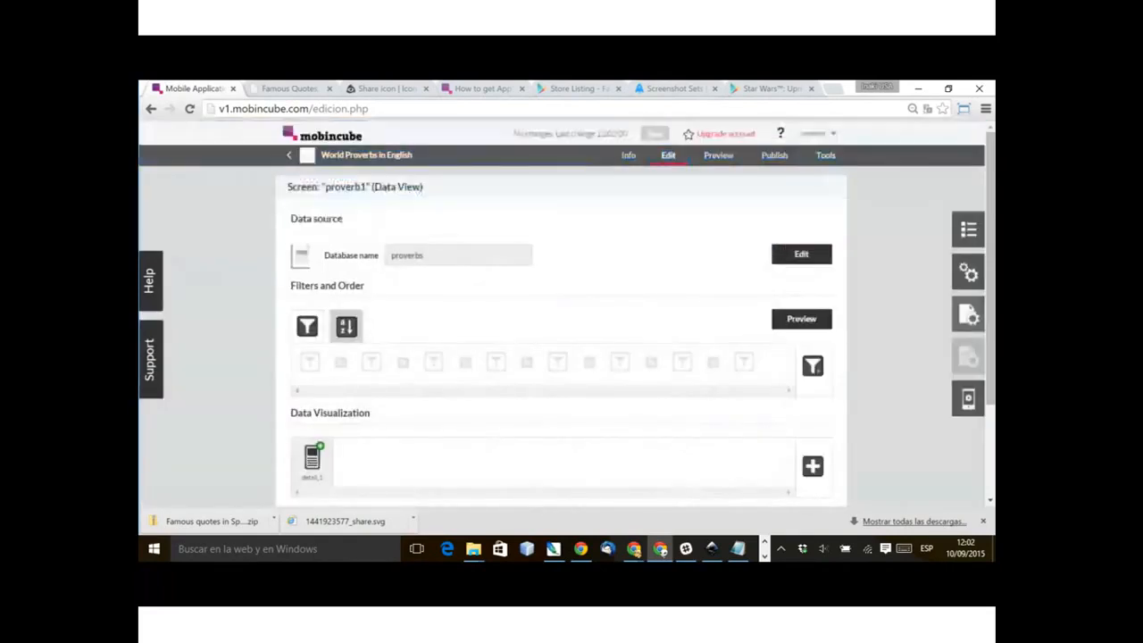
pyautogui.click(968, 315)
pyautogui.click(966, 258)
pyautogui.click(736, 265)
pyautogui.click(933, 314)
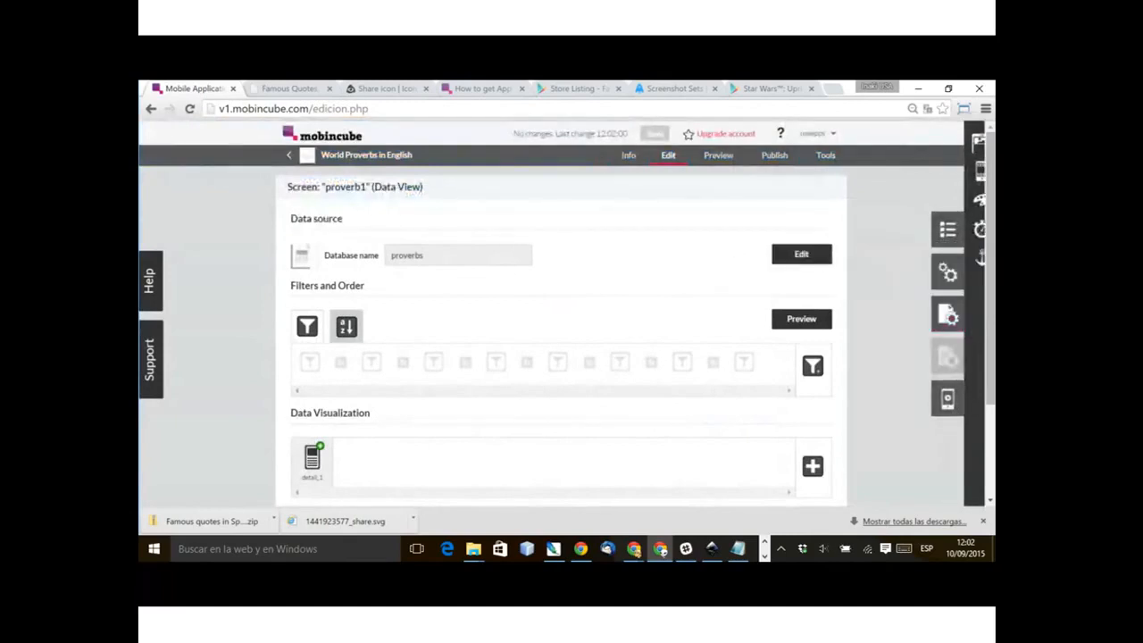
# Step: Return to the proverb2 screen and open its screen settings to check them
pyautogui.click(968, 229)
pyautogui.click(826, 245)
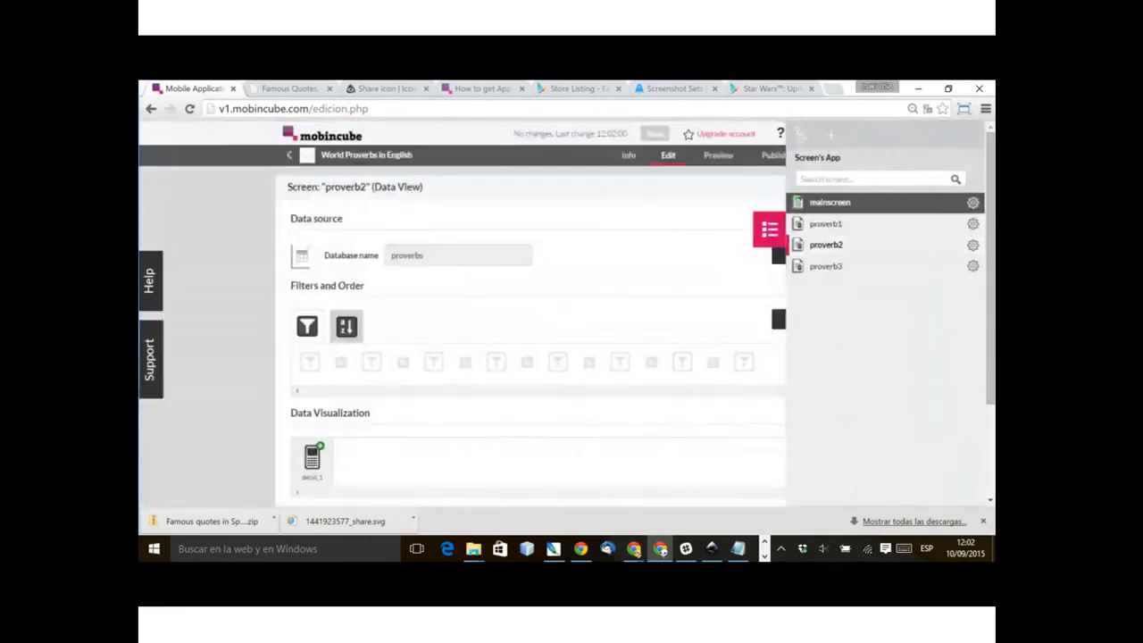
pyautogui.click(770, 229)
pyautogui.click(968, 315)
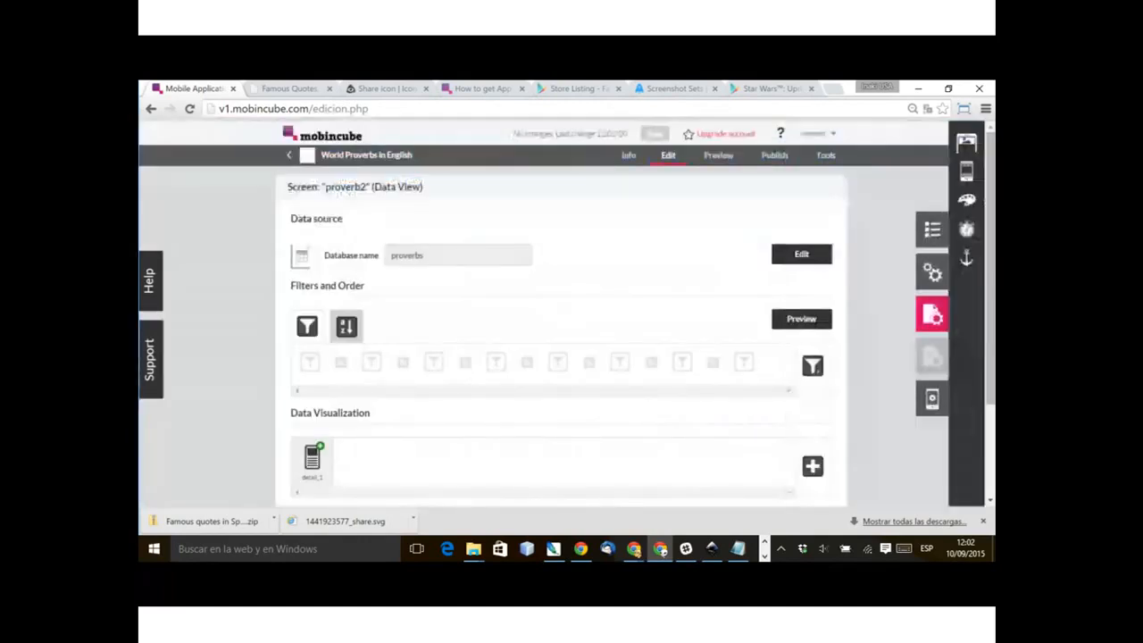
pyautogui.click(932, 229)
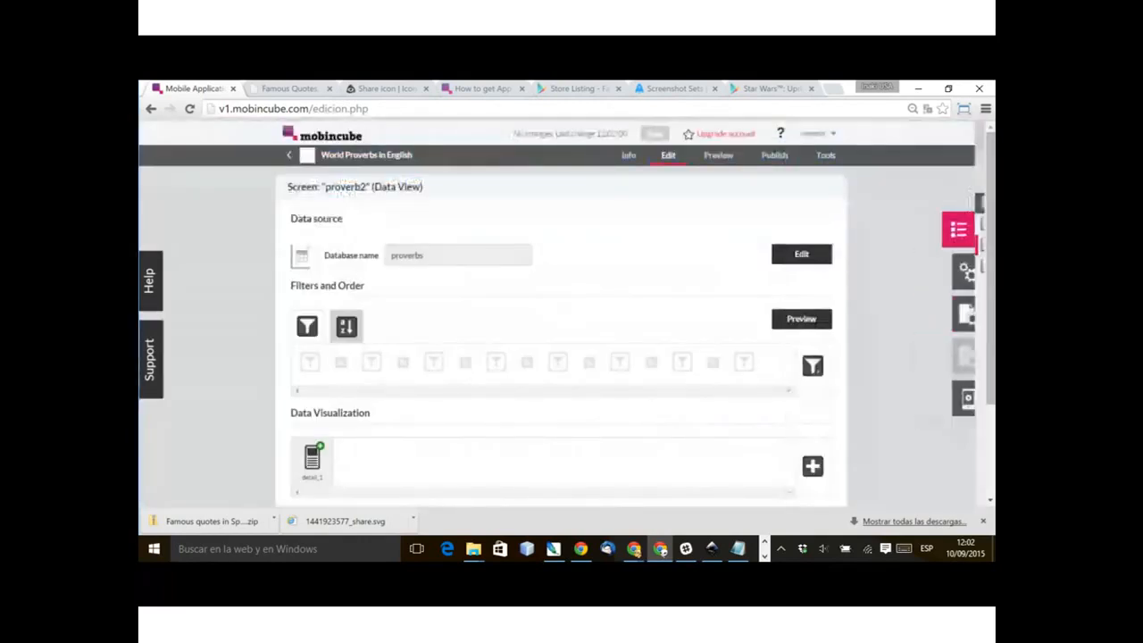
# Step: Go to the proverb3 screen and turn off its anchorage point setting
pyautogui.click(826, 266)
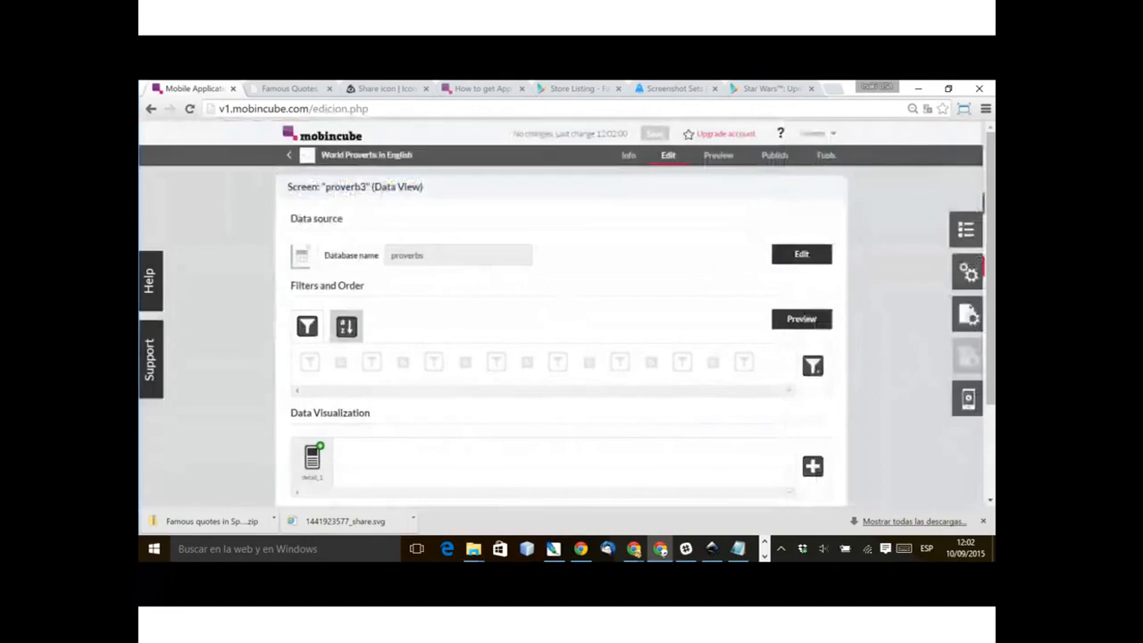
pyautogui.click(966, 258)
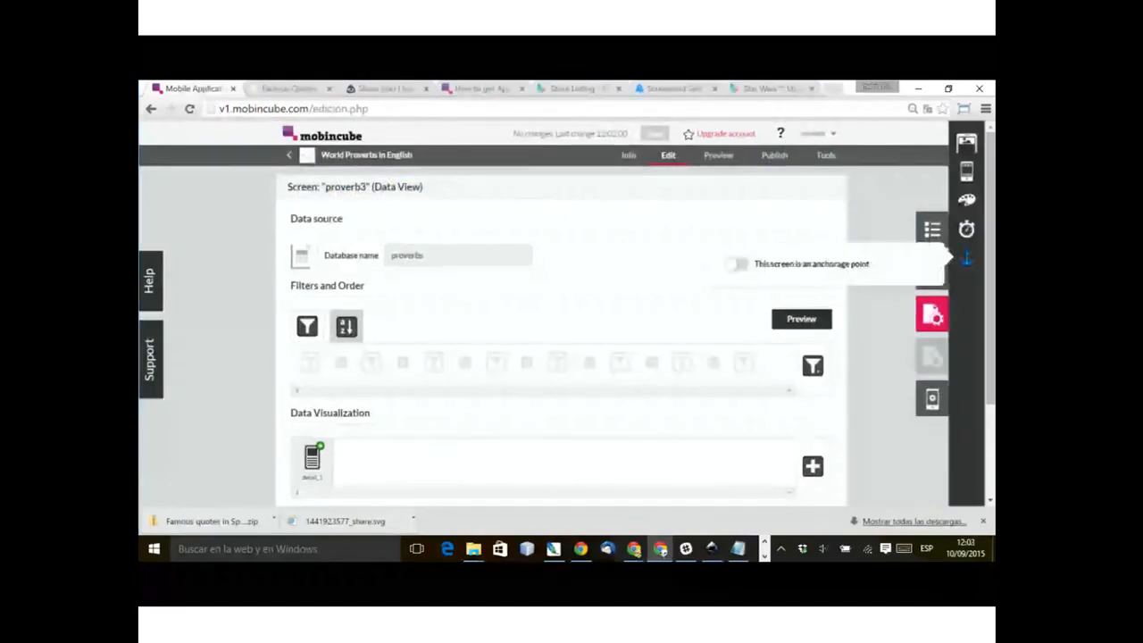
pyautogui.click(931, 314)
# Step: Duplicate the proverb3 screen and name the copy proverb4
pyautogui.click(968, 229)
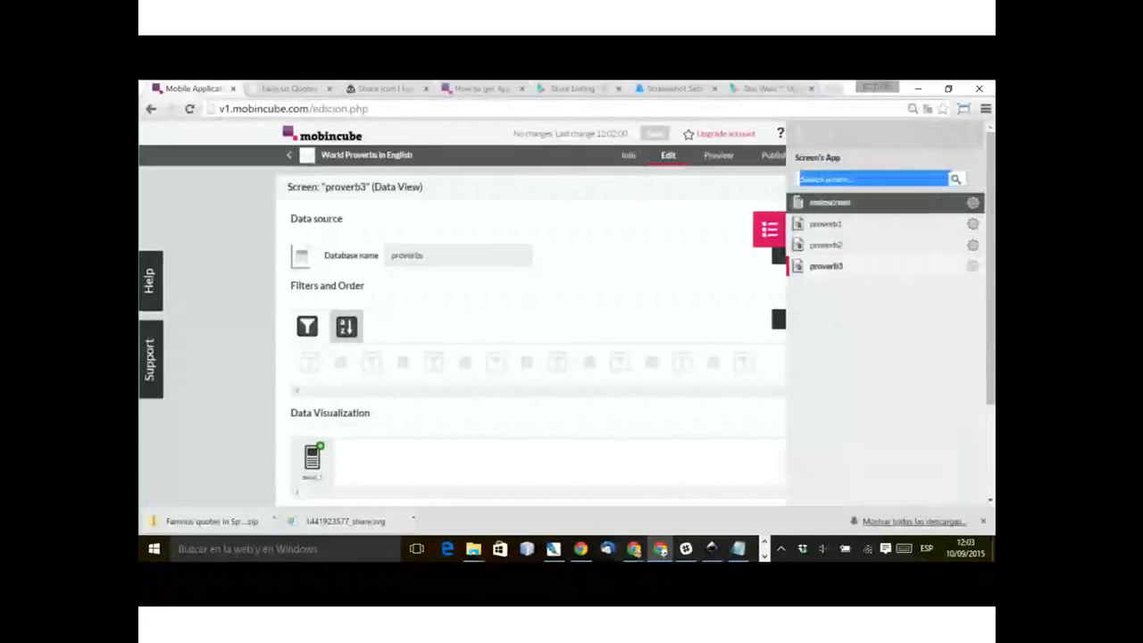
pyautogui.click(972, 266)
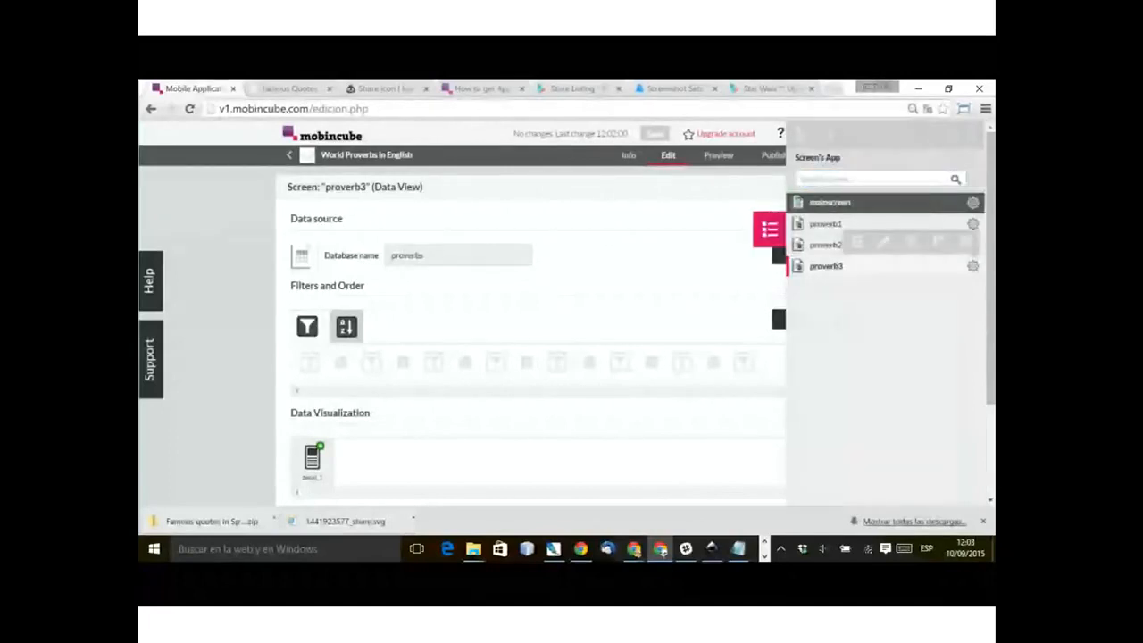
pyautogui.click(911, 242)
pyautogui.click(518, 181)
pyautogui.press('BackSpace')
pyautogui.press('BackSpace')
pyautogui.press('BackSpace')
pyautogui.write('4')
pyautogui.press('Return')
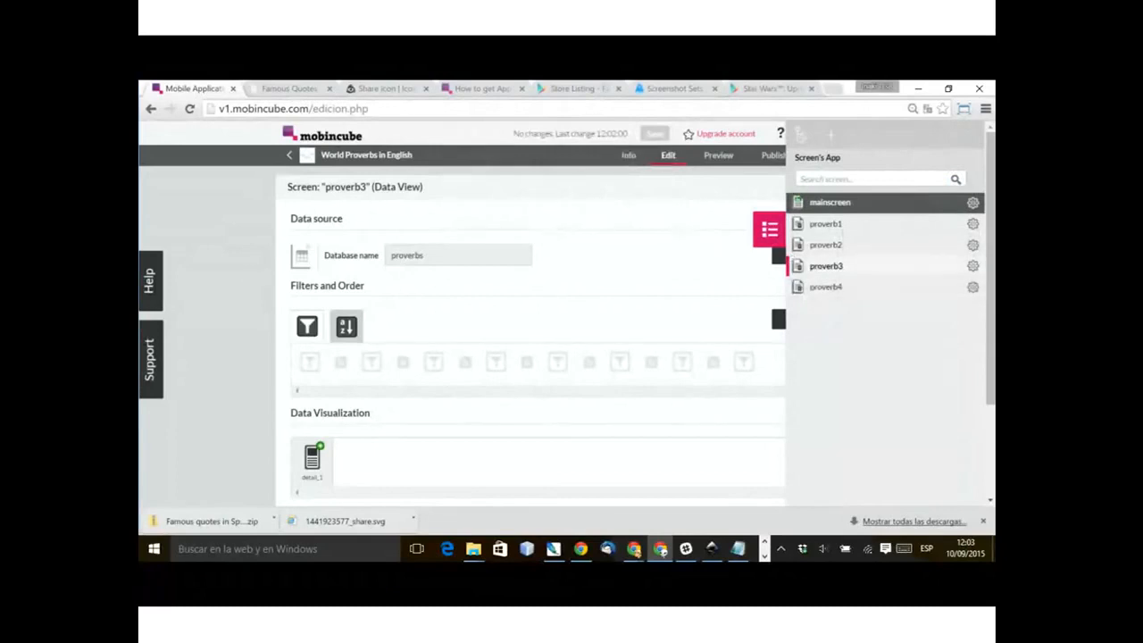
# Step: Open the bar settings of the proverb3 screen and remove the bottom bar bar2 from it
pyautogui.click(770, 229)
pyautogui.click(967, 315)
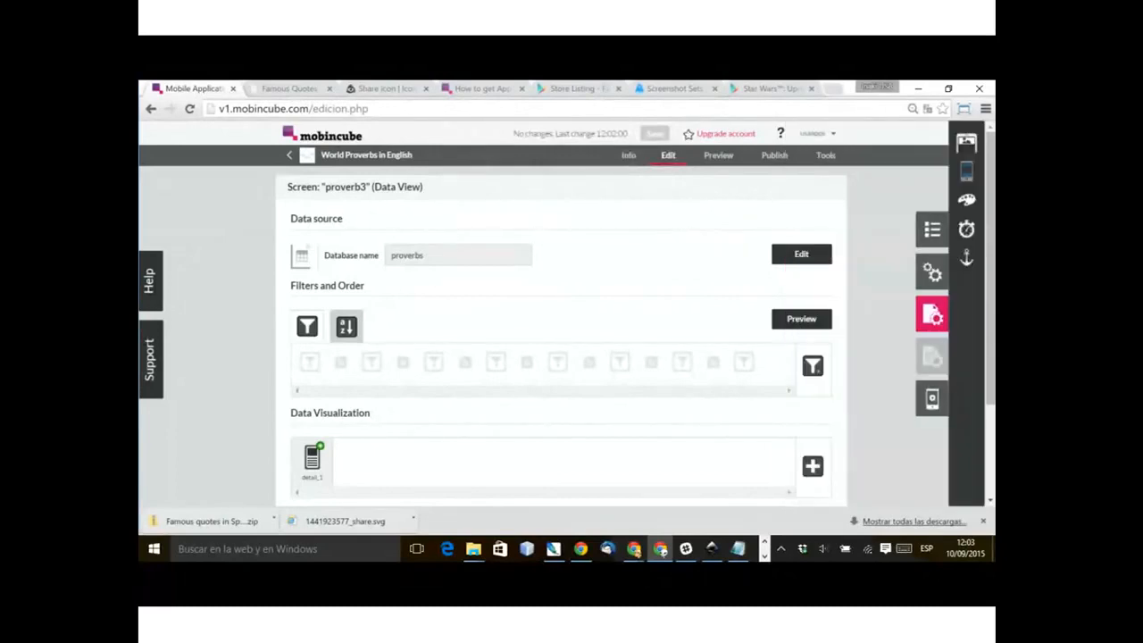
pyautogui.click(966, 171)
pyautogui.moveTo(893, 398)
pyautogui.click(894, 399)
pyautogui.click(648, 193)
pyautogui.click(656, 230)
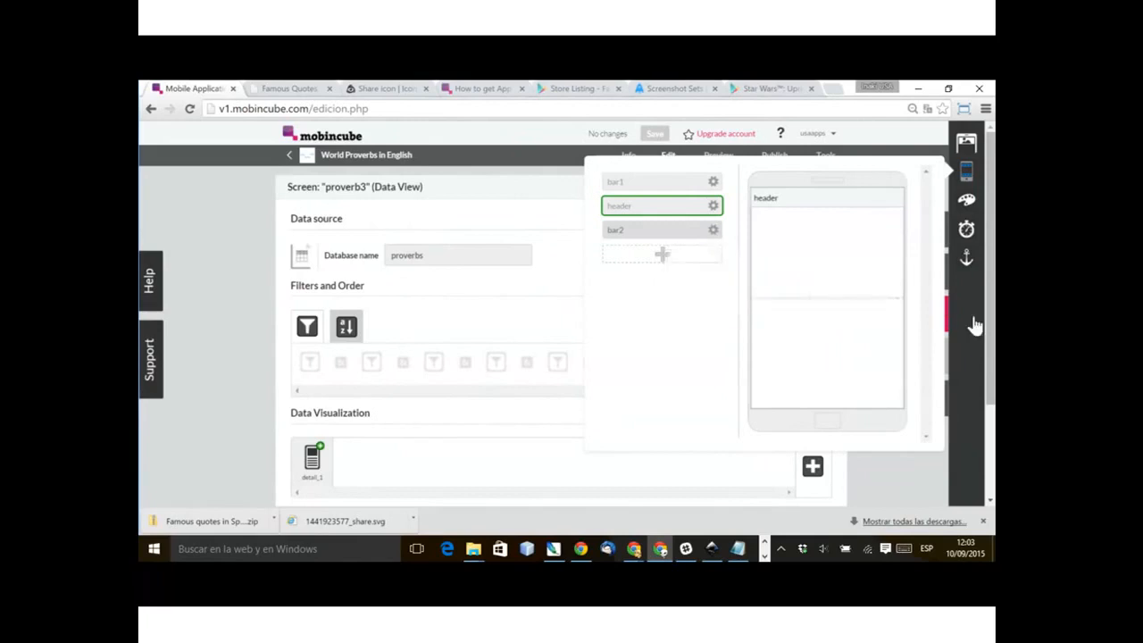
# Step: Duplicate bar2, name the copy bar3, and place it as the bottom bar of the proverb3 screen
pyautogui.moveTo(713, 207)
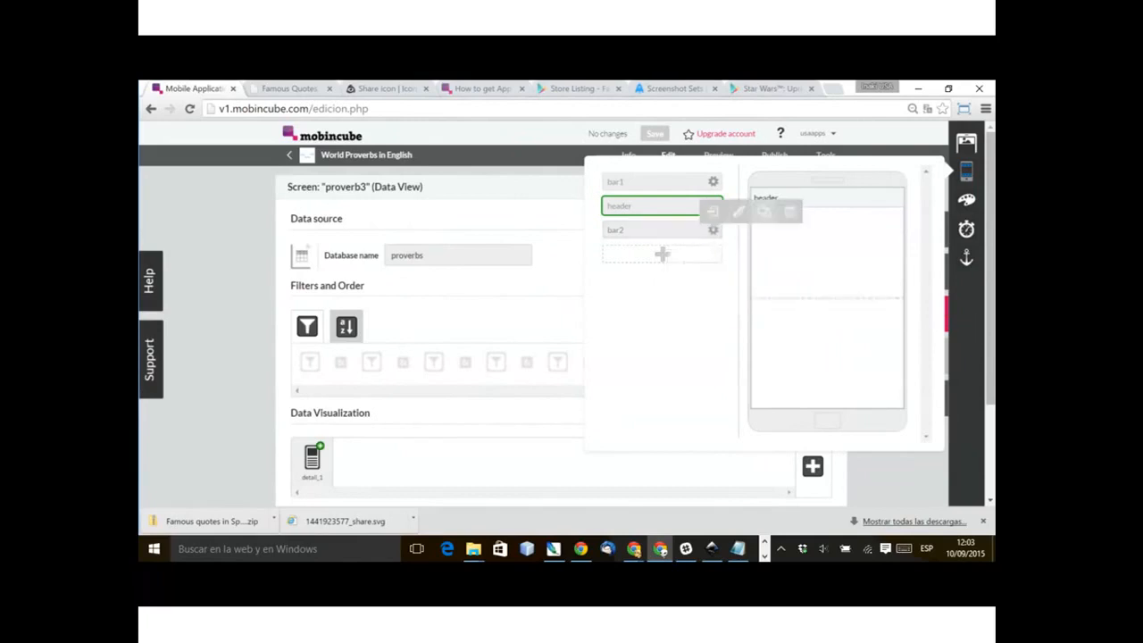
pyautogui.click(713, 212)
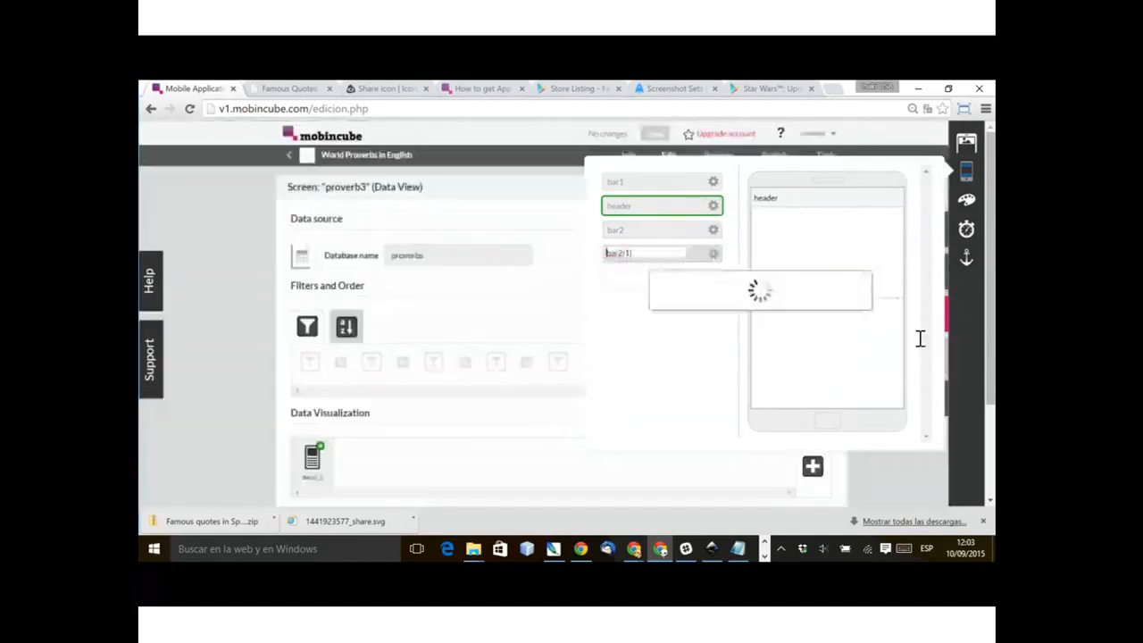
pyautogui.press('BackSpace')
pyautogui.press('BackSpace')
pyautogui.press('BackSpace')
pyautogui.press('BackSpace')
pyautogui.write('3')
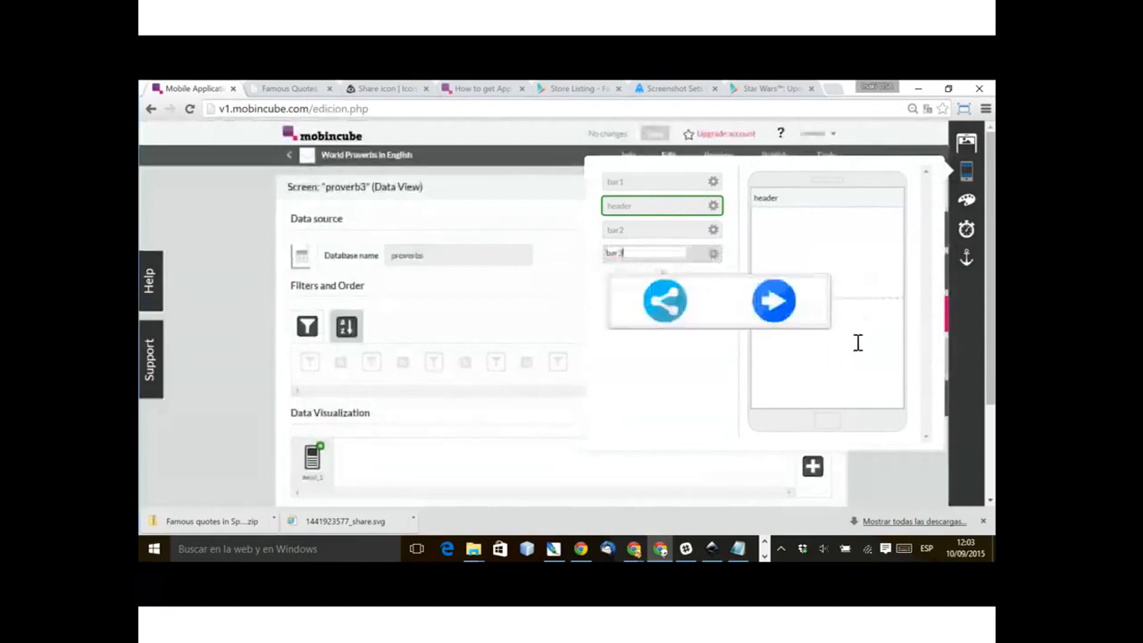
pyautogui.press('Return')
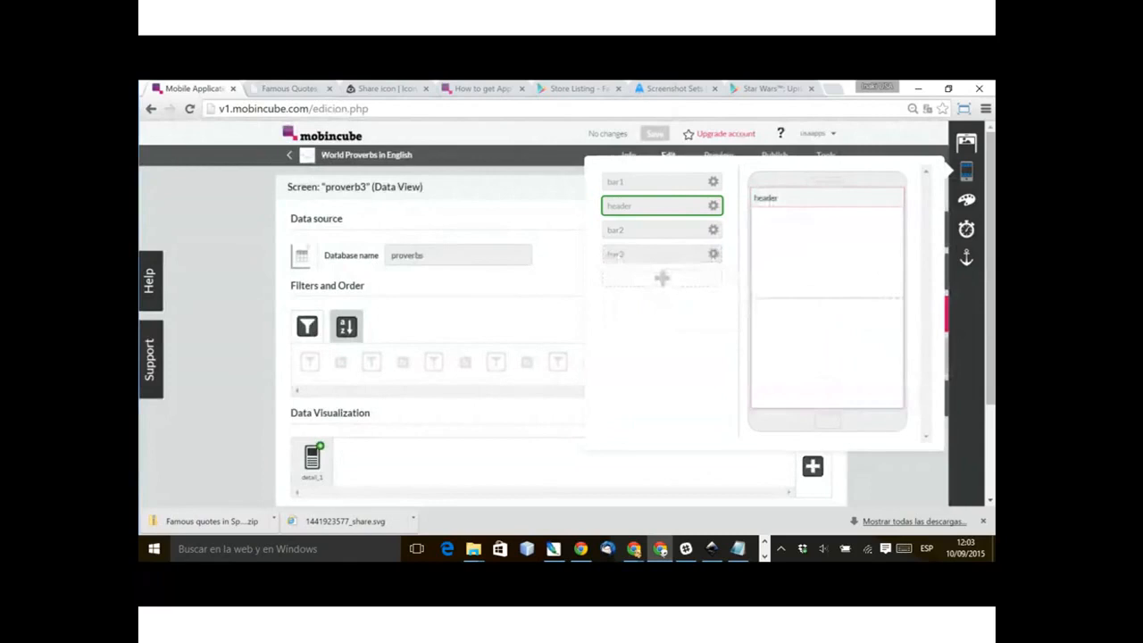
pyautogui.moveTo(662, 254); pyautogui.dragTo(826, 399)
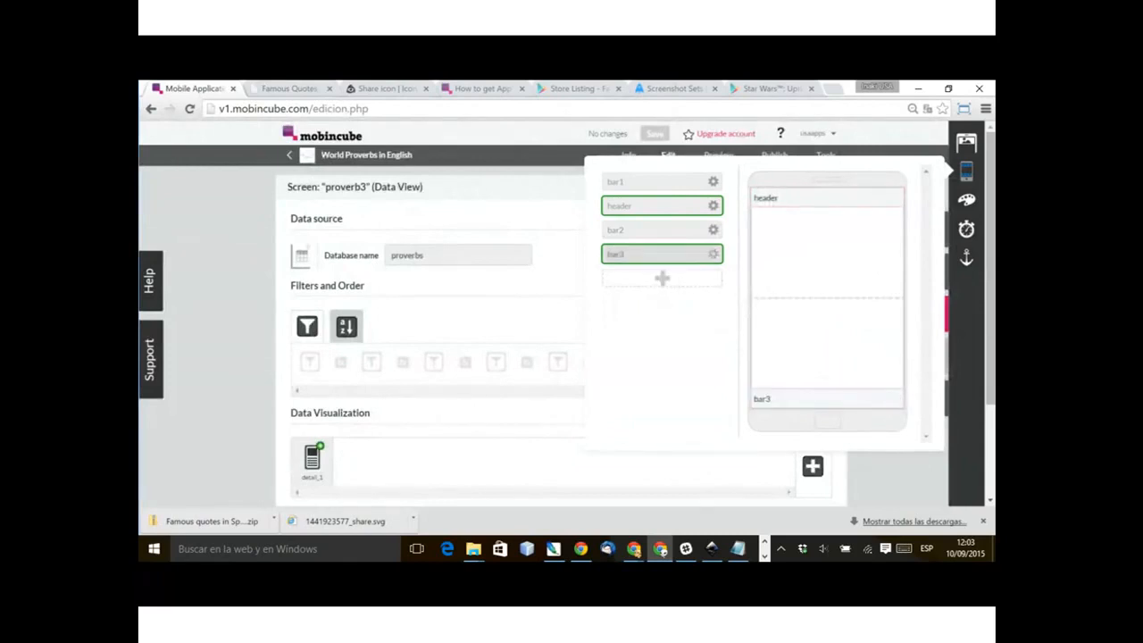
# Step: Open bar3 for editing, set its arrow image's destination to proverb4, and close the bar editor
pyautogui.click(713, 254)
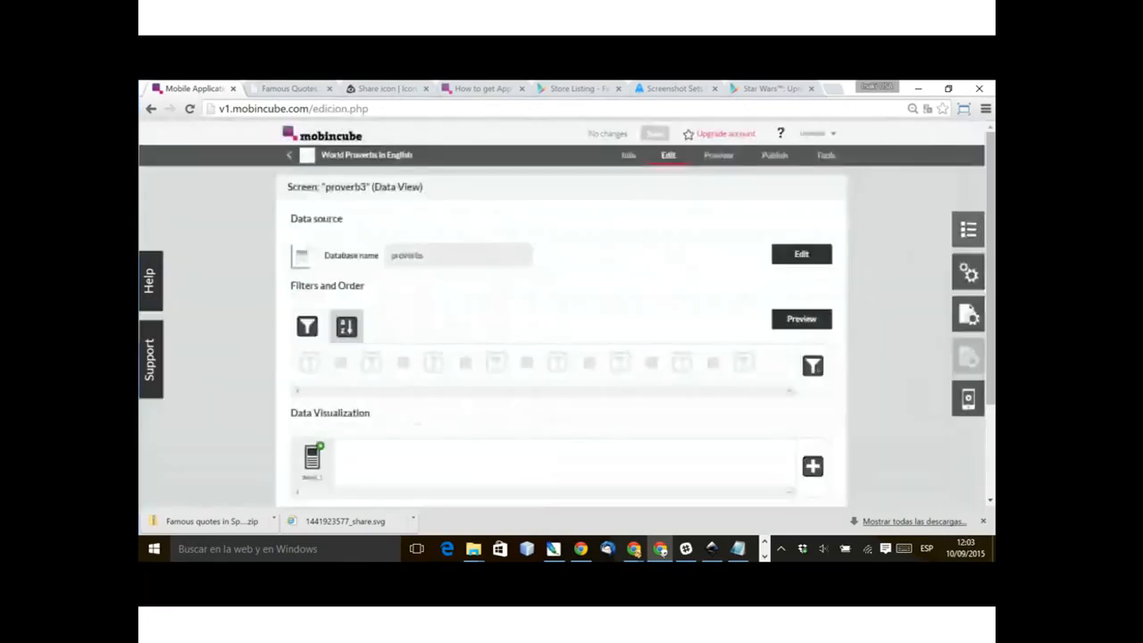
pyautogui.click(968, 230)
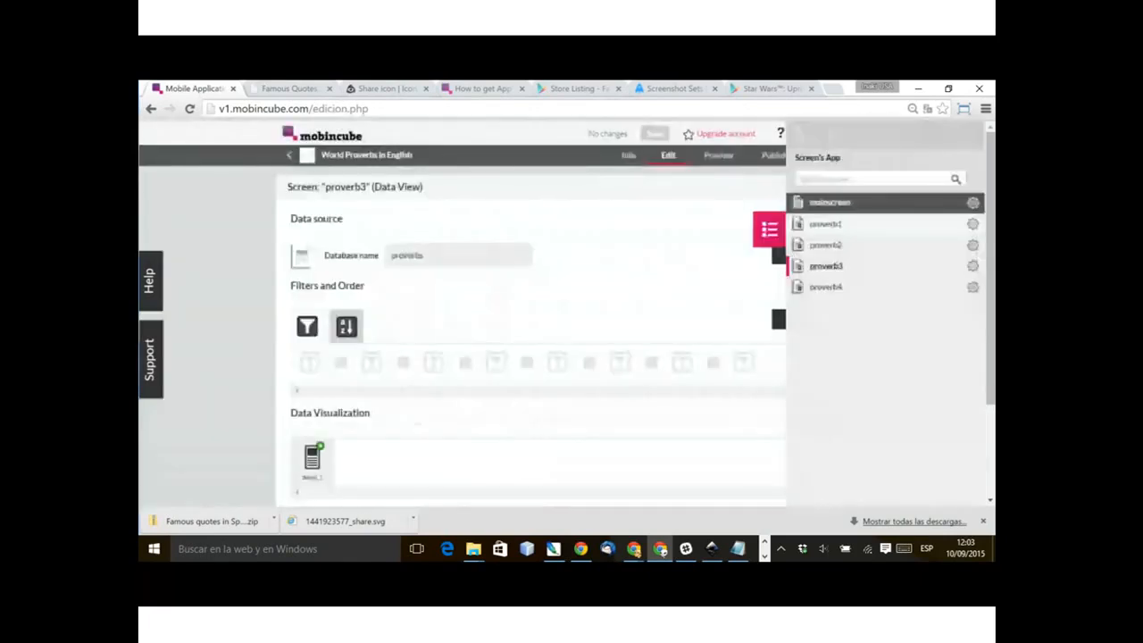
pyautogui.click(770, 229)
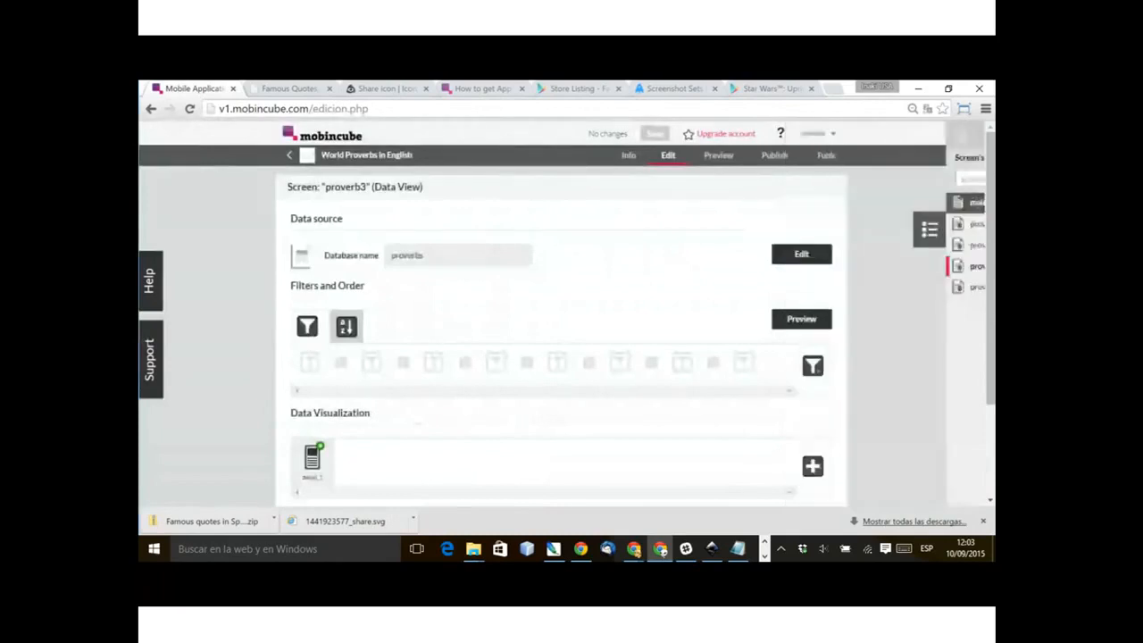
pyautogui.click(968, 314)
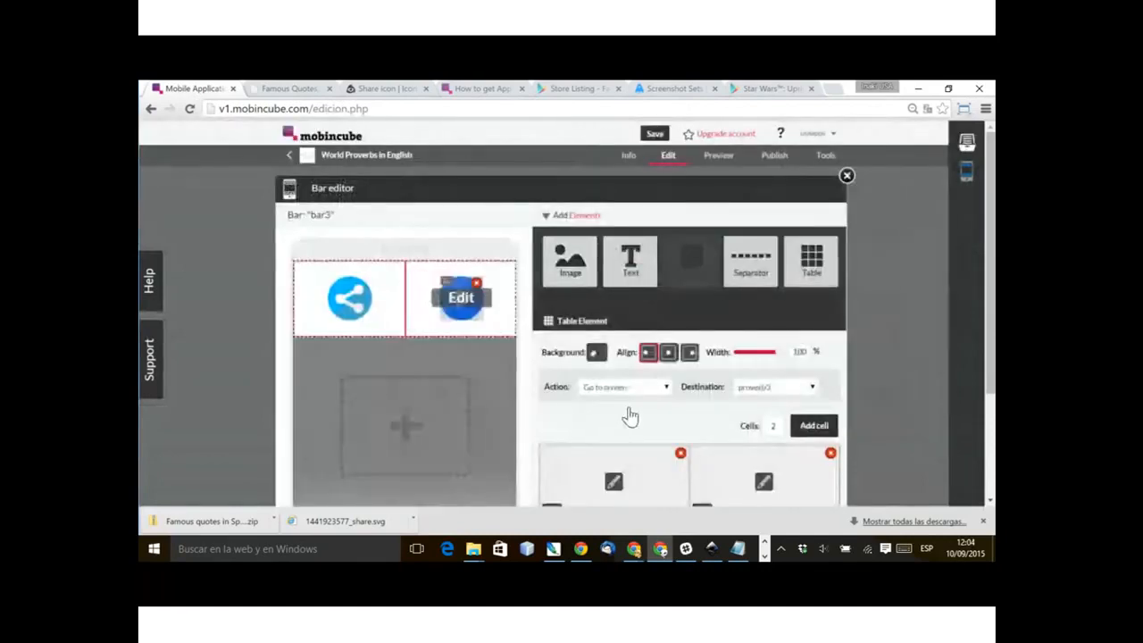
pyautogui.click(773, 386)
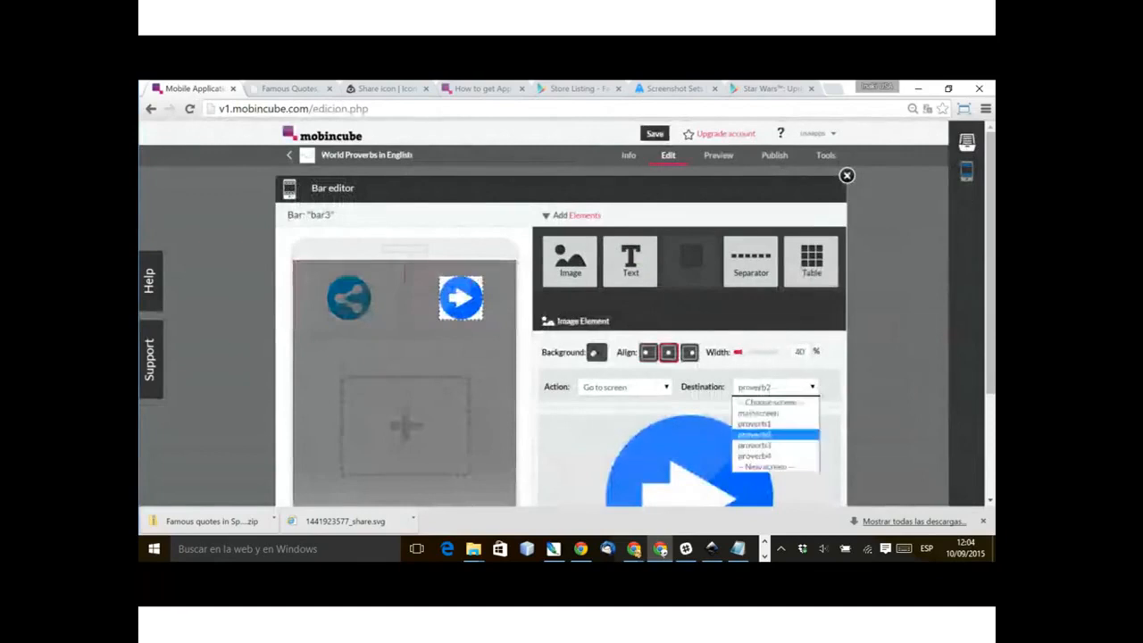
pyautogui.click(756, 455)
pyautogui.click(499, 308)
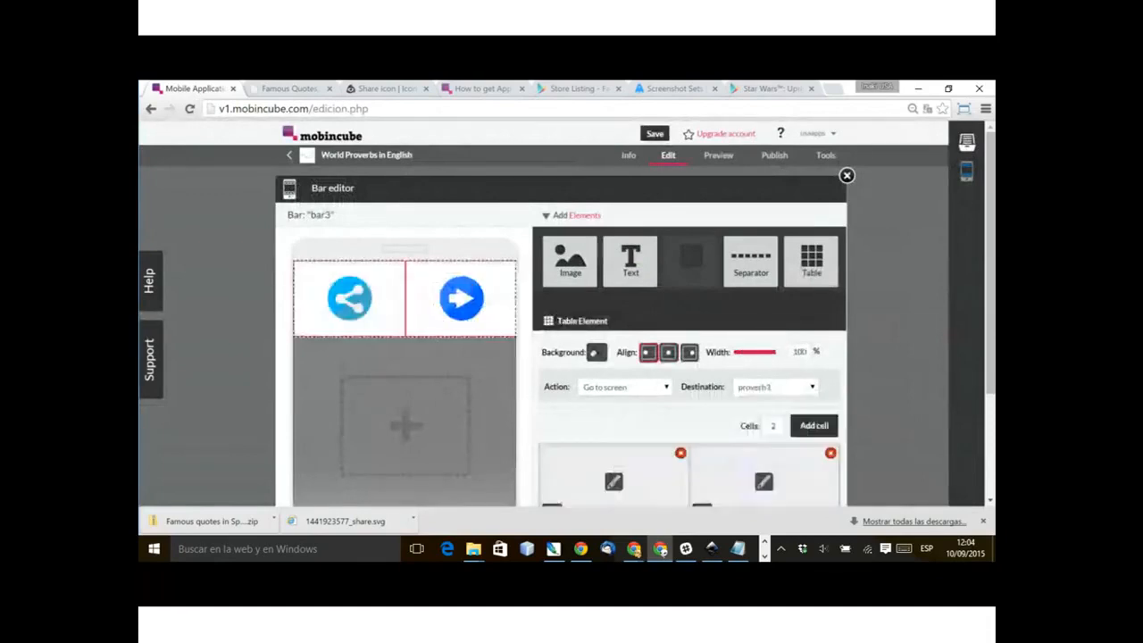
pyautogui.click(846, 176)
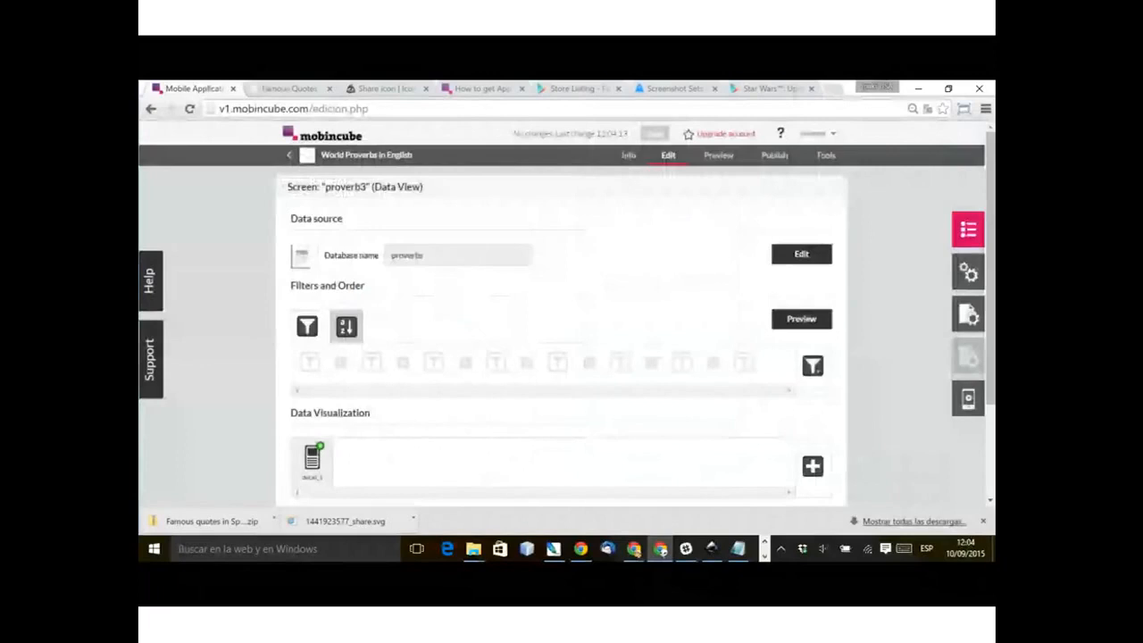
# Step: Go to the proverb4 screen, duplicate it, and name the copy proverb5
pyautogui.click(967, 229)
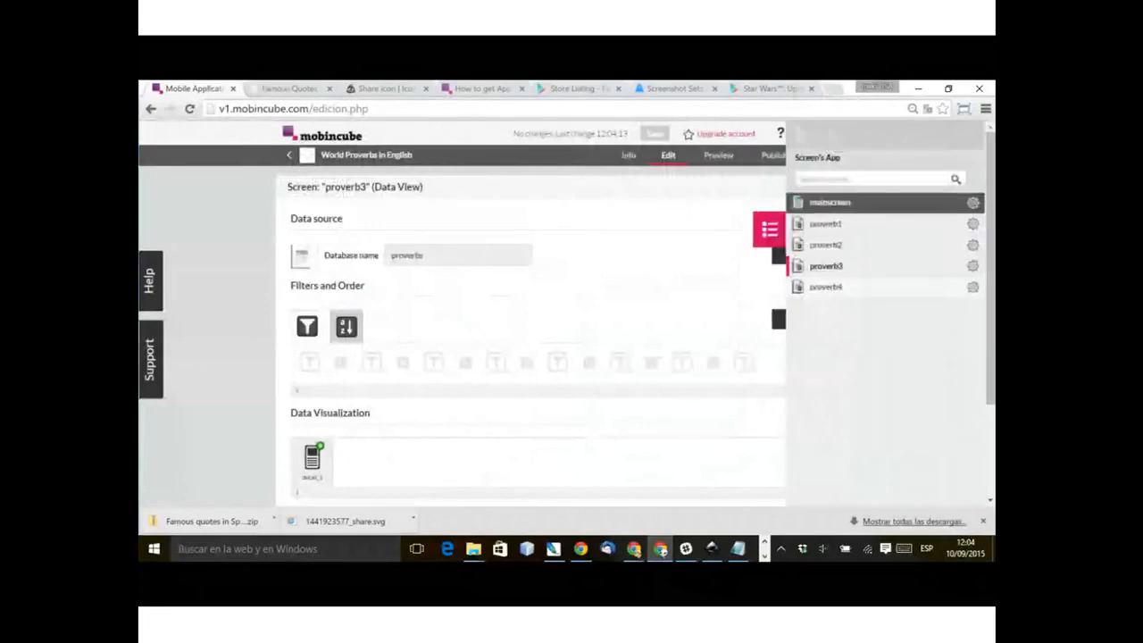
pyautogui.click(826, 287)
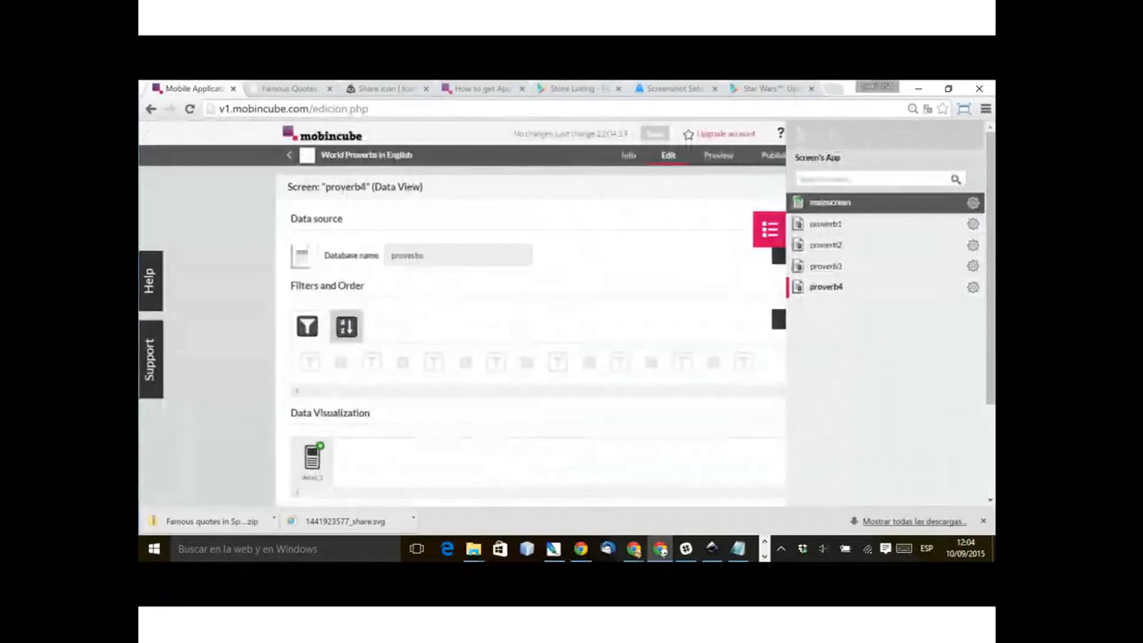
pyautogui.click(973, 287)
pyautogui.click(910, 267)
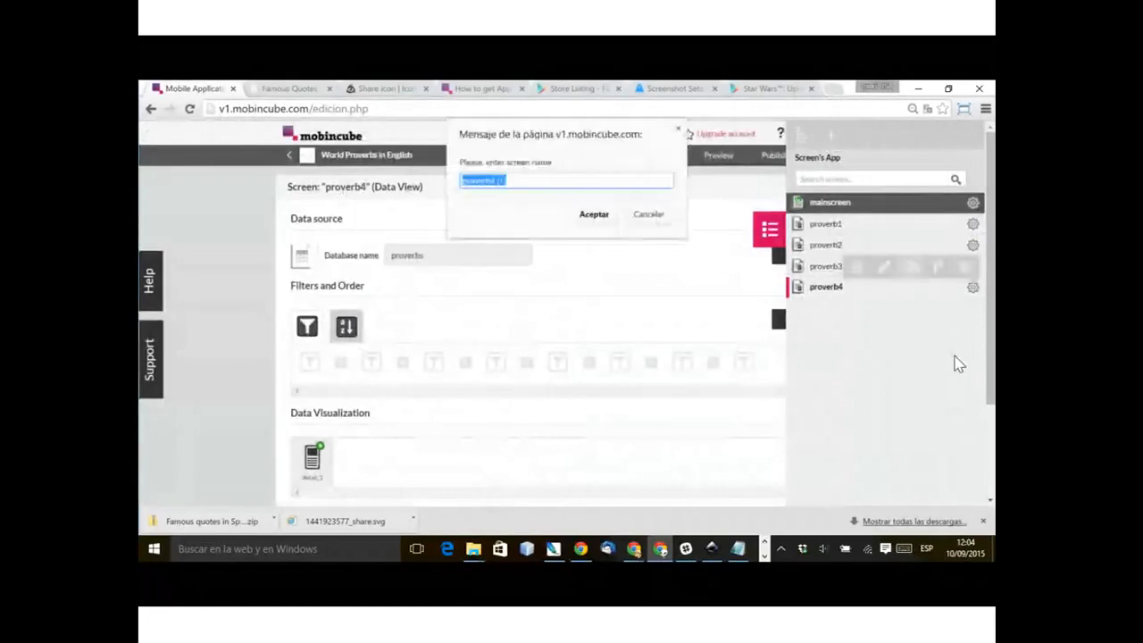
pyautogui.moveTo(489, 180); pyautogui.dragTo(666, 240)
pyautogui.write('5')
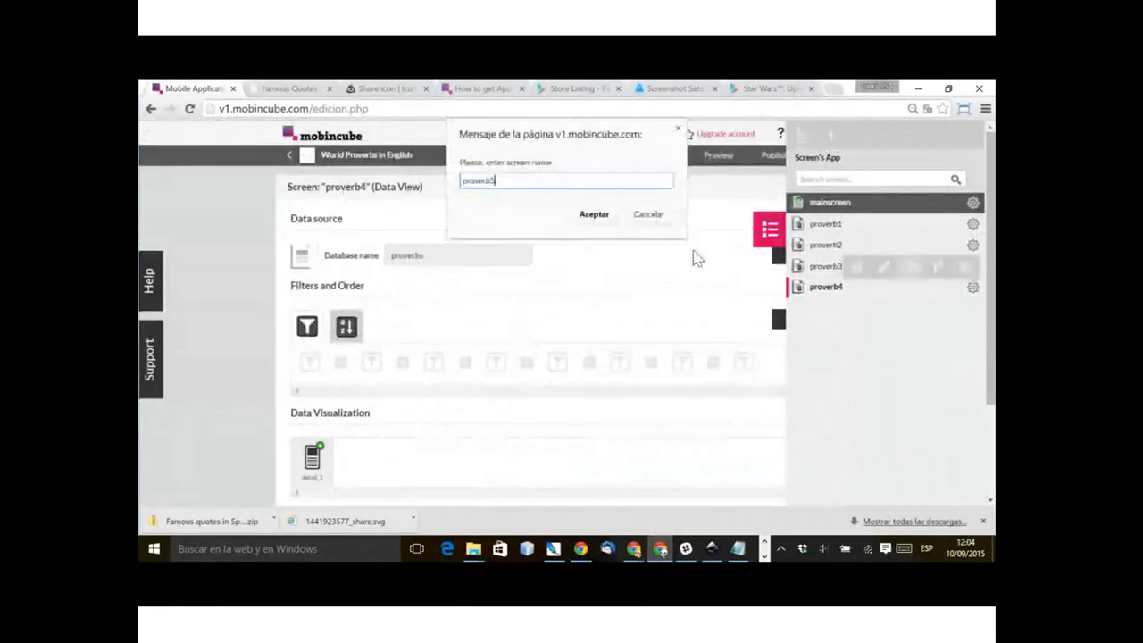
pyautogui.press('Return')
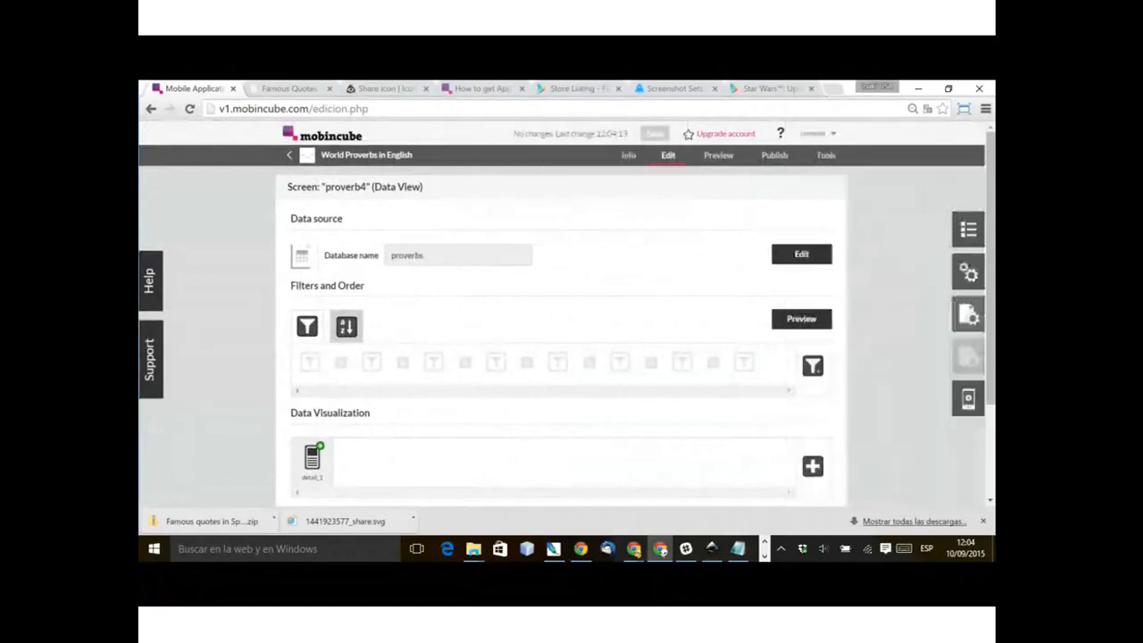
# Step: Open the bar settings of the proverb4 screen and remove the bottom bar bar2 from it
pyautogui.click(968, 314)
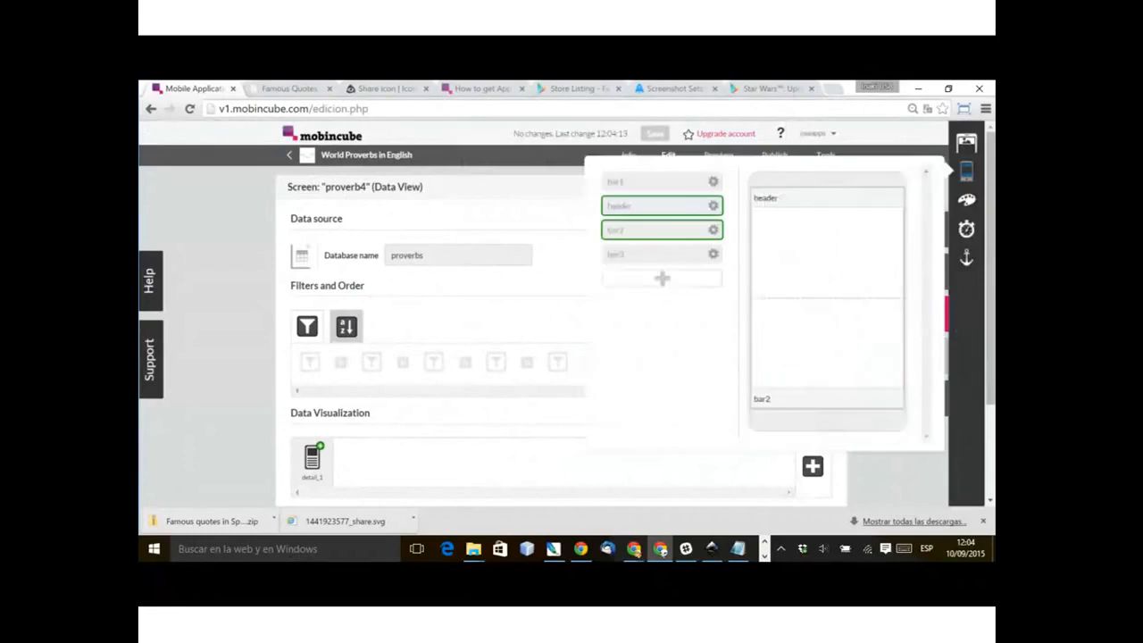
pyautogui.click(894, 398)
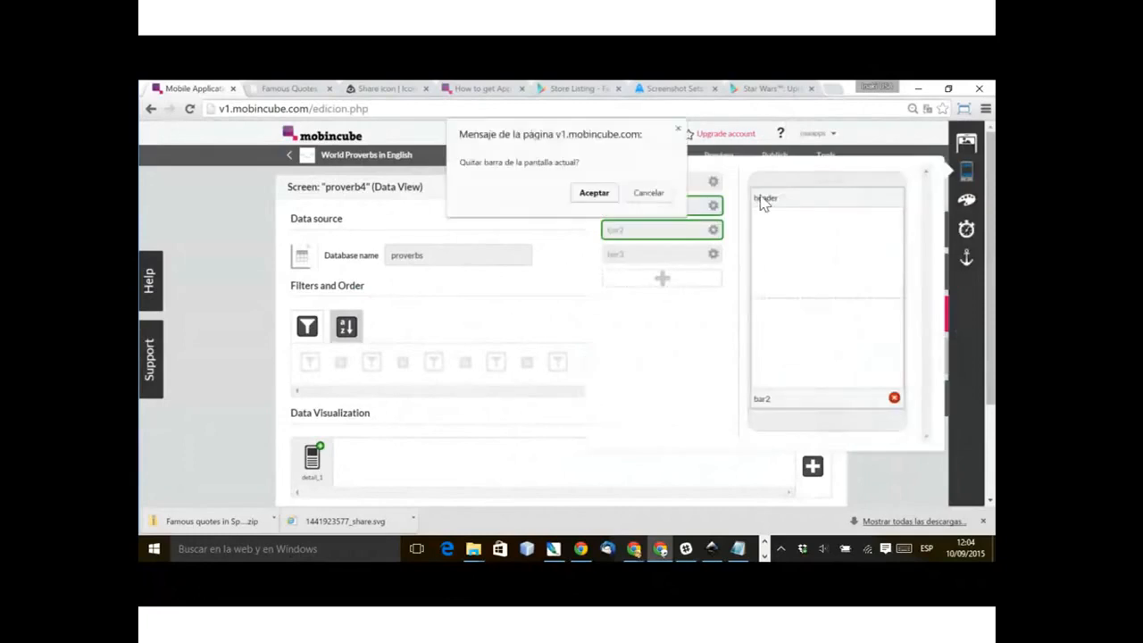
pyautogui.press('Return')
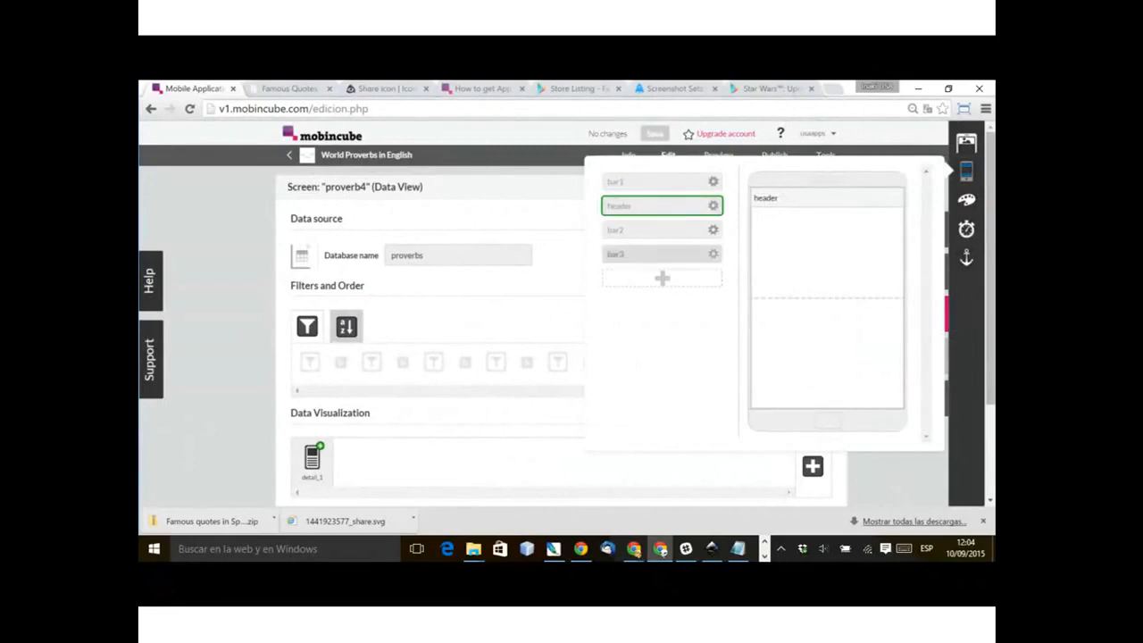
# Step: Duplicate bar3, name the copy bar4, and place it as the bottom bar of the proverb4 screen
pyautogui.click(712, 236)
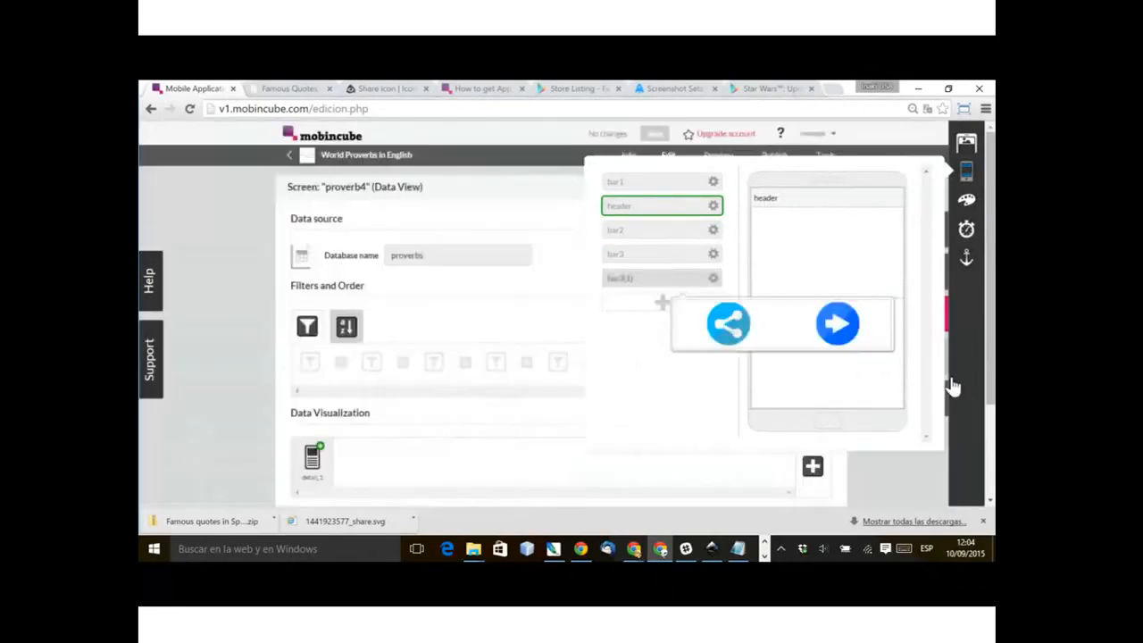
pyautogui.moveTo(713, 255)
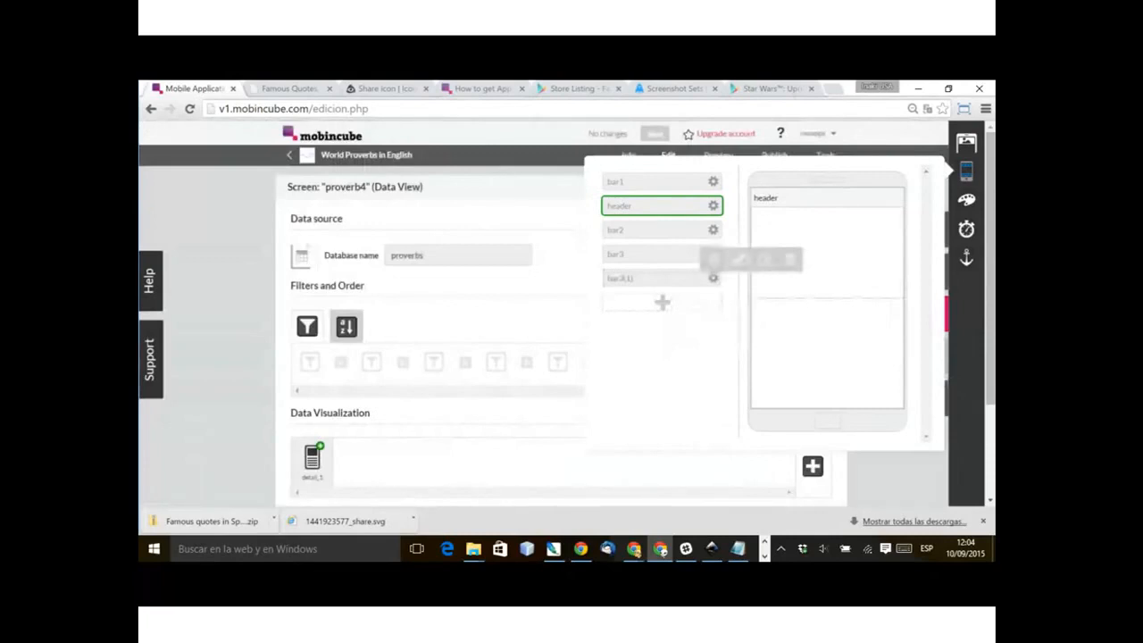
pyautogui.click(641, 278)
pyautogui.moveTo(641, 278); pyautogui.dragTo(618, 278)
pyautogui.write('4')
pyautogui.press('Return')
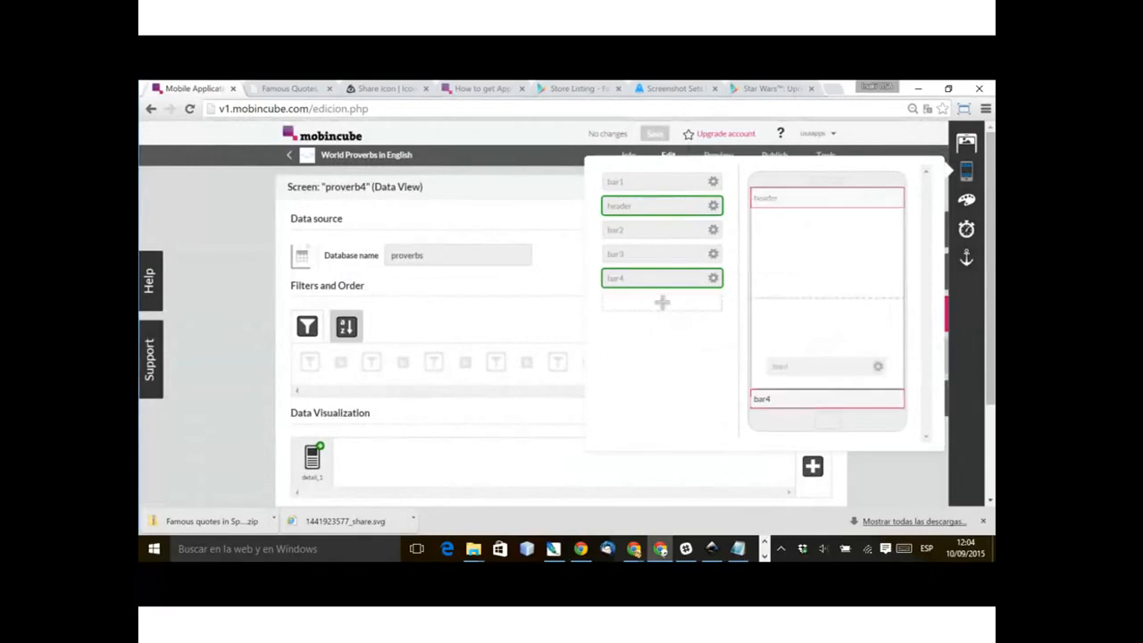
# Step: Open bar4 for editing, set its arrow image's destination to proverb5, and save the change
pyautogui.click(713, 278)
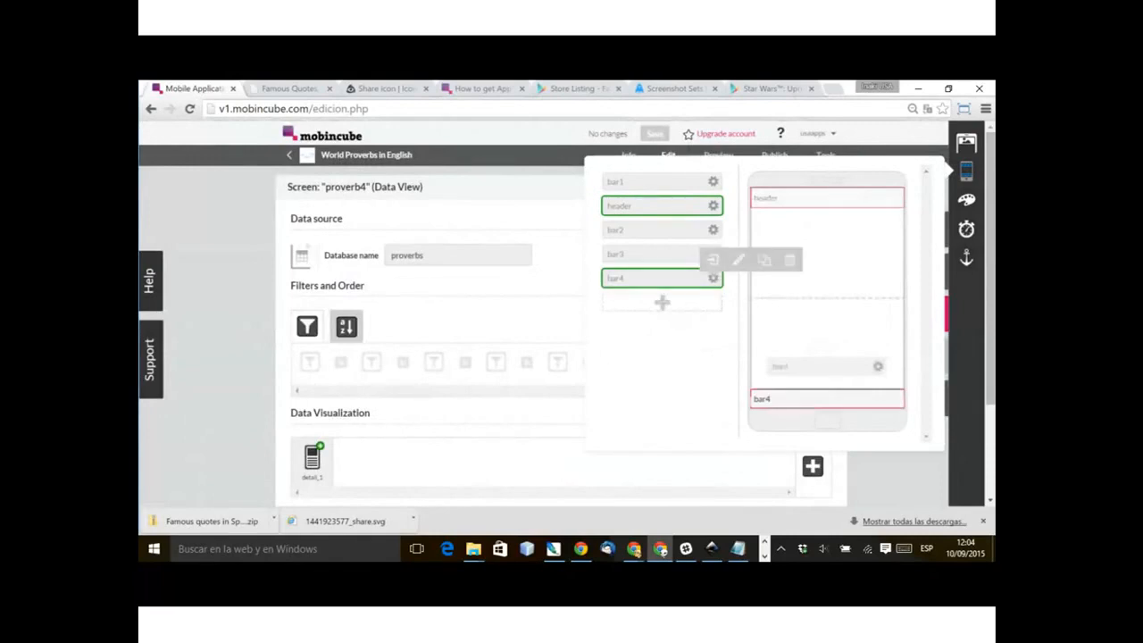
pyautogui.click(739, 260)
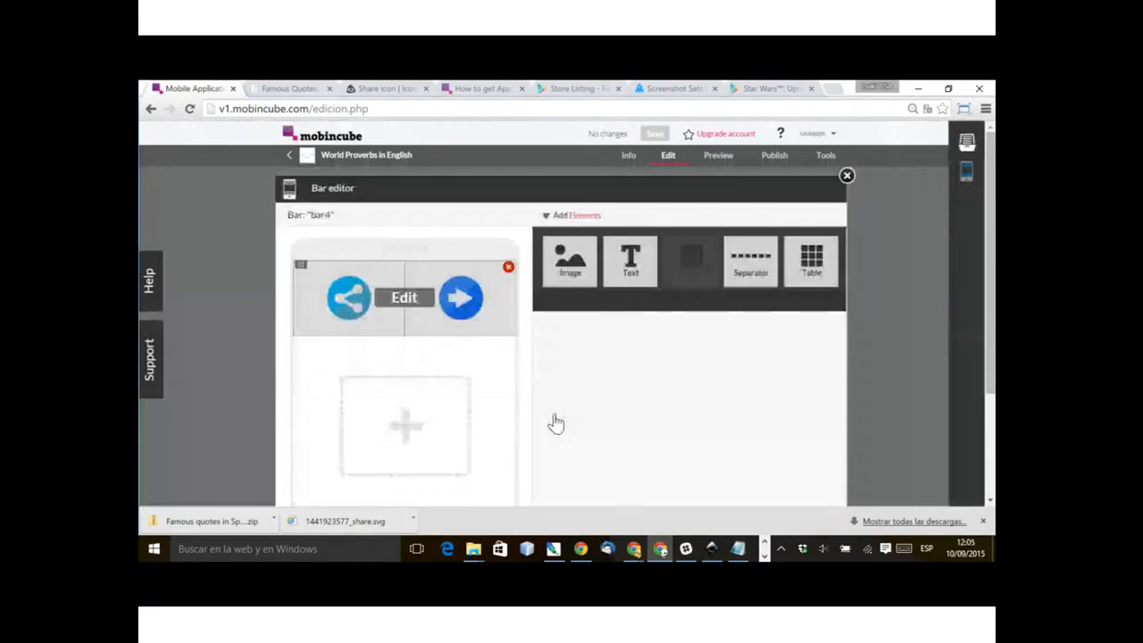
pyautogui.click(461, 298)
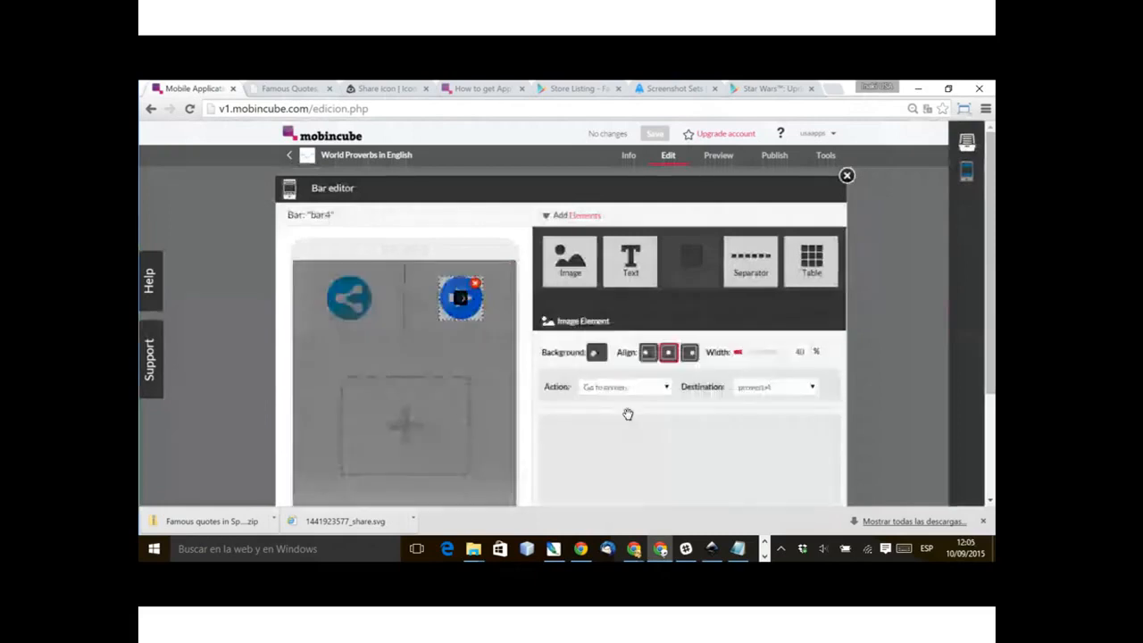
pyautogui.click(775, 387)
pyautogui.click(755, 466)
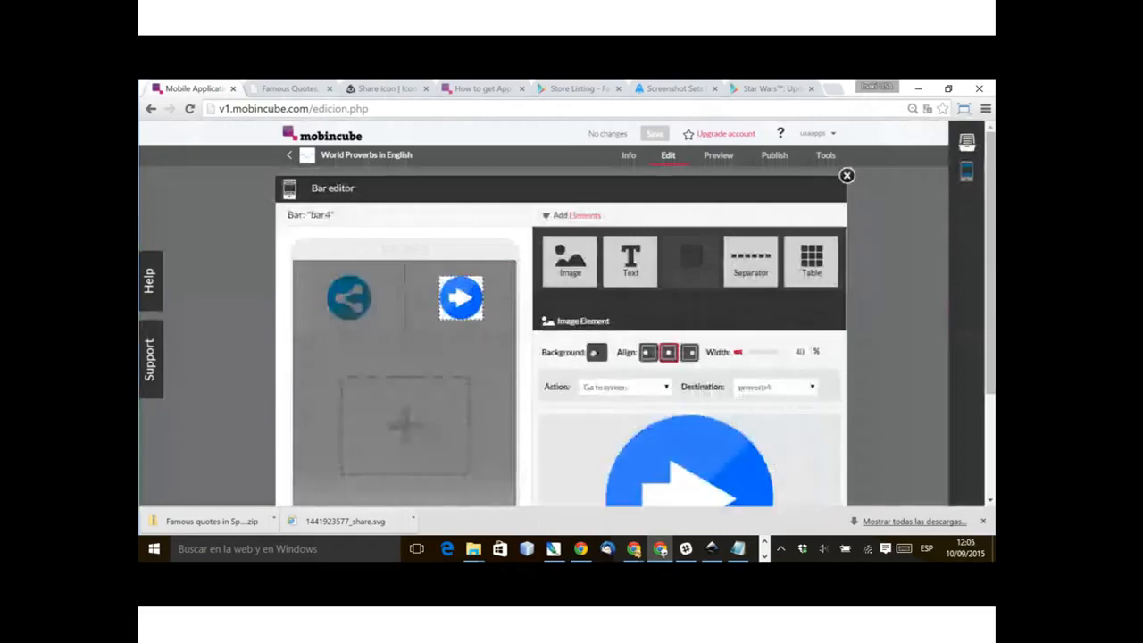
pyautogui.click(422, 313)
pyautogui.click(422, 375)
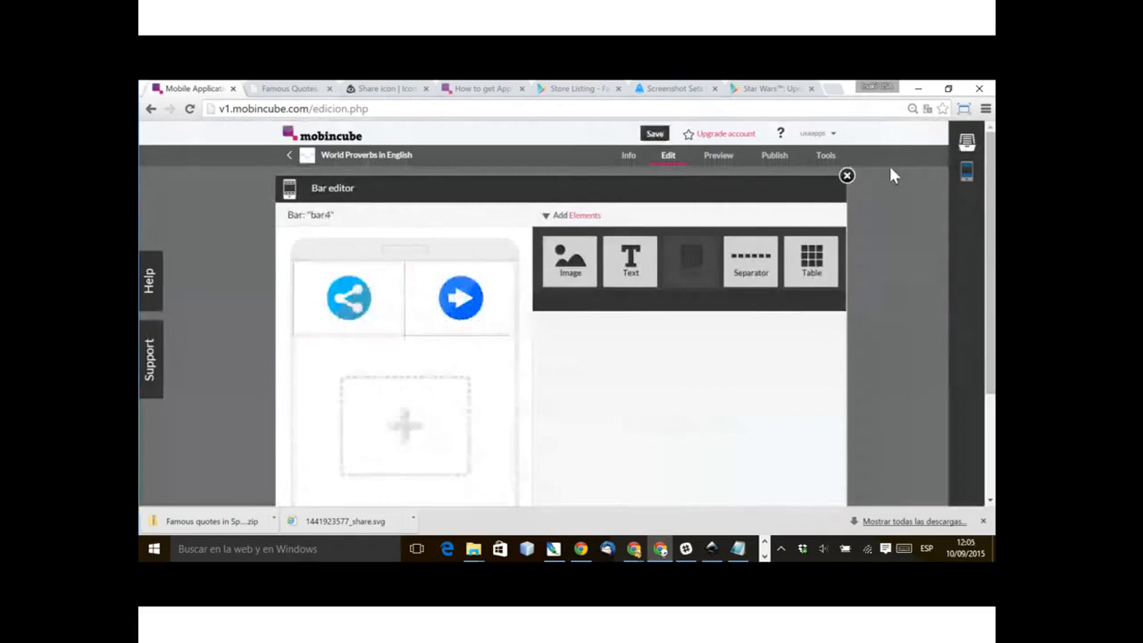
pyautogui.click(655, 134)
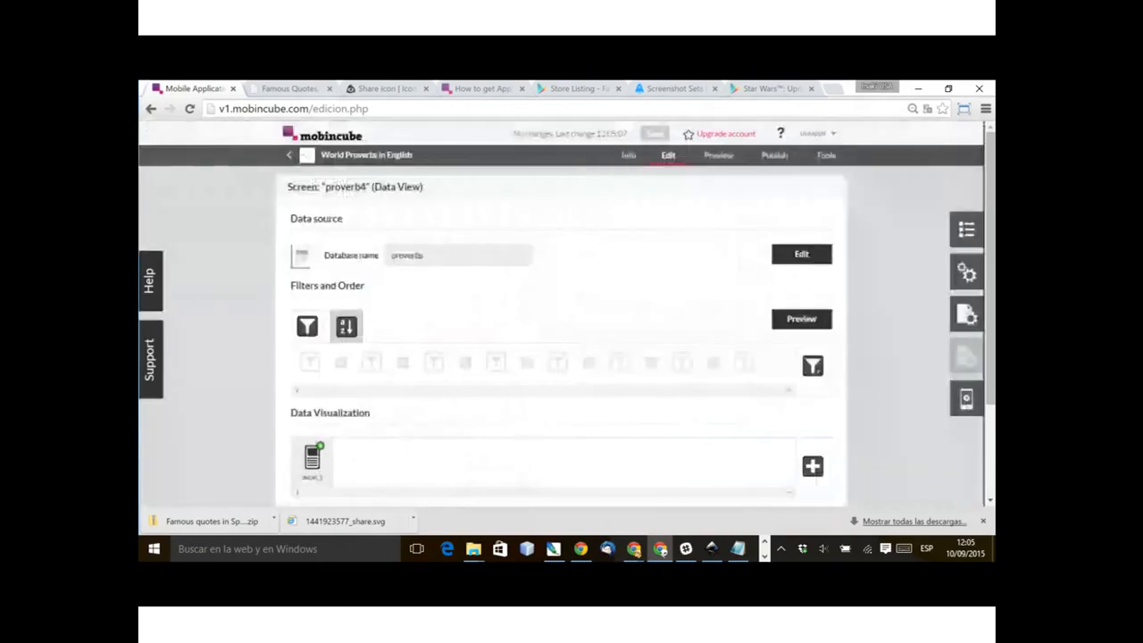
# Step: Go to the proverb3 screen and check which header and bottom bar are assigned to it
pyautogui.click(966, 229)
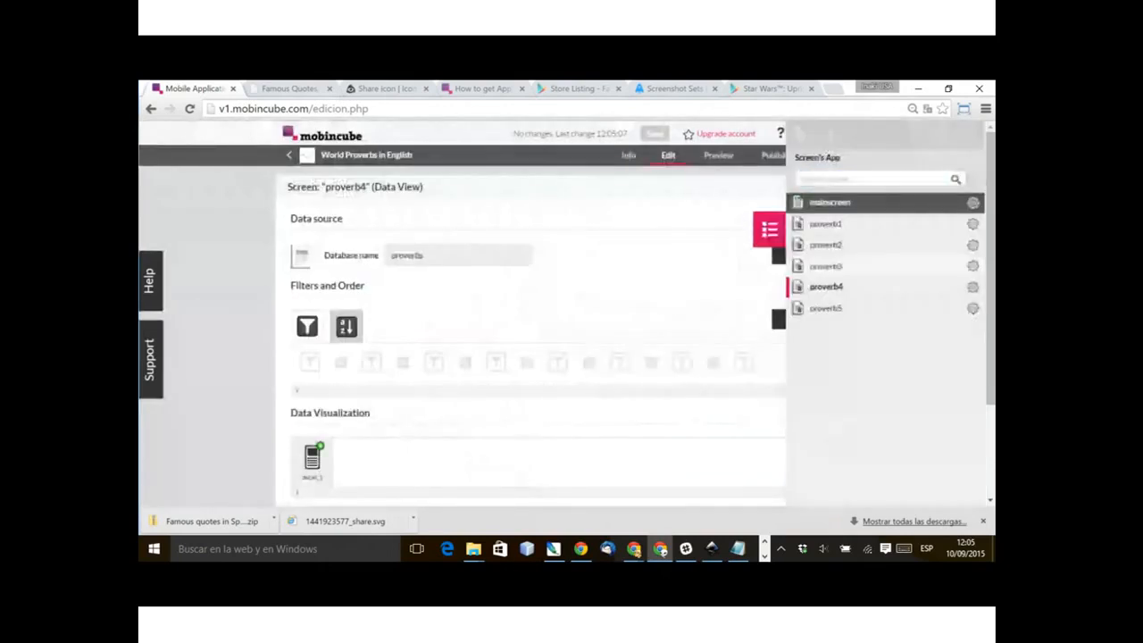
pyautogui.click(826, 266)
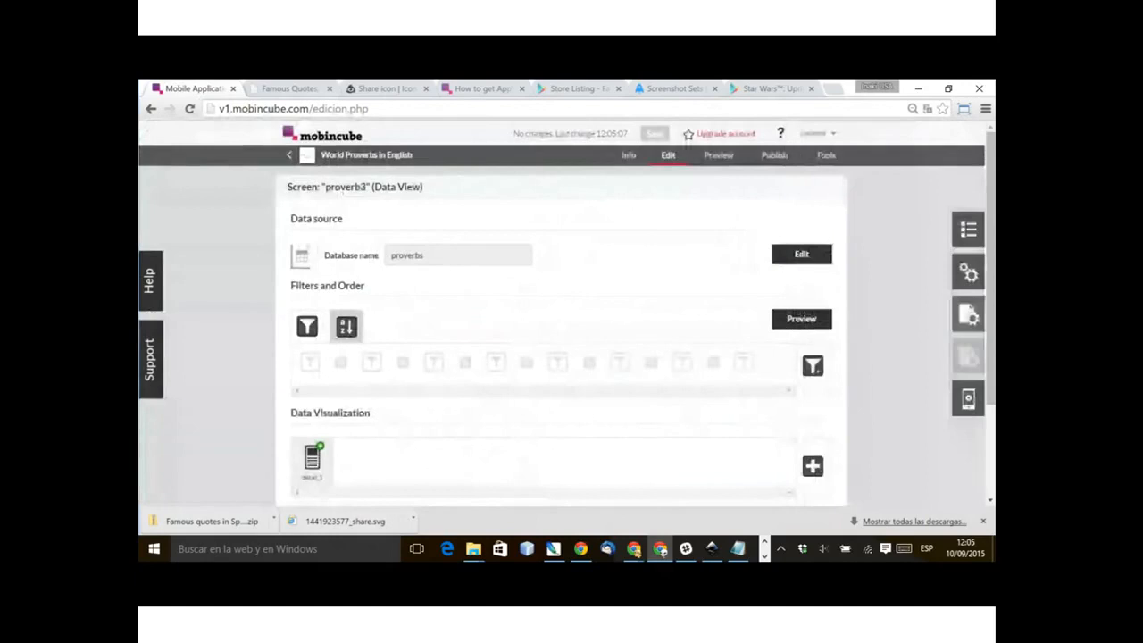
pyautogui.click(965, 312)
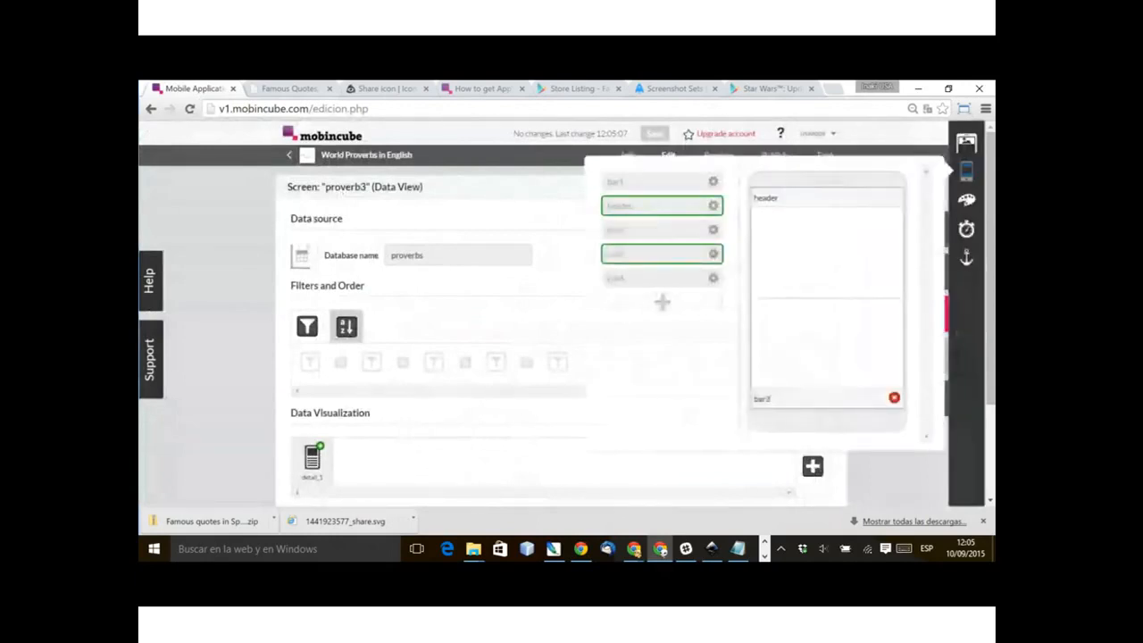
pyautogui.click(893, 477)
# Step: Go to the proverb5 screen and enable its timer with a delay of 1 millisecond and the Interstitial action
pyautogui.click(967, 229)
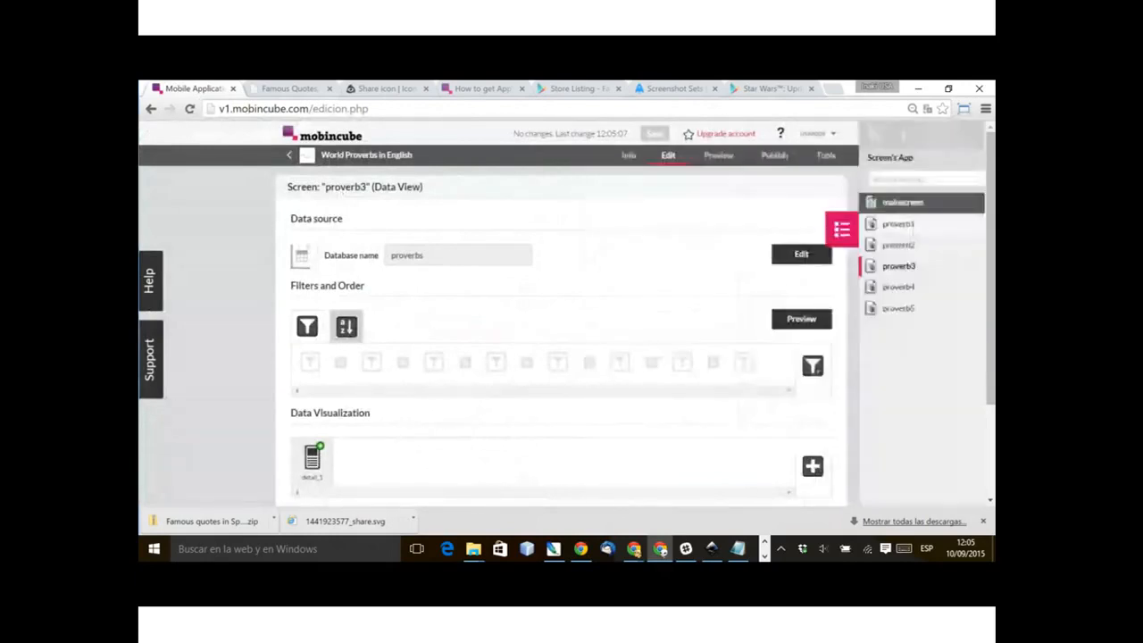
pyautogui.click(825, 308)
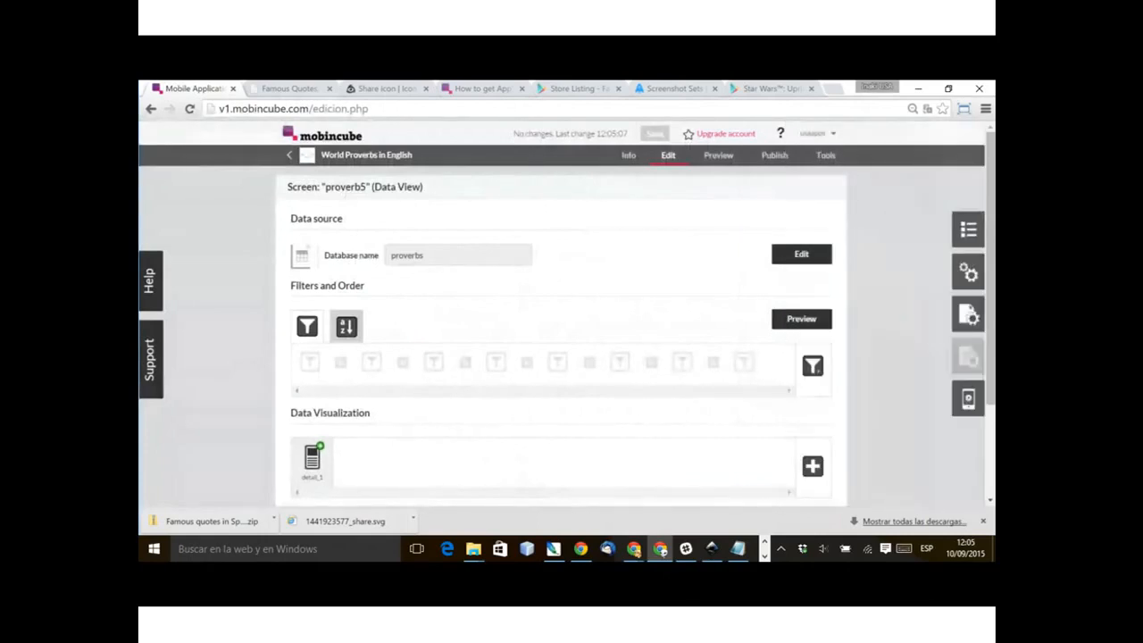
pyautogui.click(968, 315)
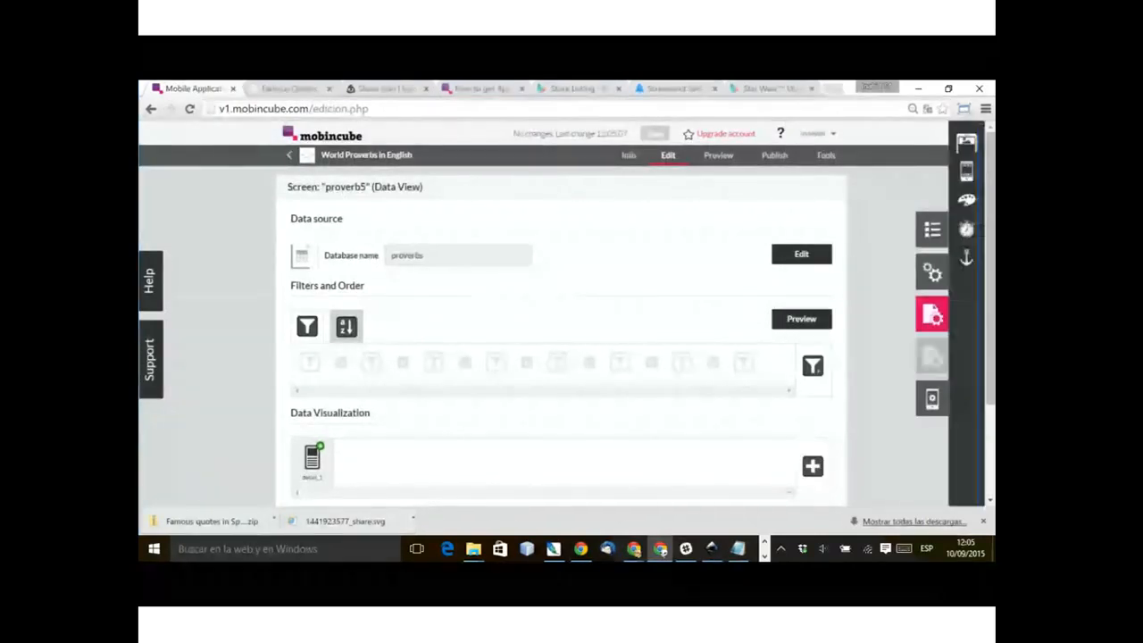
pyautogui.click(818, 232)
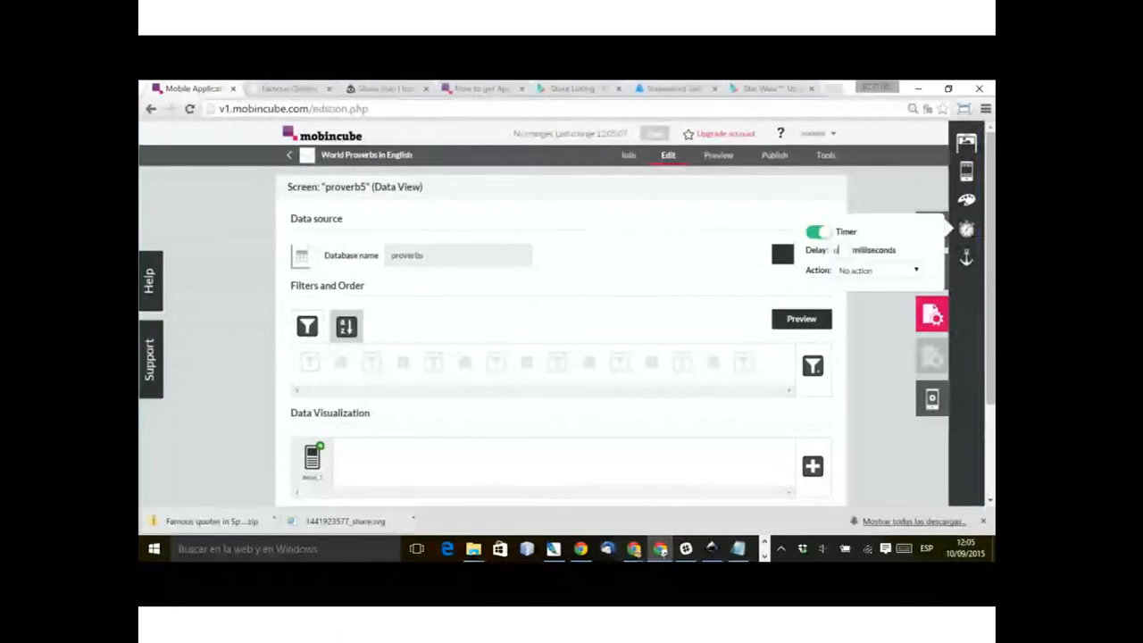
pyautogui.write('1')
pyautogui.click(878, 271)
pyautogui.press('Down')
pyautogui.press('Down')
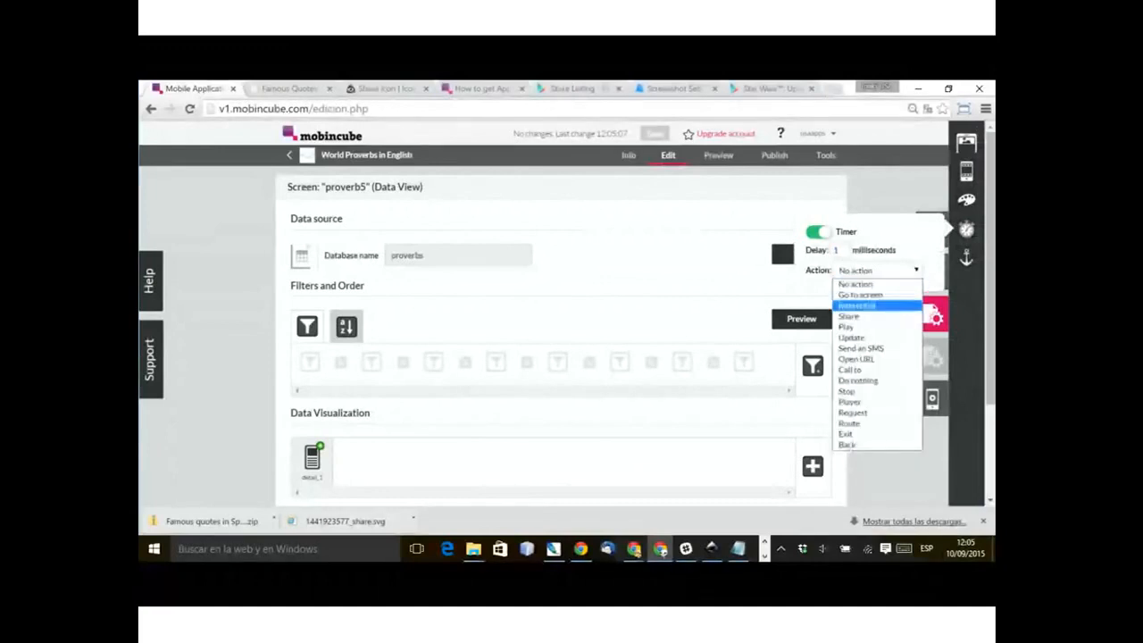
pyautogui.press('Return')
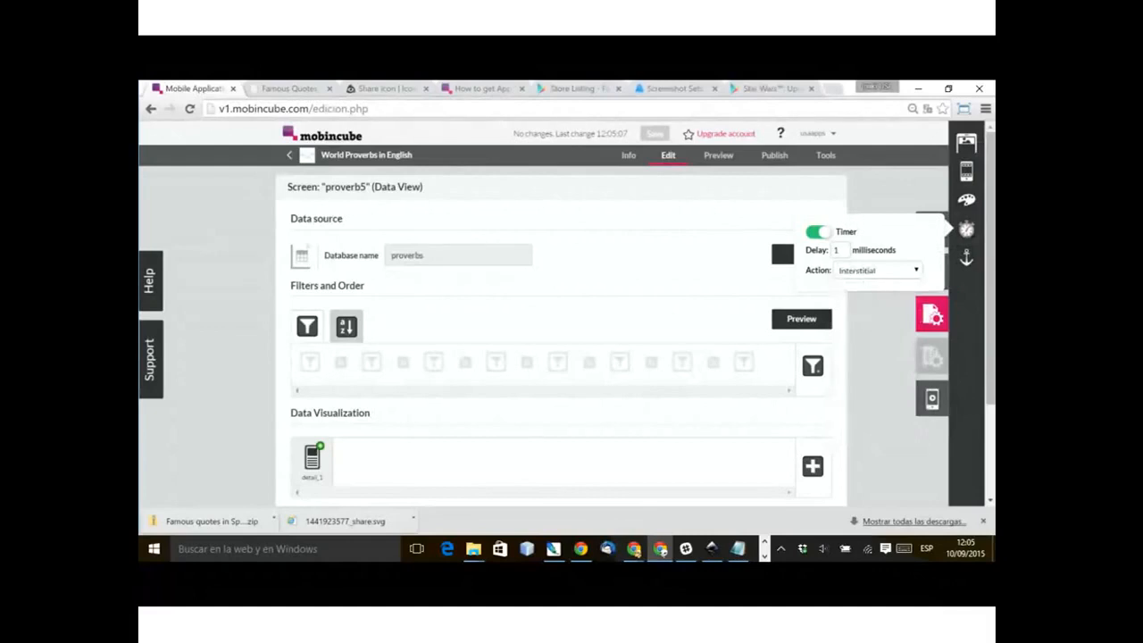
pyautogui.click(779, 232)
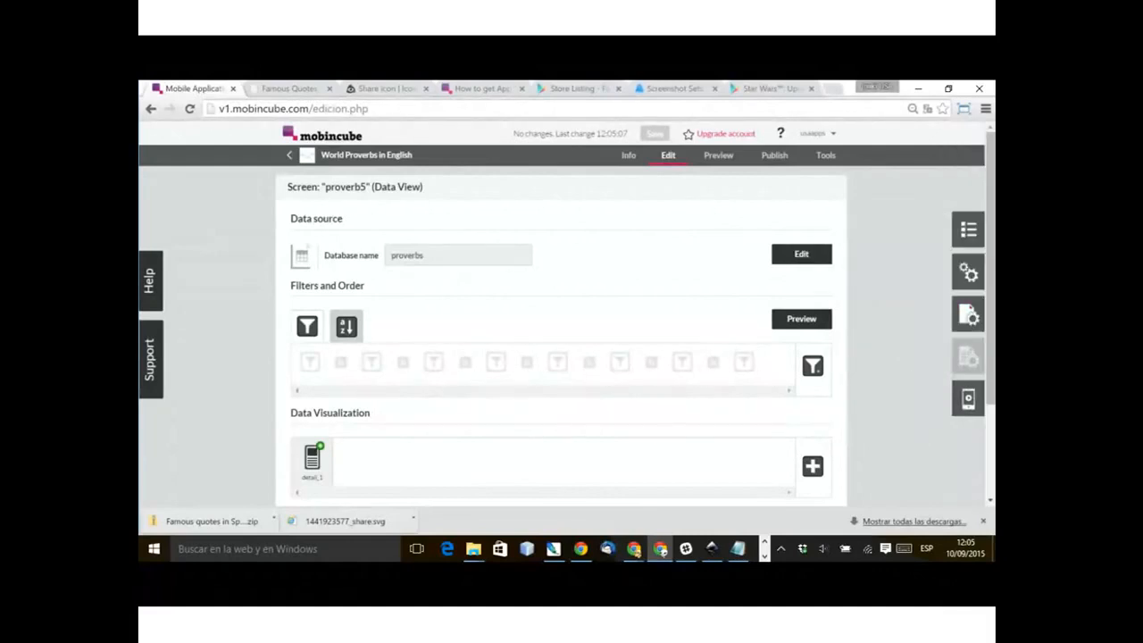
# Step: Open the bar settings of the proverb5 screen and remove the bottom bar bar2 from it
pyautogui.click(968, 271)
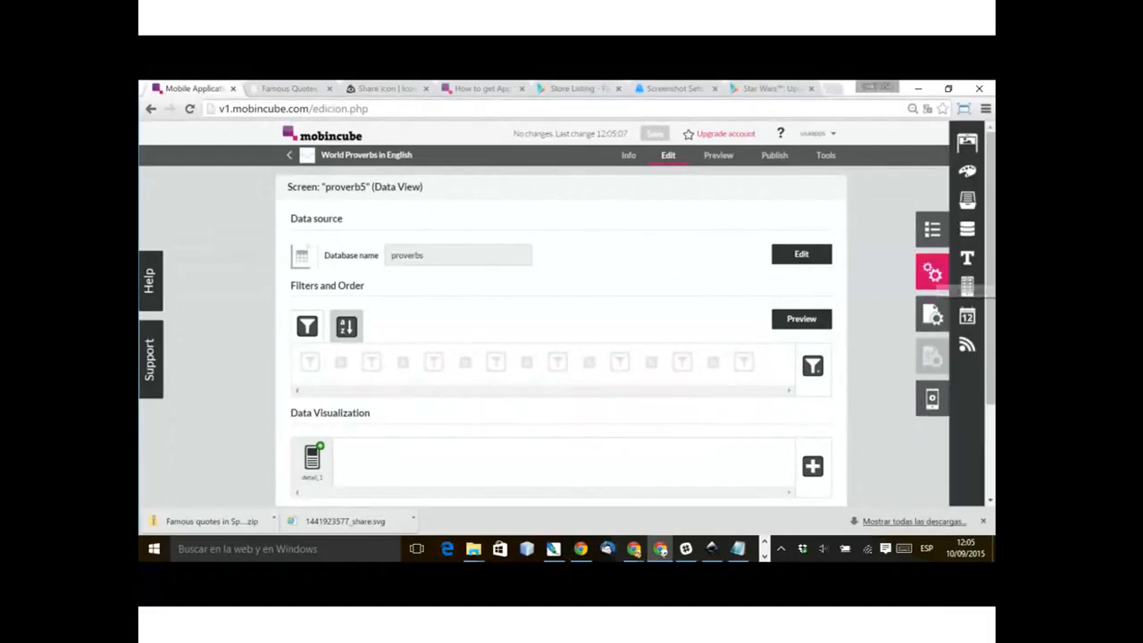
pyautogui.click(932, 314)
pyautogui.click(966, 171)
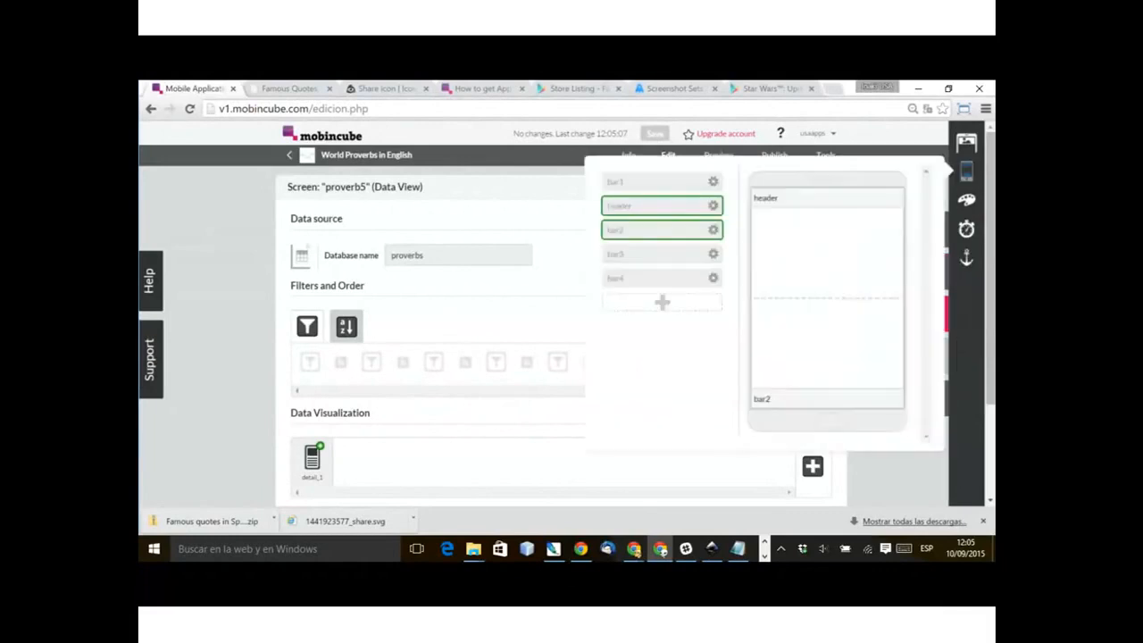
pyautogui.click(894, 397)
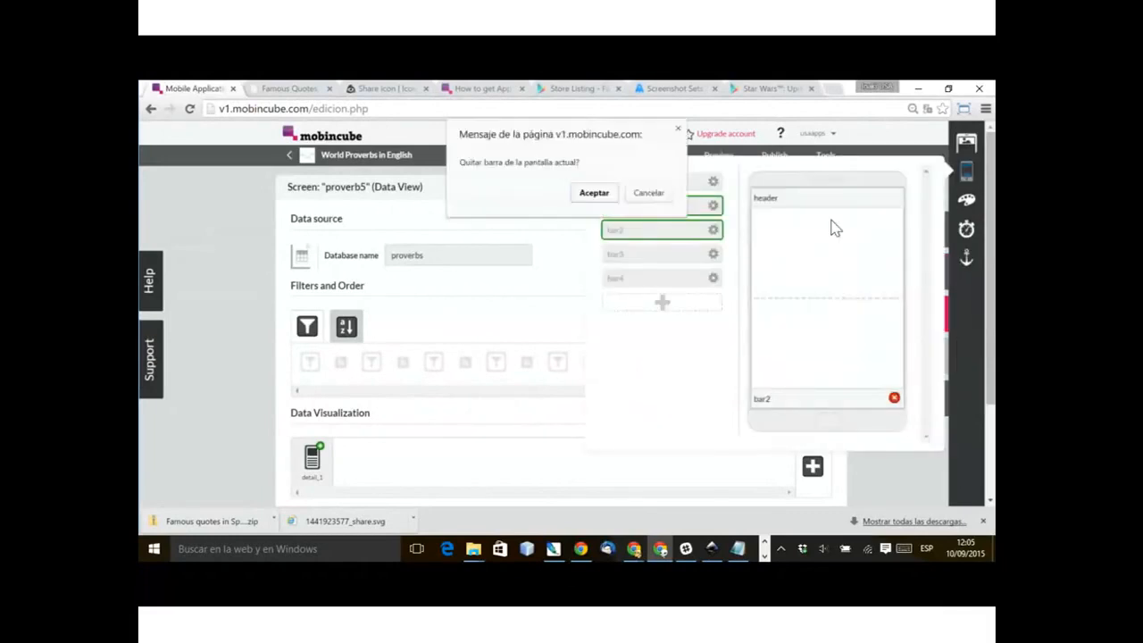
pyautogui.press('Return')
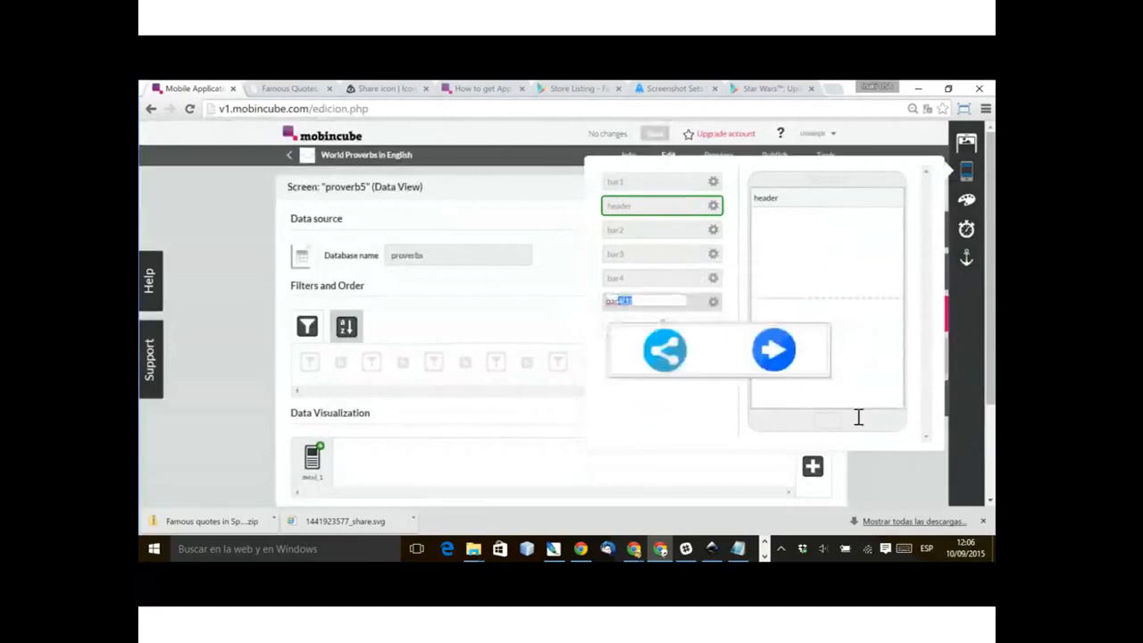
# Step: Duplicate bar4, name the copy bar5, and place it as the bottom bar of the proverb5 screen
pyautogui.write('5')
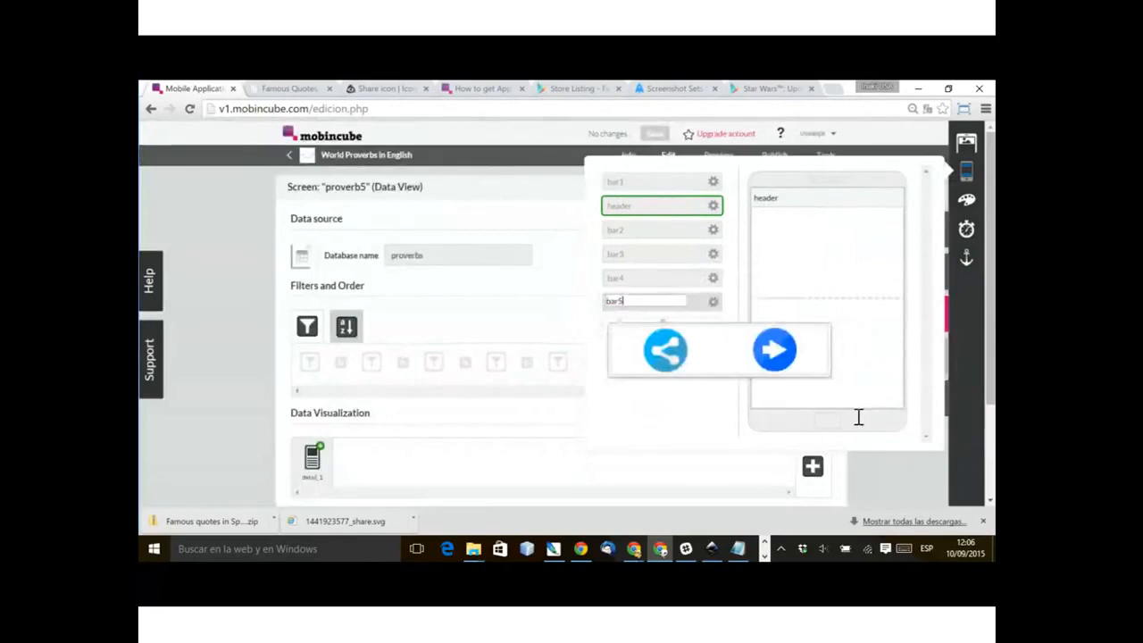
pyautogui.press('Return')
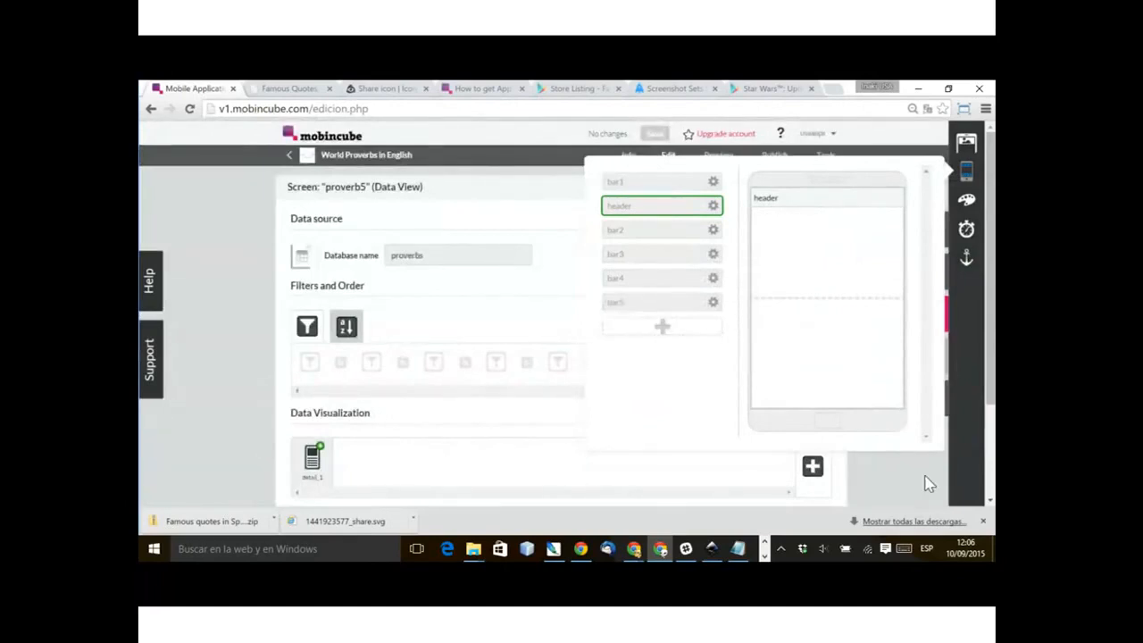
pyautogui.moveTo(674, 303); pyautogui.dragTo(816, 402)
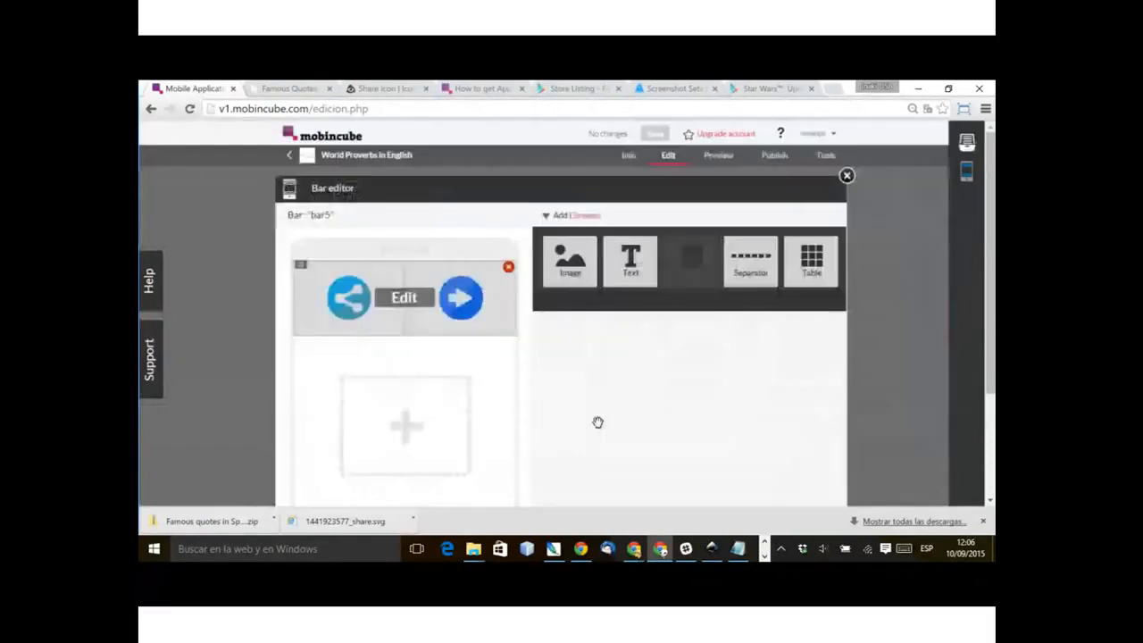
# Step: Set the destination of bar5's arrow image to proverb1 and close the bar editor
pyautogui.click(775, 388)
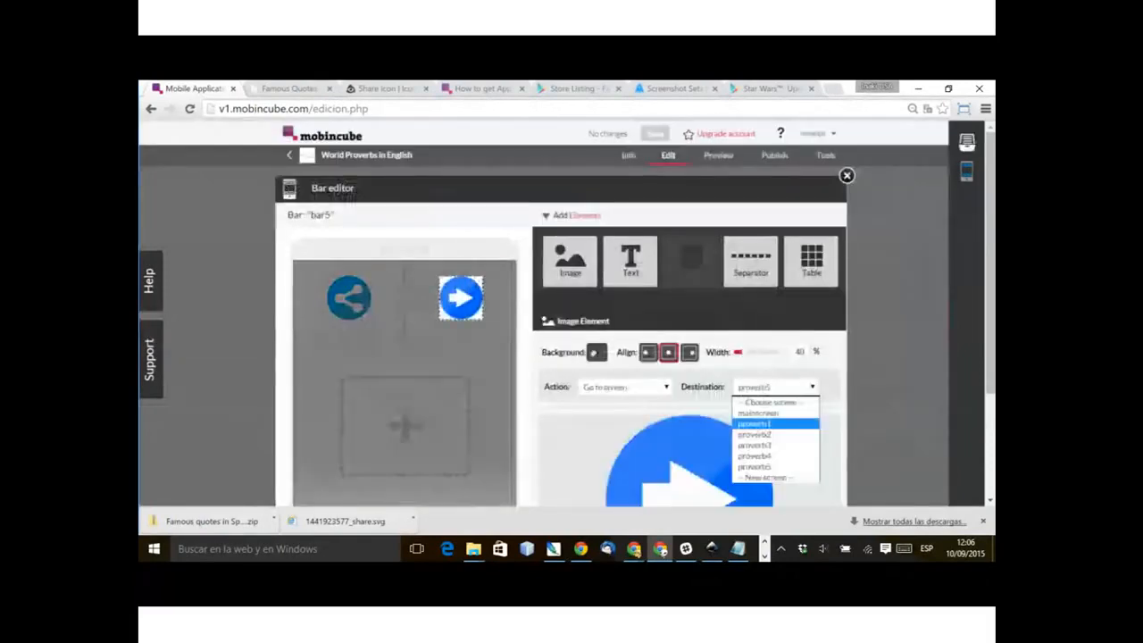
pyautogui.click(756, 423)
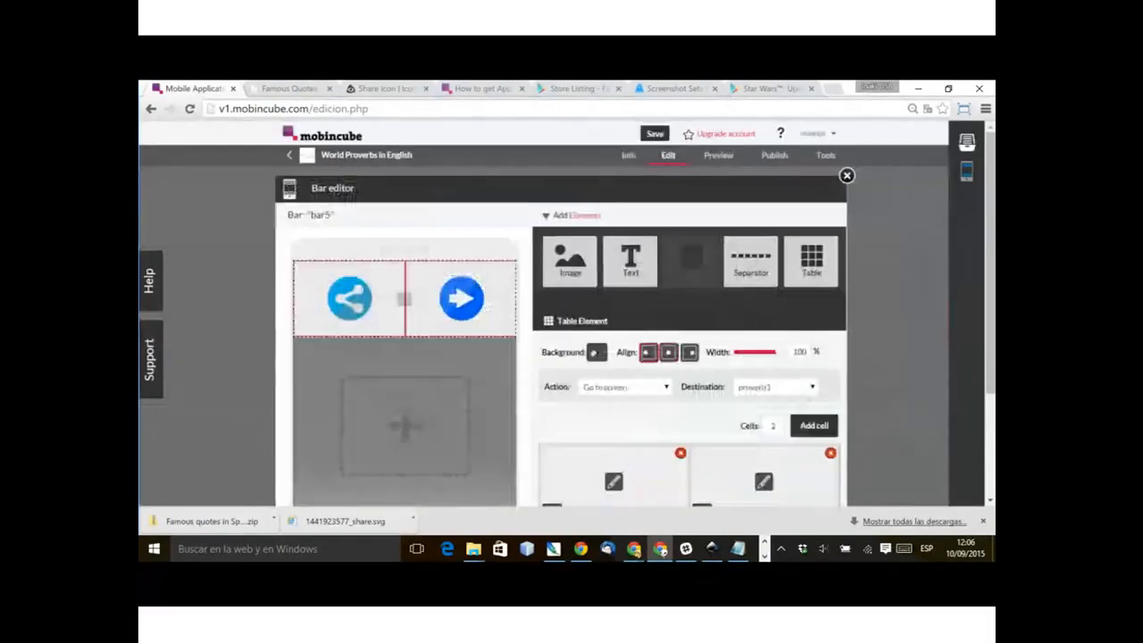
pyautogui.click(846, 176)
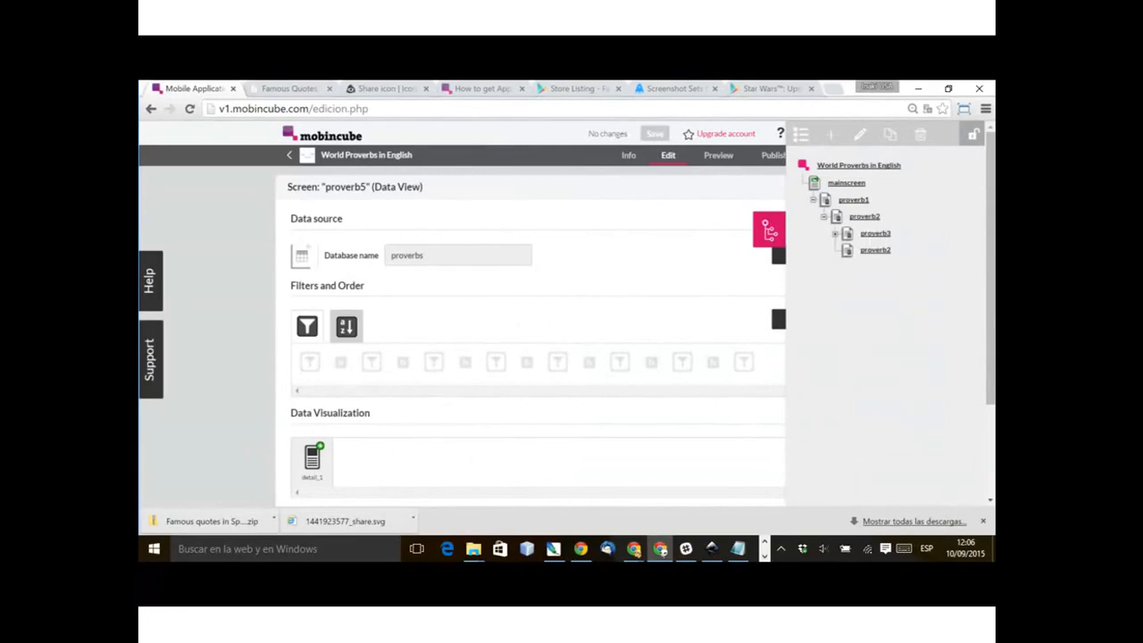
# Step: Go to the proverb2 screen, open its bar settings and start editing its bottom bar bar2
pyautogui.click(864, 217)
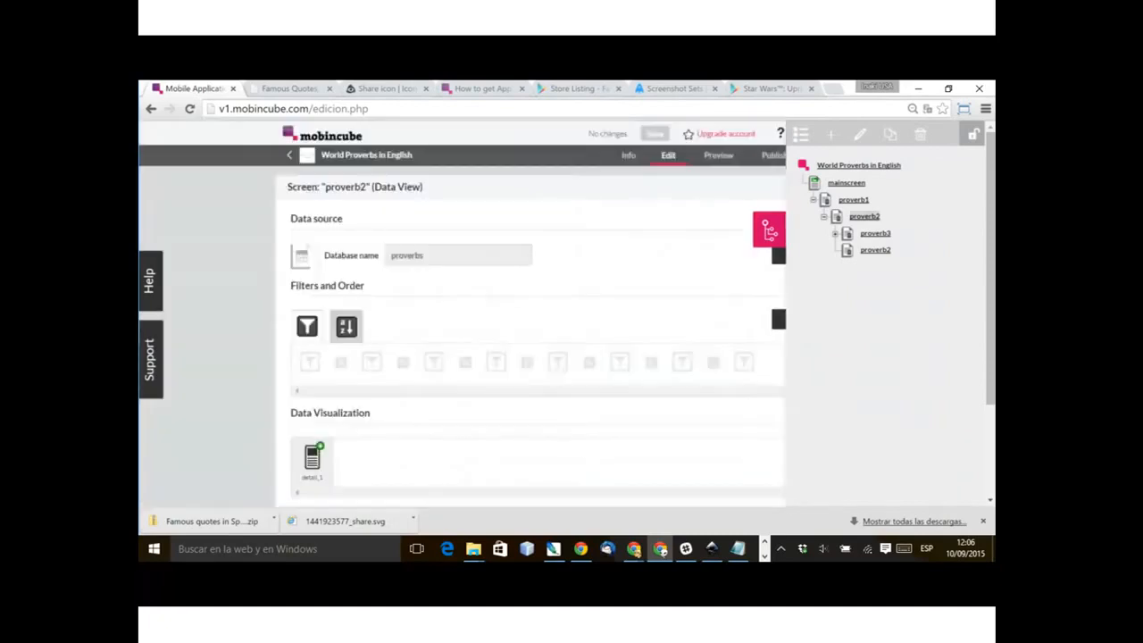
pyautogui.click(471, 295)
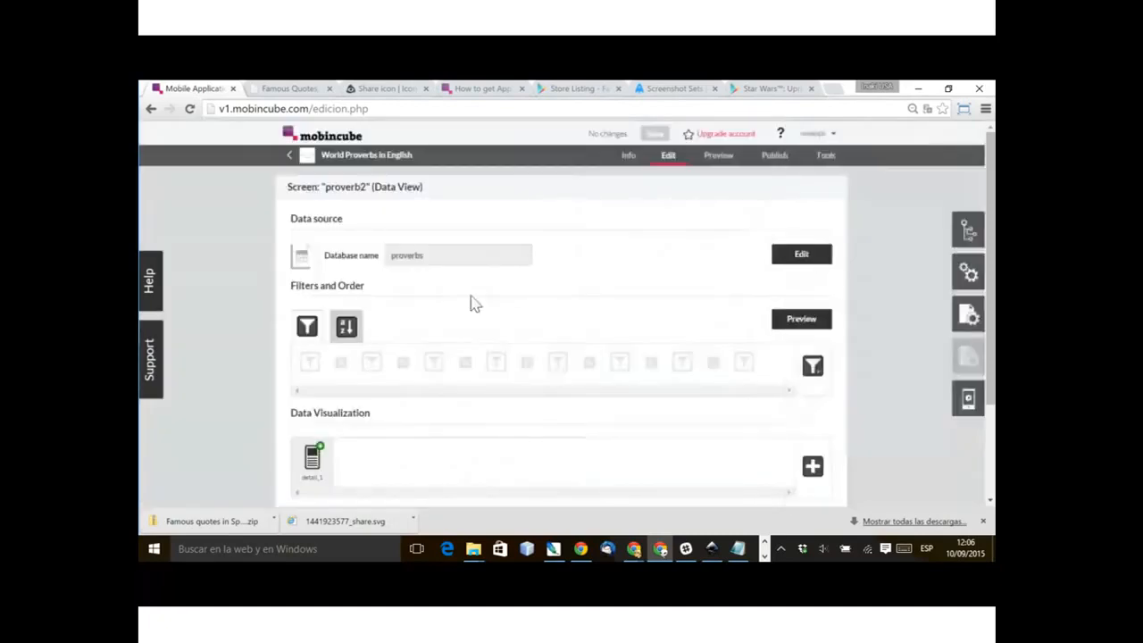
pyautogui.click(969, 314)
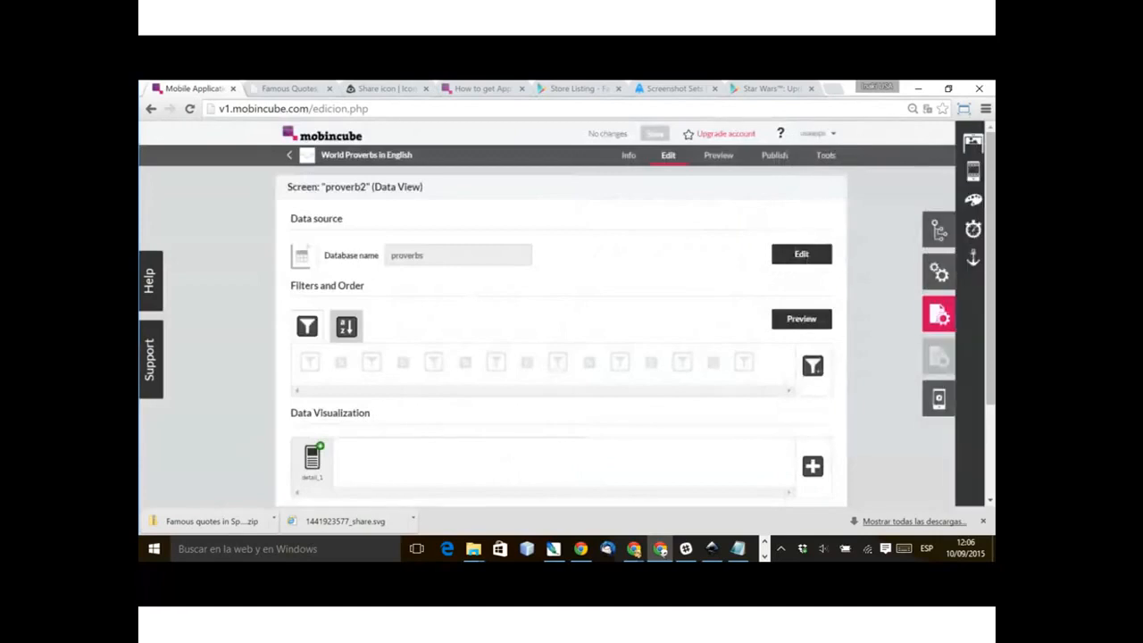
pyautogui.click(970, 171)
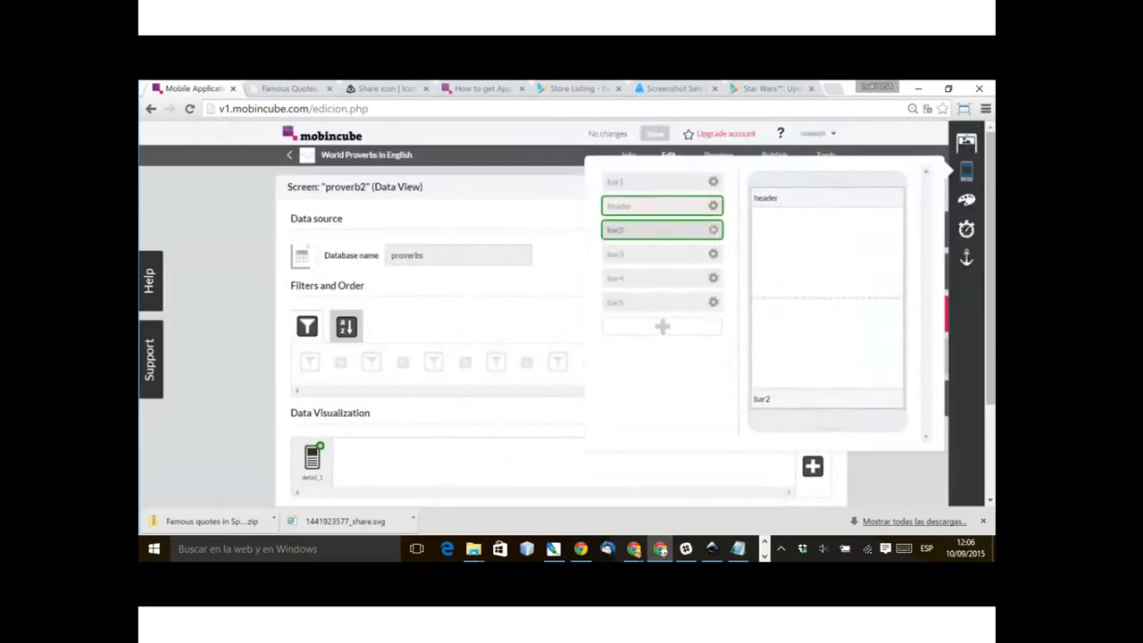
pyautogui.click(713, 206)
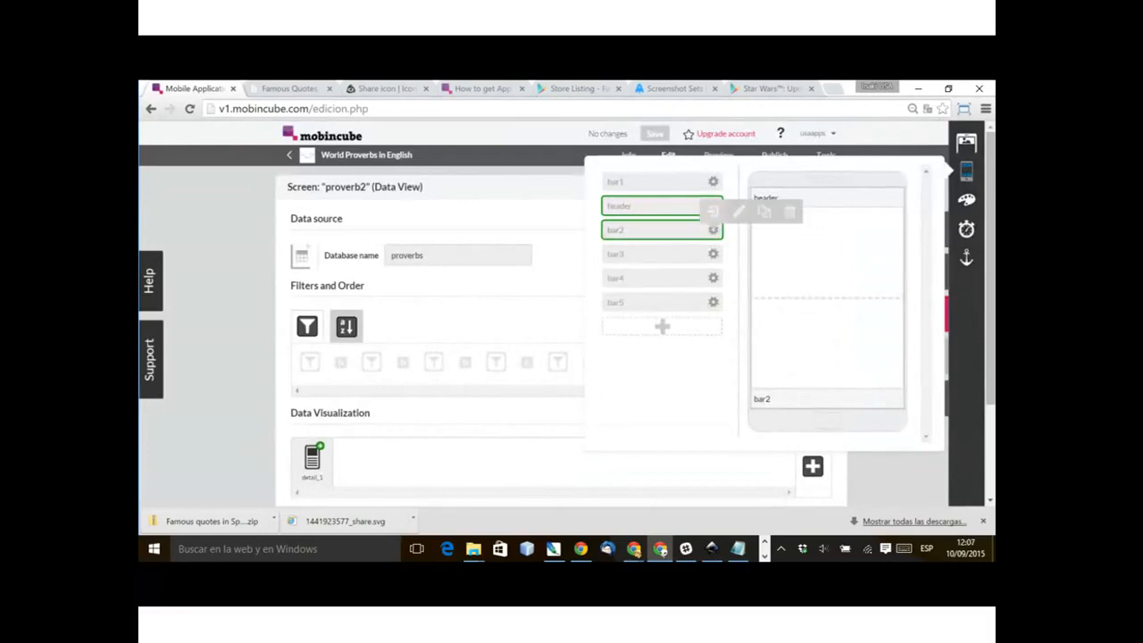
pyautogui.click(714, 212)
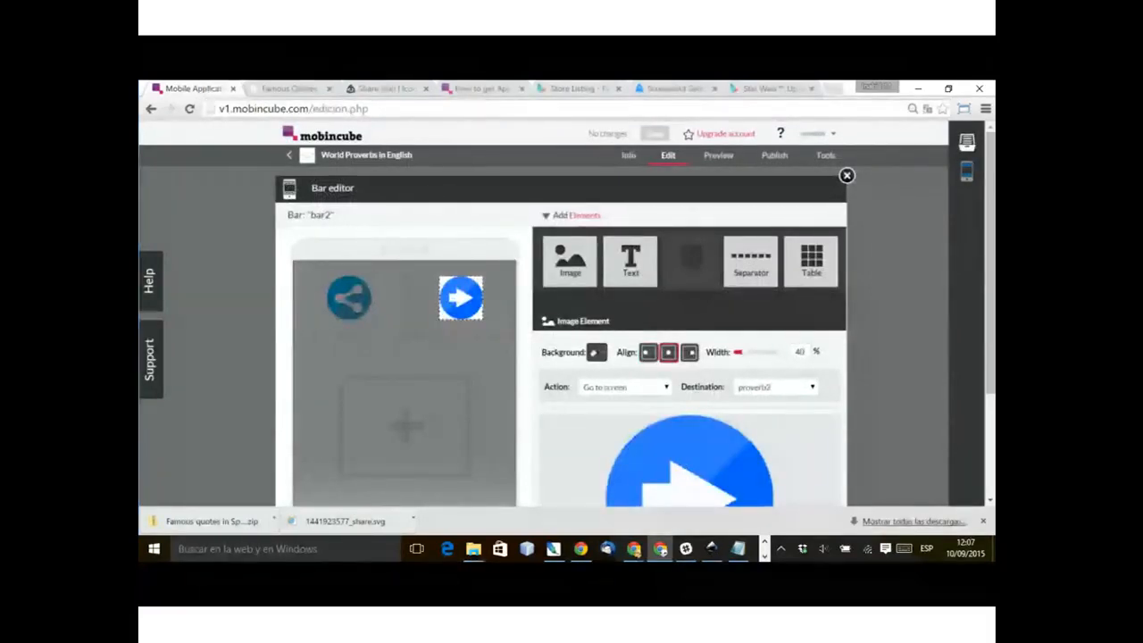
# Step: Set the destination of bar2's arrow image to proverb3 and save the change
pyautogui.click(775, 387)
pyautogui.click(755, 444)
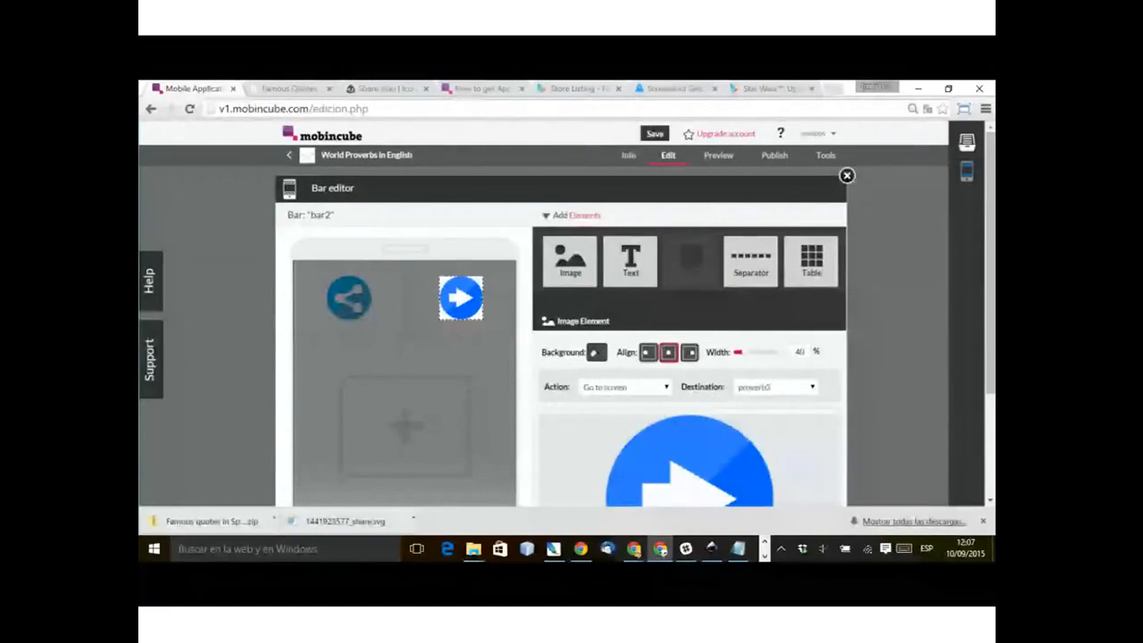
pyautogui.click(655, 134)
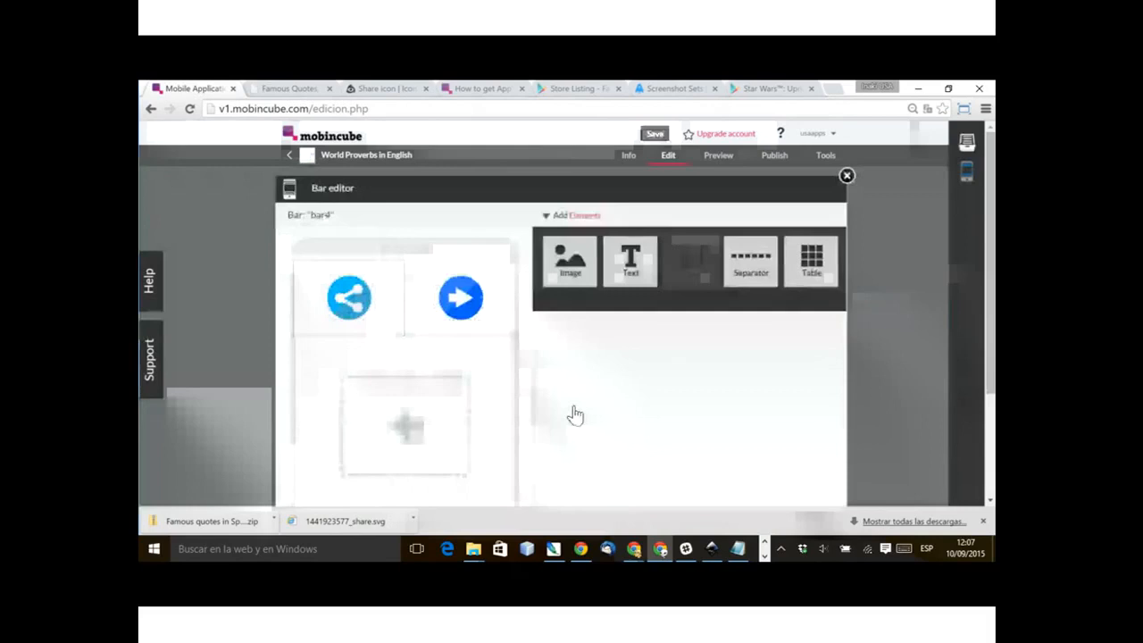
# Step: Check the arrow image's destination in bar4, set the bar's table element to No action, and close the bar editor
pyautogui.click(522, 415)
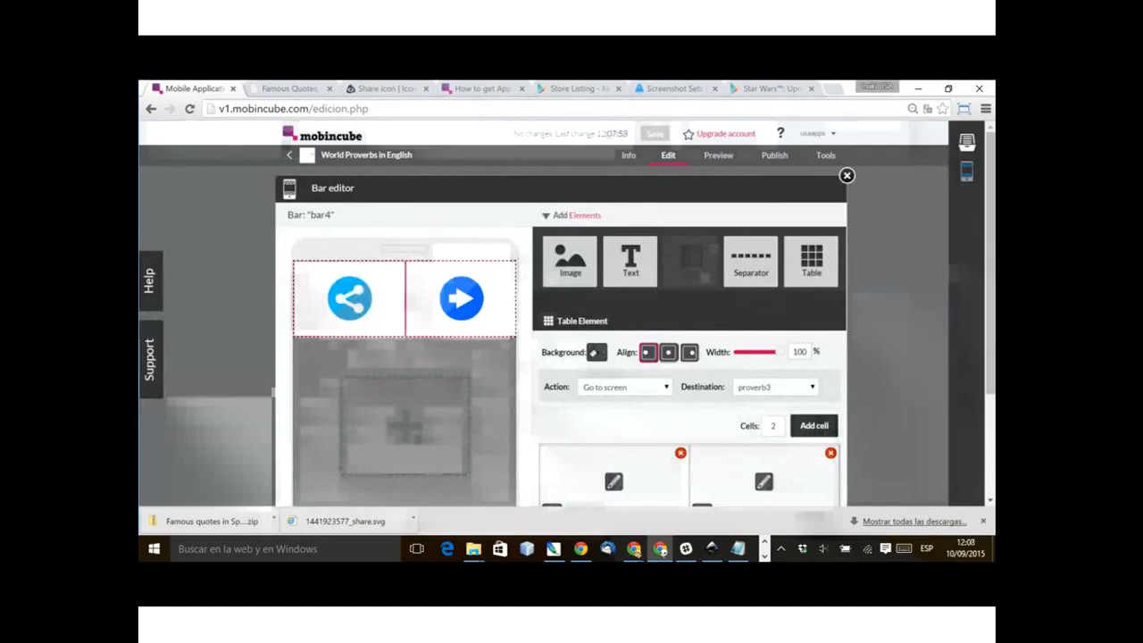
pyautogui.click(461, 297)
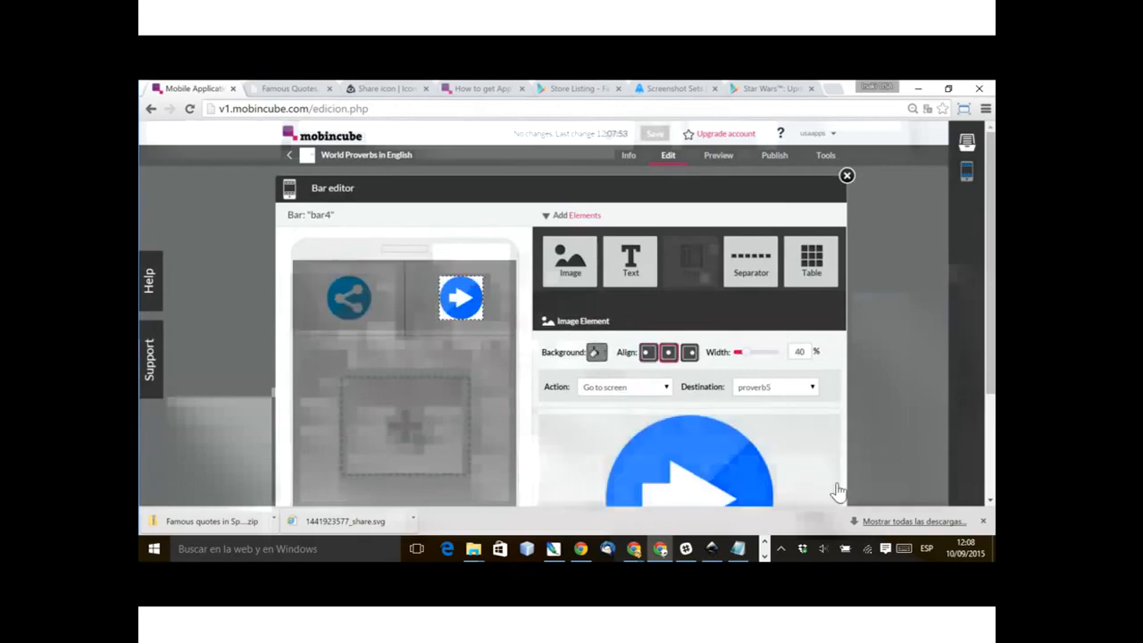
pyautogui.click(195, 423)
pyautogui.click(625, 387)
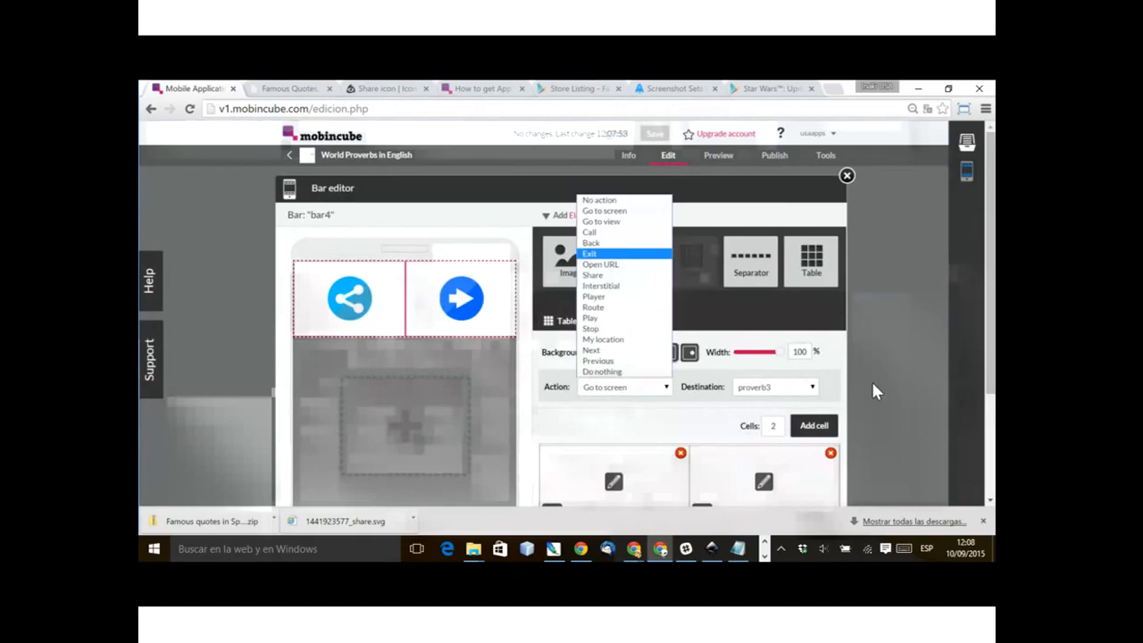
pyautogui.click(600, 200)
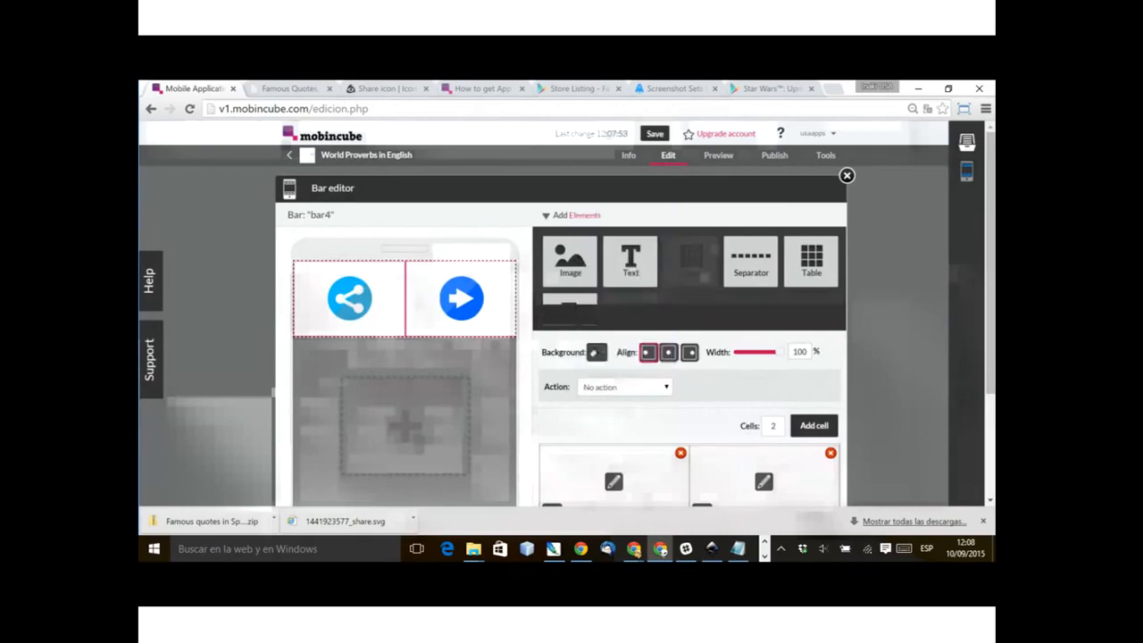
pyautogui.click(896, 171)
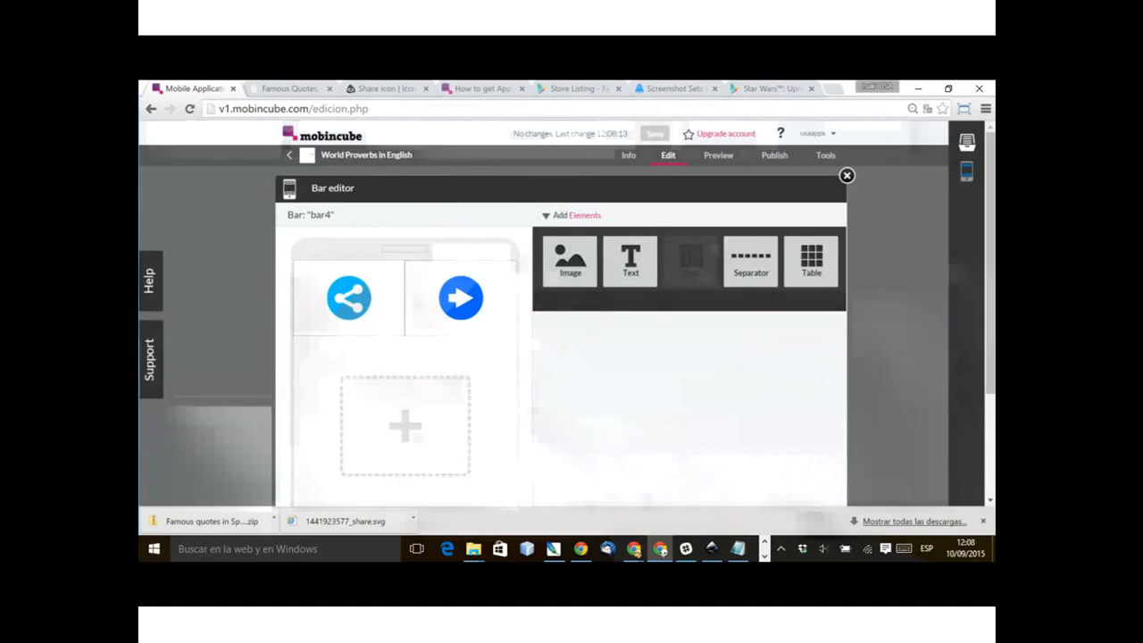
pyautogui.click(847, 176)
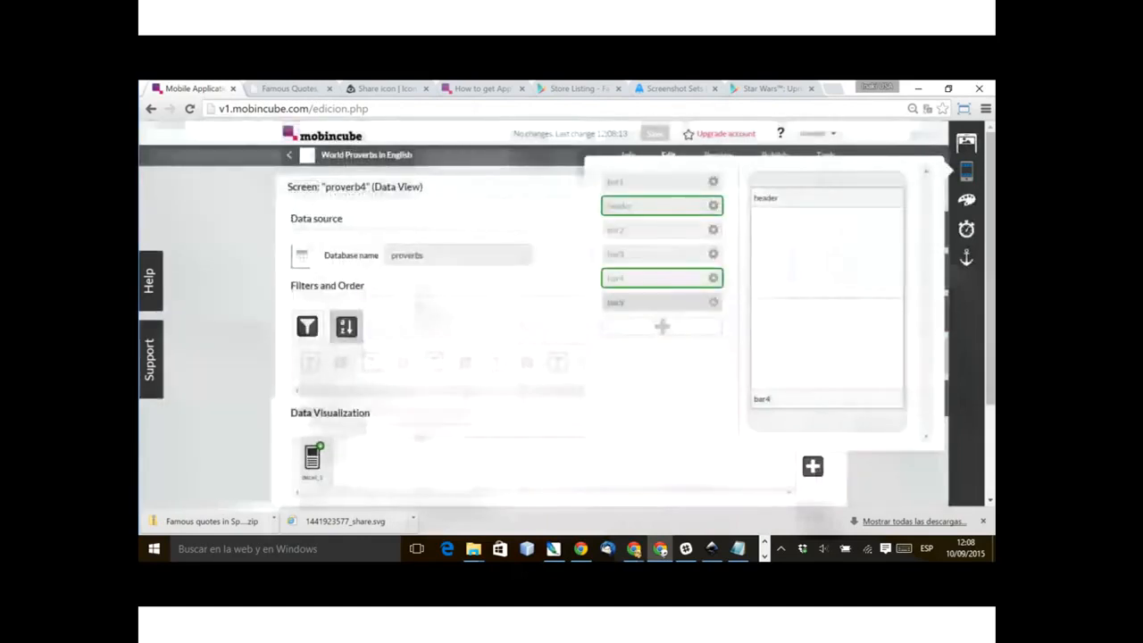
# Step: Open bar5 for editing, set its table element to No action, check the arrow image's destination, and close the editor
pyautogui.click(739, 283)
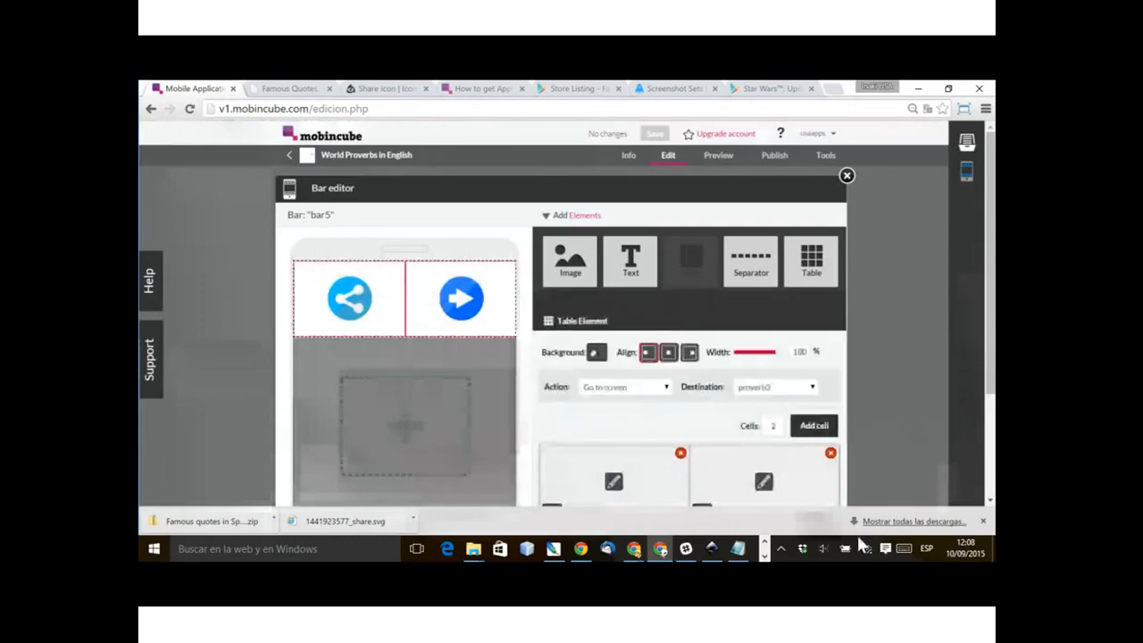
pyautogui.click(625, 386)
pyautogui.click(612, 199)
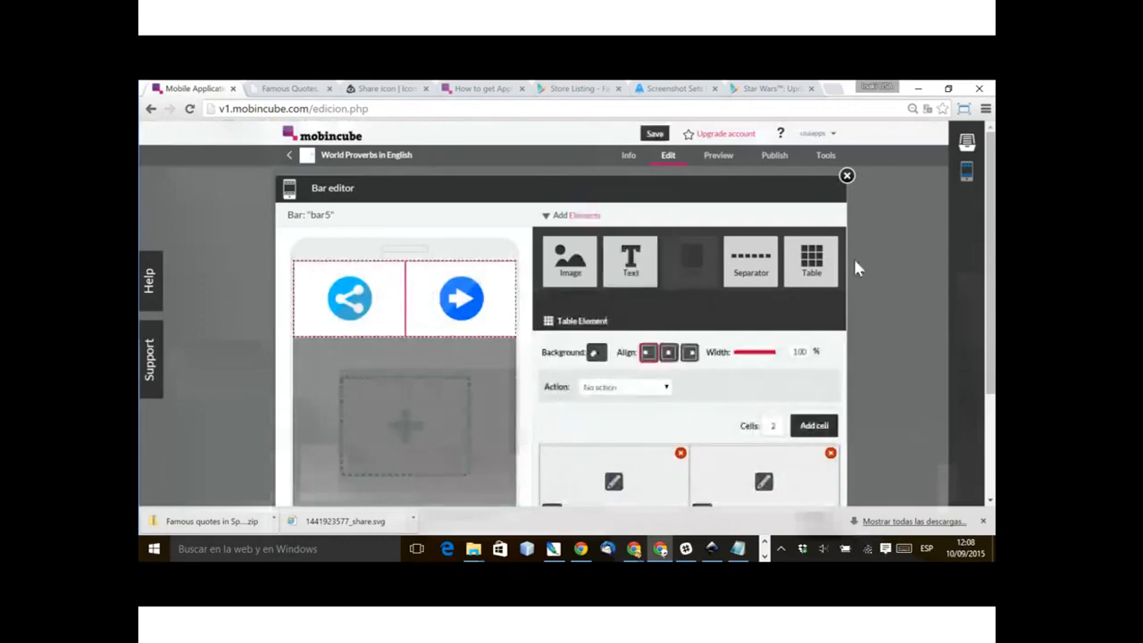
pyautogui.click(461, 298)
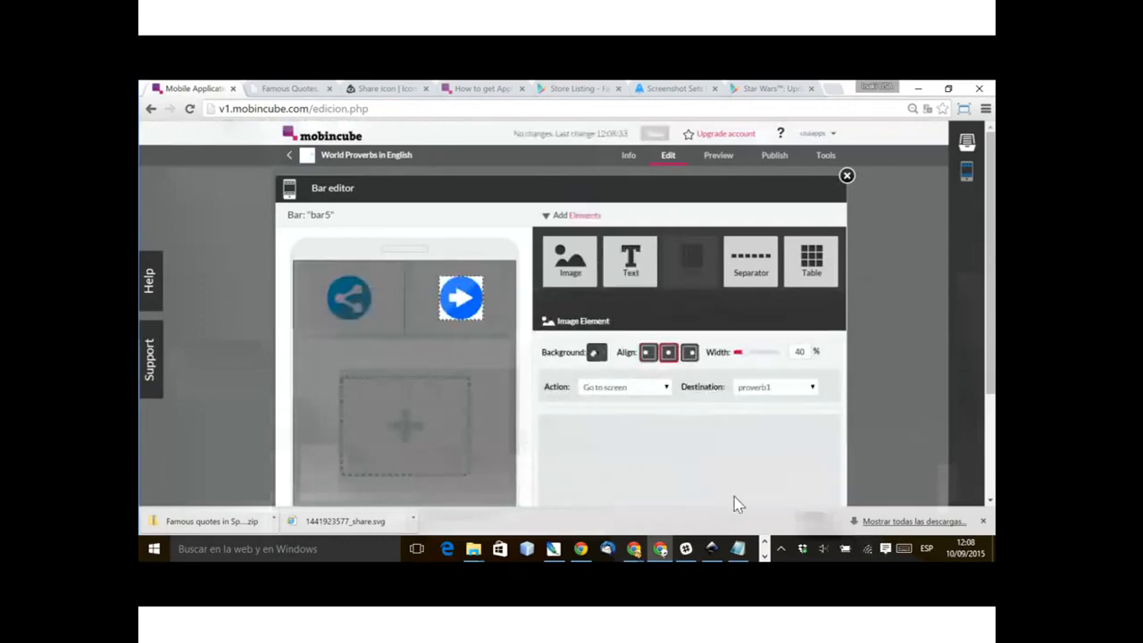
pyautogui.click(314, 489)
pyautogui.click(314, 490)
pyautogui.click(846, 175)
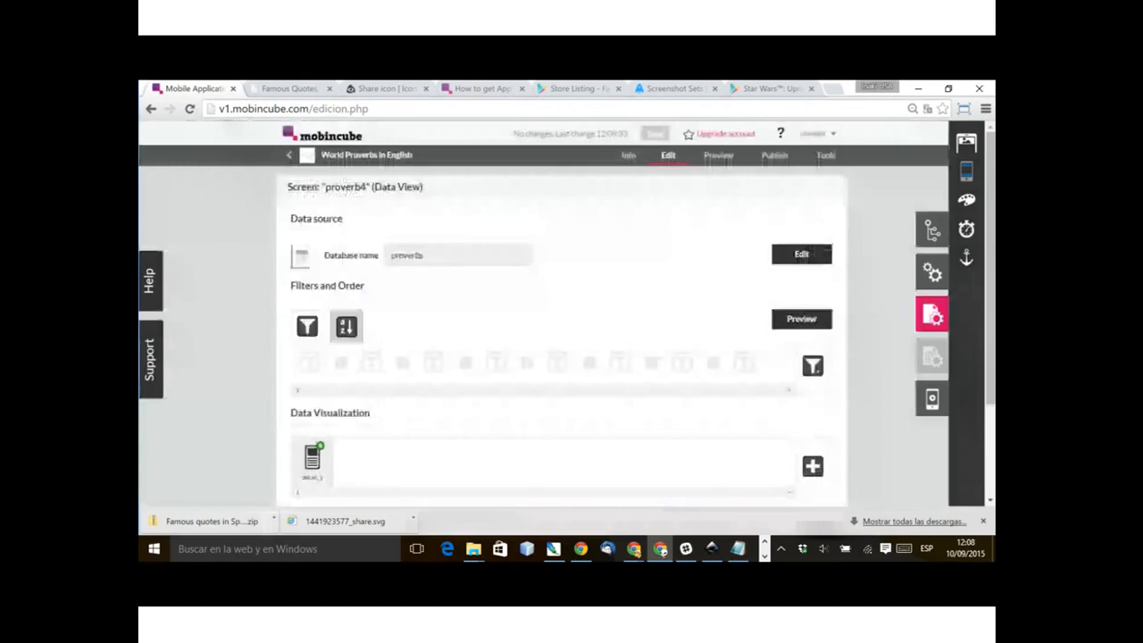
# Step: Open bar3 for editing, set its table element to No action, check the arrow image's destination, and save
pyautogui.click(966, 172)
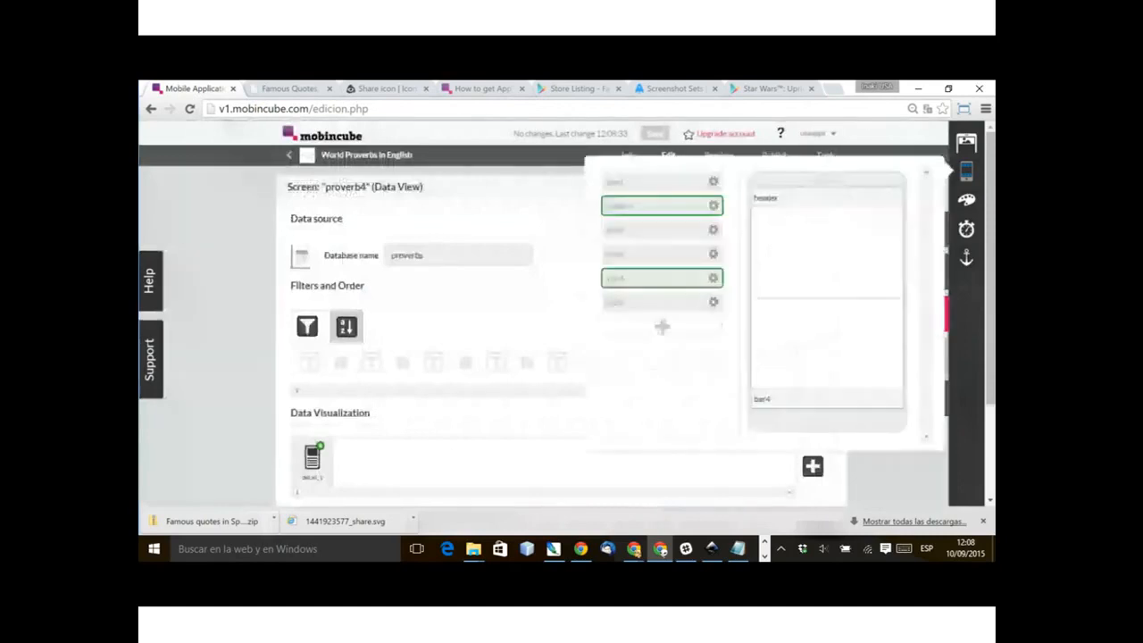
pyautogui.click(740, 236)
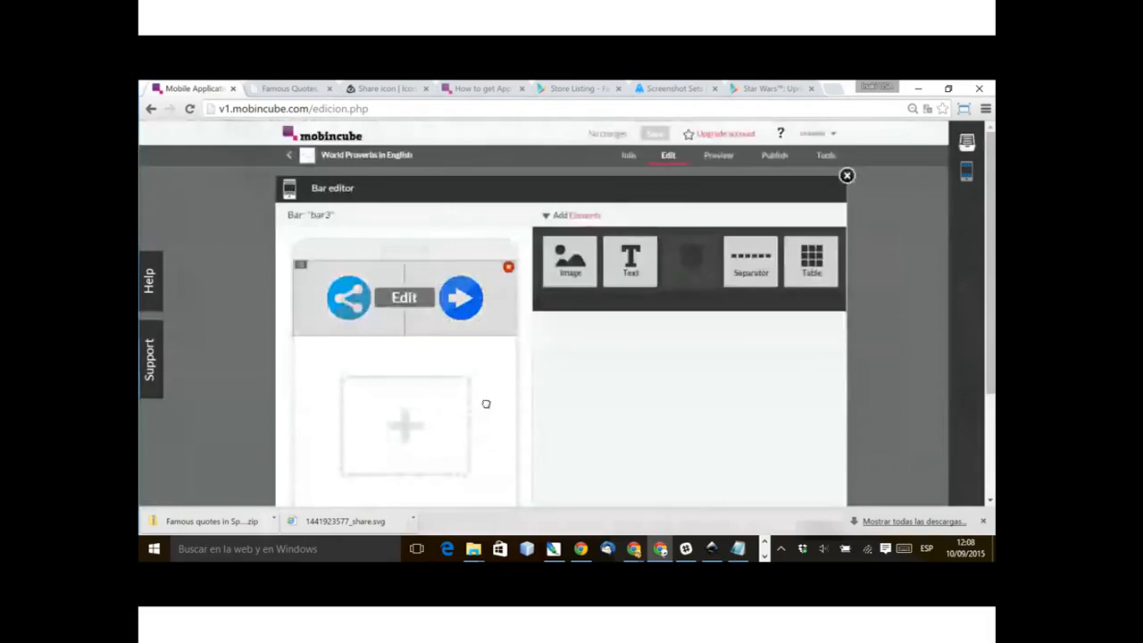
pyautogui.click(404, 297)
pyautogui.click(625, 387)
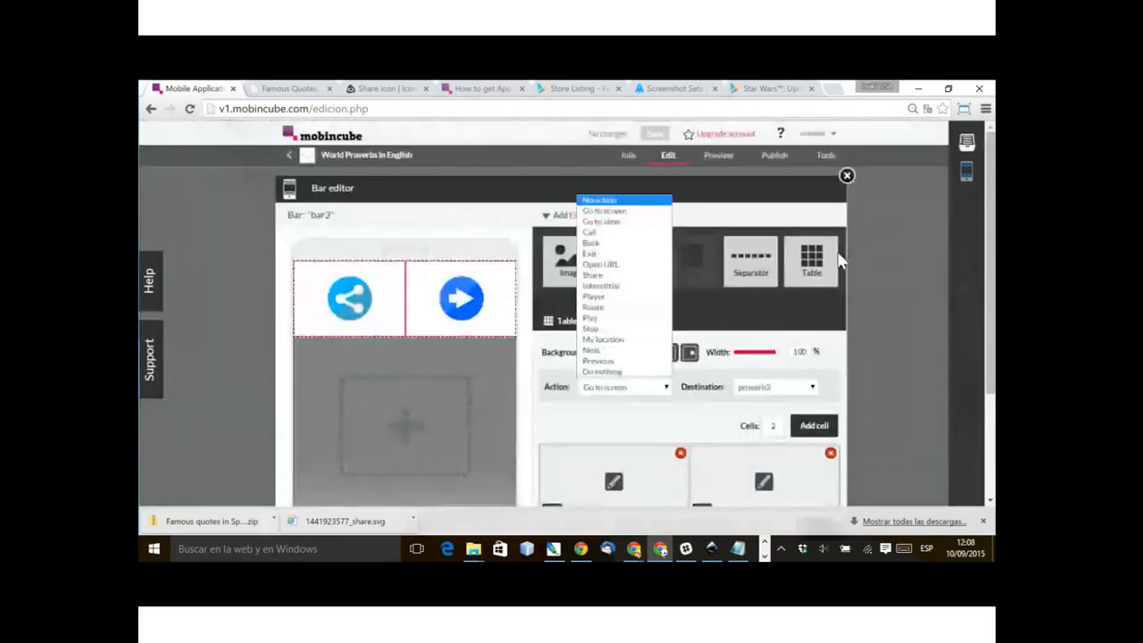
pyautogui.click(624, 200)
pyautogui.click(461, 298)
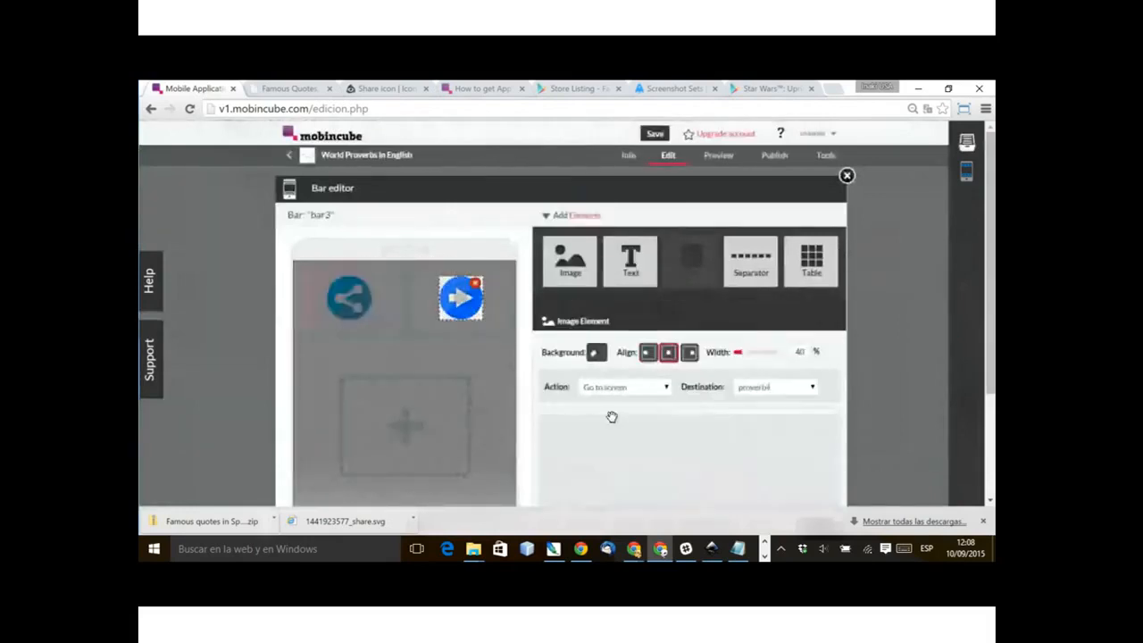
pyautogui.click(367, 457)
pyautogui.click(655, 134)
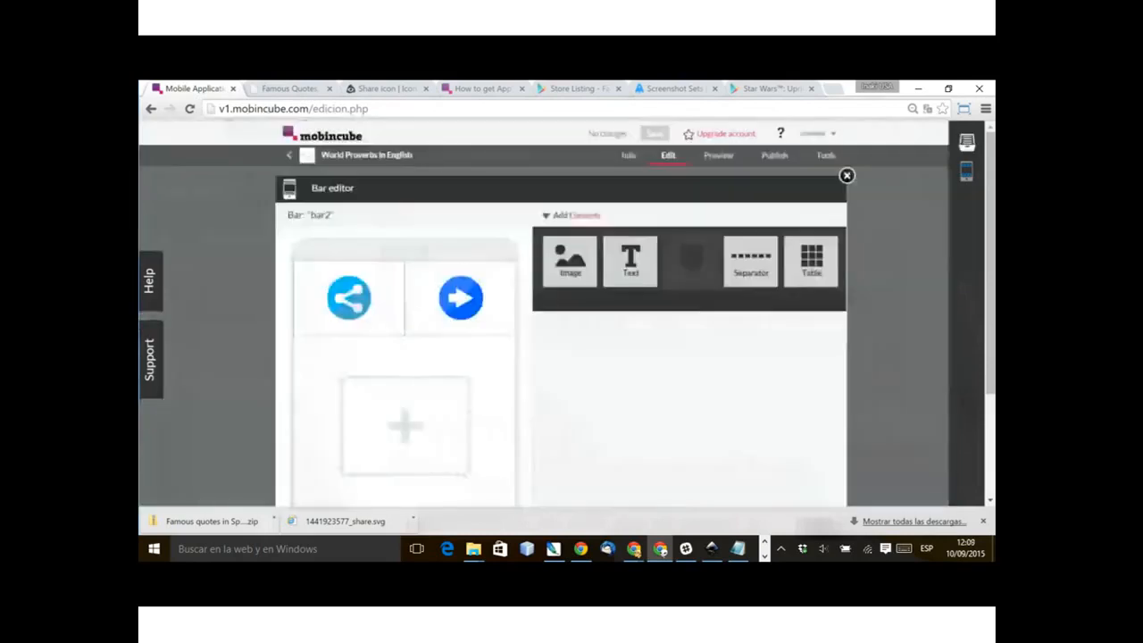
# Step: Set bar2's table element to No action, check its arrow image's destination, and close the bar editor
pyautogui.click(461, 304)
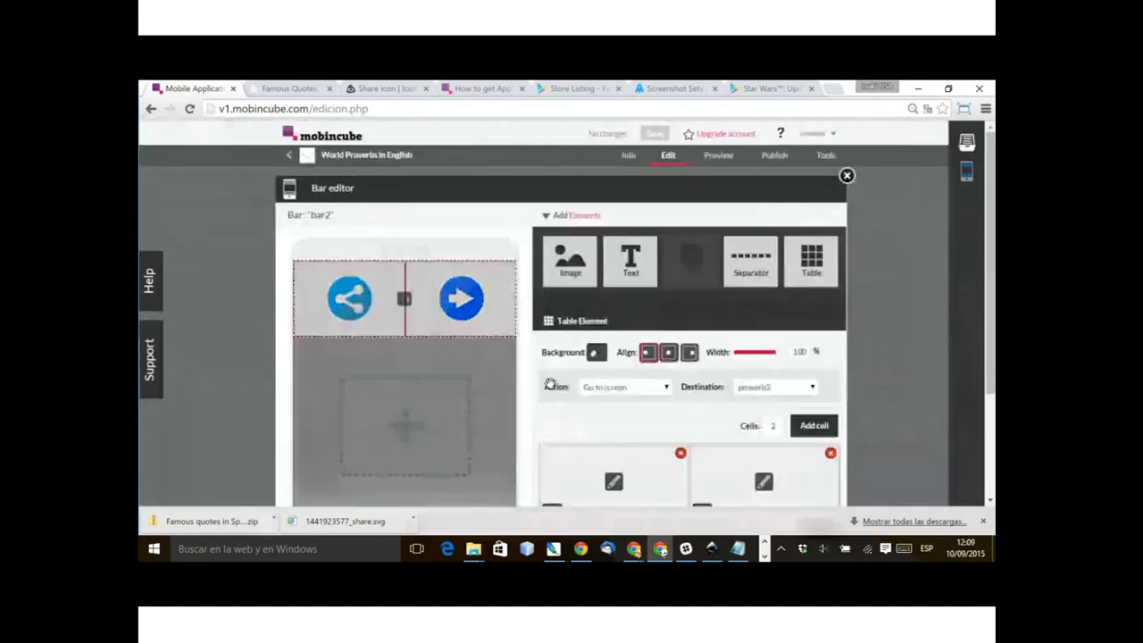
pyautogui.click(648, 388)
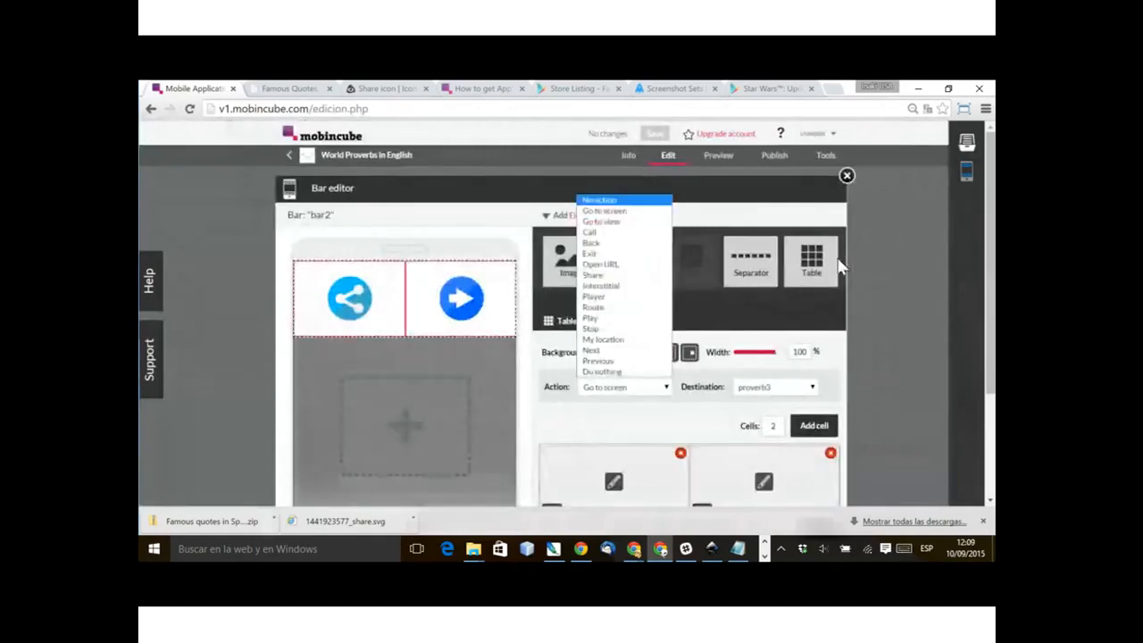
pyautogui.click(605, 200)
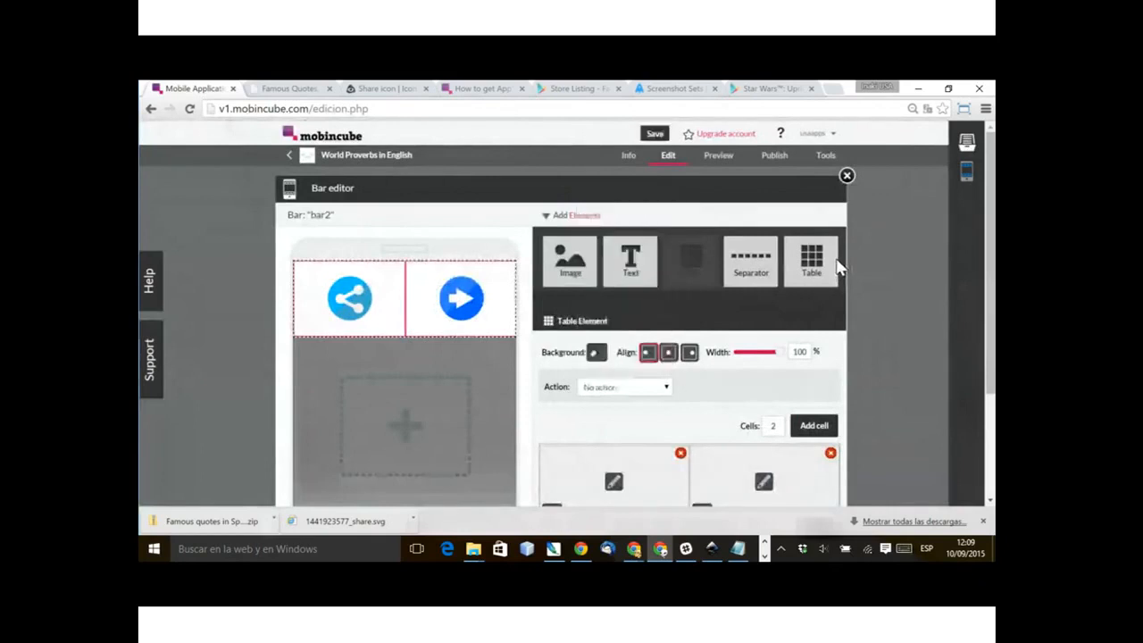
pyautogui.click(461, 298)
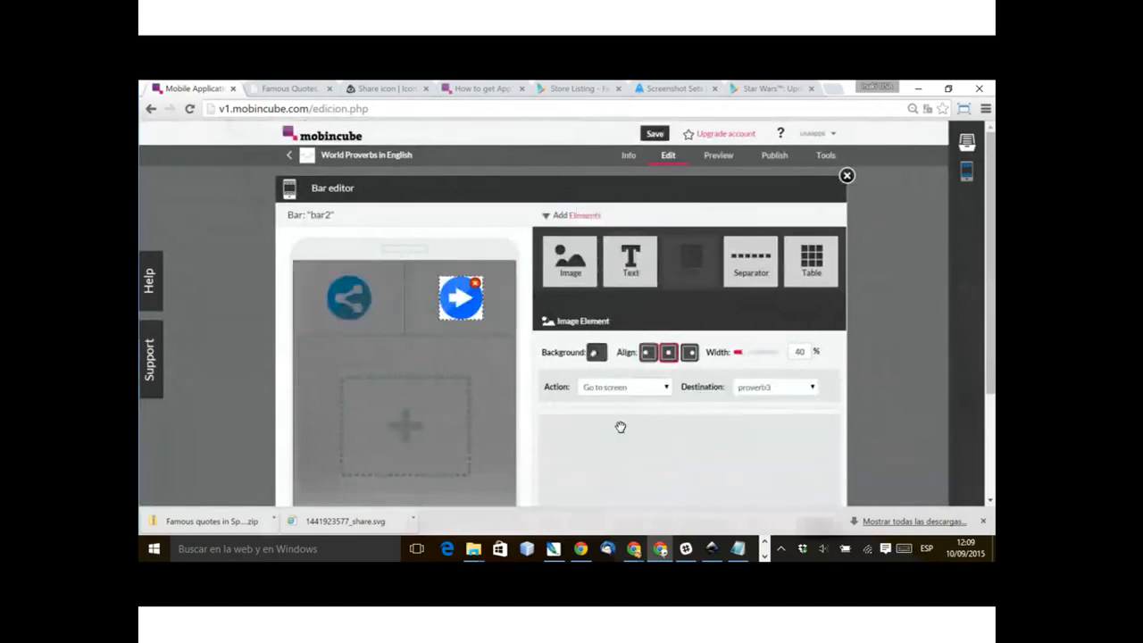
pyautogui.click(347, 429)
pyautogui.click(299, 447)
pyautogui.click(243, 448)
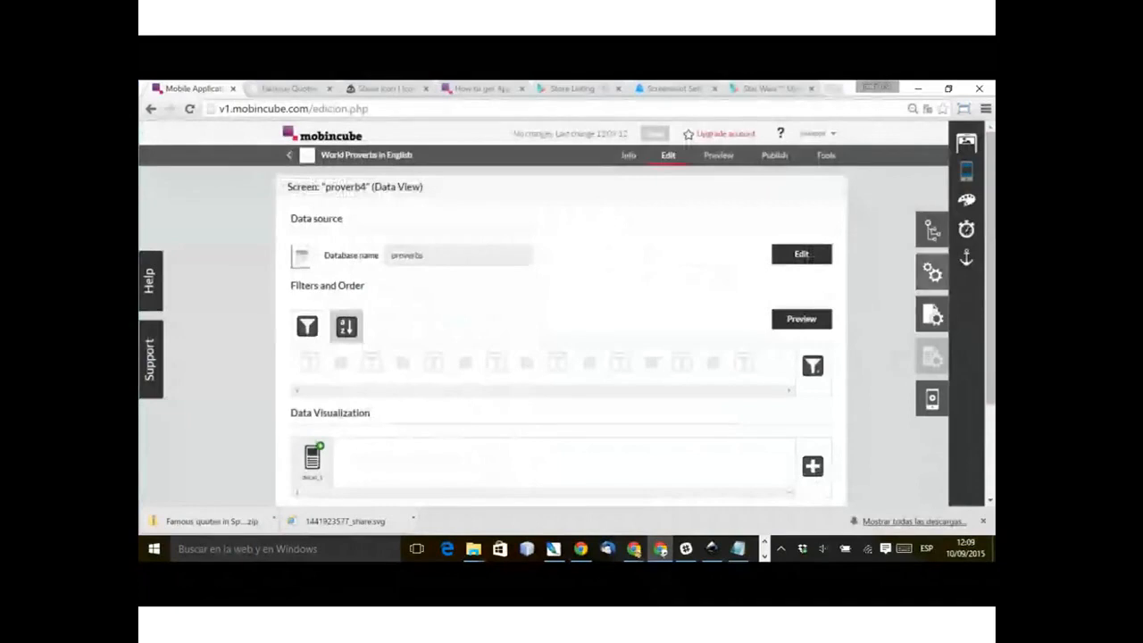
# Step: Open bar1 for editing, check the action assigned to its table element, and close the bar editor
pyautogui.click(966, 171)
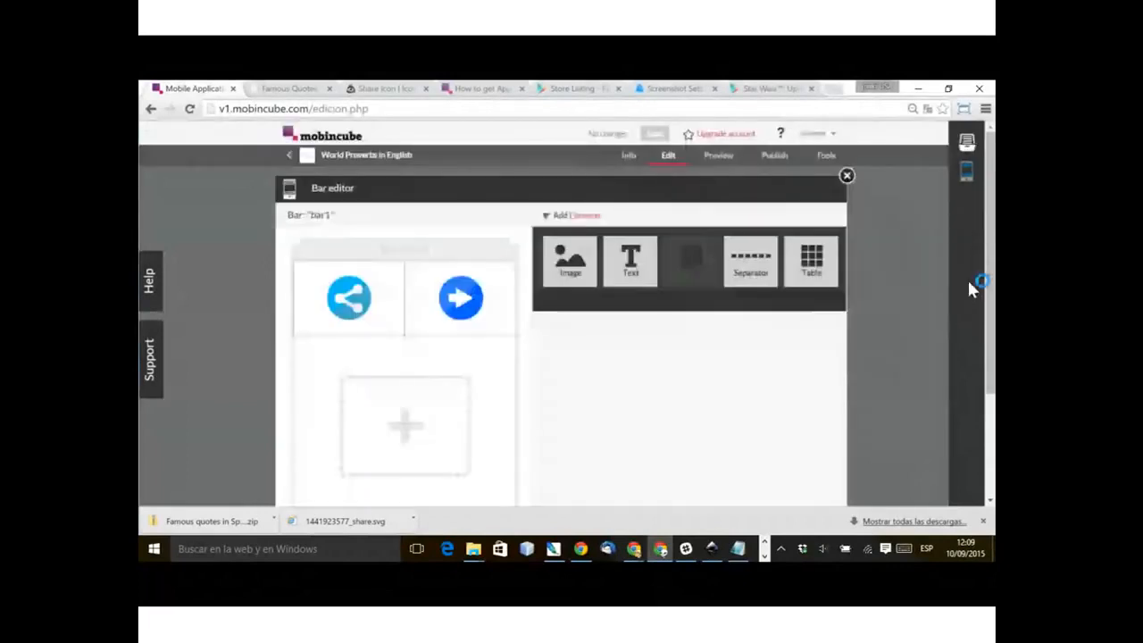
pyautogui.click(404, 297)
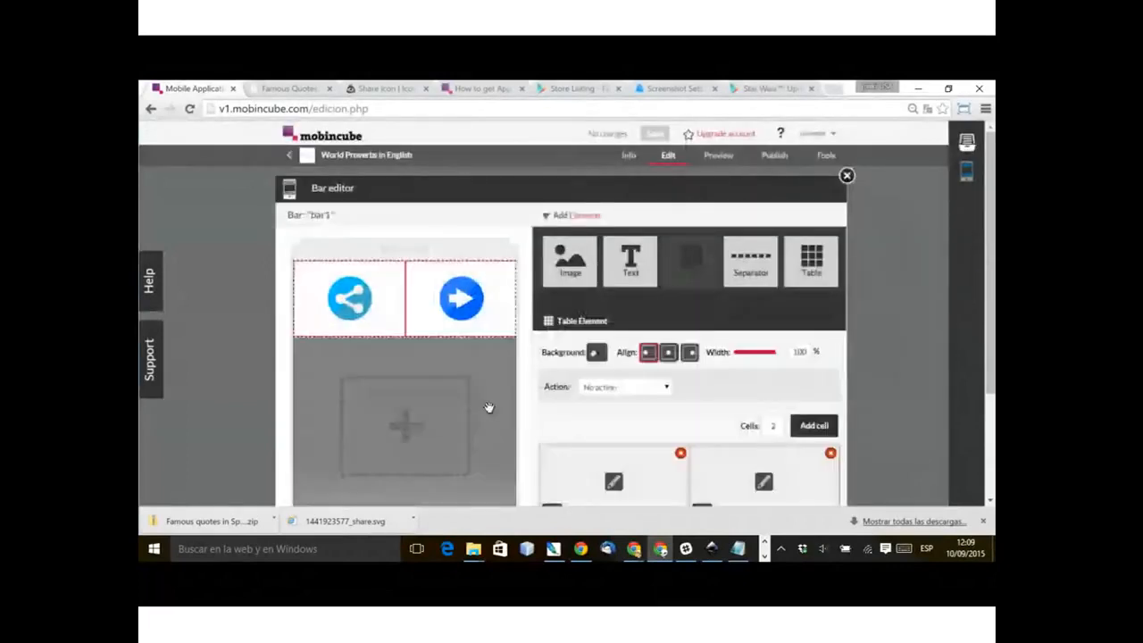
pyautogui.click(290, 429)
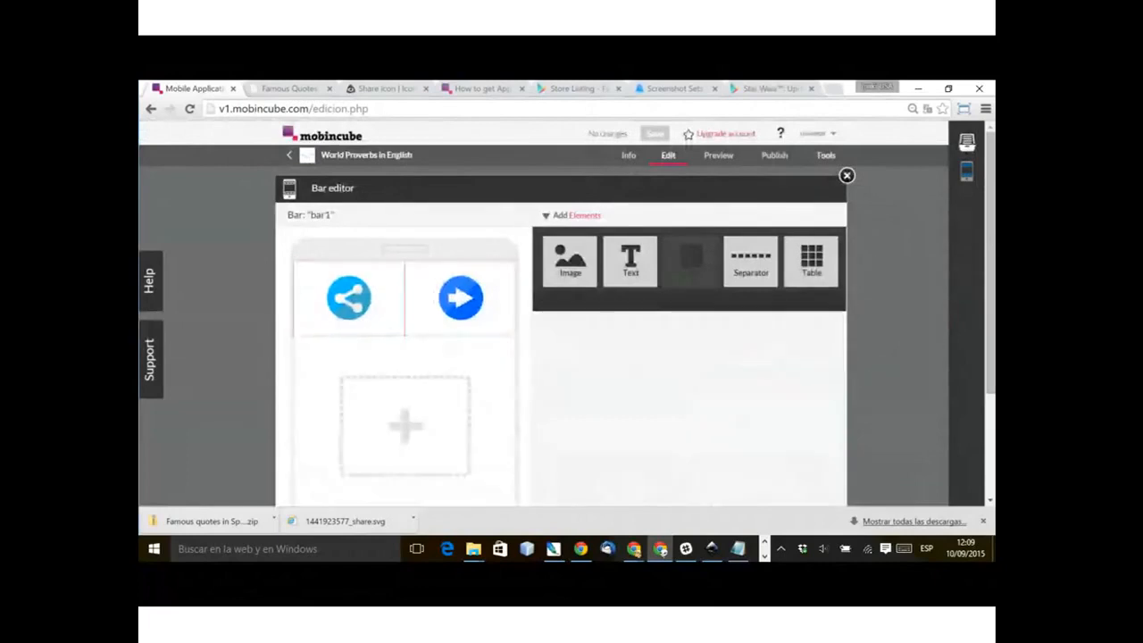
pyautogui.click(846, 176)
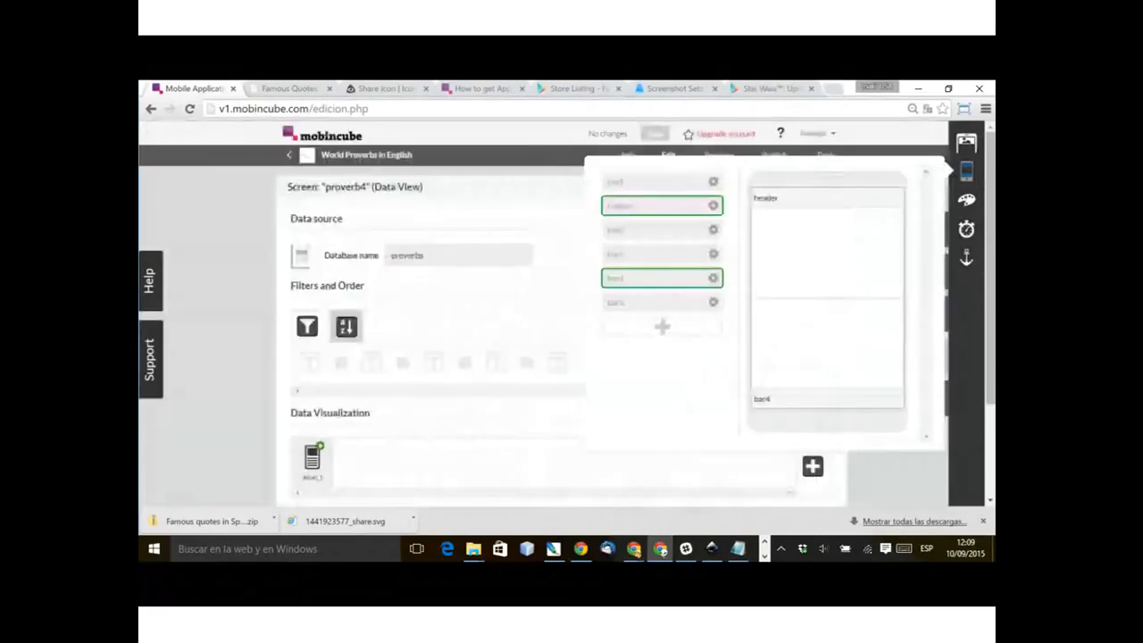
# Step: Review the chain of proverb screens in the screen tree and open the app's publishing section
pyautogui.moveTo(967, 230)
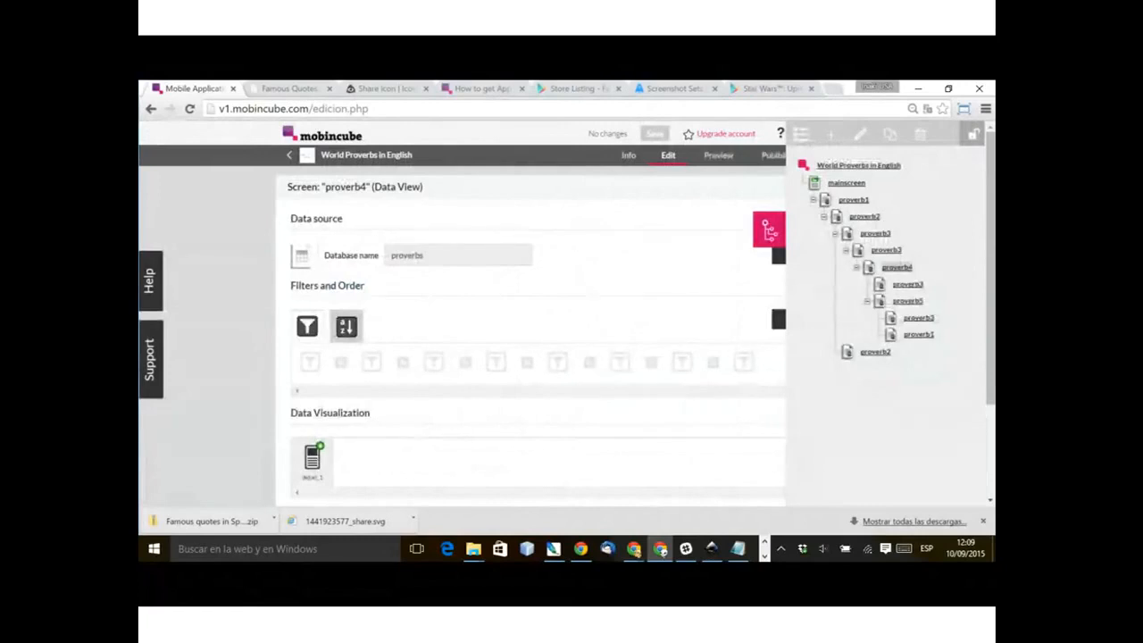
pyautogui.click(867, 302)
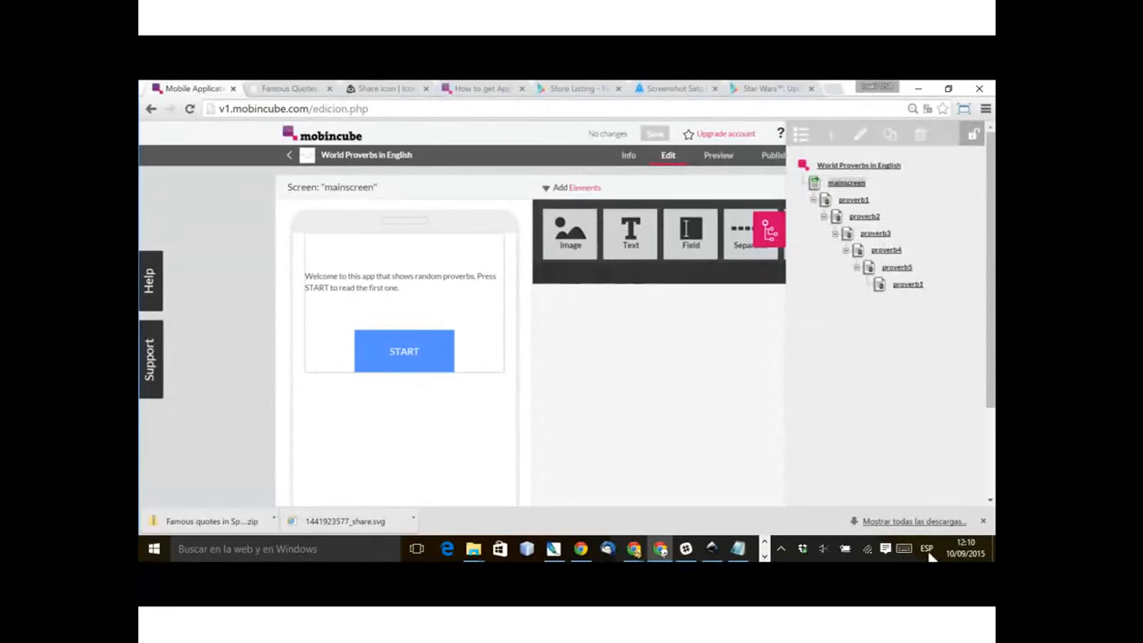
pyautogui.click(773, 155)
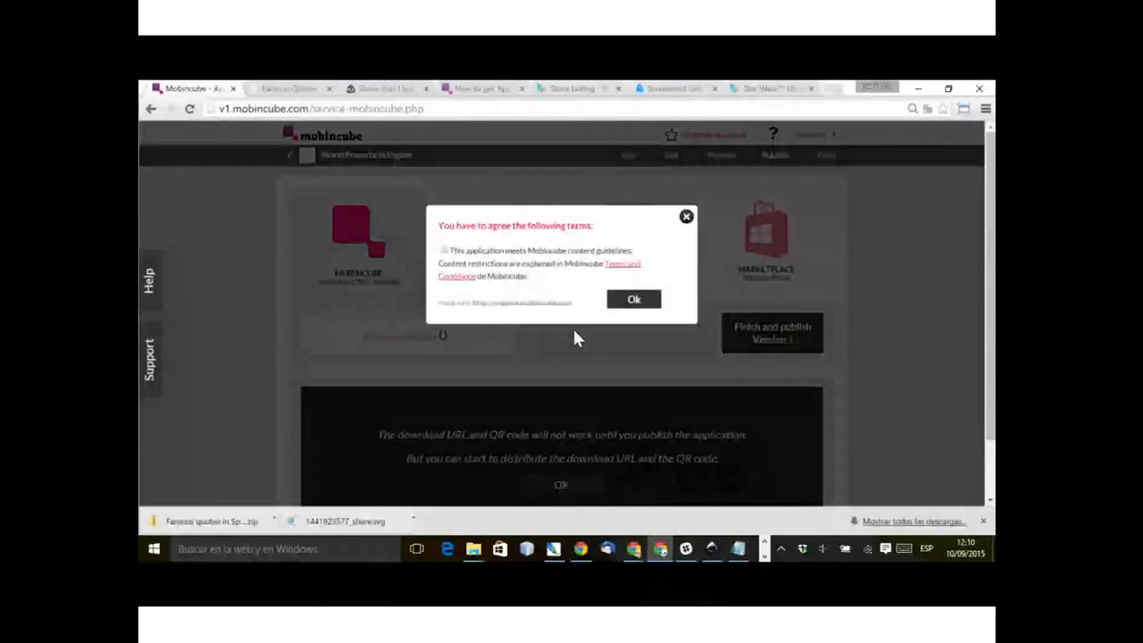
# Step: Finish and publish version 1 of the app on Mobincube, and dismiss the download URL and QR code notice
pyautogui.click(445, 250)
pyautogui.click(634, 300)
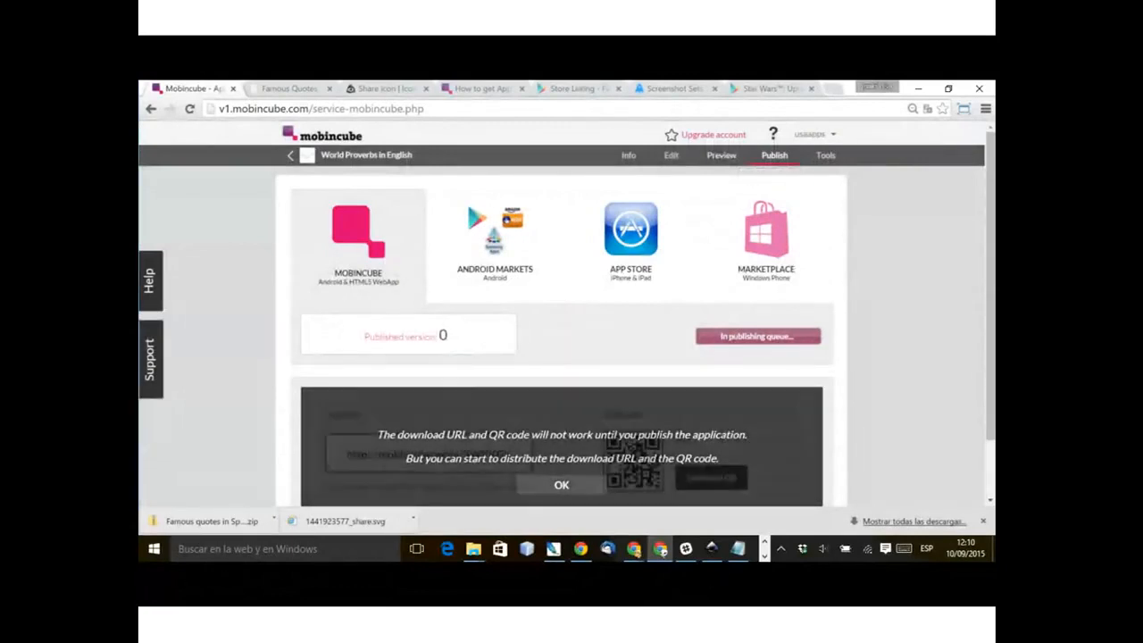
pyautogui.click(561, 485)
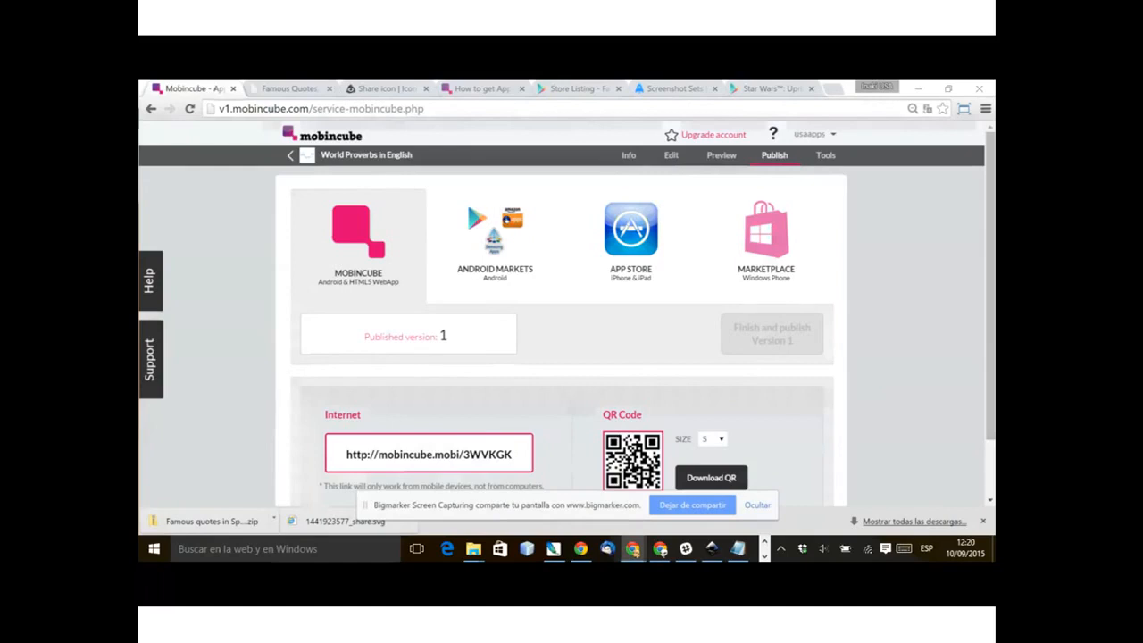
# Step: Open the proverb1 screen for editing and add a List View to its data visualization
pyautogui.click(672, 156)
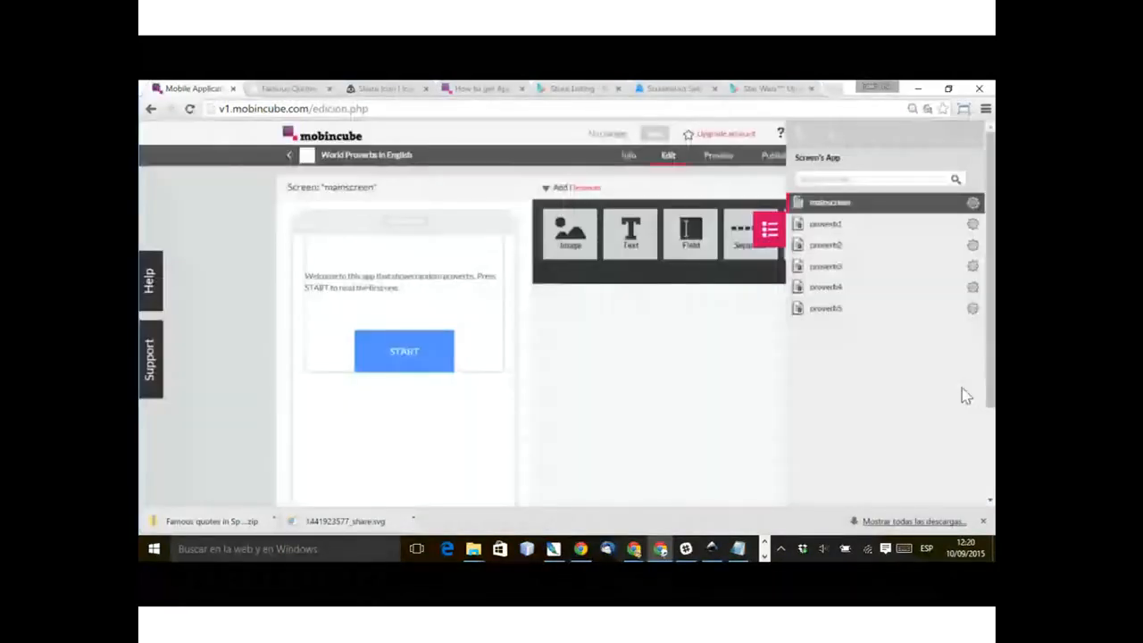
pyautogui.click(826, 224)
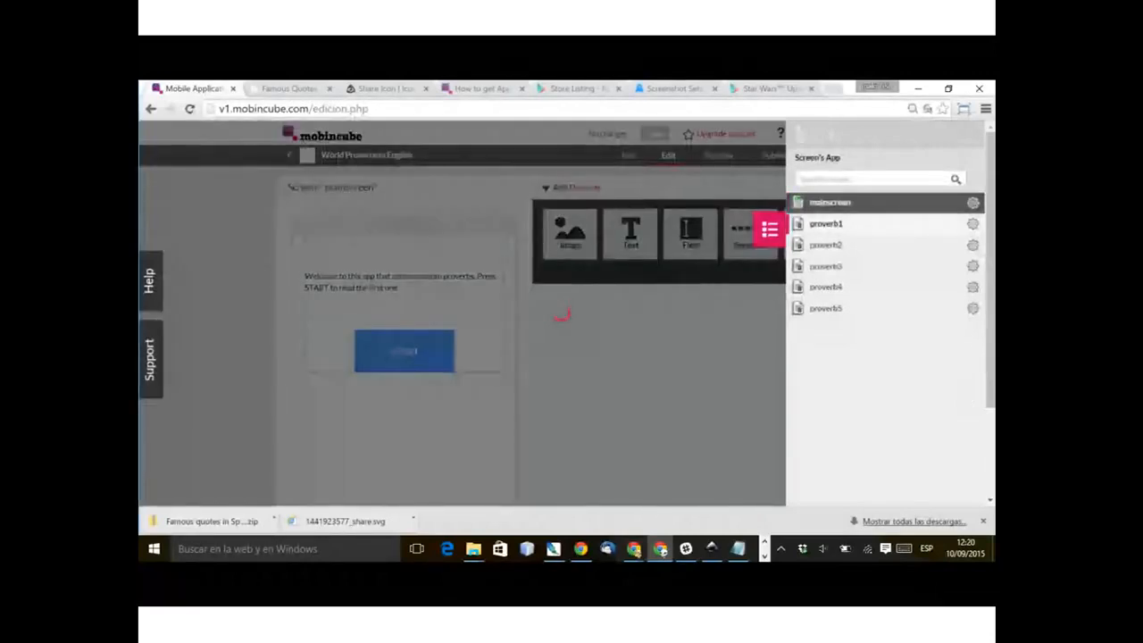
pyautogui.scroll(-1, 535, 339)
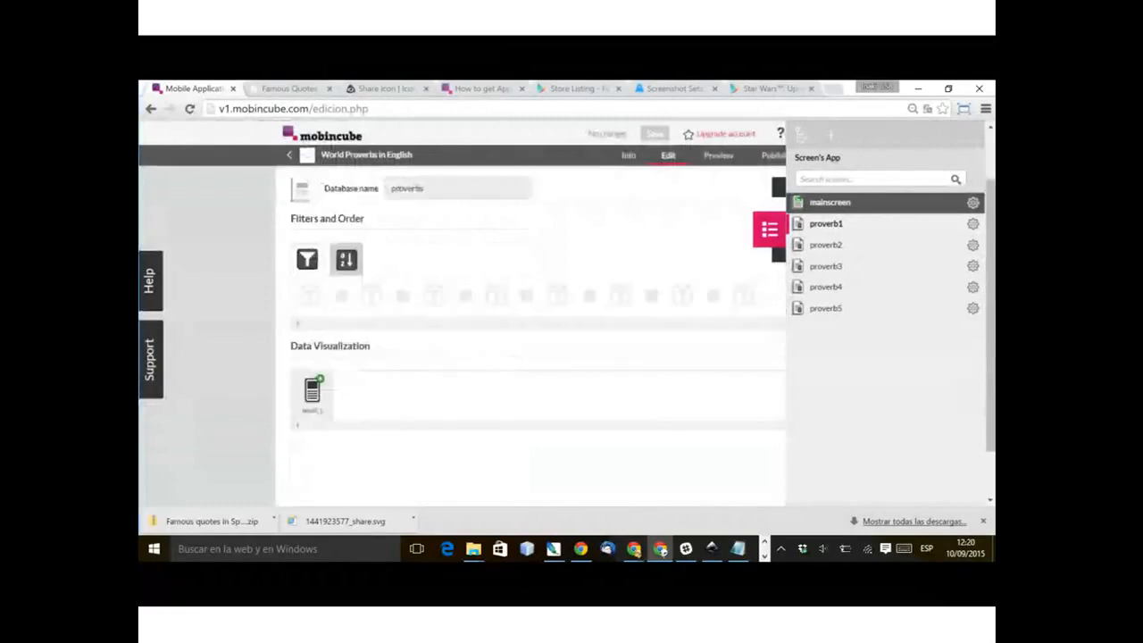
pyautogui.click(812, 399)
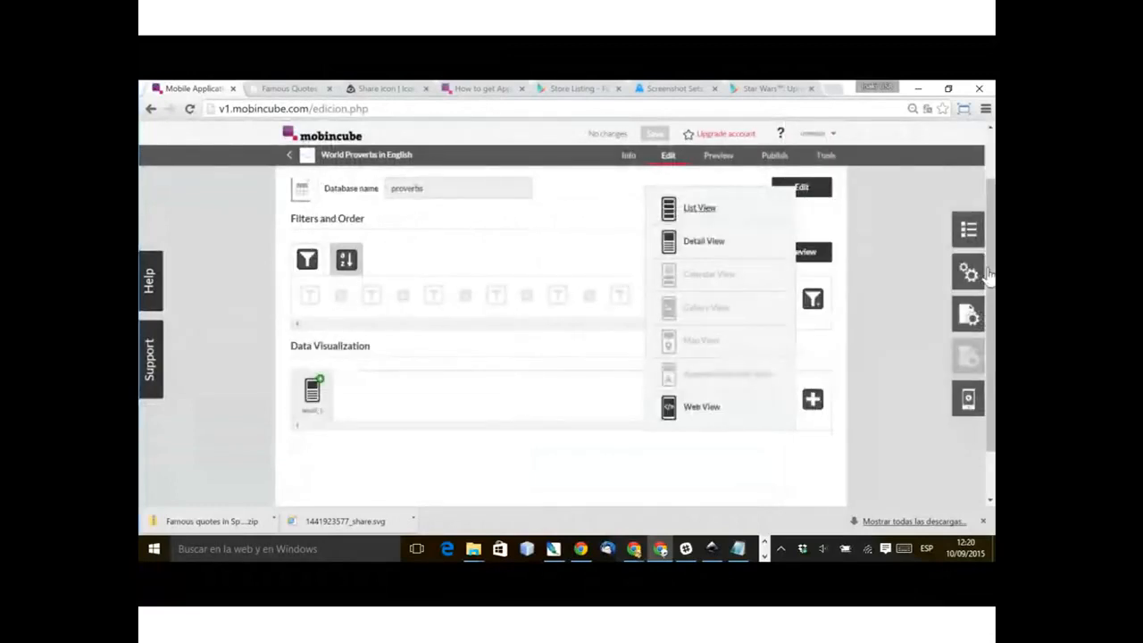
pyautogui.click(699, 207)
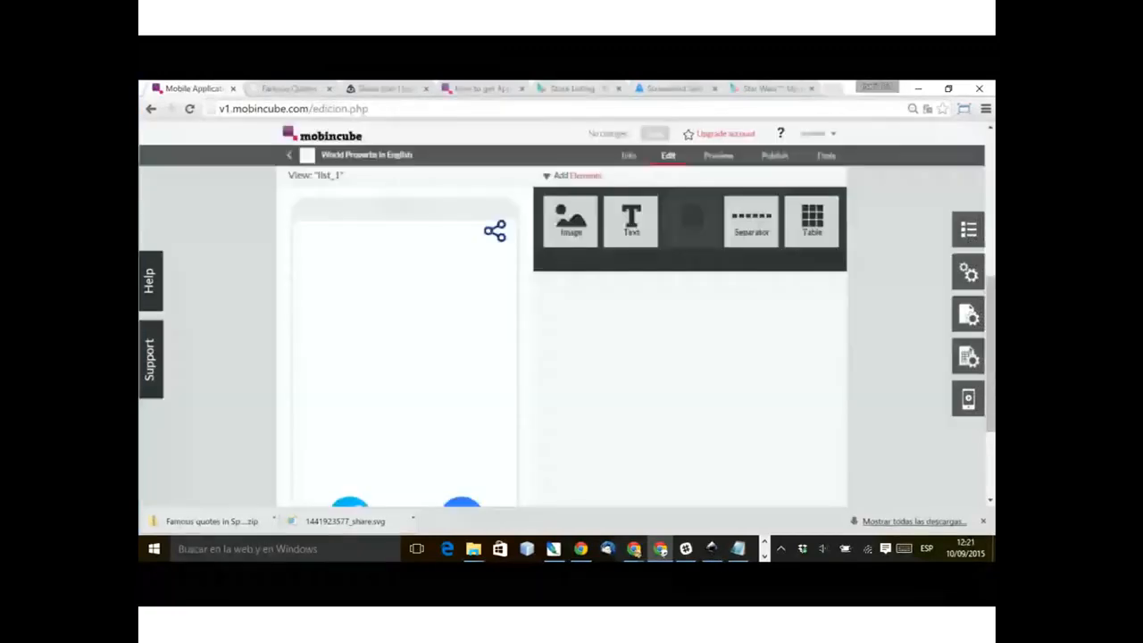
# Step: Add a two-cell table to the list_1 view and set its cell widths to 84% and 15%
pyautogui.moveTo(572, 331); pyautogui.dragTo(659, 304)
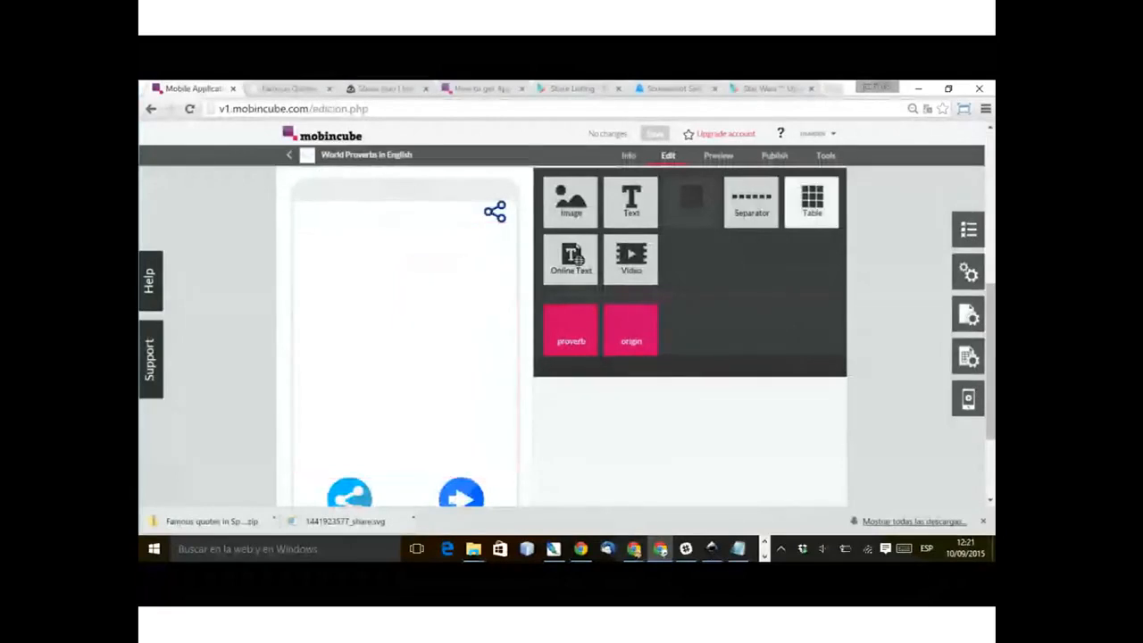
pyautogui.moveTo(811, 200); pyautogui.dragTo(442, 269)
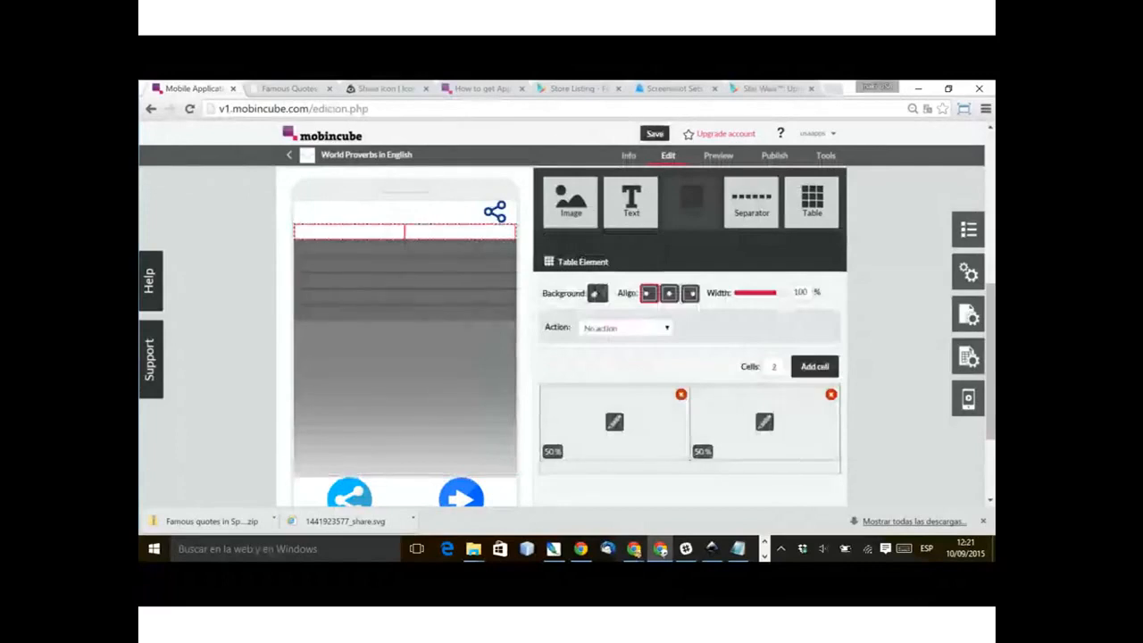
pyautogui.click(682, 393)
pyautogui.press('Return')
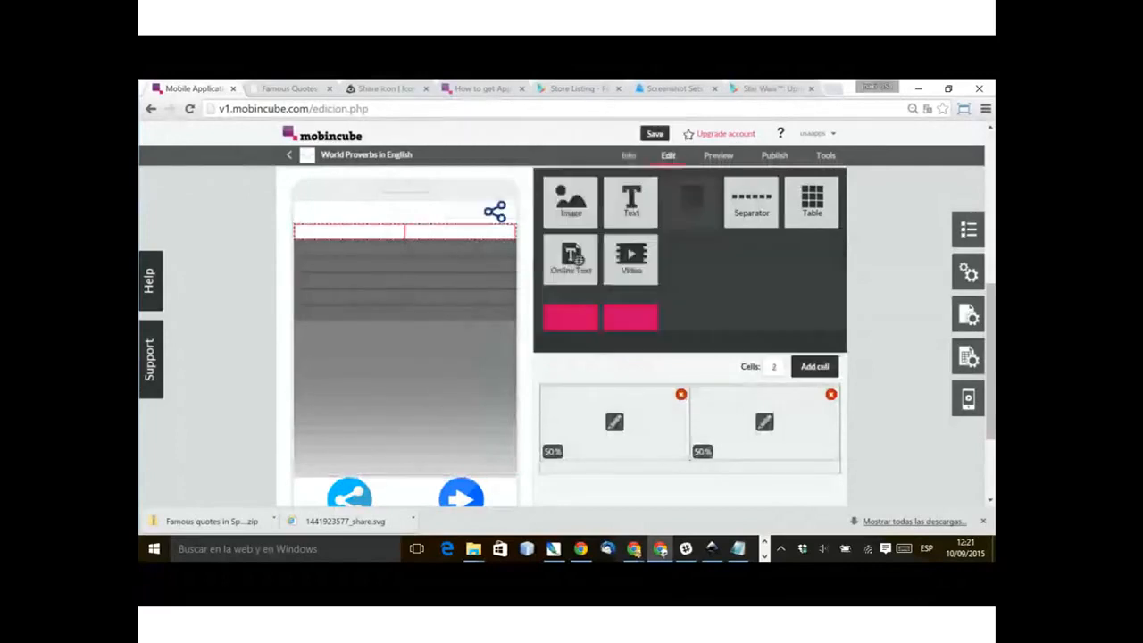
pyautogui.moveTo(840, 423); pyautogui.dragTo(737, 423)
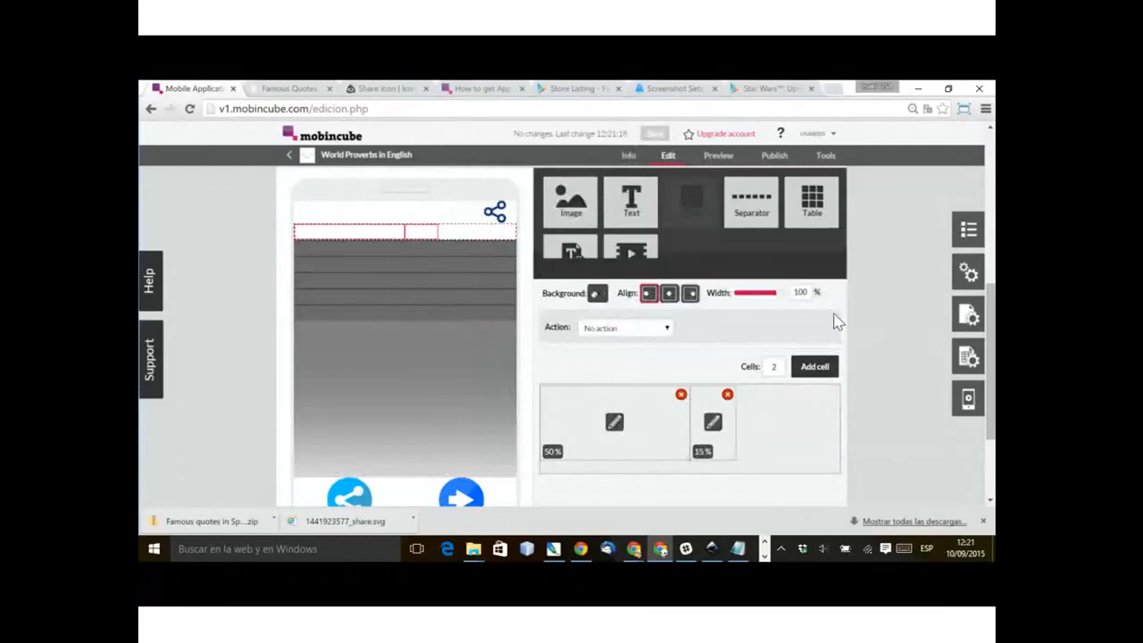
pyautogui.moveTo(689, 423); pyautogui.dragTo(793, 424)
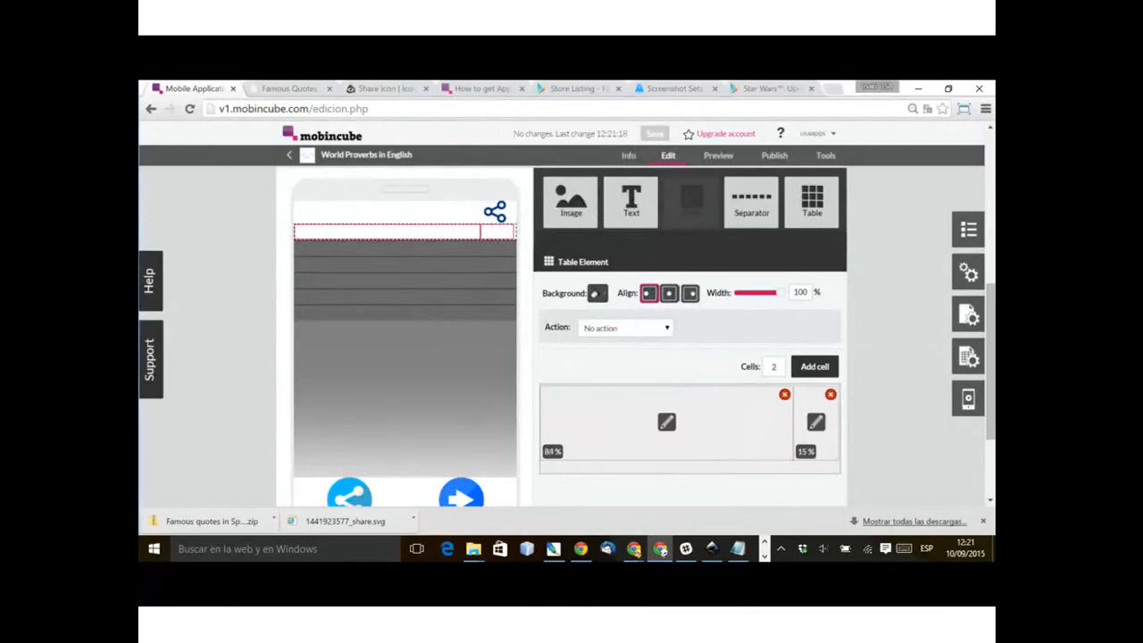
# Step: Place the blue share icon image in the table's narrow cell, centred at 30% width
pyautogui.moveTo(571, 202); pyautogui.dragTo(818, 416)
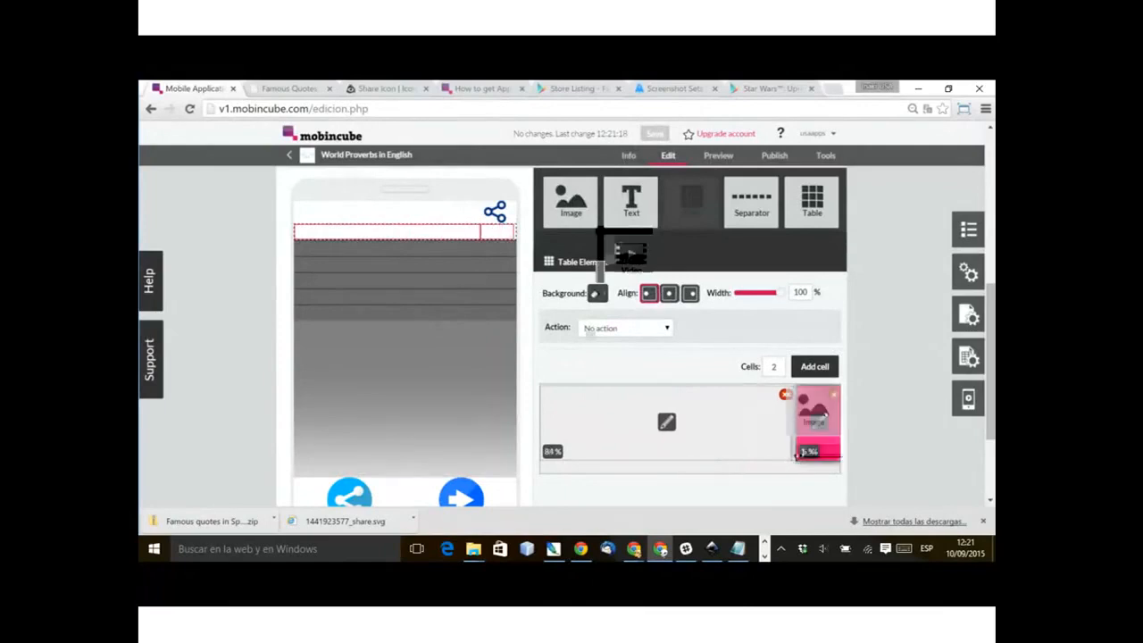
pyautogui.moveTo(818, 416); pyautogui.dragTo(817, 416)
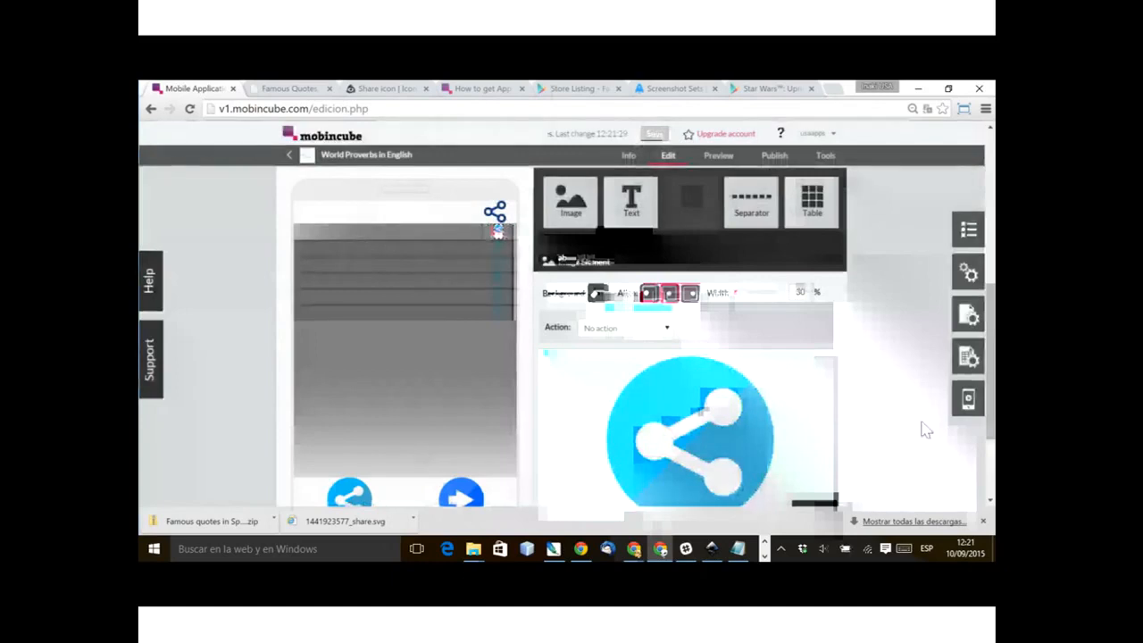
pyautogui.click(499, 232)
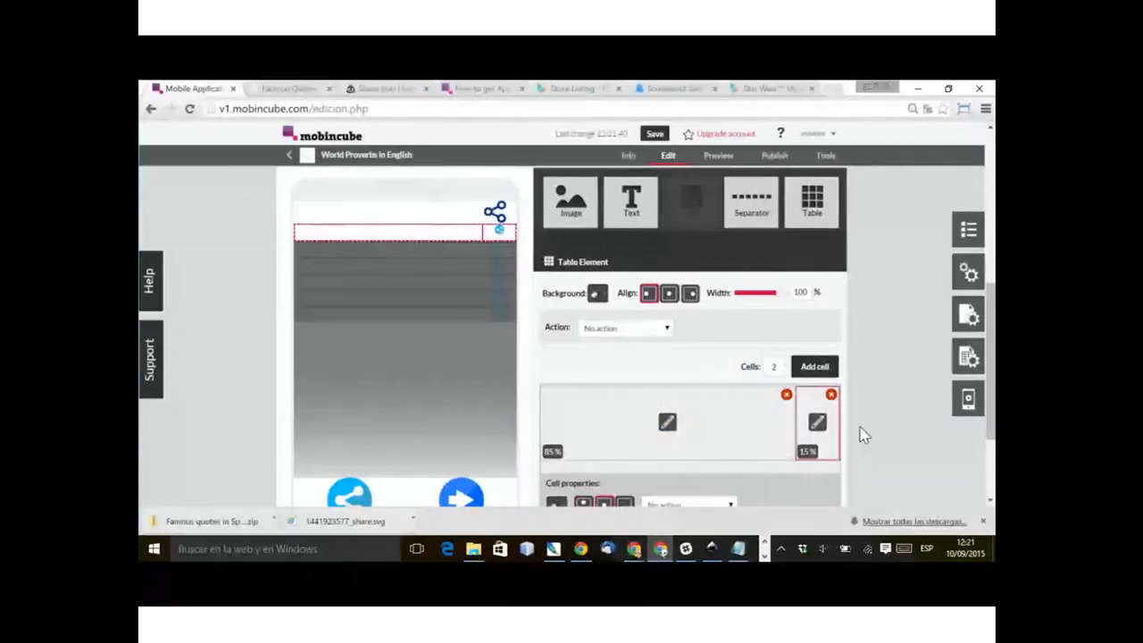
# Step: Fill the table's wide cell with the proverb field in Small size, centre it at 96% width, and save
pyautogui.click(667, 422)
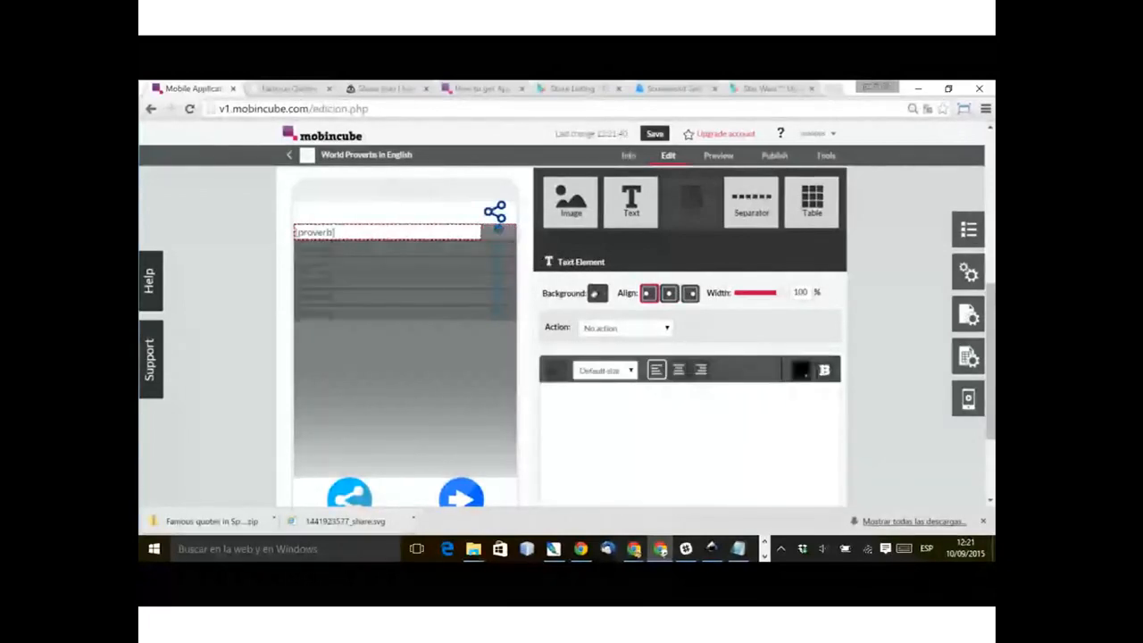
pyautogui.doubleClick(799, 292)
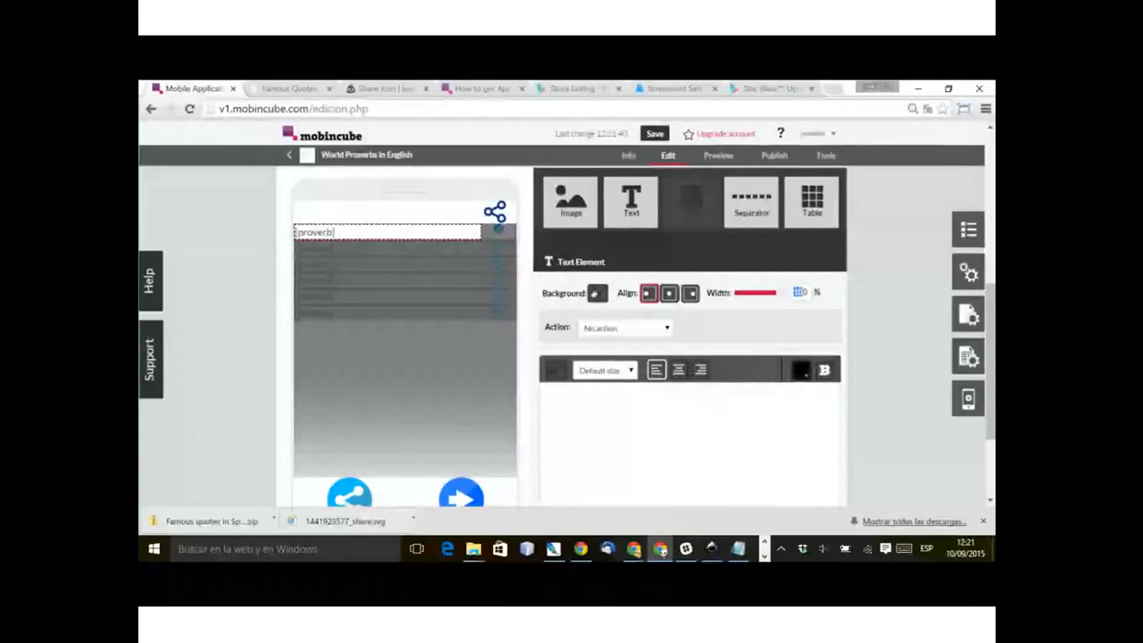
pyautogui.write('90')
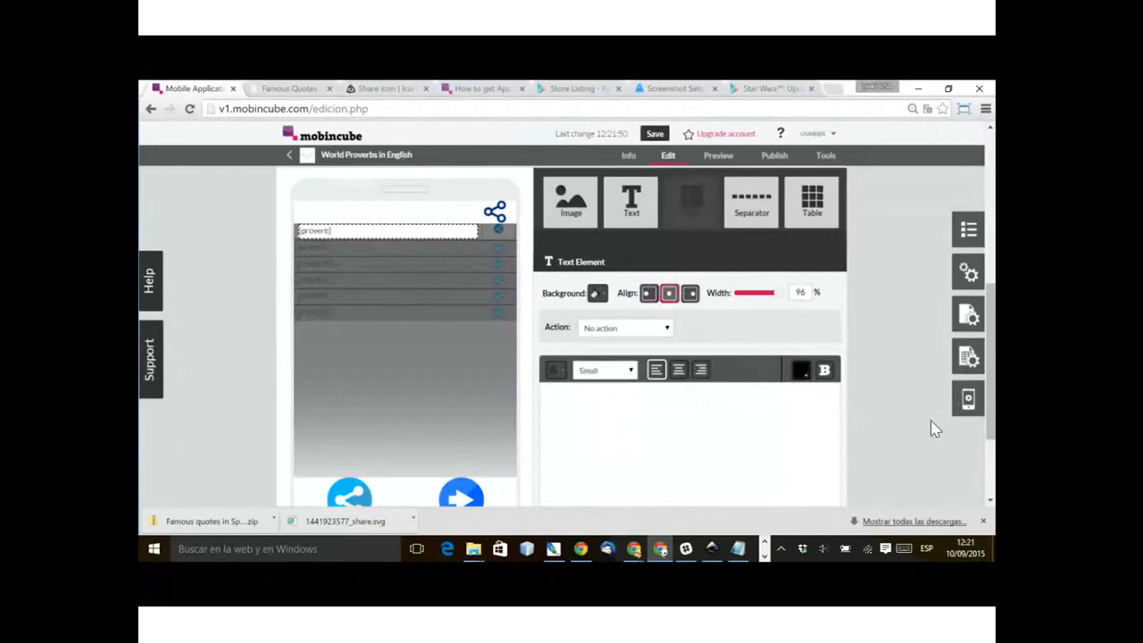
pyautogui.click(655, 133)
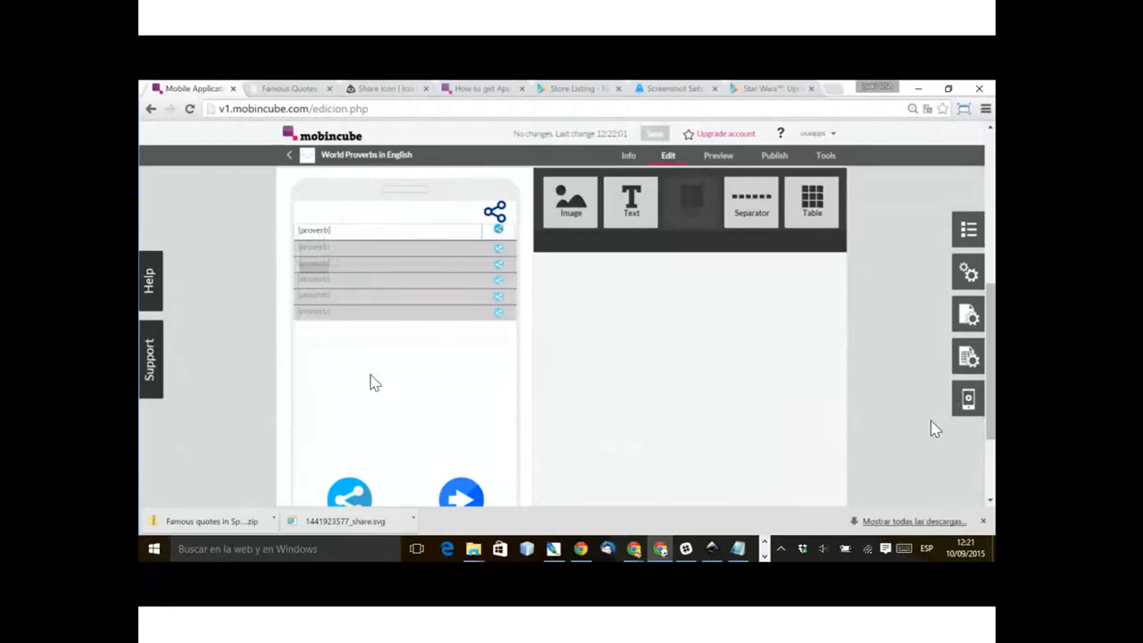
# Step: Delete the list_1 view from the proverb1 screen
pyautogui.scroll(2, 374, 382)
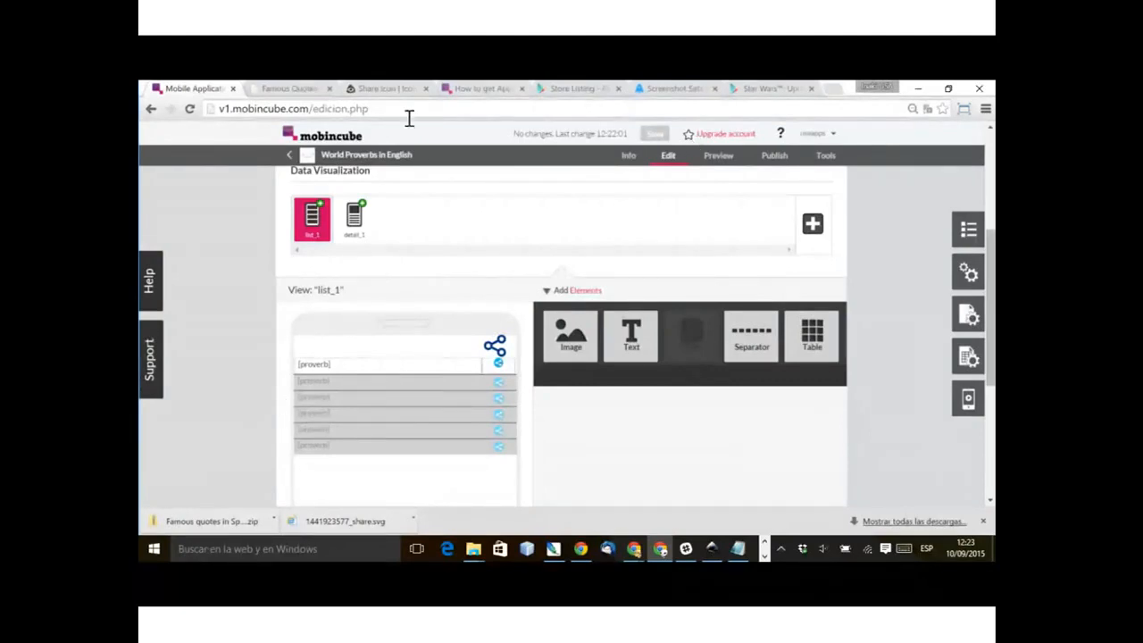
pyautogui.hotkey('alt', 'Tab')
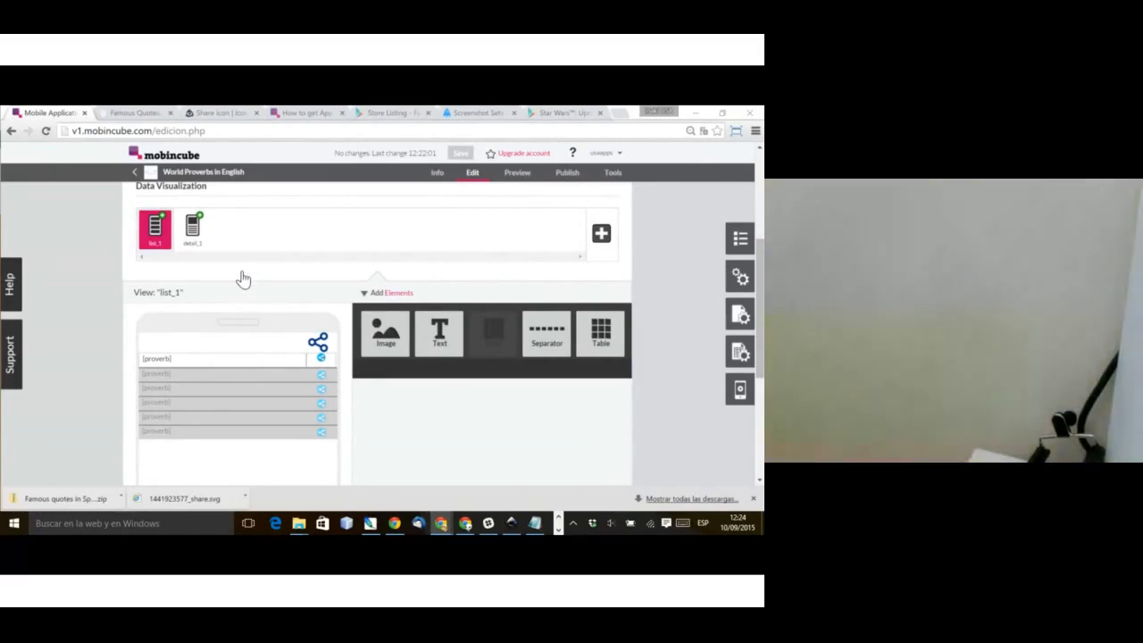
pyautogui.click(162, 216)
pyautogui.click(206, 258)
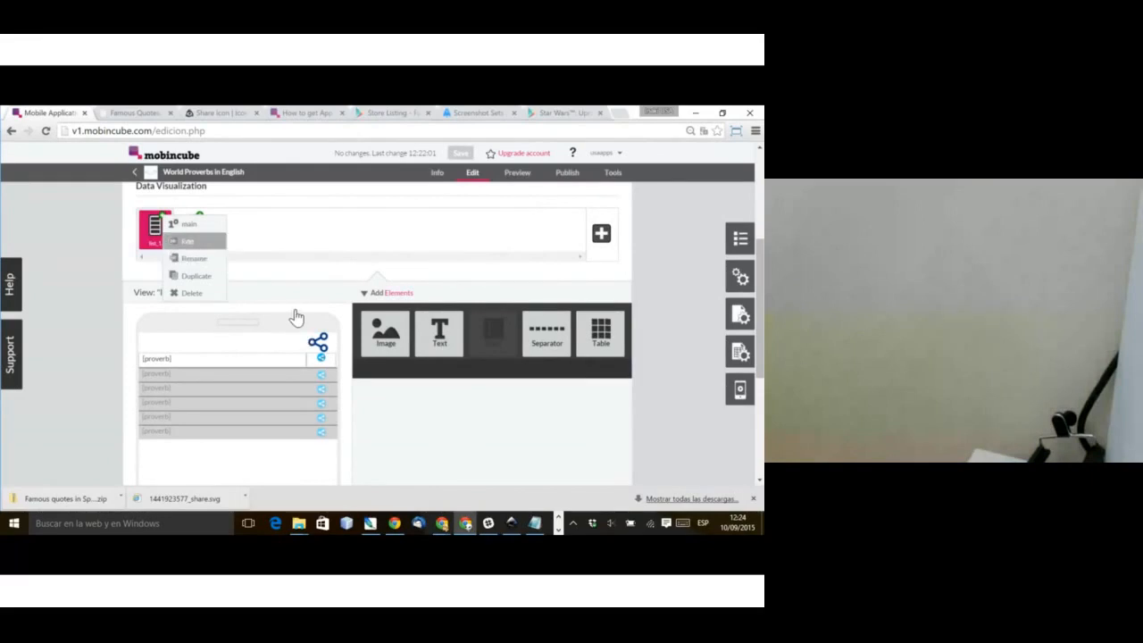
pyautogui.click(195, 293)
pyautogui.press('Escape')
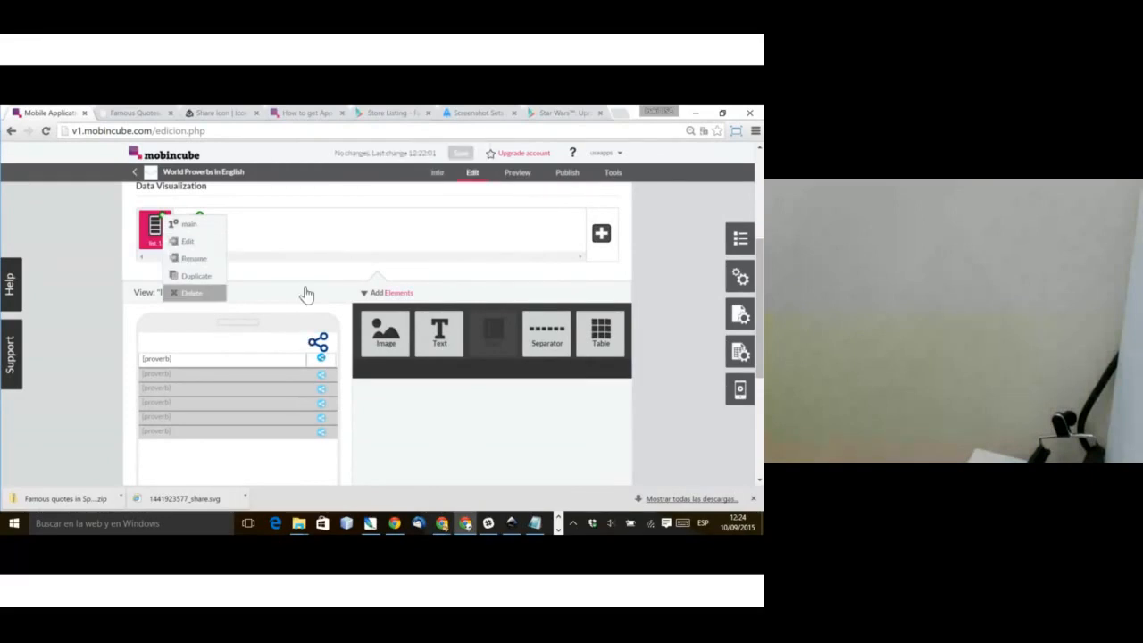
pyautogui.scroll(5, 306, 294)
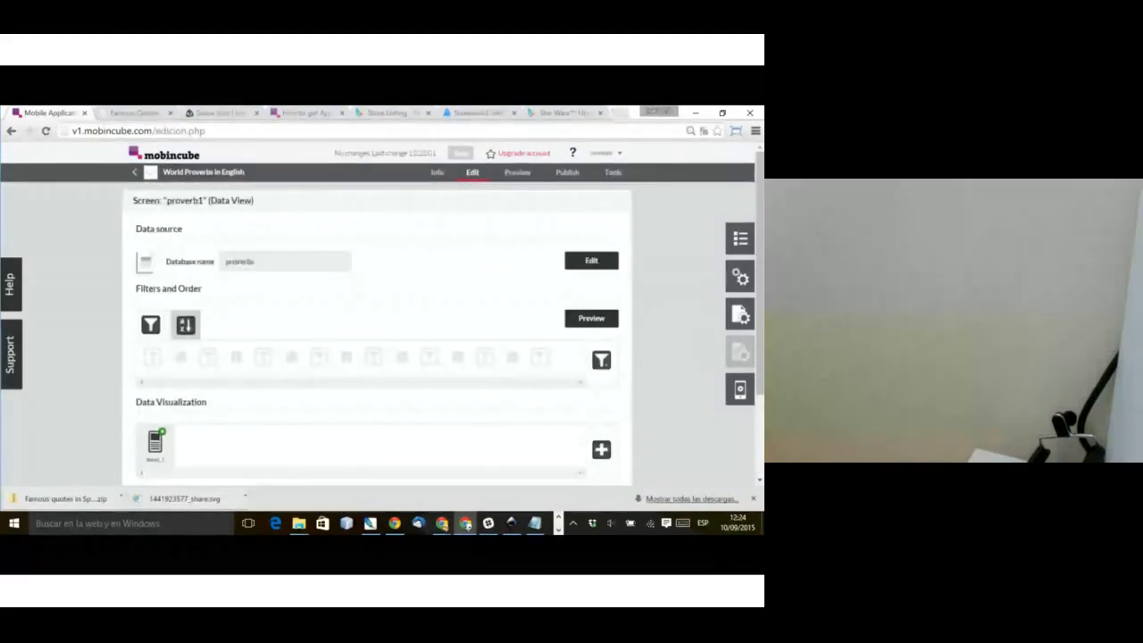
# Step: Examine the header and bottom bar assigned in the proverb1 screen's properties
pyautogui.hotkey('alt', 'Tab')
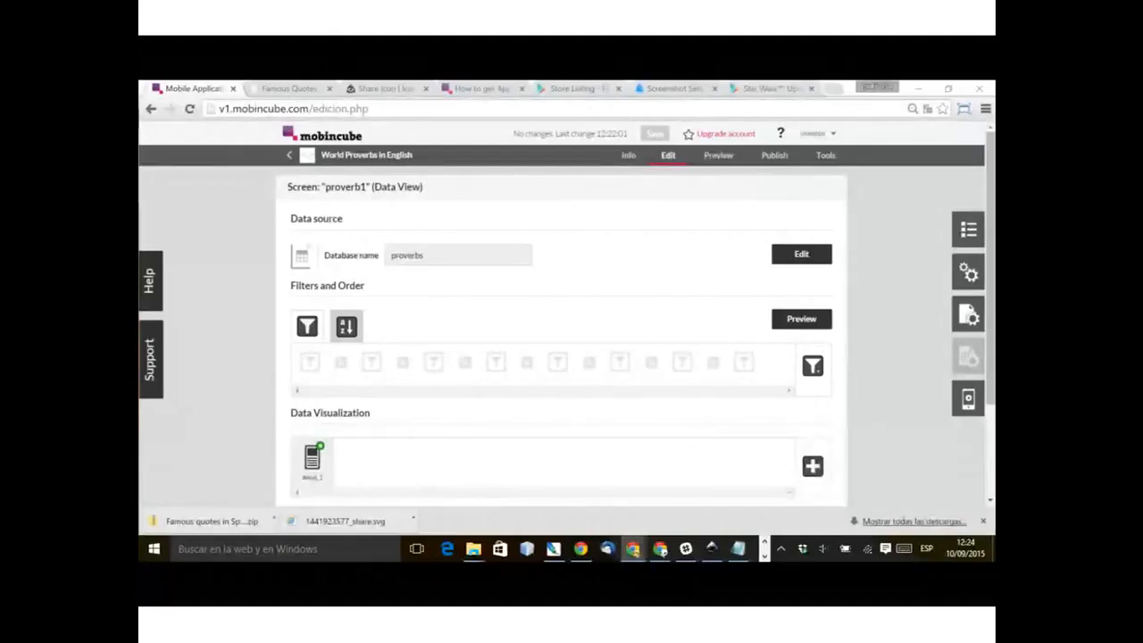
pyautogui.scroll(-3, 560, 357)
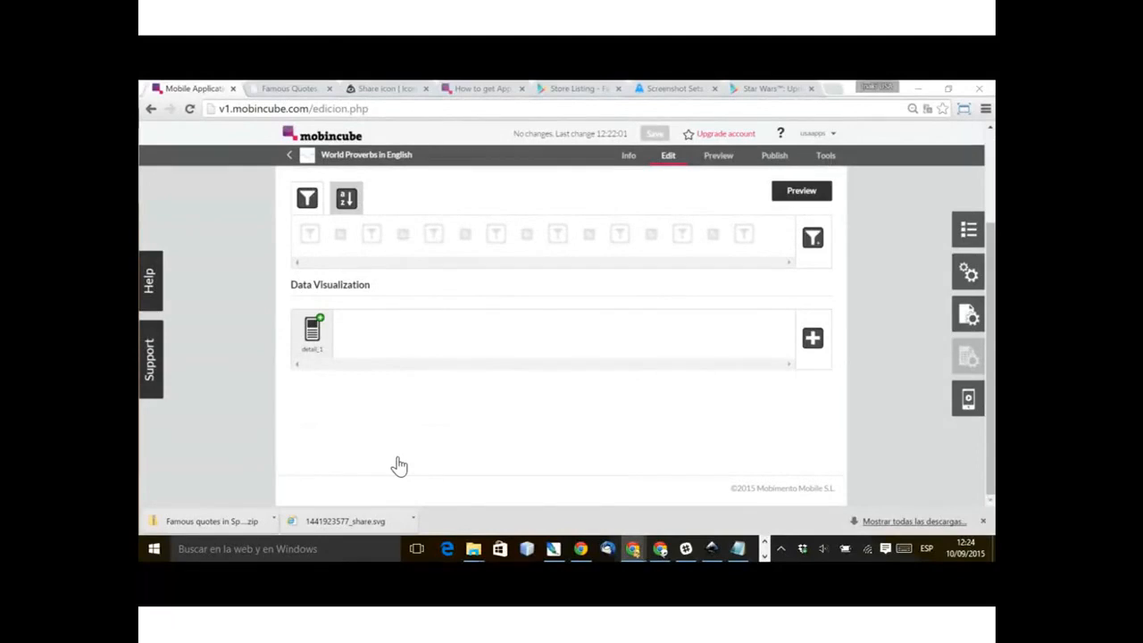
pyautogui.scroll(3, 400, 464)
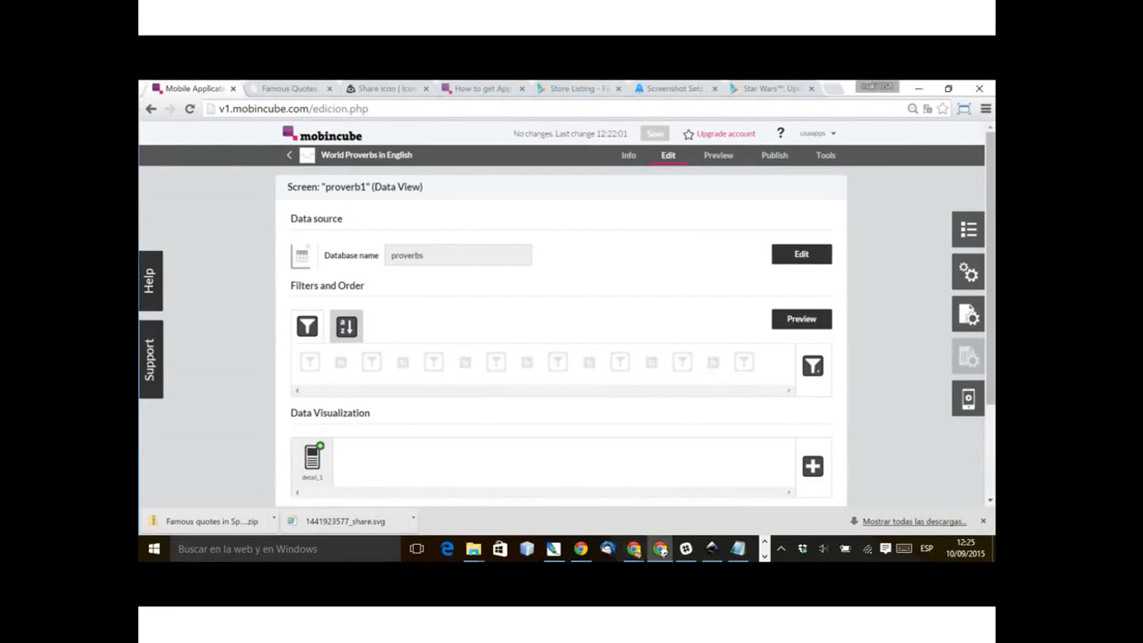
pyautogui.click(968, 315)
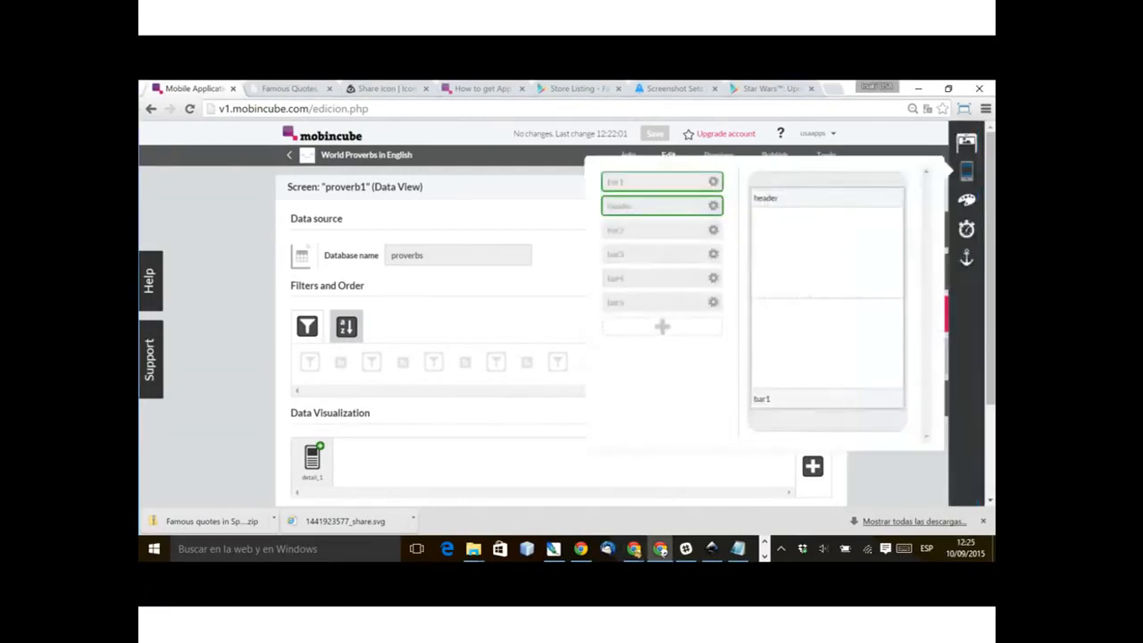
pyautogui.click(895, 397)
pyautogui.press('Return')
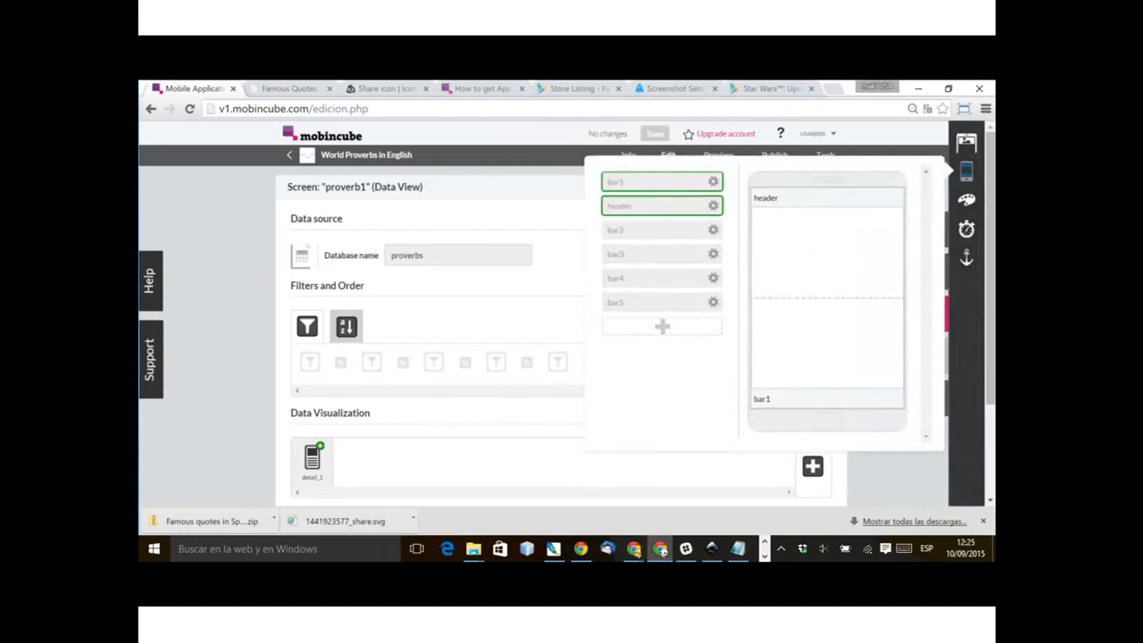
pyautogui.click(390, 477)
pyautogui.scroll(-2, 387, 500)
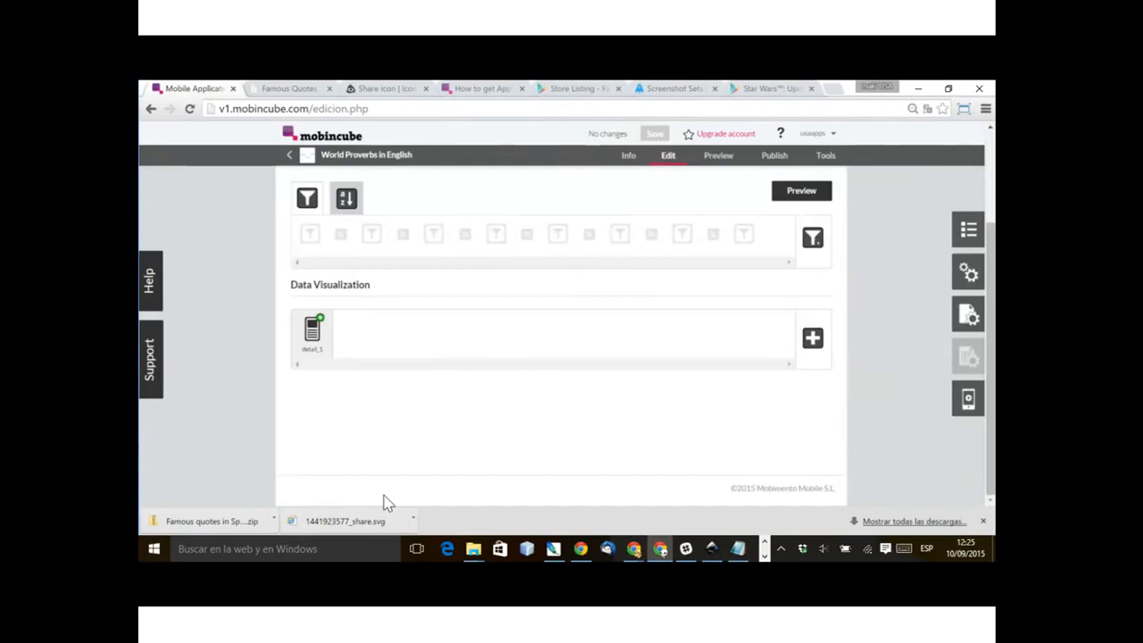
# Step: Open proverb1's detail_1 view and assign bar1 as its bottom bar
pyautogui.click(313, 332)
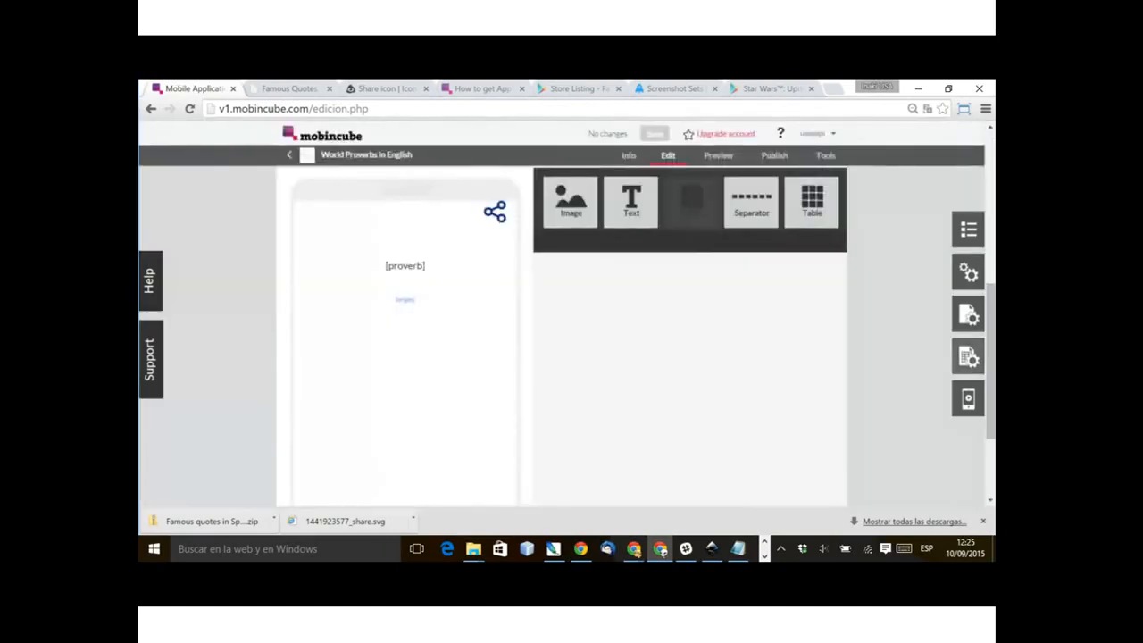
pyautogui.click(968, 356)
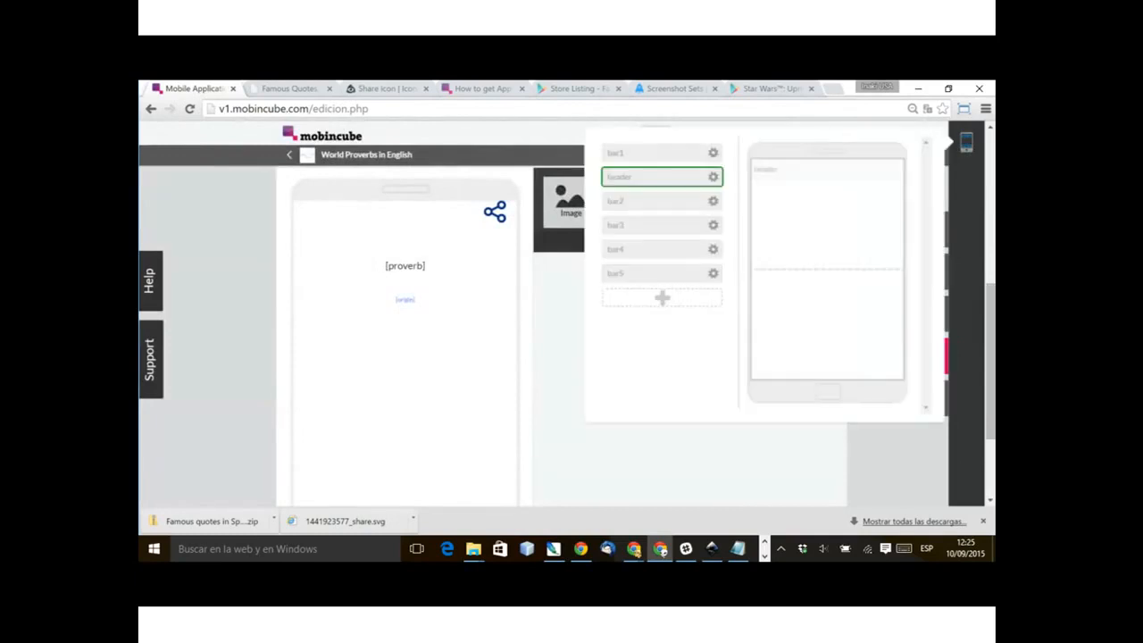
pyautogui.moveTo(630, 275); pyautogui.dragTo(671, 272)
pyautogui.moveTo(643, 153); pyautogui.dragTo(805, 370)
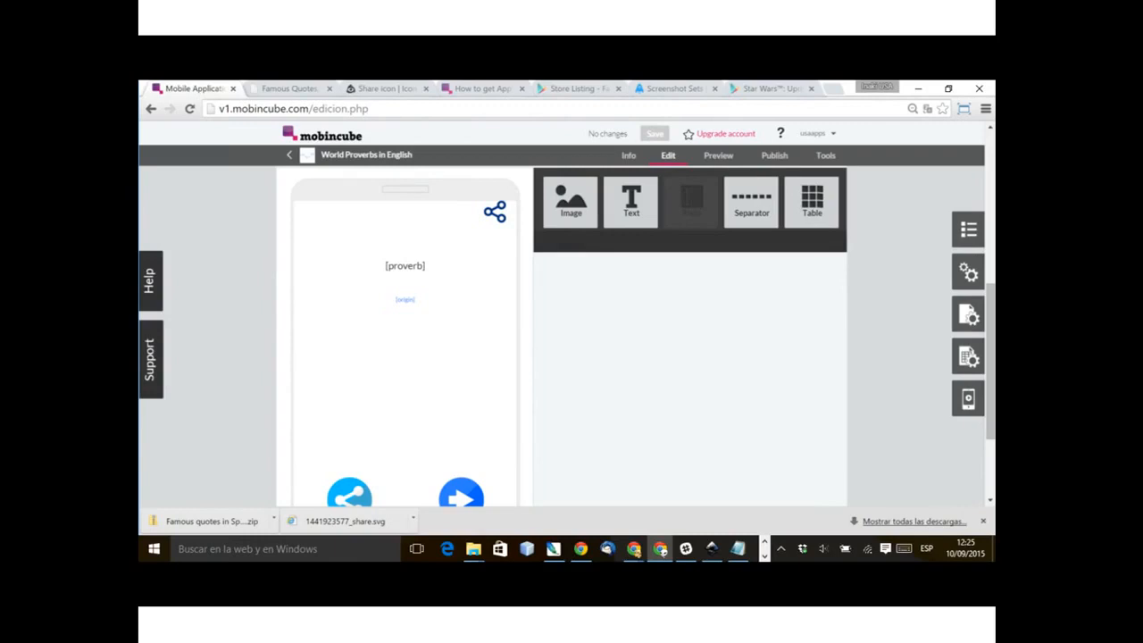
# Step: Open the proverb2 screen and remove bar2 from its bottom bar slot, accepting the removal
pyautogui.click(968, 230)
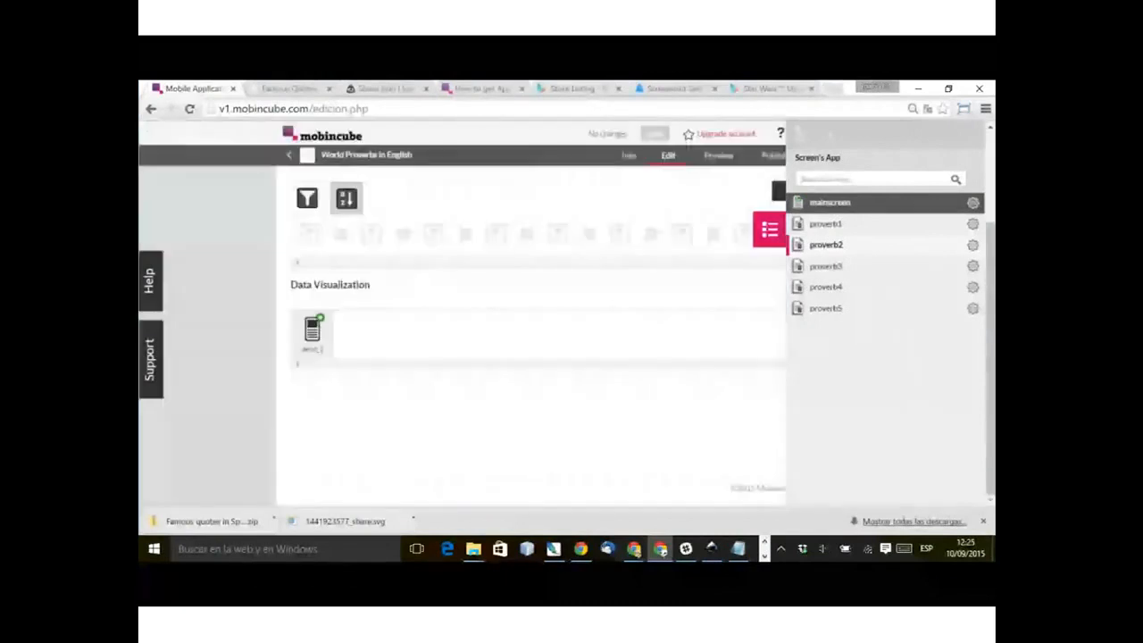
pyautogui.click(769, 230)
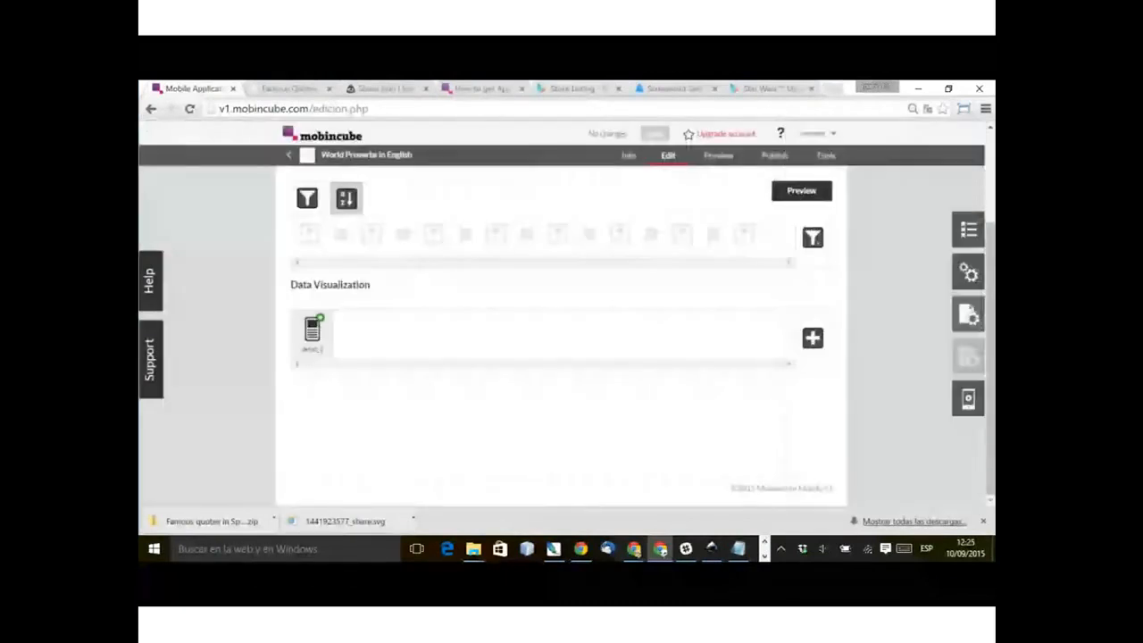
pyautogui.click(968, 315)
pyautogui.click(894, 398)
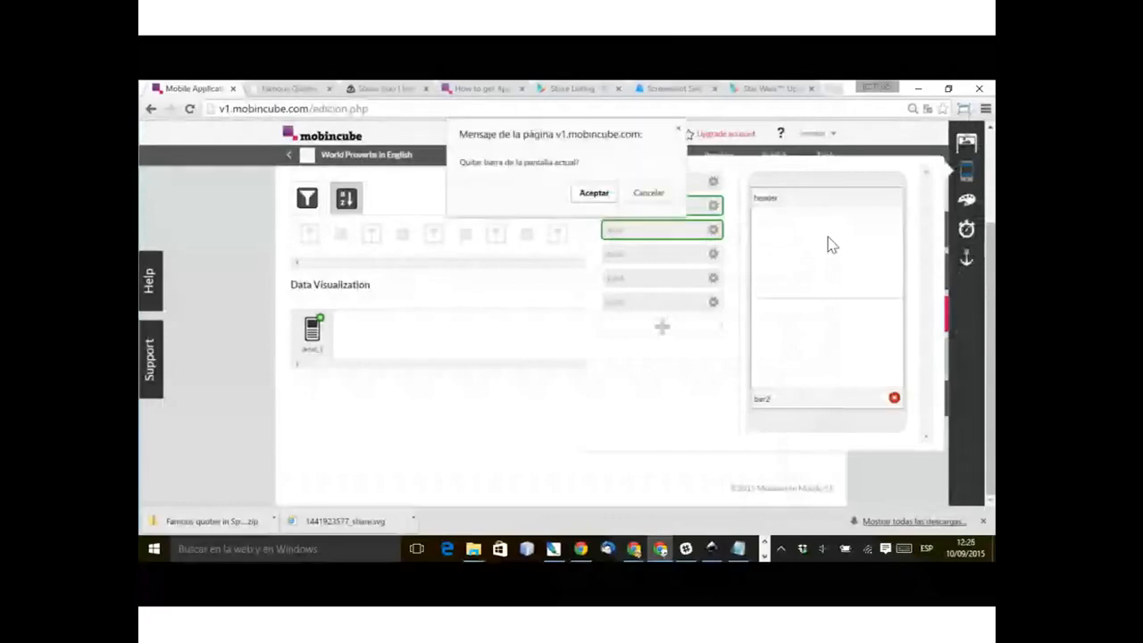
pyautogui.press('Return')
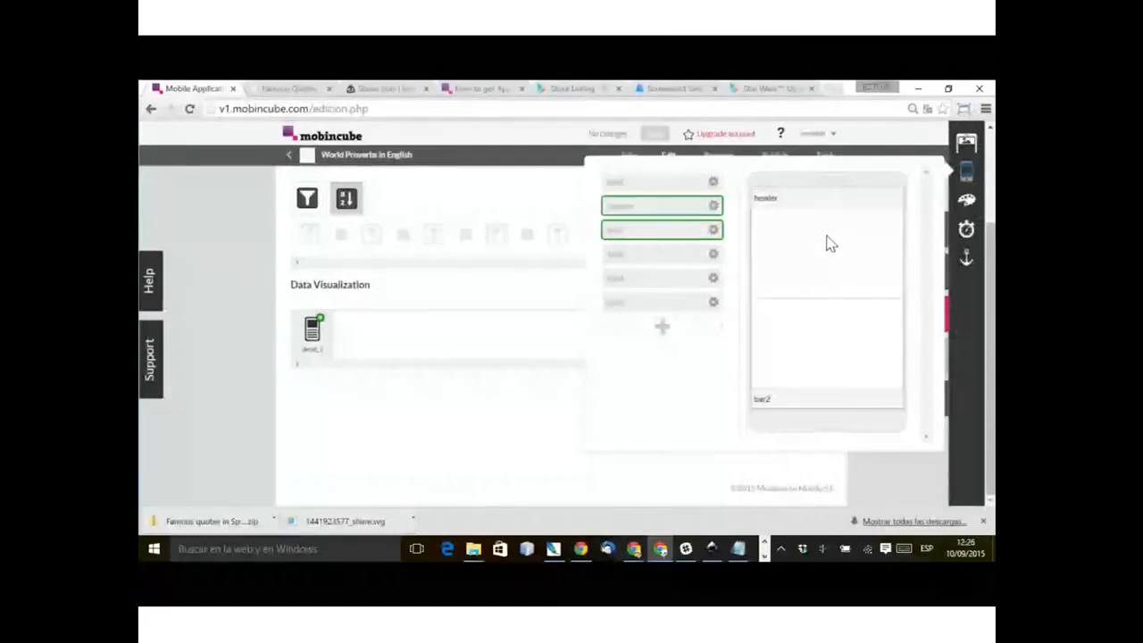
# Step: Open proverb2's detail_1 view and assign bar2 as its bottom bar
pyautogui.click(793, 496)
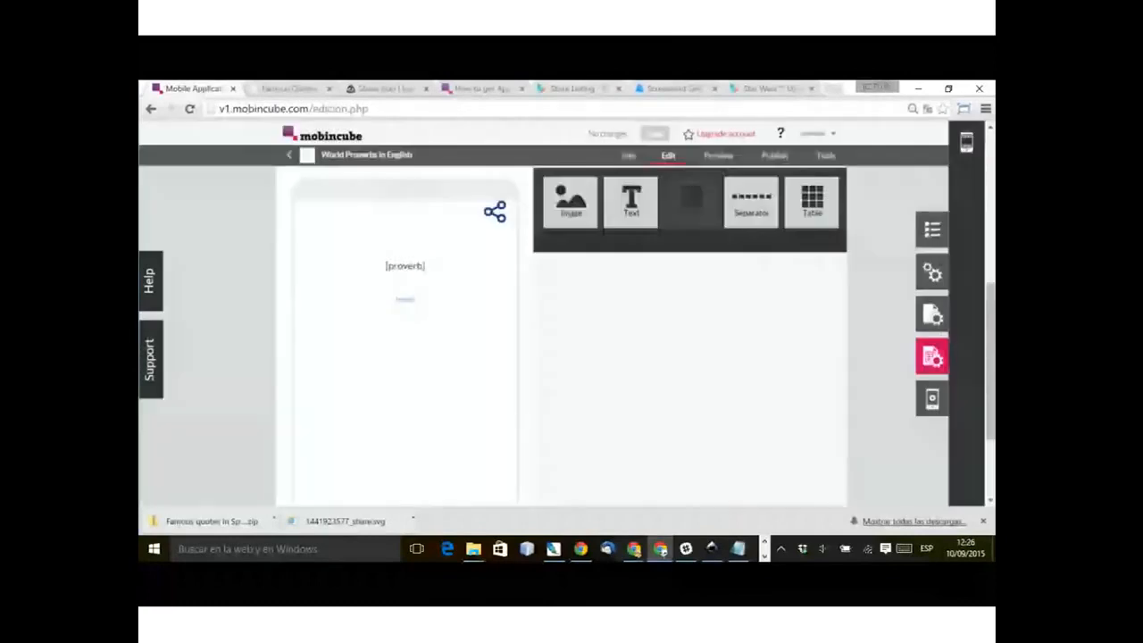
pyautogui.click(966, 142)
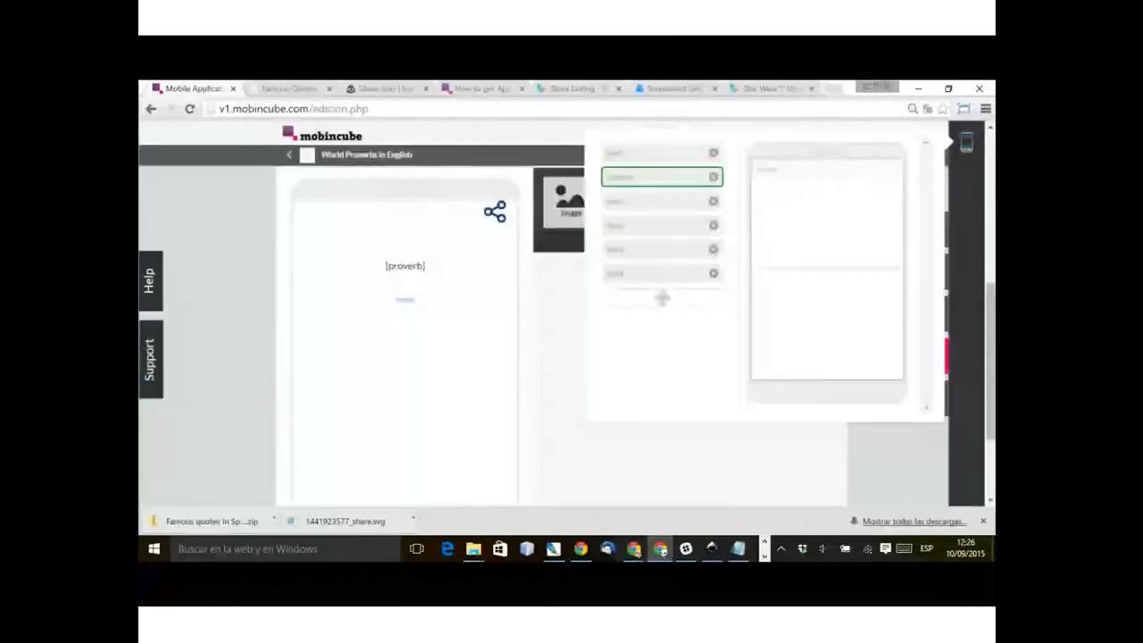
pyautogui.moveTo(662, 226); pyautogui.dragTo(774, 233)
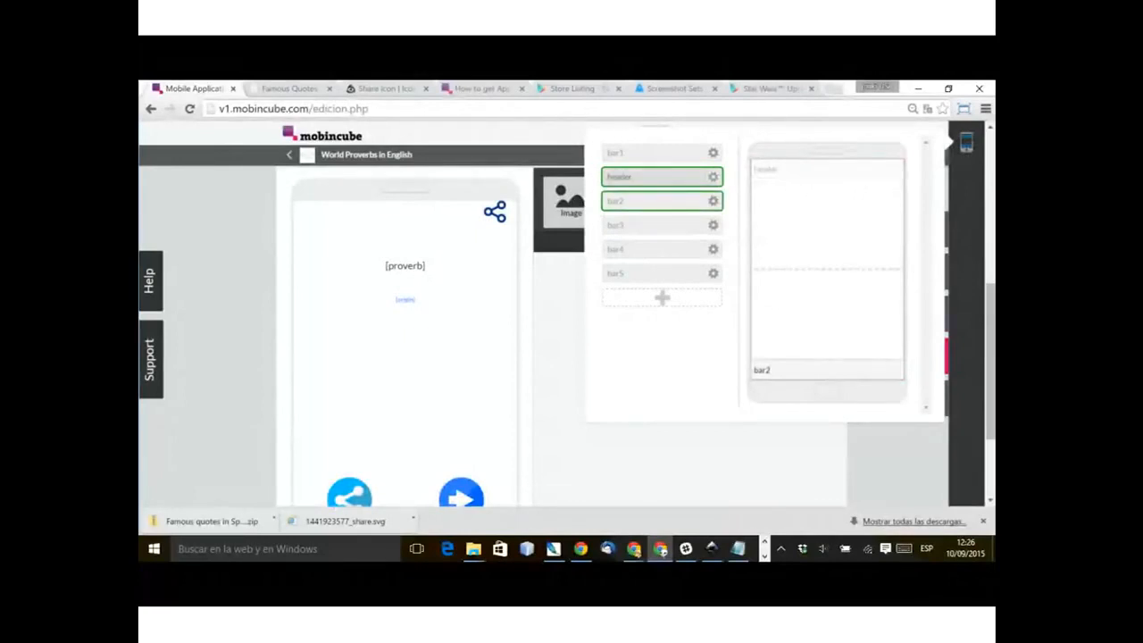
pyautogui.moveTo(894, 368)
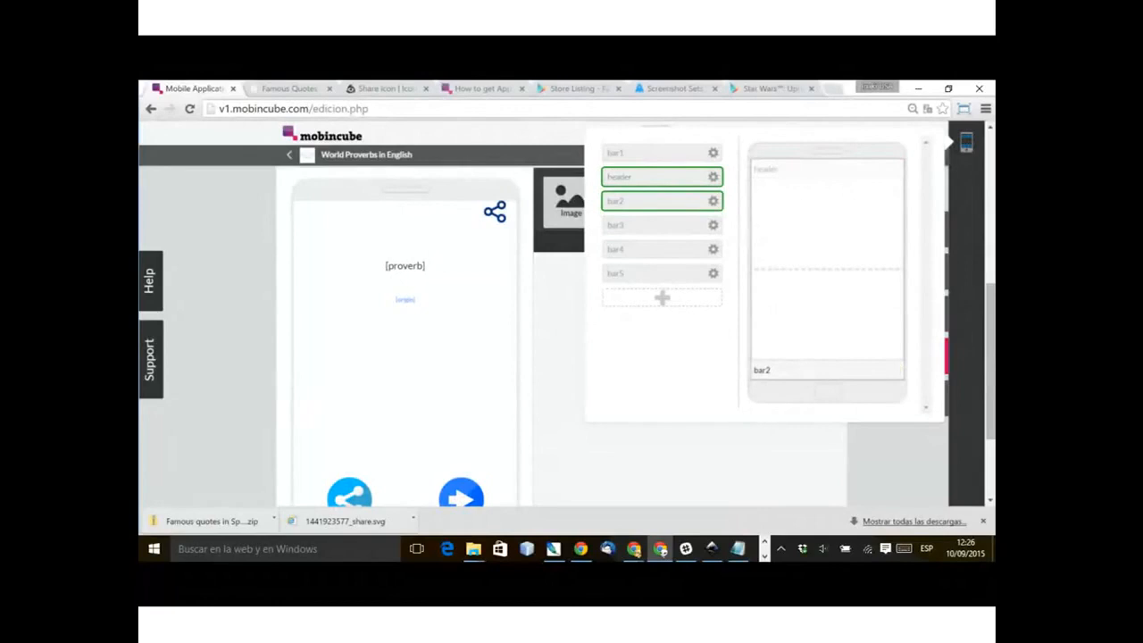
pyautogui.click(896, 460)
# Step: Remove bar3 from the proverb3 screen and assign it as the bottom bar of that screen's detail_1 view
pyautogui.click(963, 230)
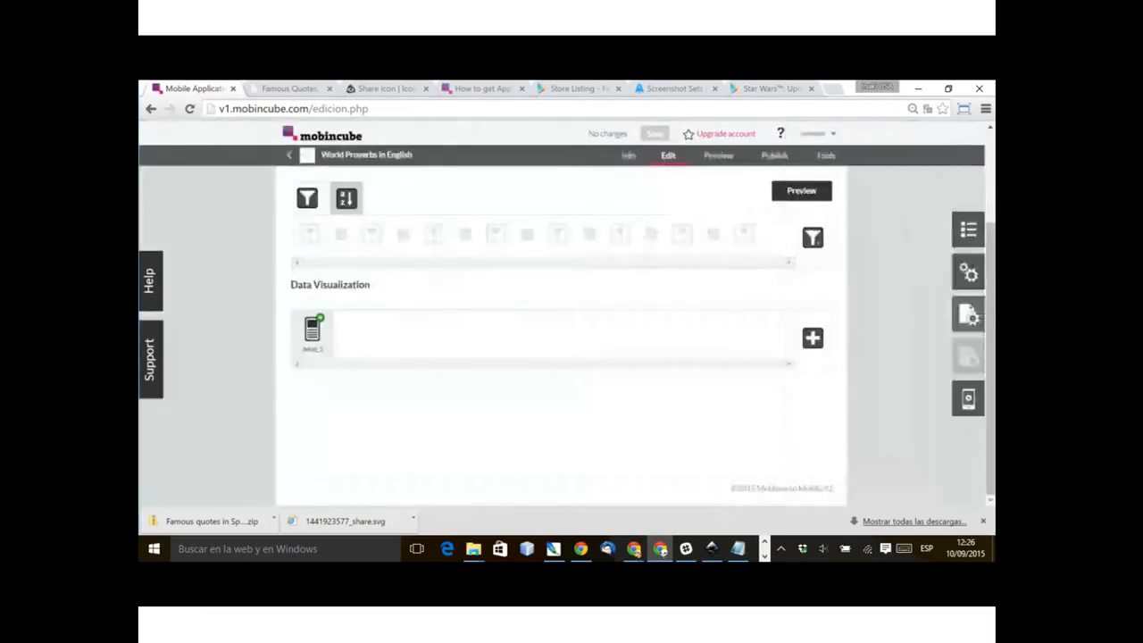
pyautogui.click(967, 312)
pyautogui.click(894, 397)
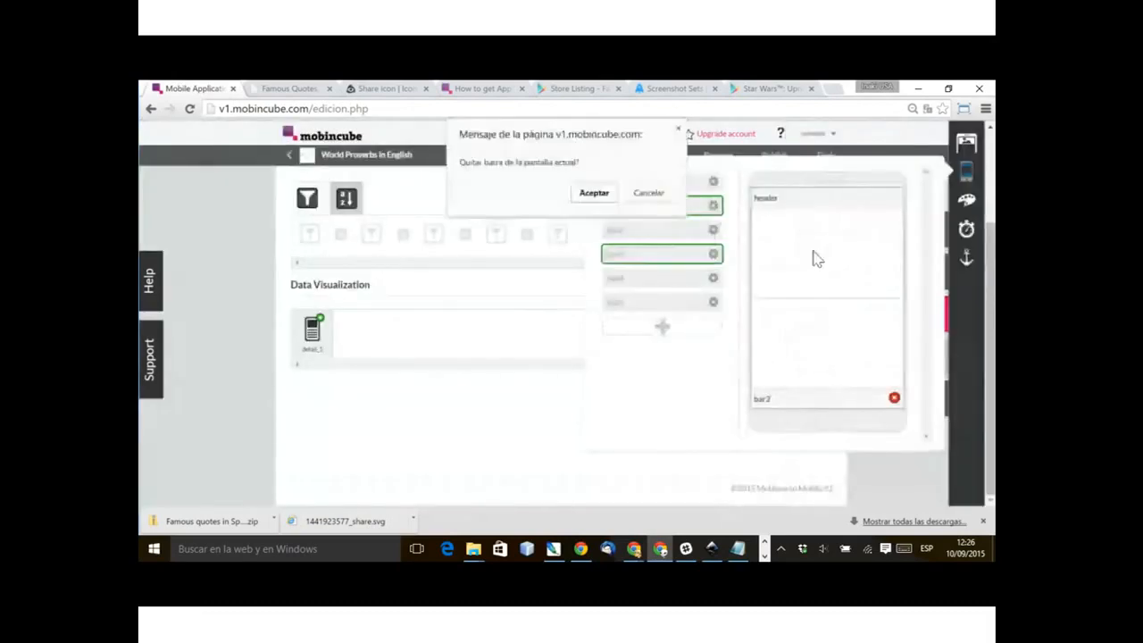
pyautogui.press('Return')
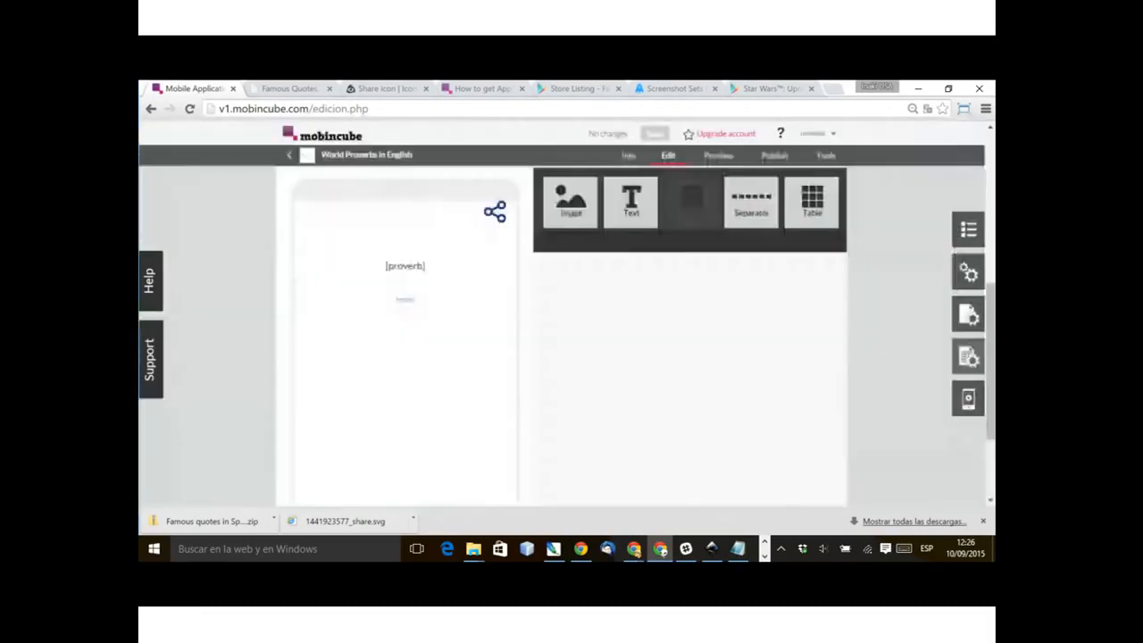
pyautogui.click(968, 356)
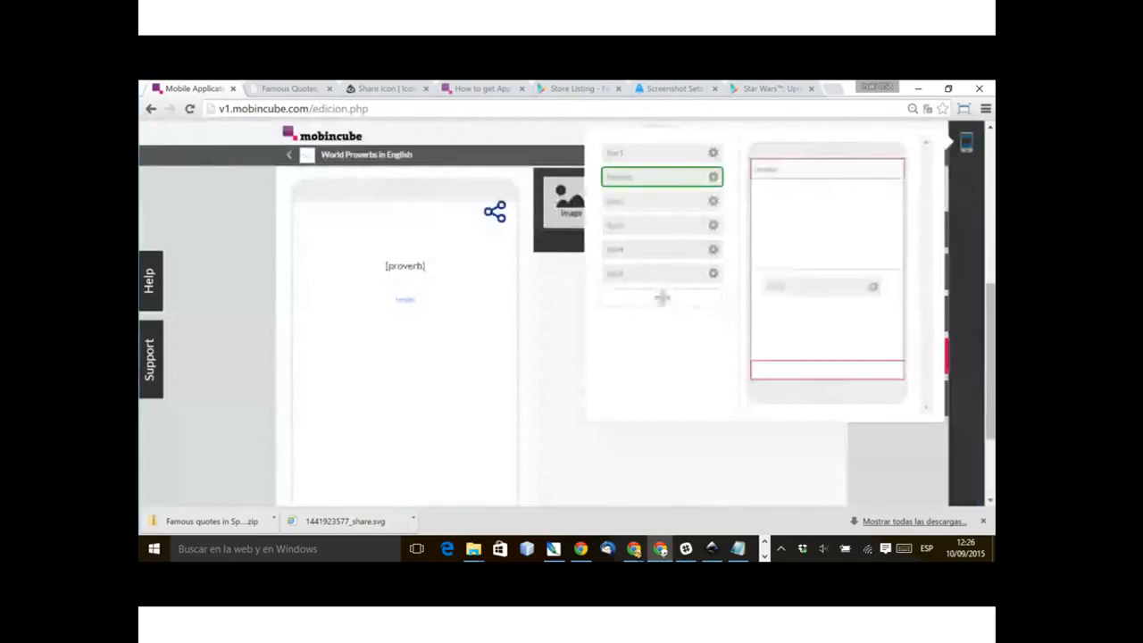
pyautogui.click(656, 225)
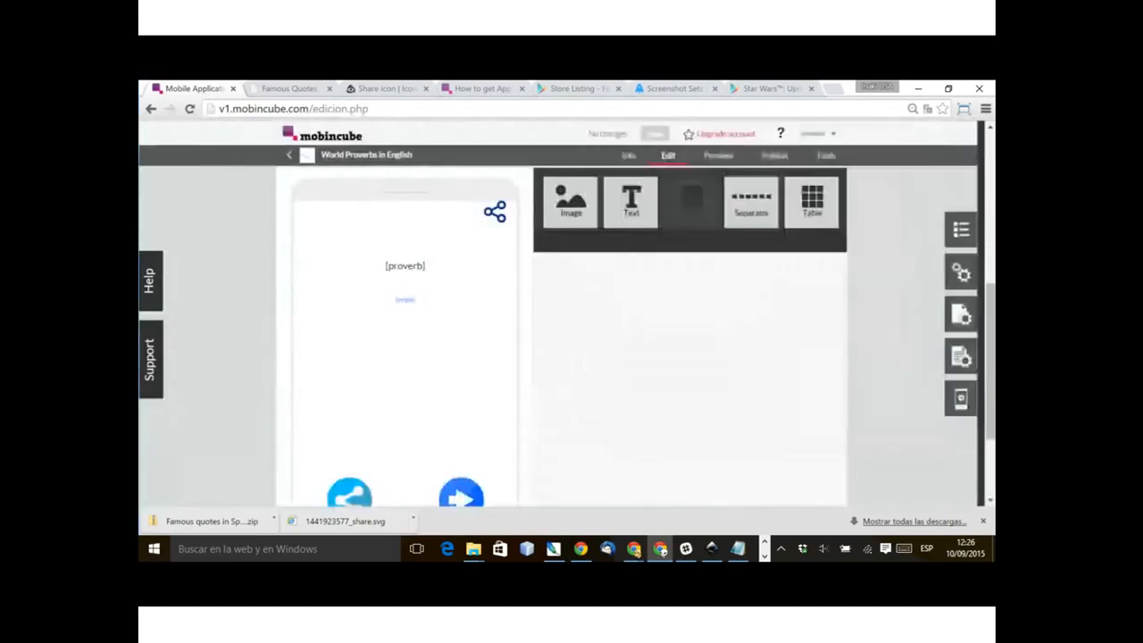
# Step: Remove bar4 from the proverb4 screen and assign it as the bottom bar of that screen's detail_1 view
pyautogui.click(962, 229)
pyautogui.click(826, 287)
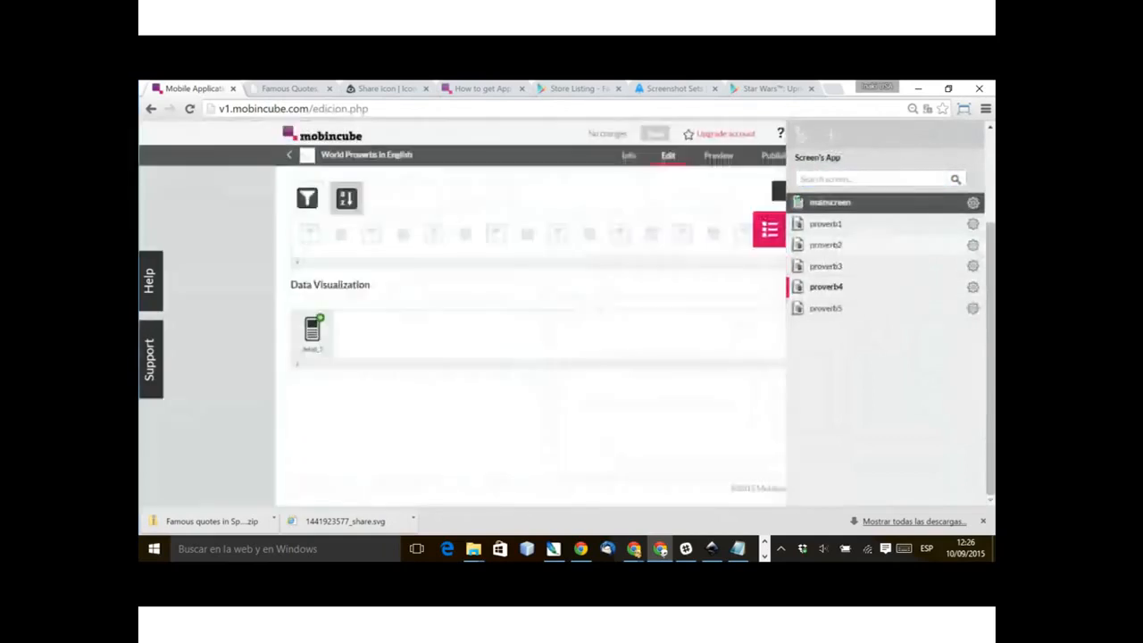
pyautogui.click(968, 314)
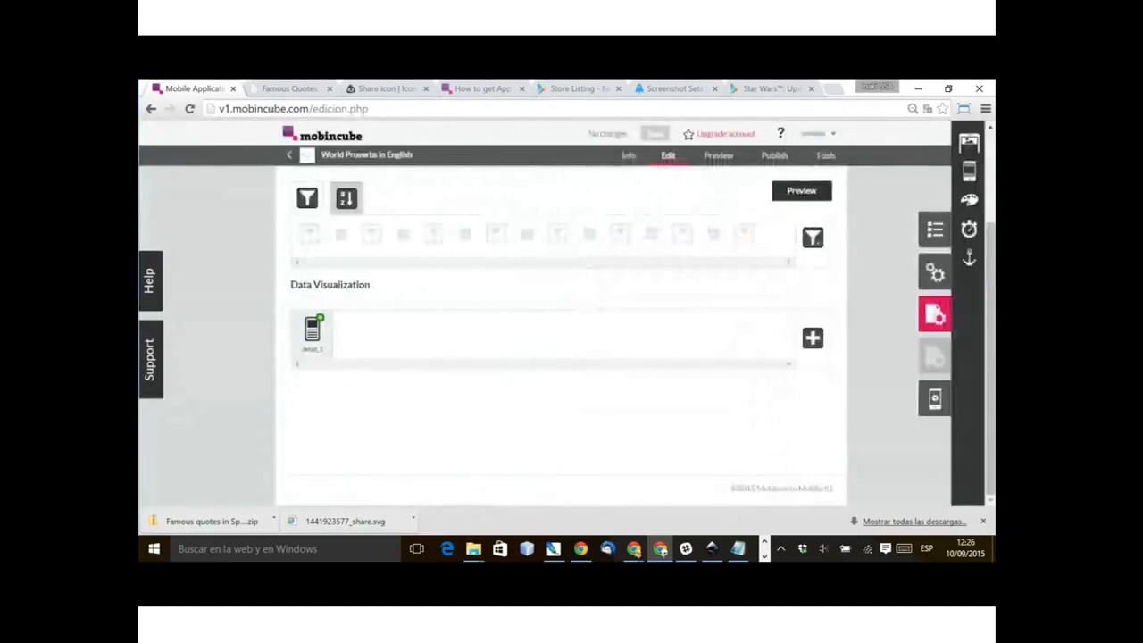
pyautogui.click(966, 172)
pyautogui.click(893, 397)
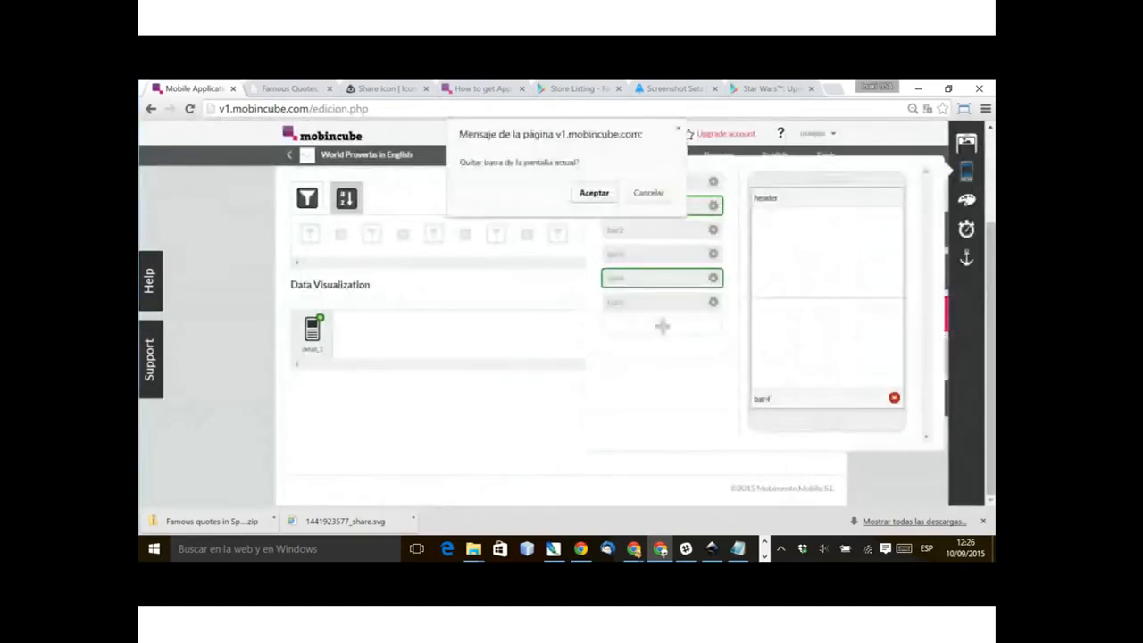
pyautogui.click(594, 193)
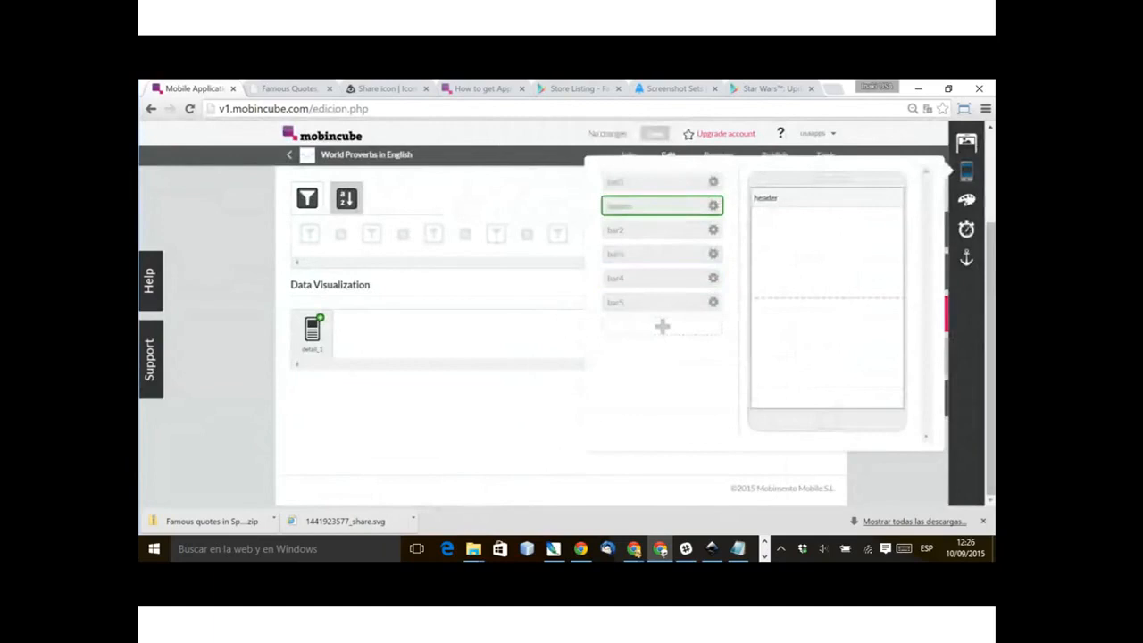
pyautogui.click(820, 157)
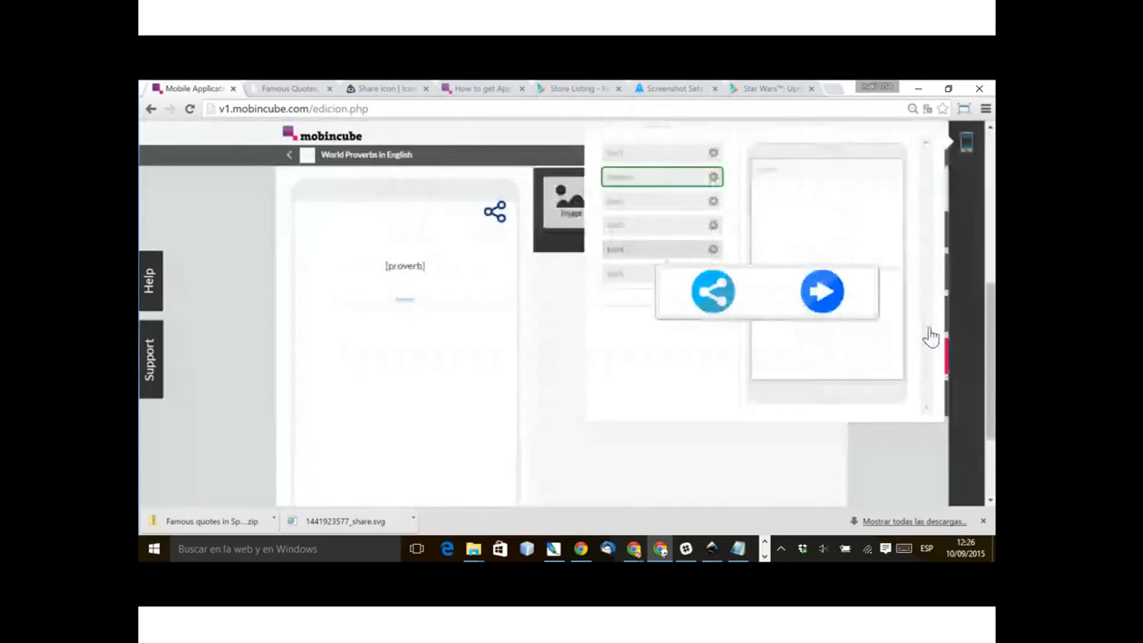
pyautogui.moveTo(663, 250); pyautogui.dragTo(823, 375)
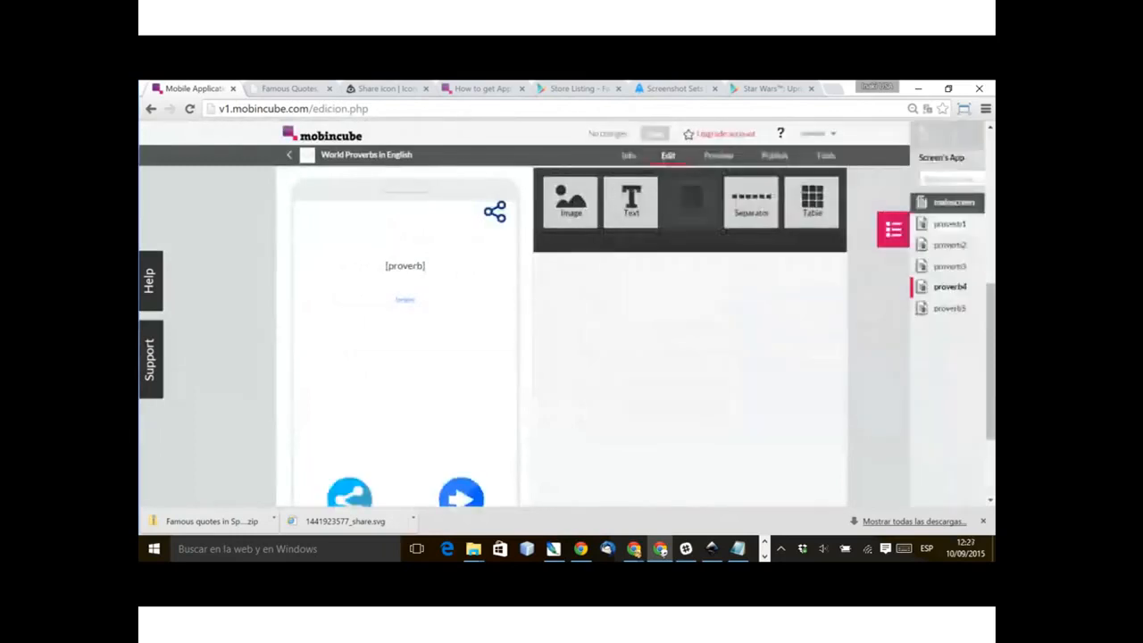
# Step: Remove bar5 from the proverb5 screen and assign it as the bottom bar of that screen's detail_1 view
pyautogui.click(938, 308)
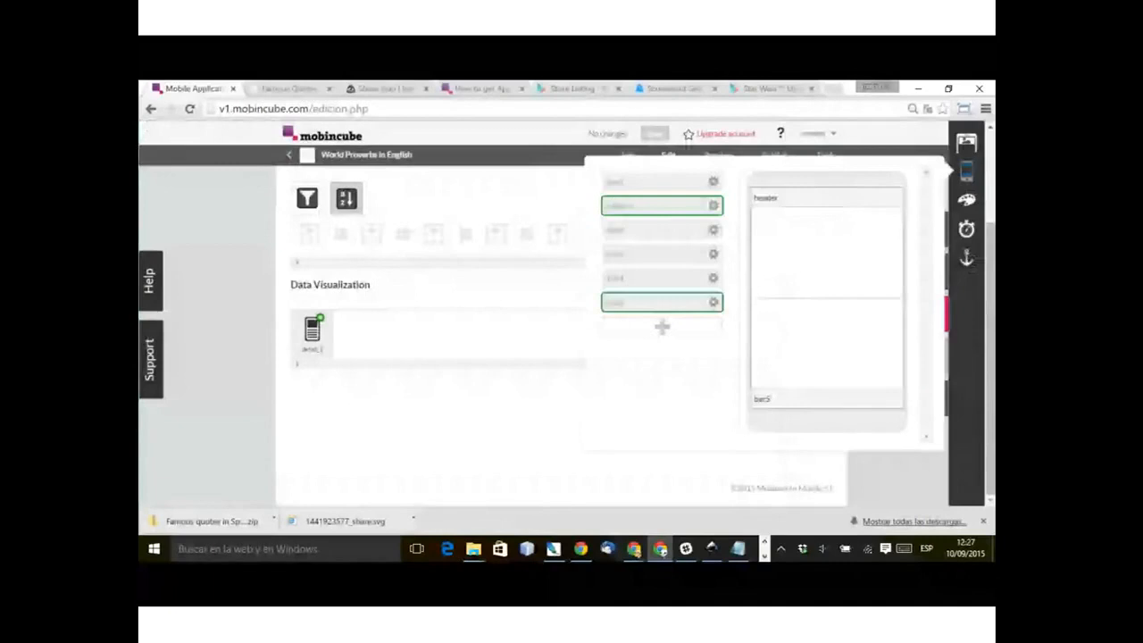
pyautogui.moveTo(839, 398)
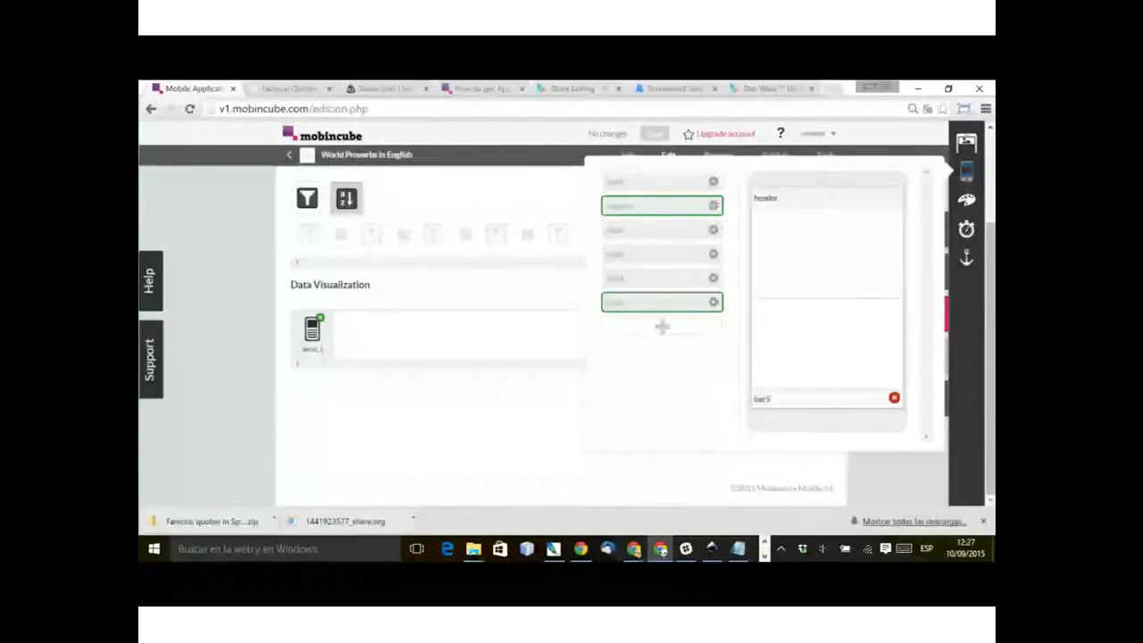
pyautogui.click(894, 398)
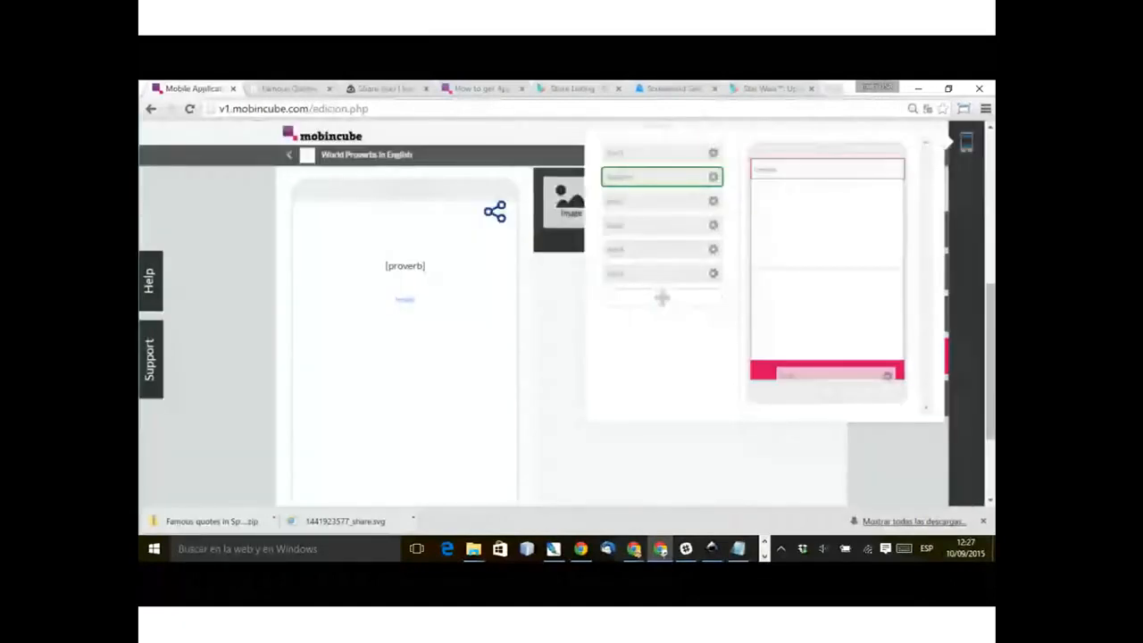
pyautogui.click(657, 273)
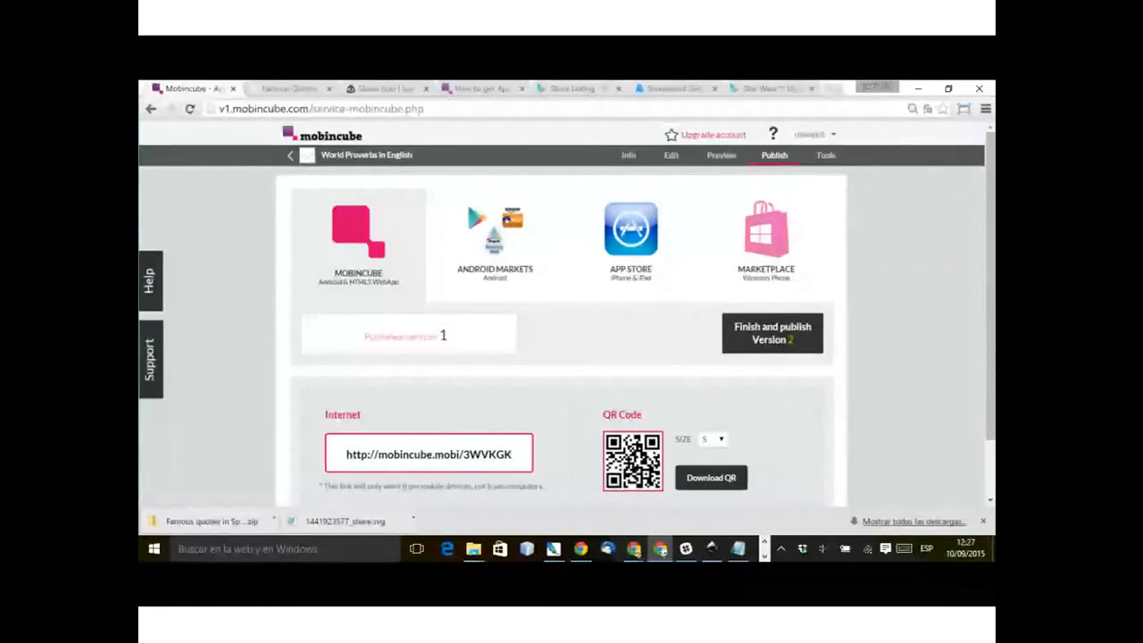
# Step: Finish and publish version 2 of the app as a Mobincube Android and HTML5 web app
pyautogui.click(772, 332)
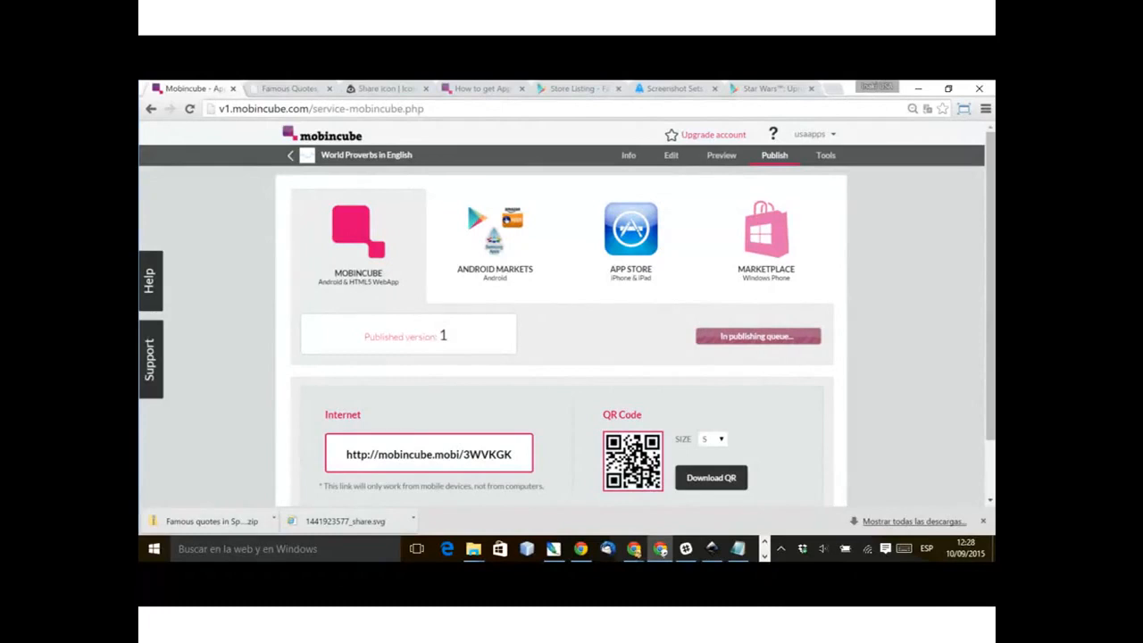
pyautogui.hotkey('alt', 'Tab')
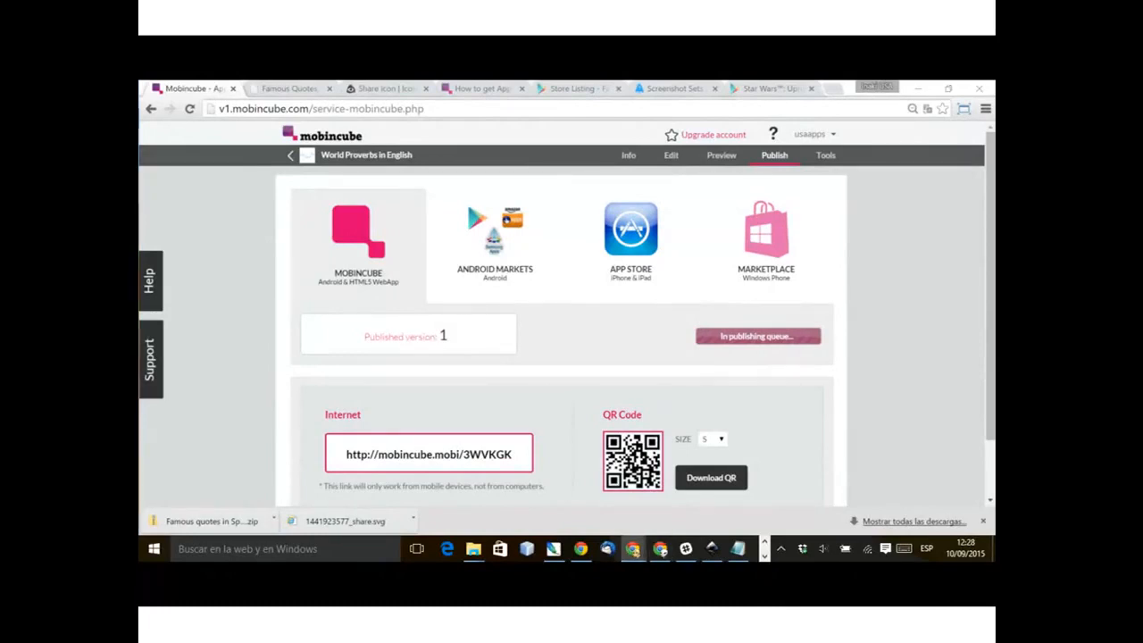
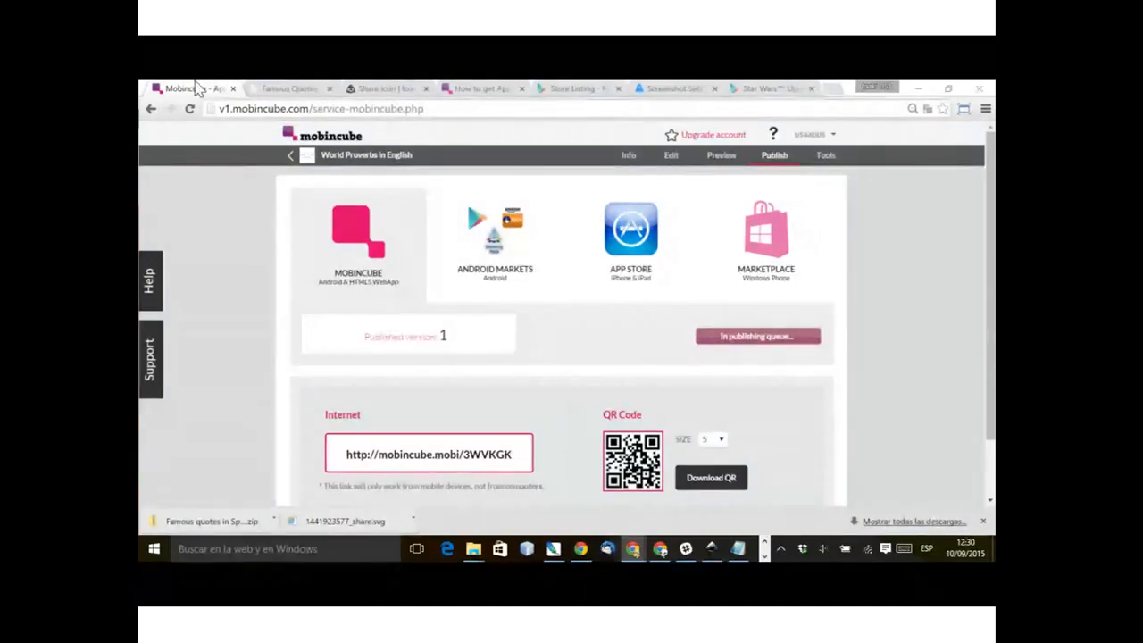
# Step: Reload the Mobincube publishing page, confirming form resubmission, to check the publishing status of the app
pyautogui.click(189, 109)
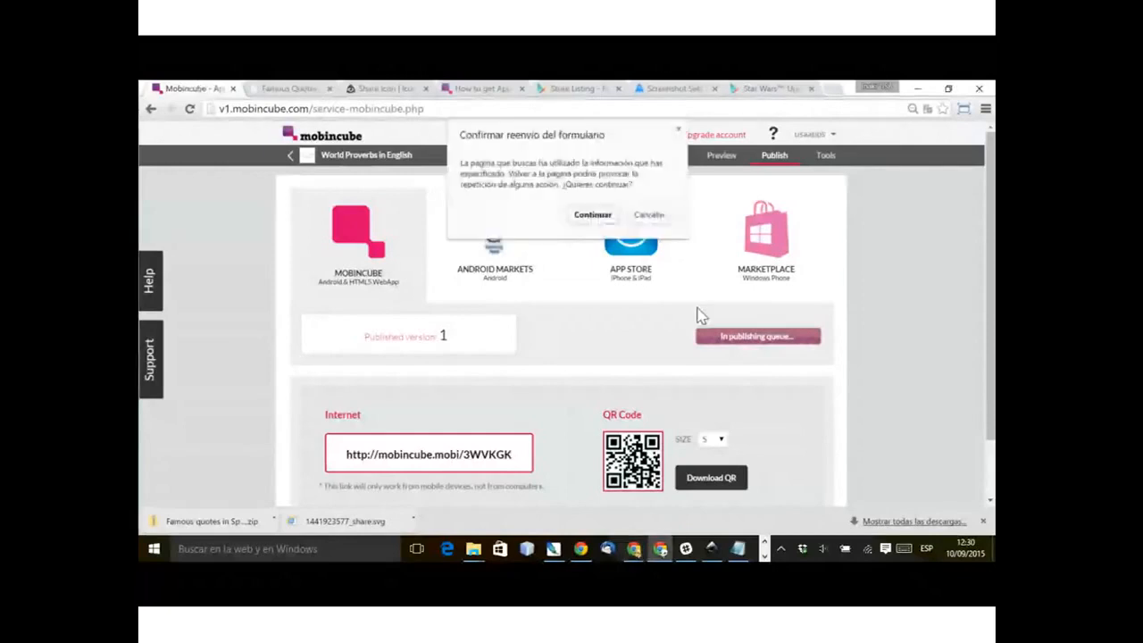
pyautogui.press('Return')
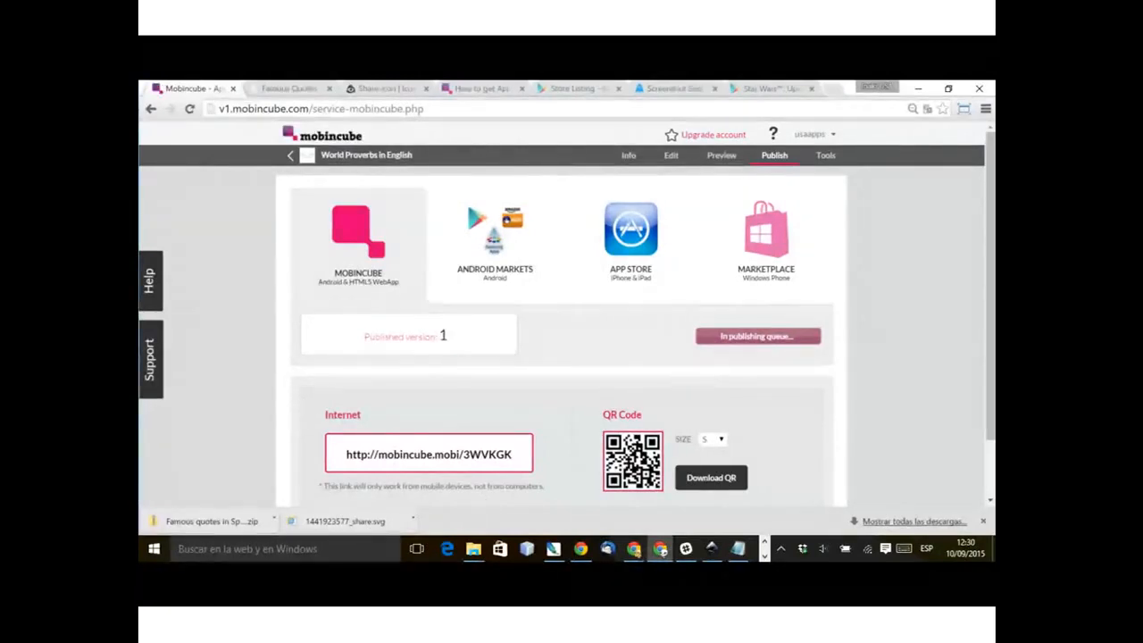
pyautogui.scroll(-2, 786, 467)
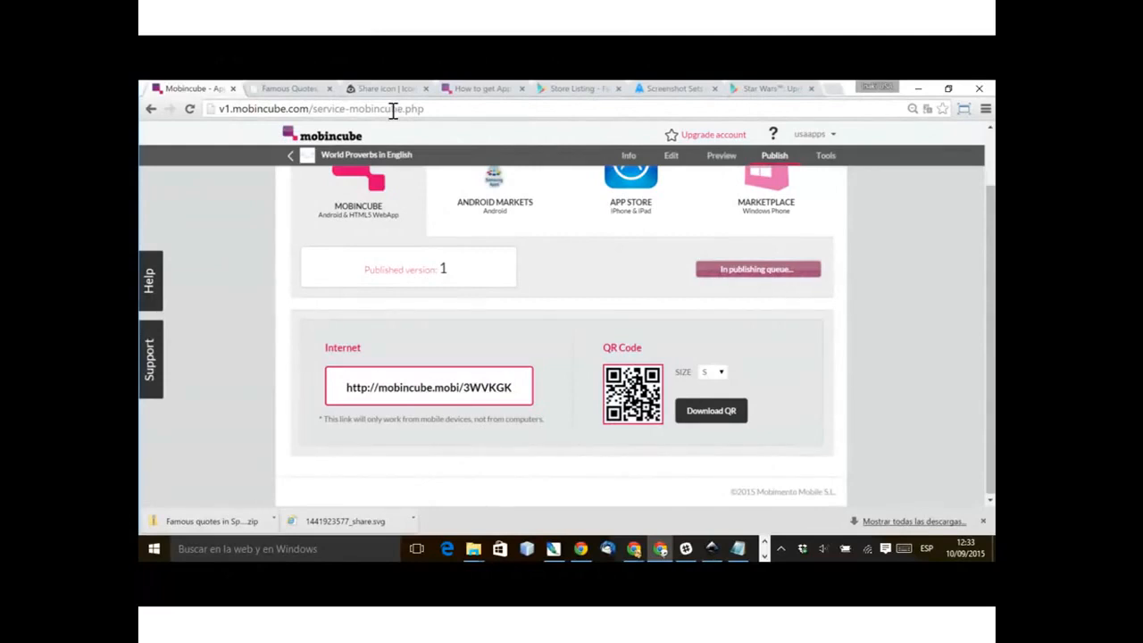
pyautogui.click(190, 109)
pyautogui.click(592, 214)
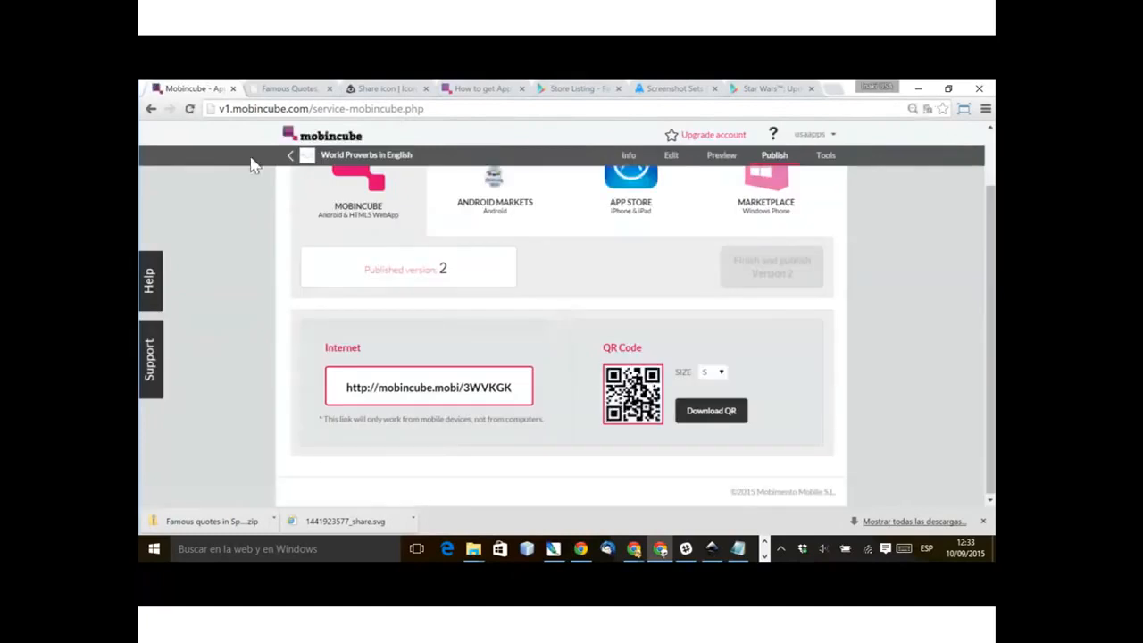
pyautogui.scroll(2, 297, 292)
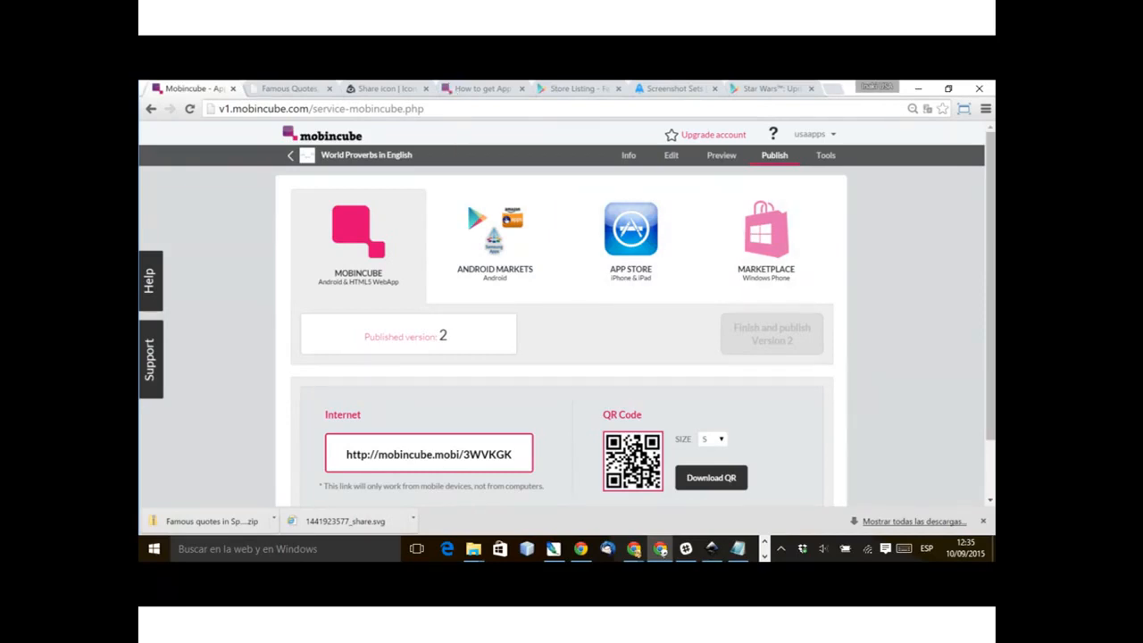
pyautogui.hotkey('alt', 'Tab')
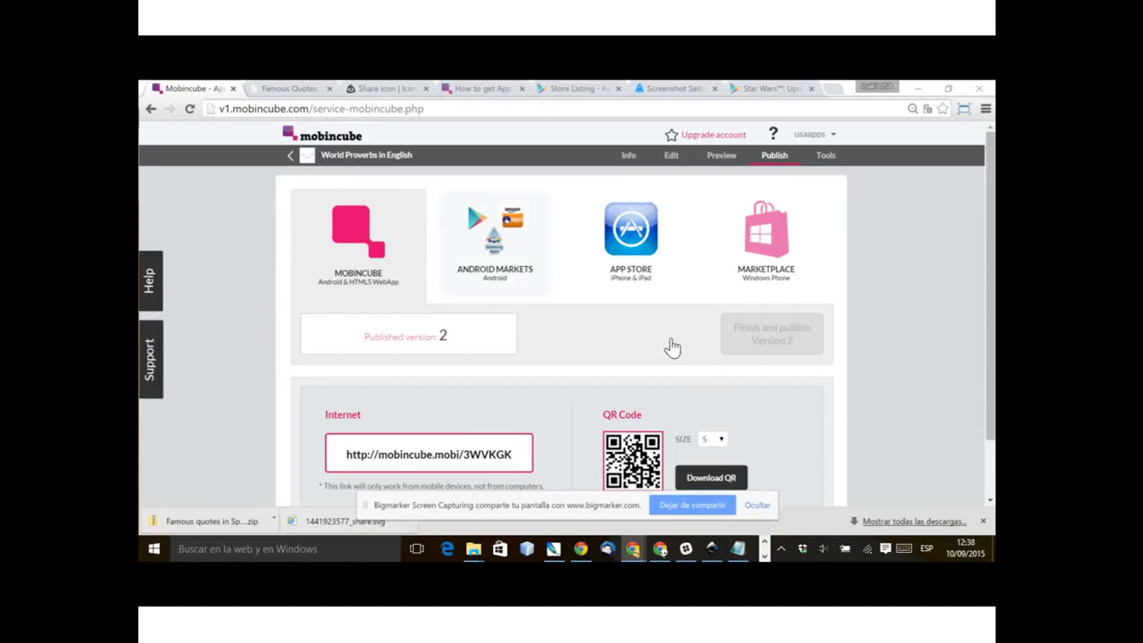
# Step: Open the Android Markets publishing page and review its publishing steps, APK download and Google Play redirect sections
pyautogui.click(496, 246)
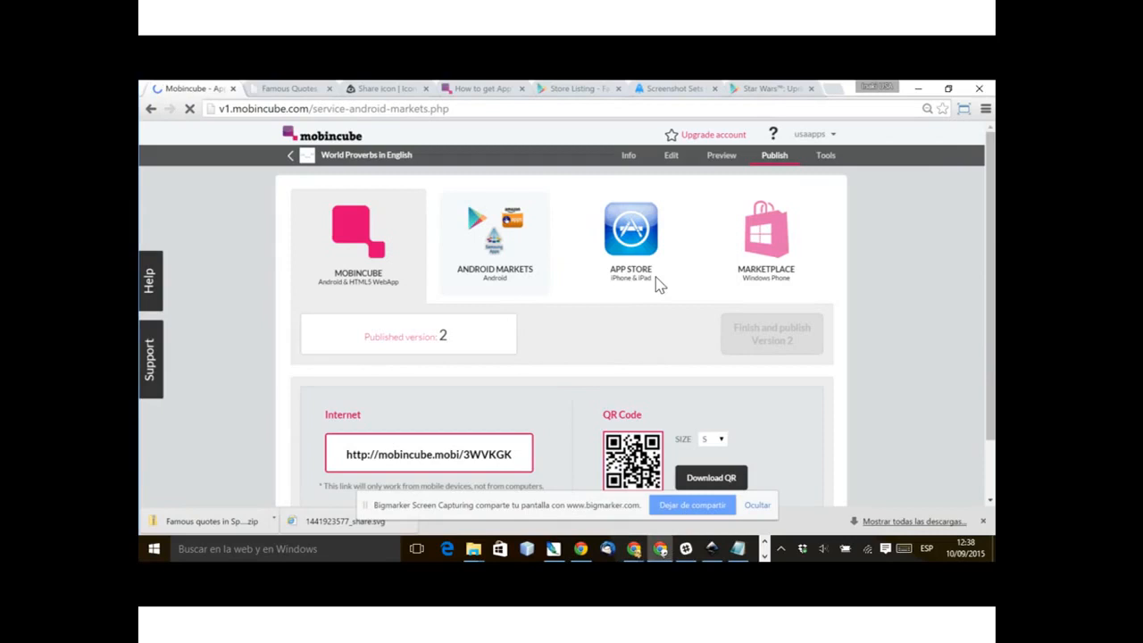
pyautogui.scroll(-2, 674, 429)
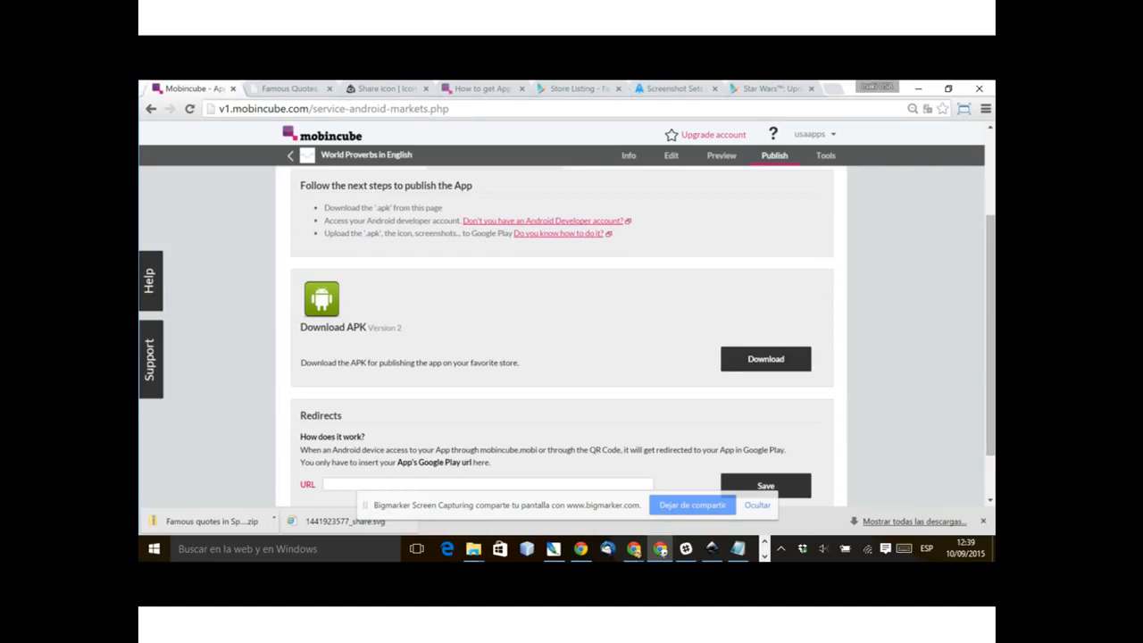
pyautogui.hotkey('alt', 'Tab')
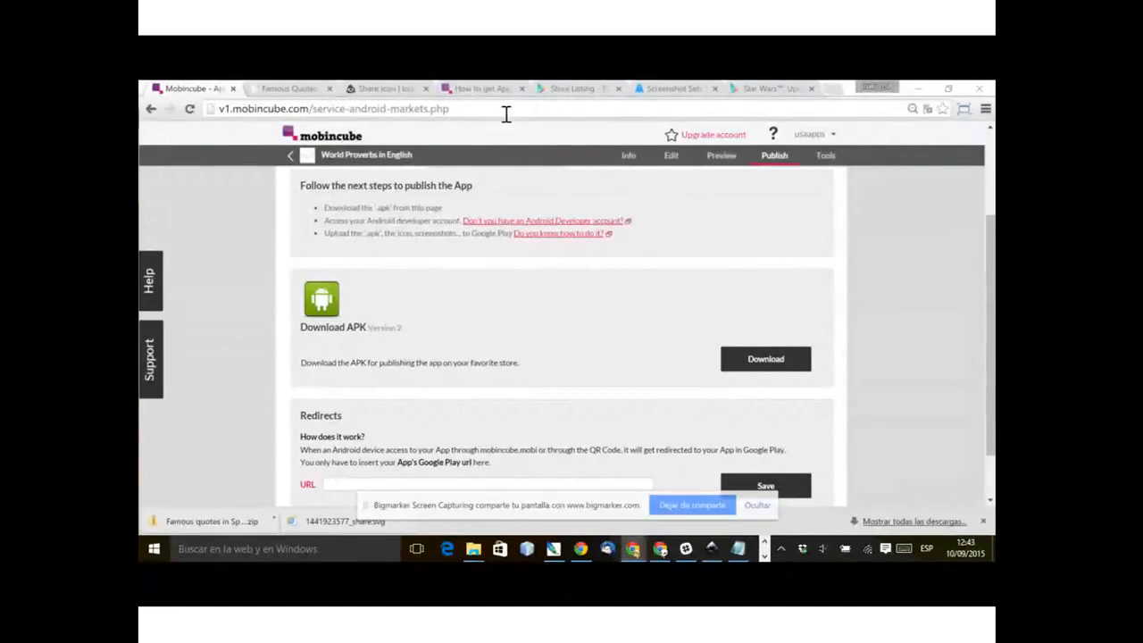
# Step: Examine the global variables listed in the "How to get App's global variables" support article, highlighting the {instance} entry
pyautogui.click(482, 89)
pyautogui.scroll(10, 590, 336)
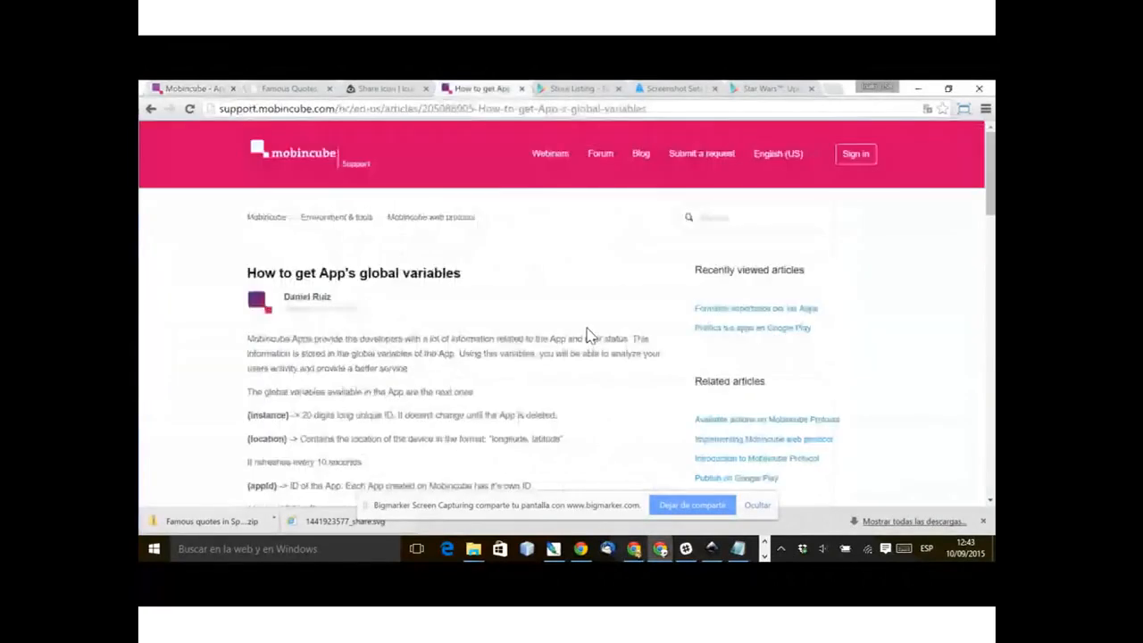
pyautogui.scroll(-5, 318, 464)
pyautogui.moveTo(273, 295); pyautogui.dragTo(248, 198)
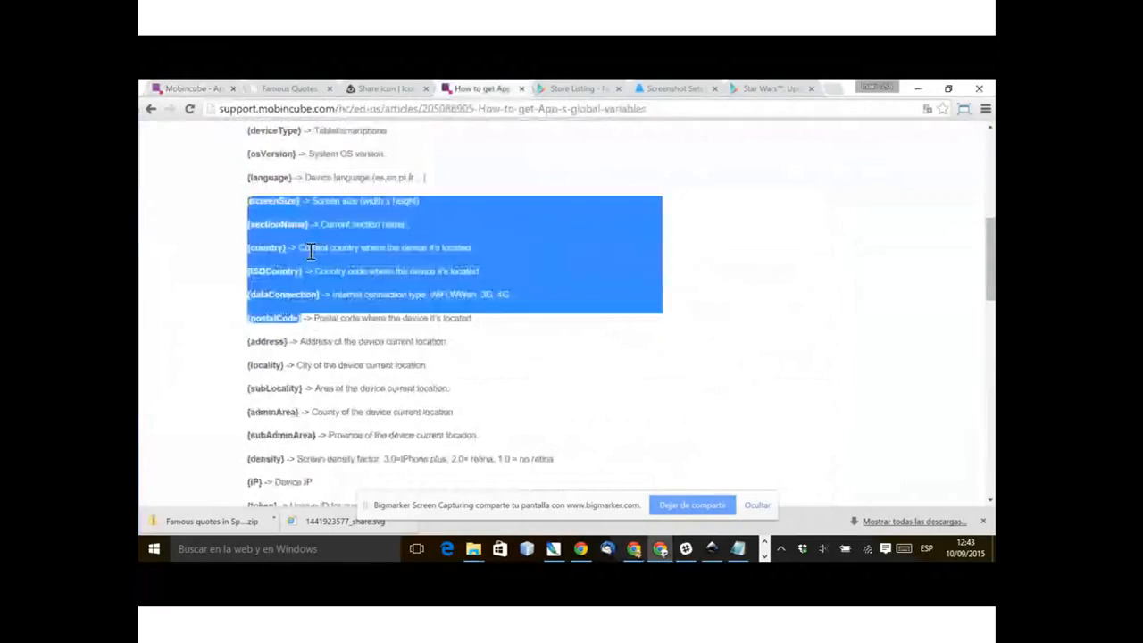
pyautogui.scroll(3, 295, 246)
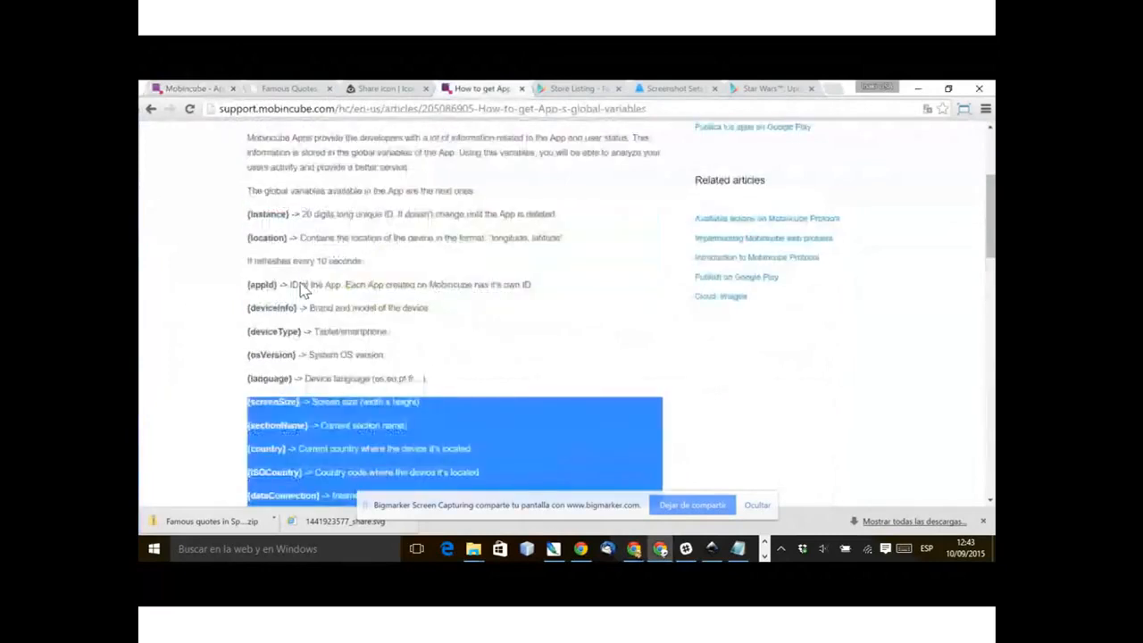
pyautogui.moveTo(249, 215); pyautogui.dragTo(271, 214)
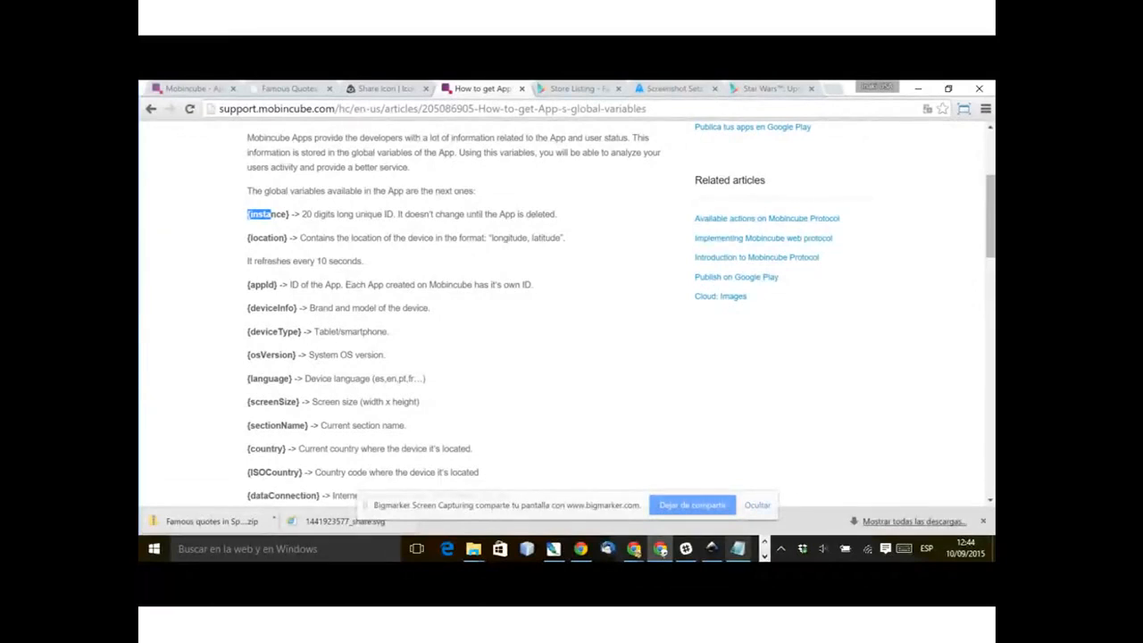
pyautogui.moveTo(738, 548)
pyautogui.hotkey('alt', 'Tab')
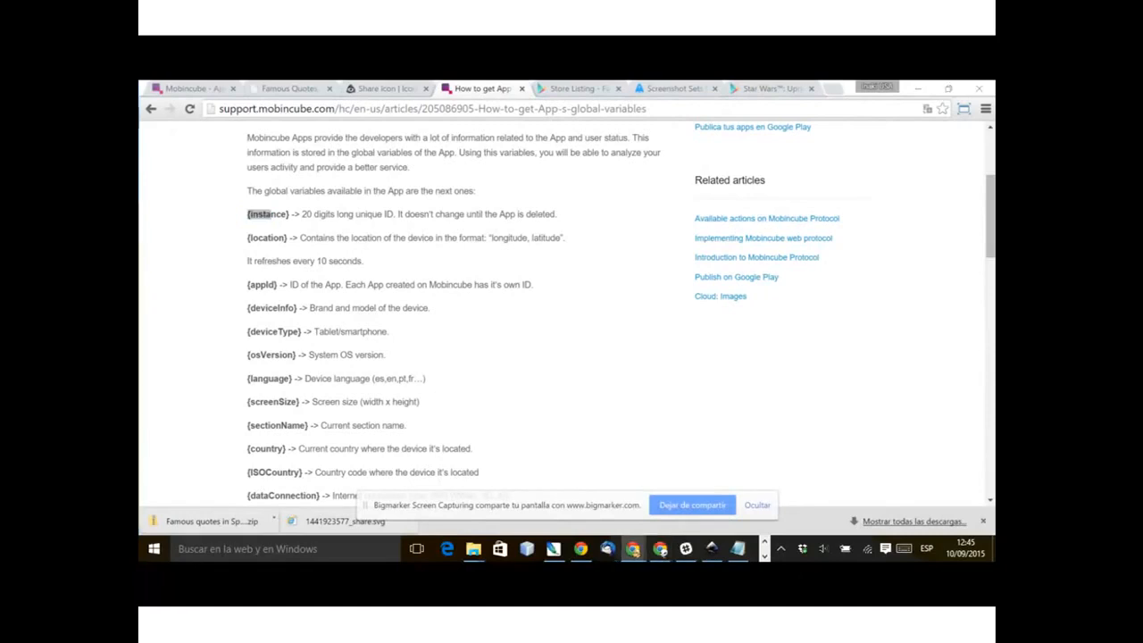